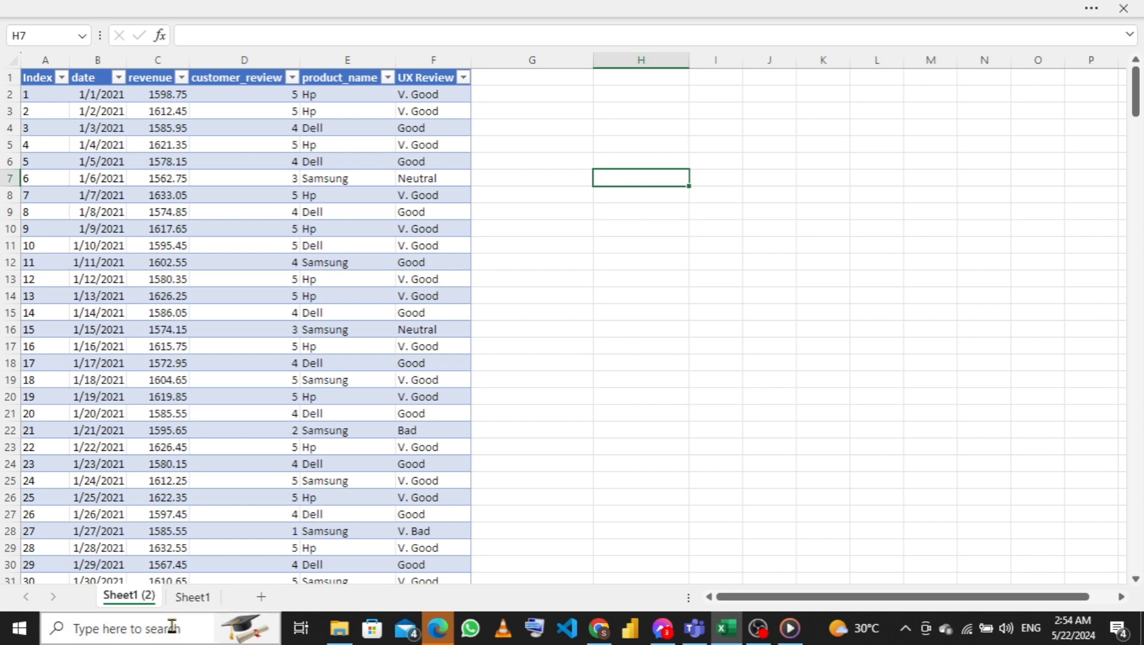
Rename the Sheet1 (2) worksheet as "fact table"
{"action": "double_click", "coordinate": [130, 596]}
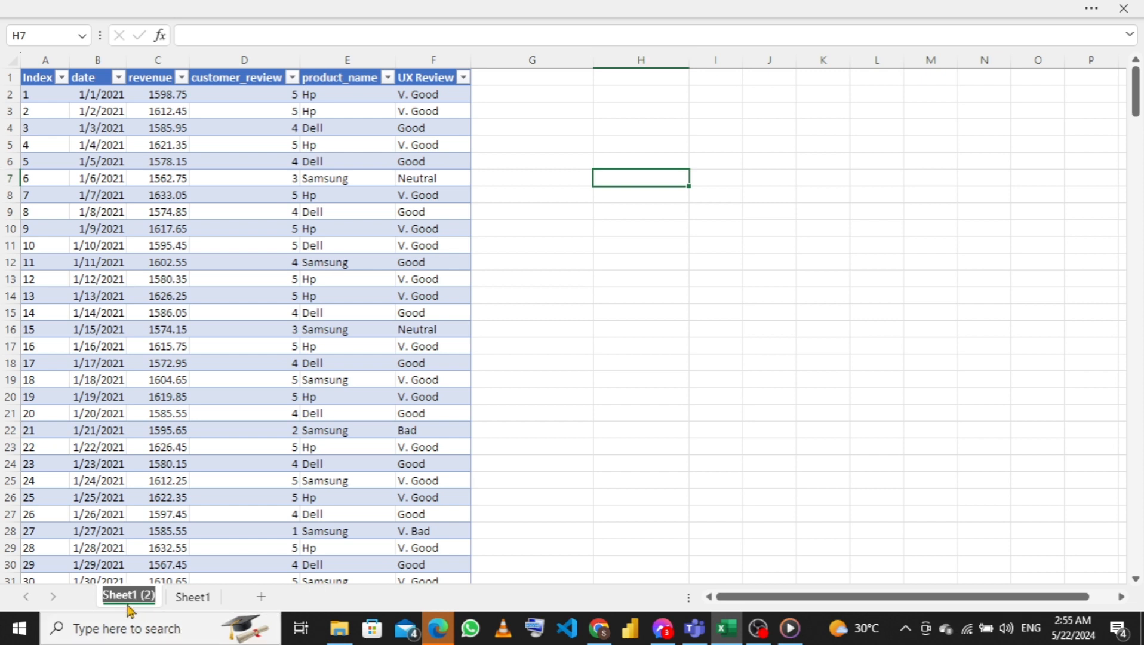
{"action": "type", "text": "fac"}
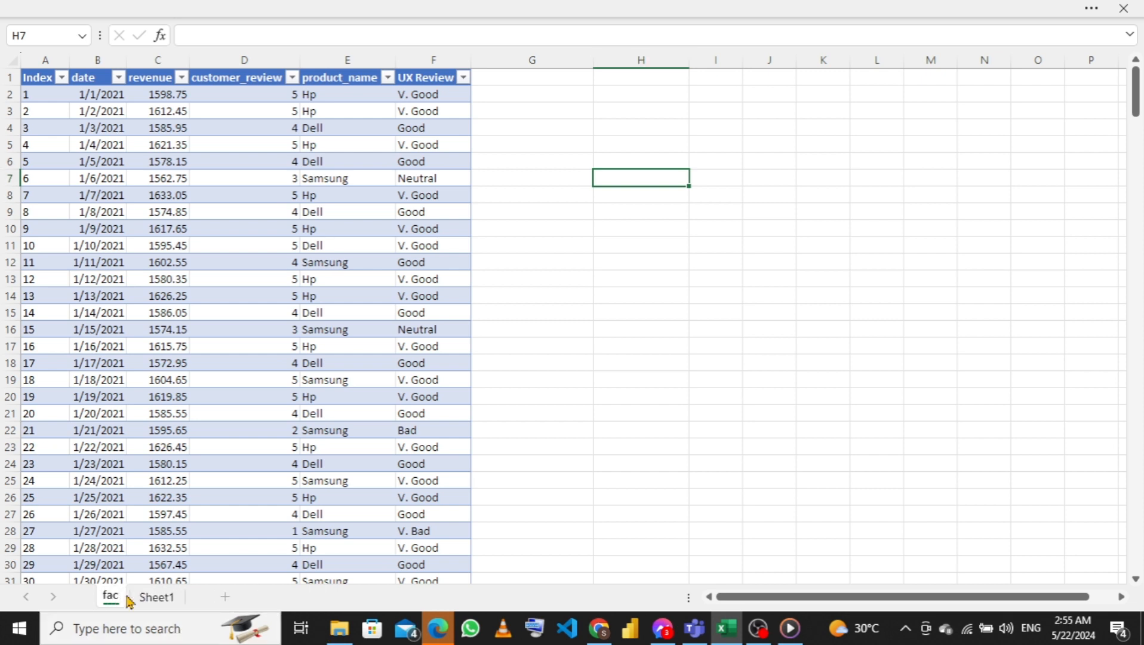
{"action": "type", "text": "t_table"}
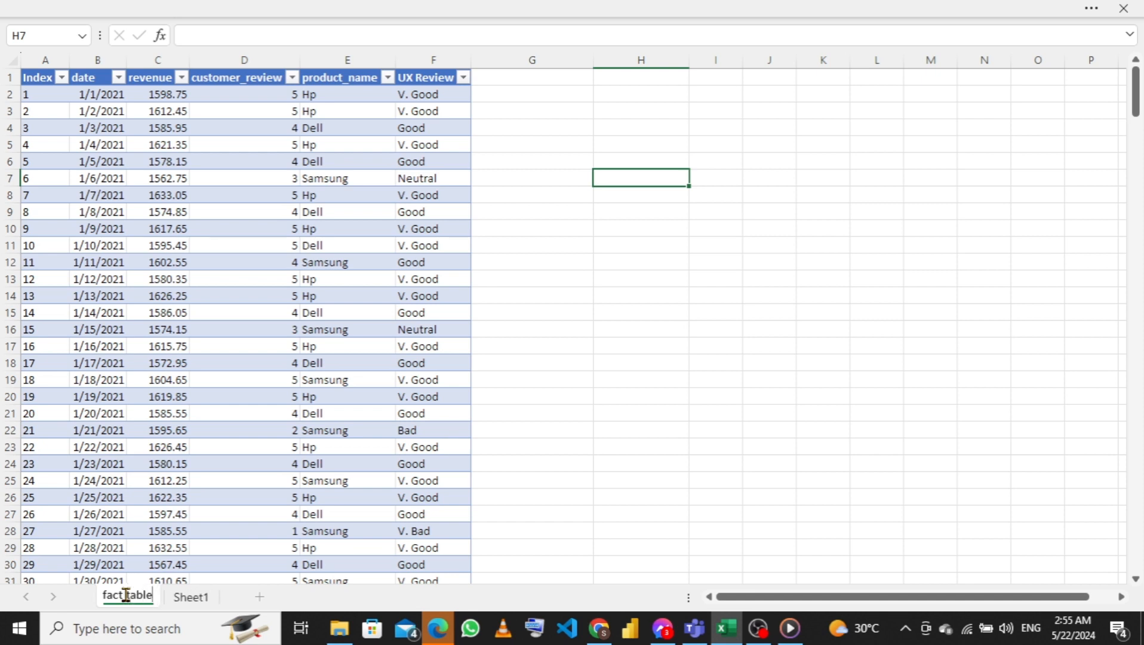
{"action": "key", "text": "Return"}
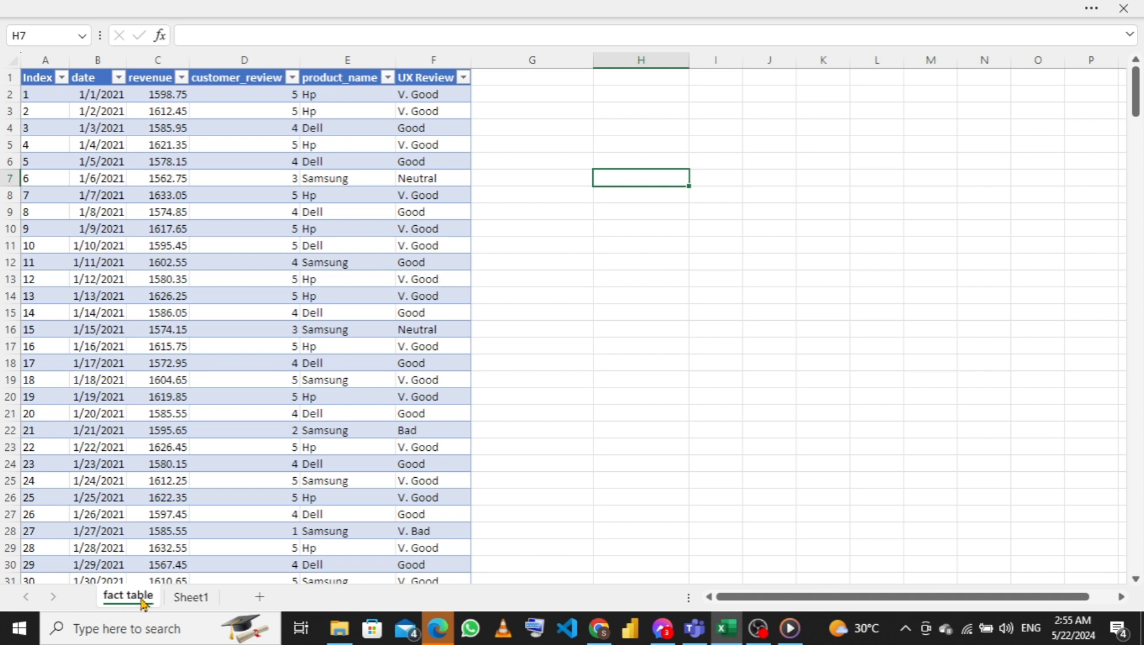
Set the fact table worksheet's tab color to a dark blue theme color
{"action": "right_click", "coordinate": [142, 600]}
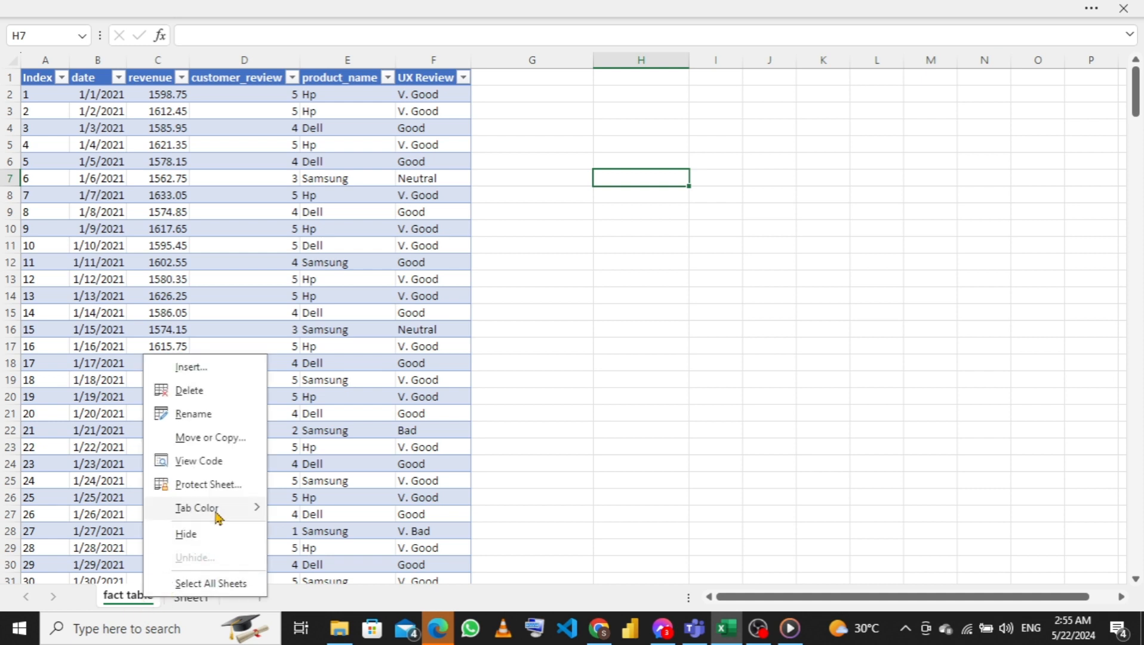
{"action": "mouse_move", "coordinate": [233, 515]}
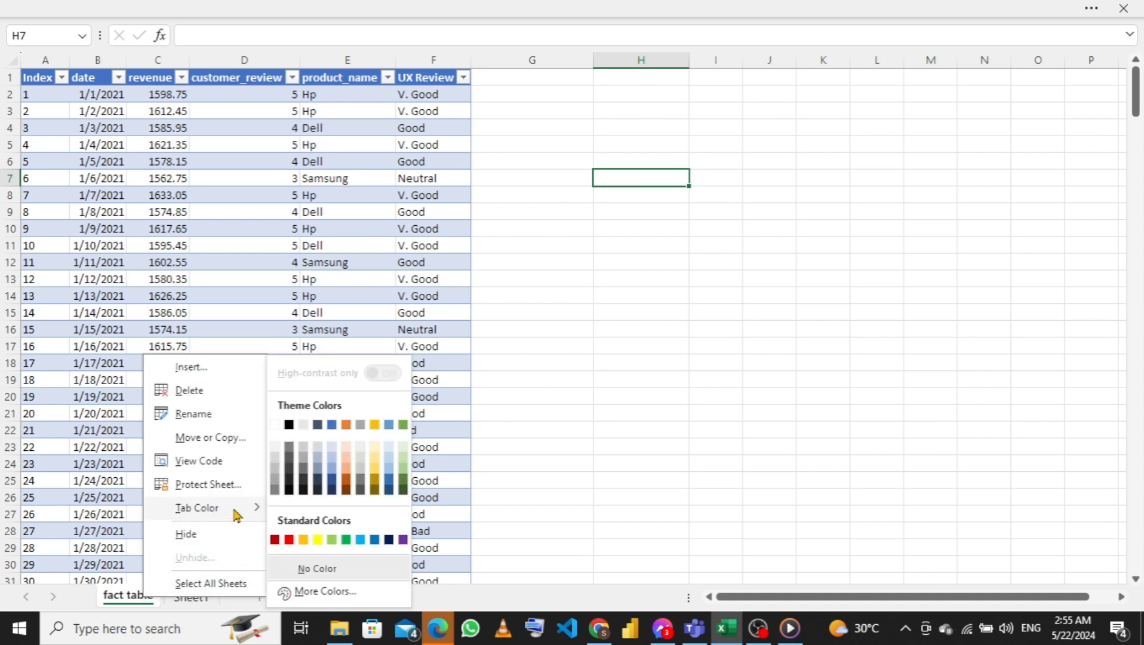
{"action": "left_click", "coordinate": [333, 472]}
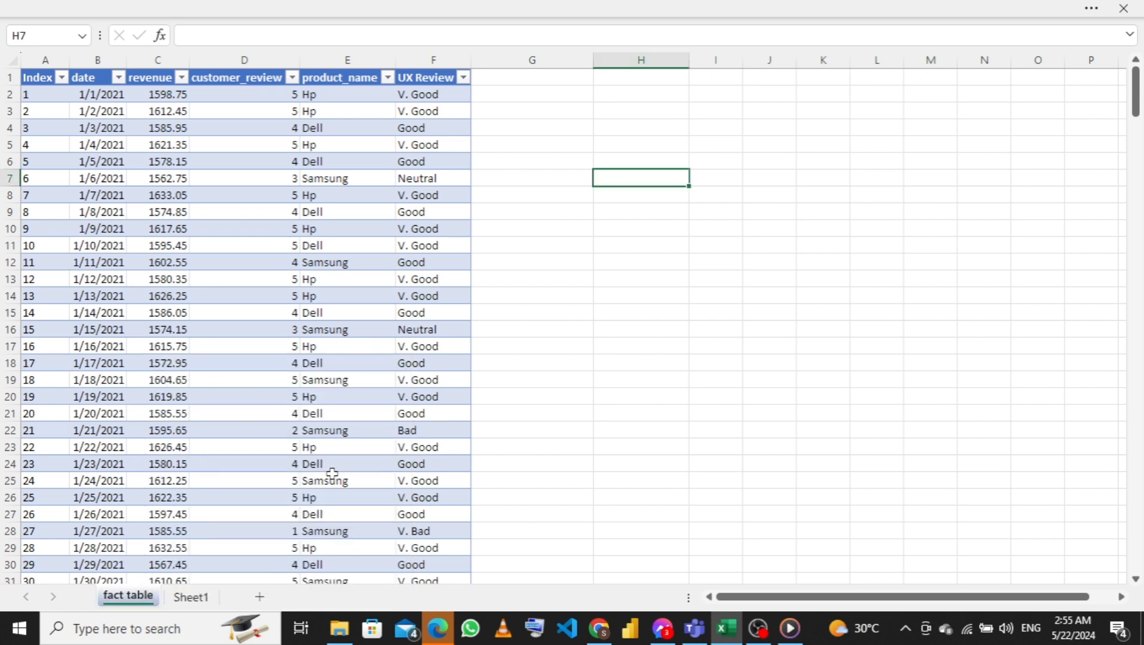
Delete the empty Sheet1 worksheet from the workbook
{"action": "left_click", "coordinate": [194, 598]}
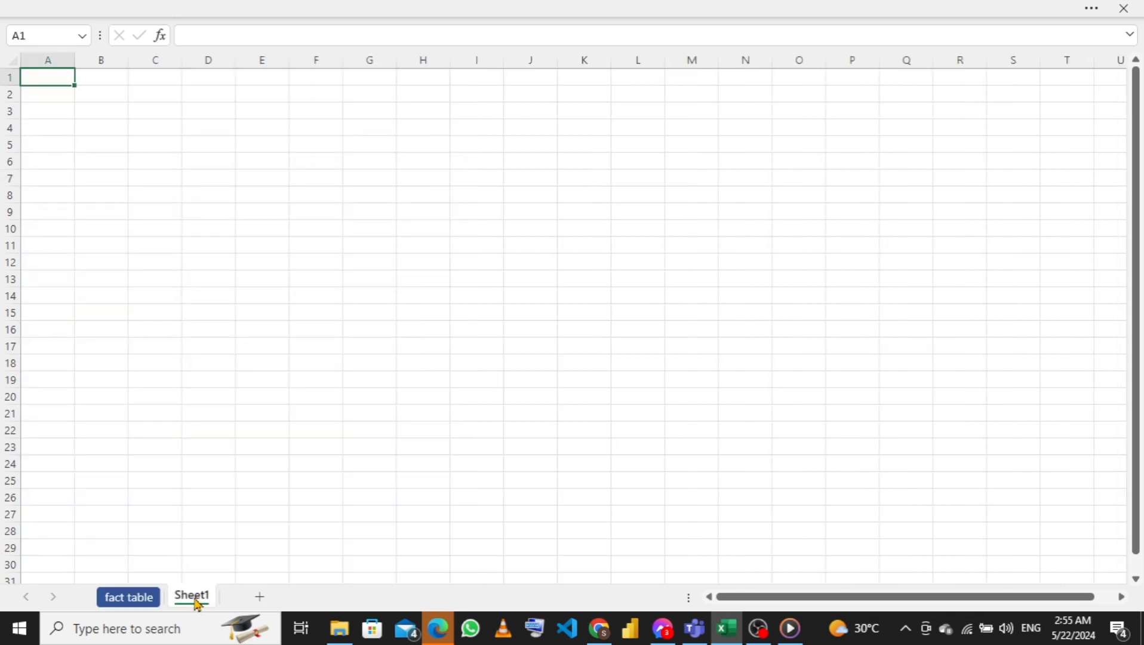
{"action": "right_click", "coordinate": [194, 598]}
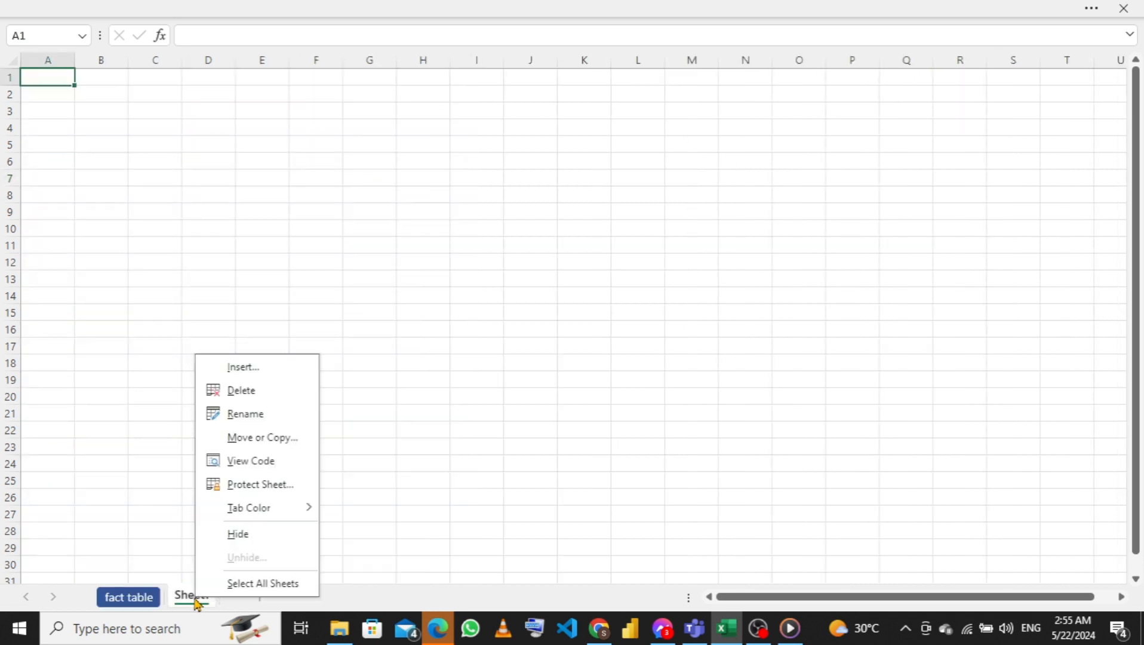
{"action": "left_click", "coordinate": [240, 394]}
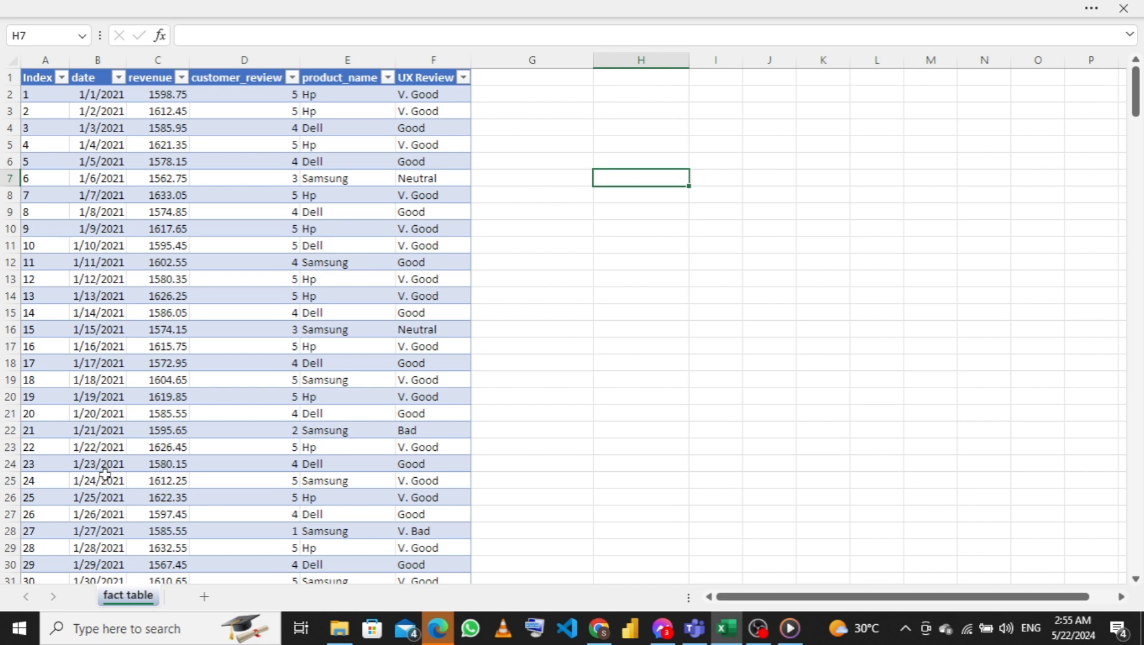
Bring up the add-in settings in Excel Options
{"action": "left_click", "coordinate": [358, 9]}
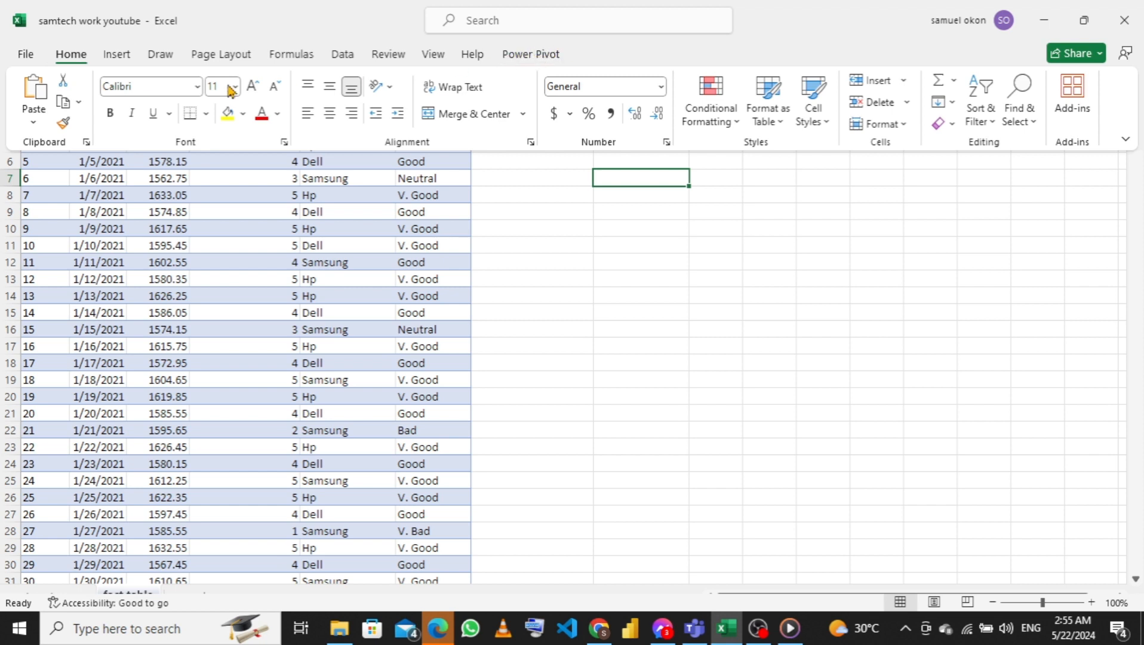
{"action": "left_click", "coordinate": [33, 60]}
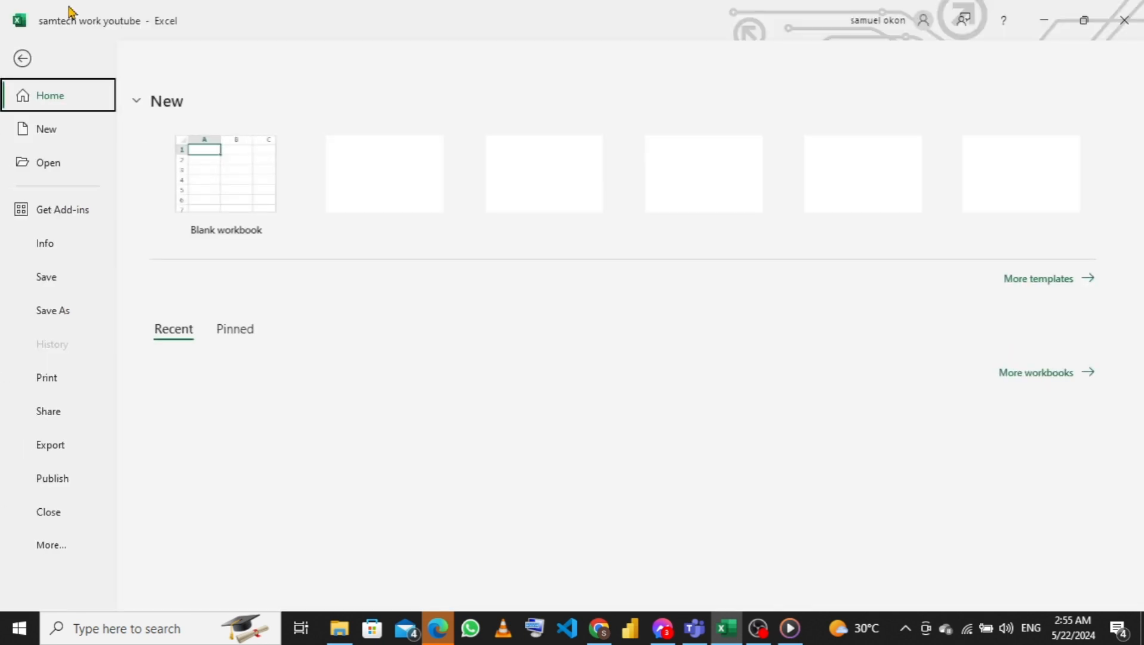
{"action": "left_click", "coordinate": [49, 544]}
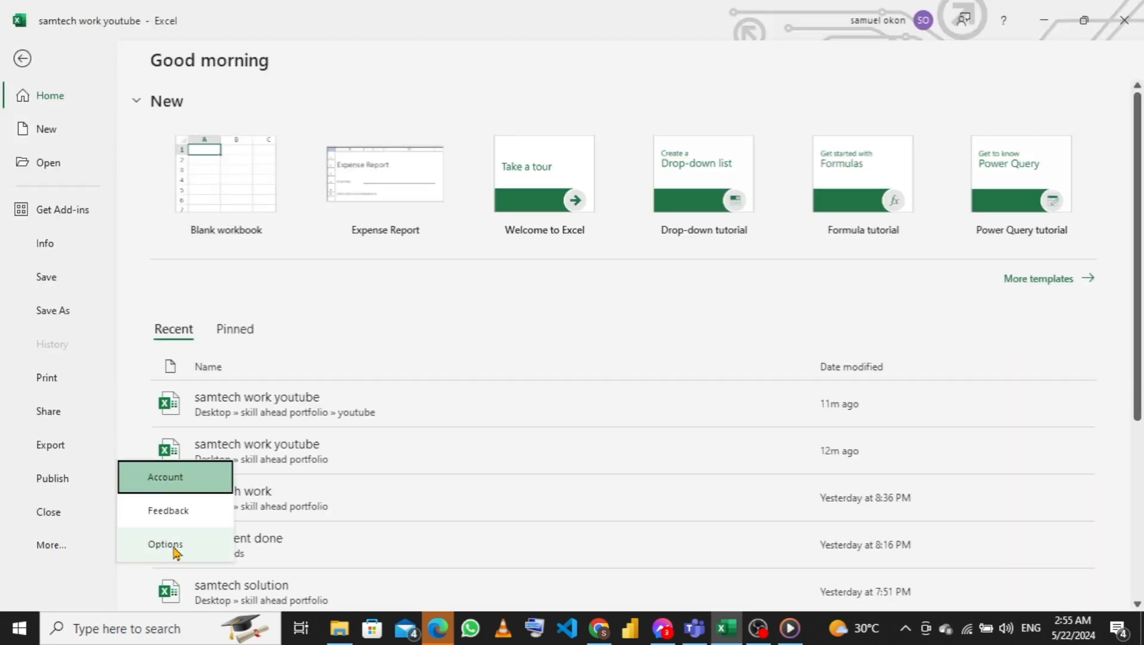
{"action": "left_click", "coordinate": [172, 545]}
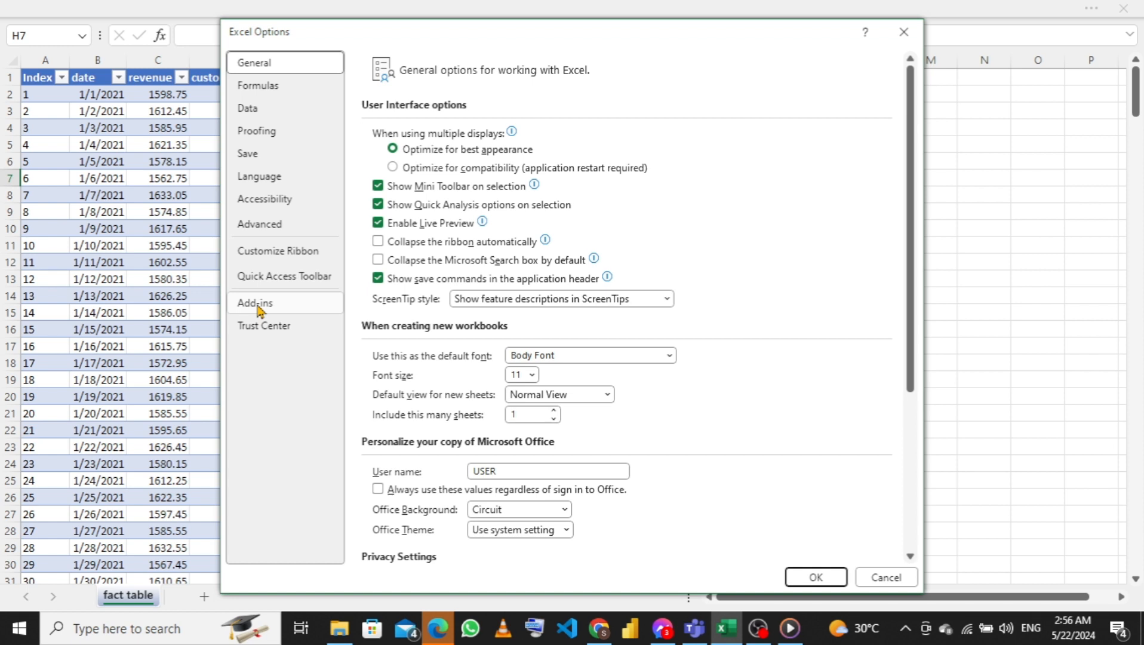
{"action": "left_click", "coordinate": [256, 304]}
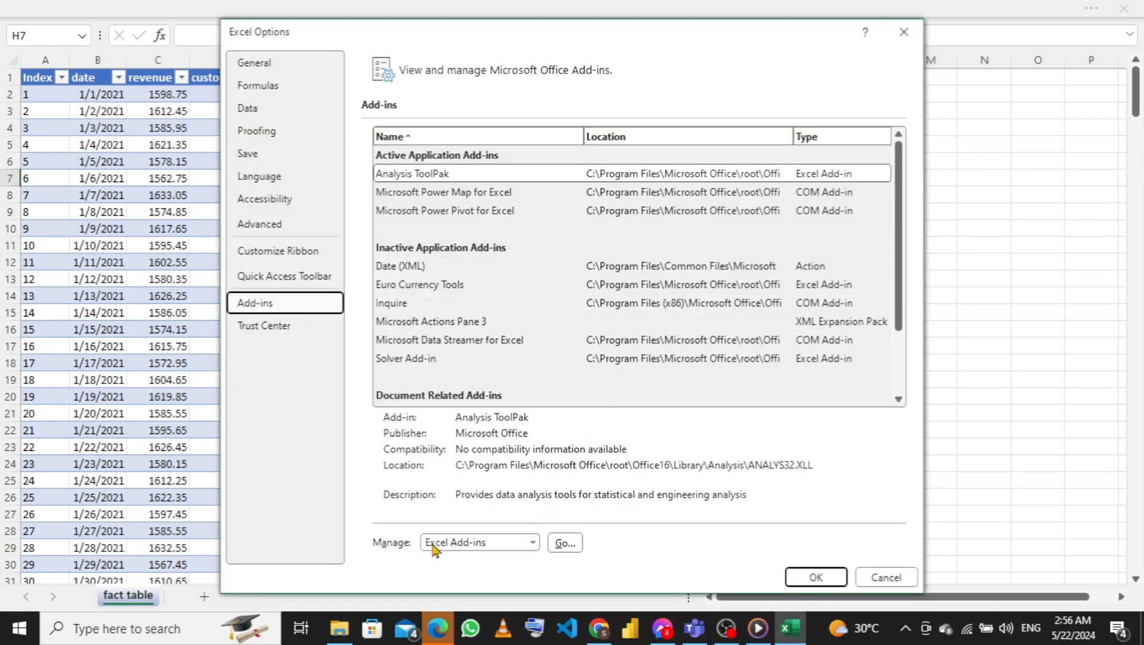
Open the COM Add-ins list and apply it with Microsoft Power Map and Microsoft Power Pivot for Excel enabled
{"action": "left_click", "coordinate": [533, 543]}
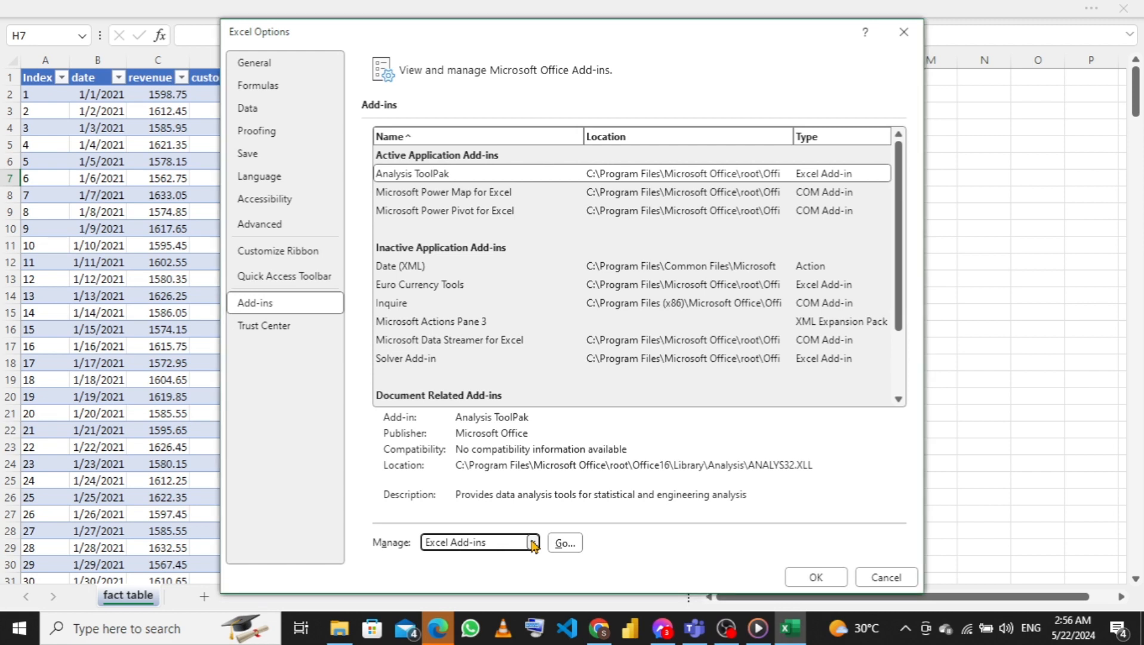
{"action": "left_click", "coordinate": [534, 545]}
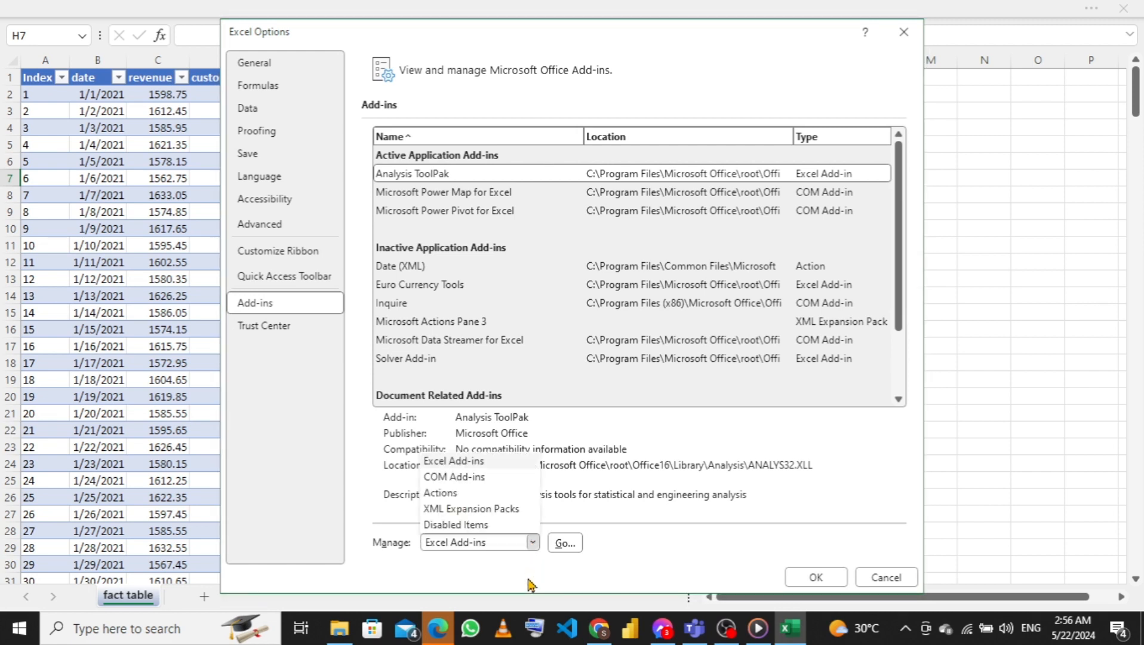
{"action": "left_click", "coordinate": [443, 477]}
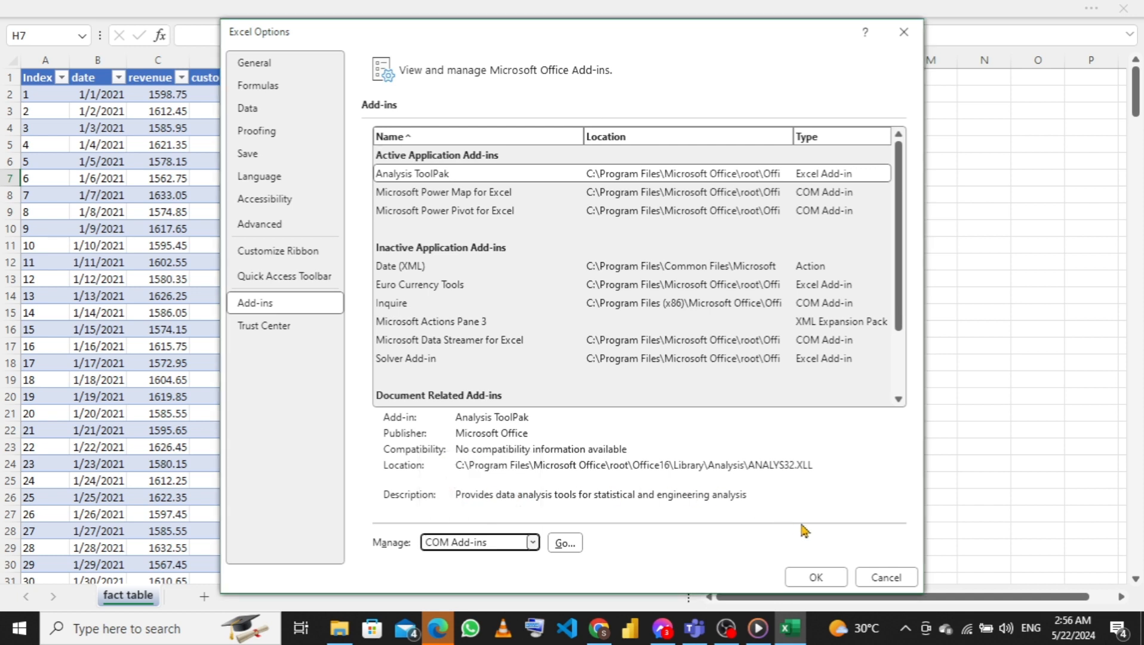
{"action": "left_click", "coordinate": [562, 543]}
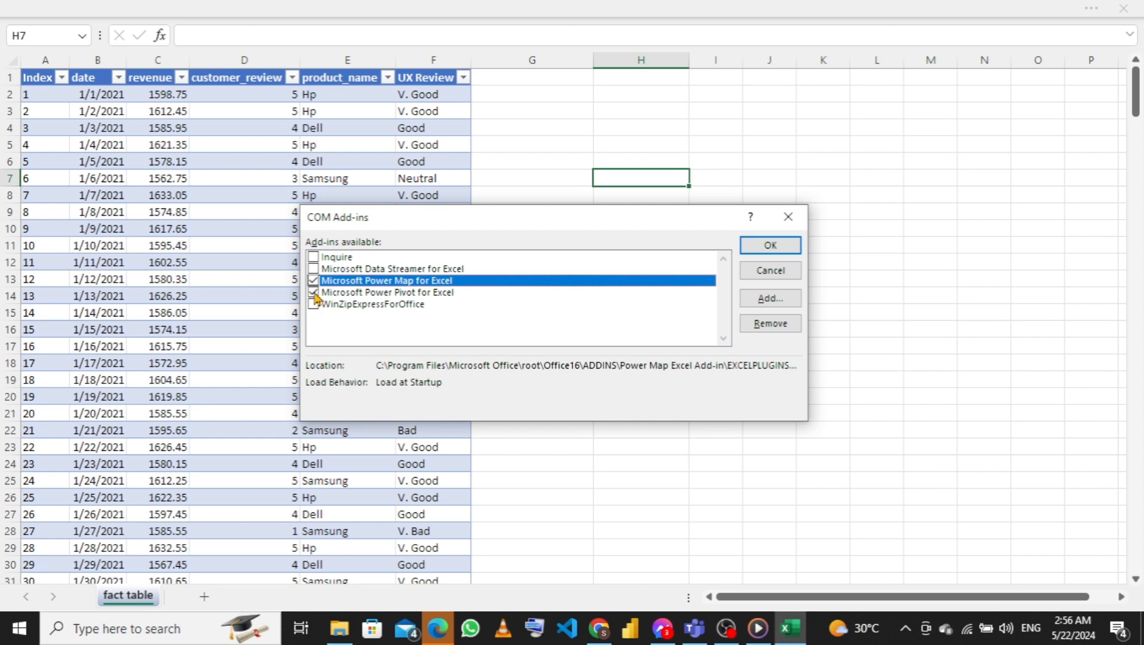
{"action": "left_click", "coordinate": [771, 248]}
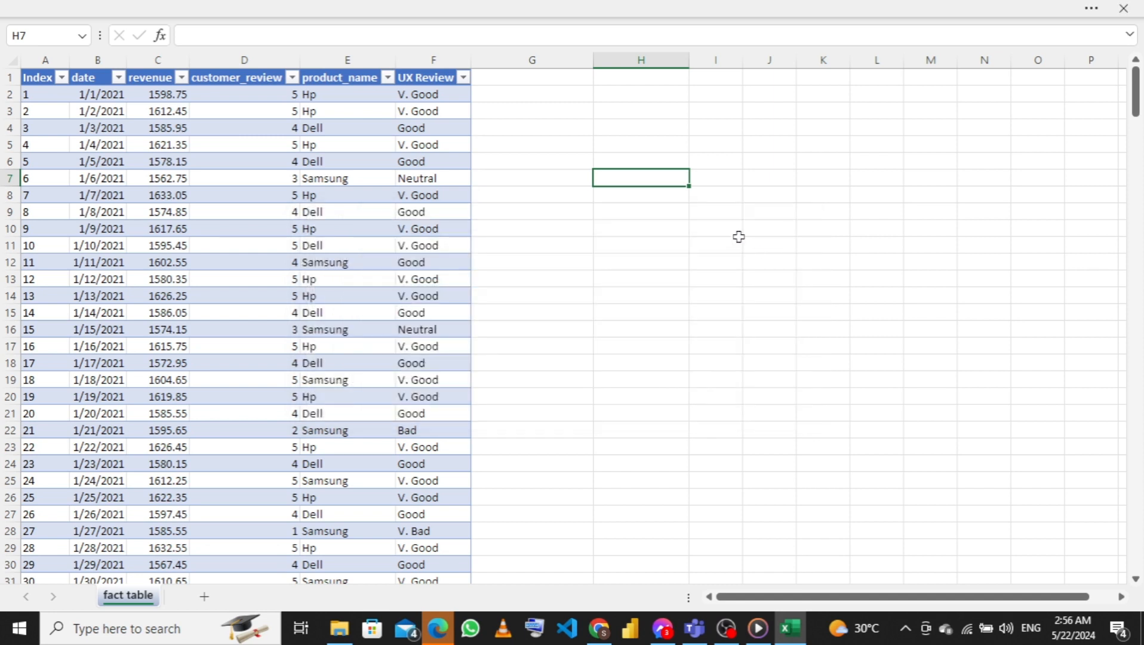
Add the fact table's data range to the Power Pivot data model
{"action": "left_click", "coordinate": [709, 11]}
{"action": "left_click", "coordinate": [255, 329]}
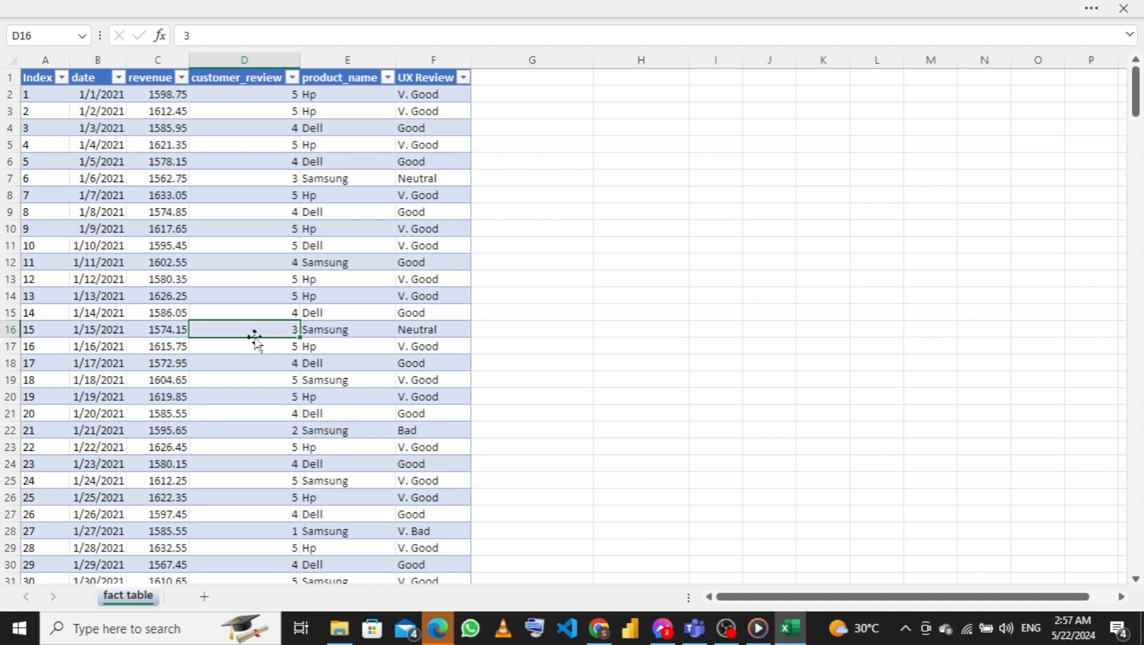
{"action": "left_click", "coordinate": [584, 13]}
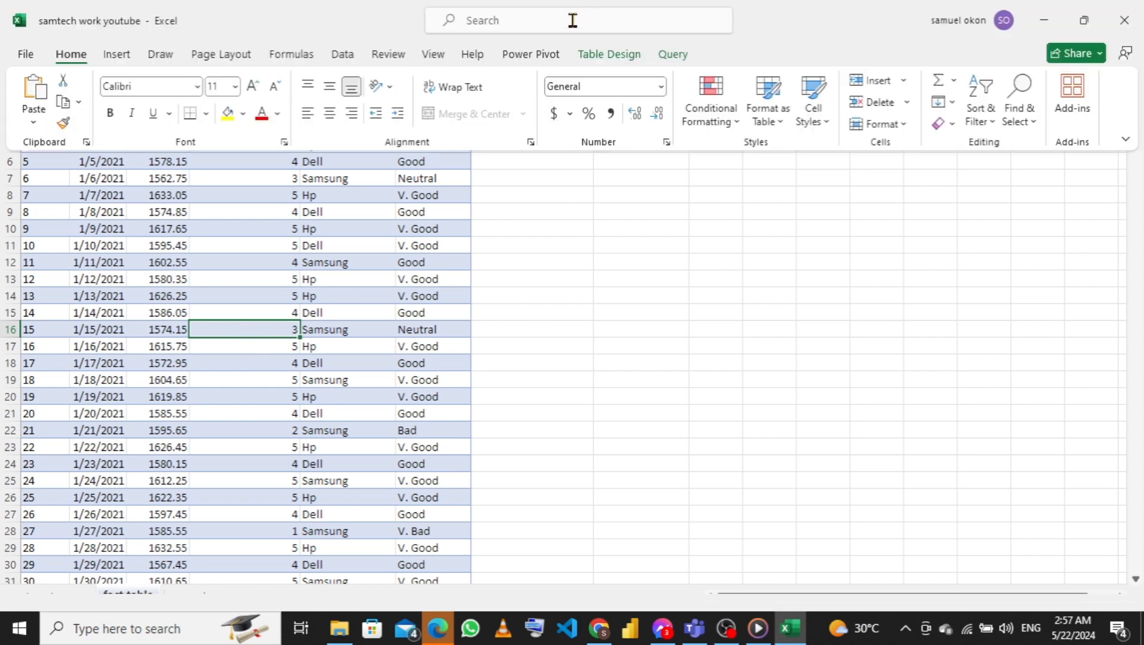
{"action": "left_click", "coordinate": [528, 57]}
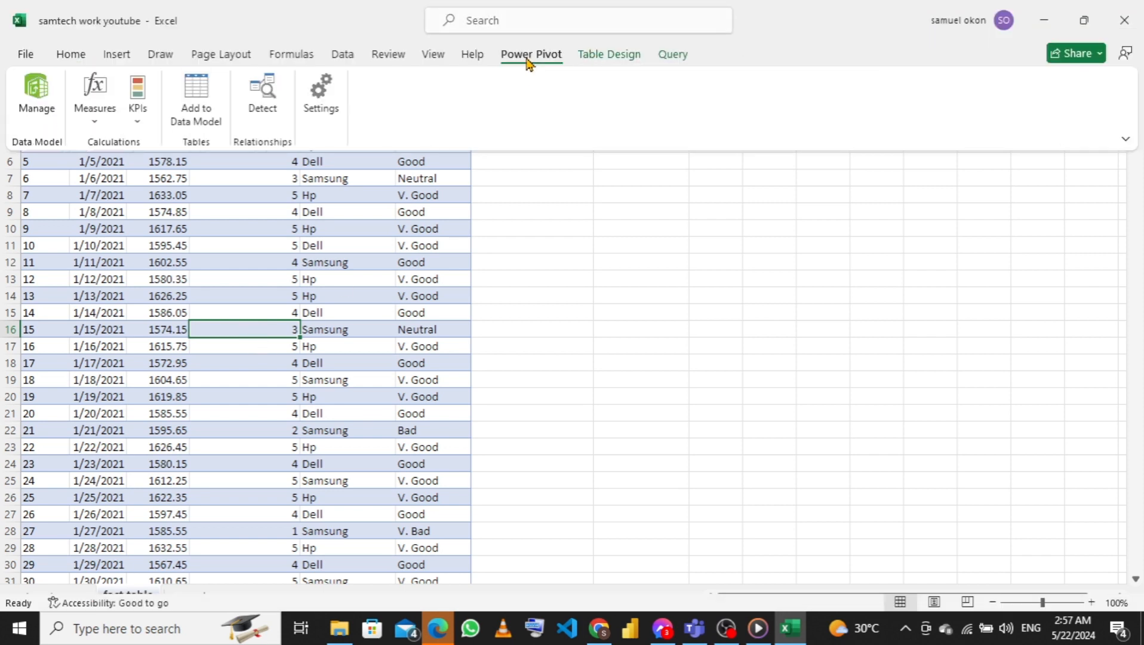
{"action": "left_click", "coordinate": [194, 110]}
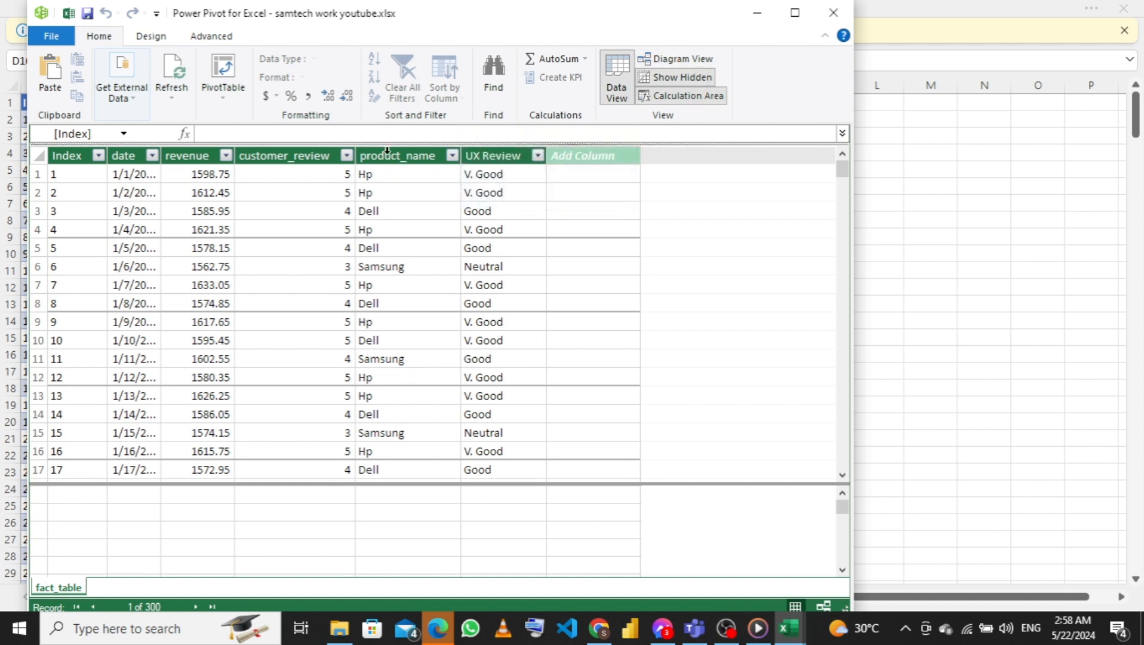
Switch the data model to Diagram View and enlarge the fact_table box to fit all its fields
{"action": "left_click", "coordinate": [670, 59]}
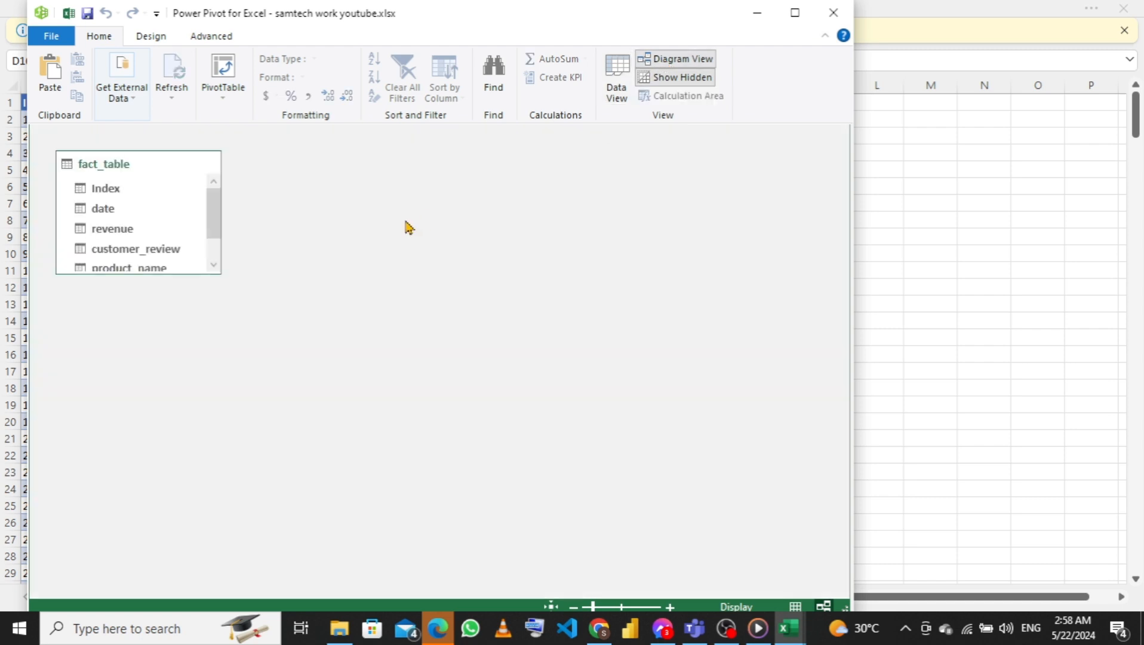
{"action": "left_click_drag", "start_coordinate": [137, 277], "coordinate": [127, 386]}
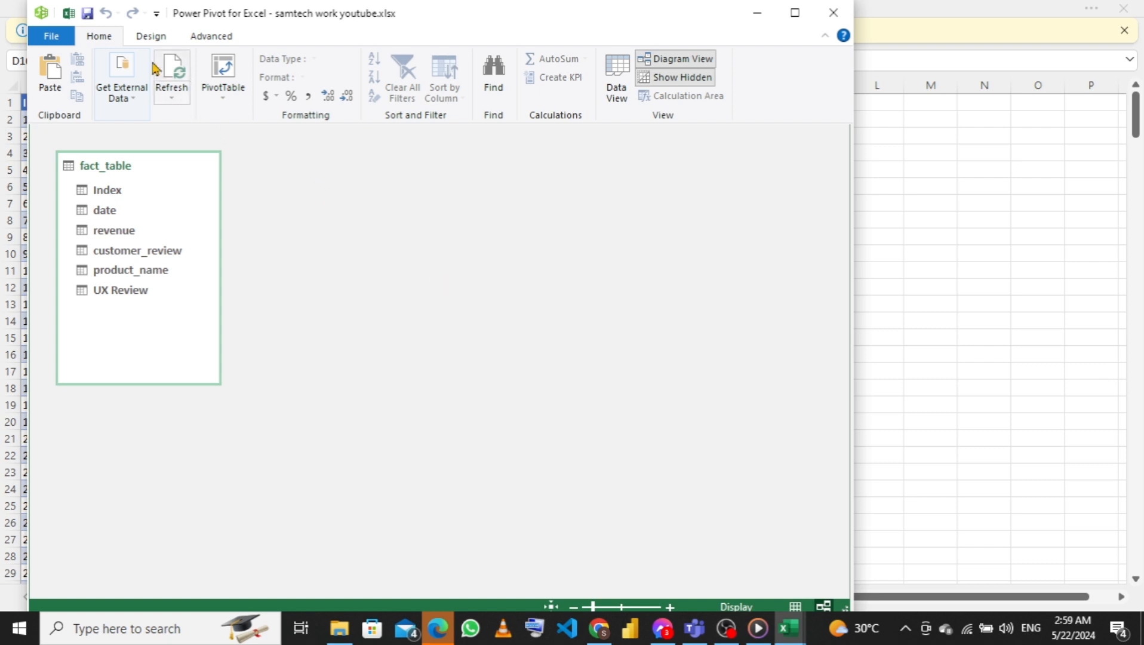
Create a new date table in the data model
{"action": "left_click", "coordinate": [150, 40]}
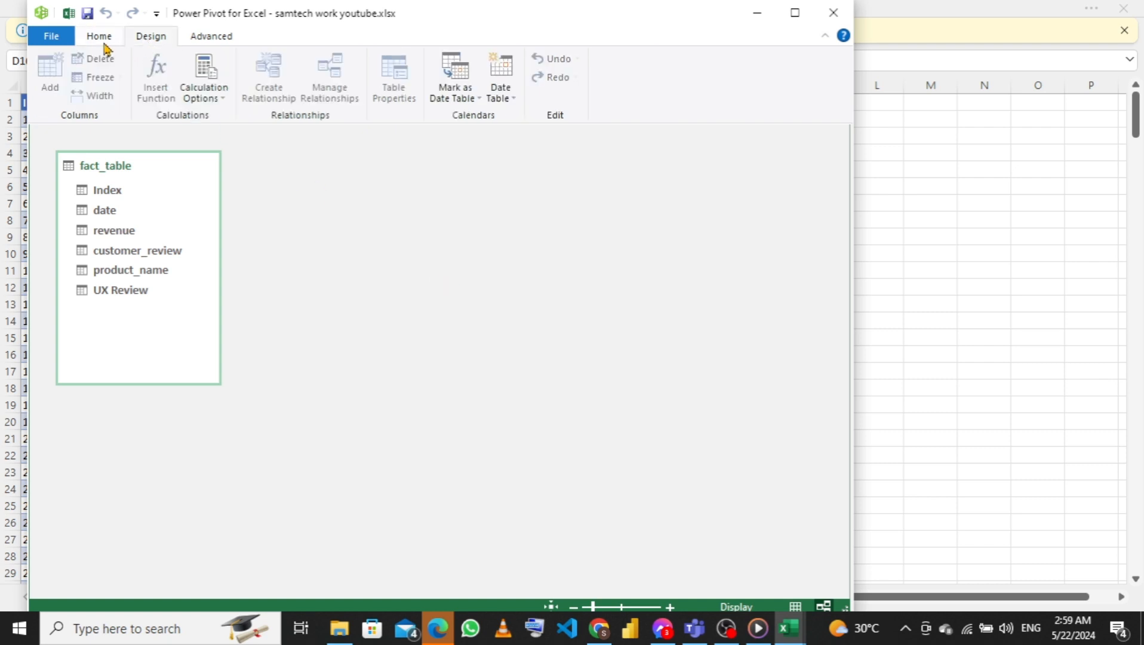
{"action": "left_click", "coordinate": [103, 42]}
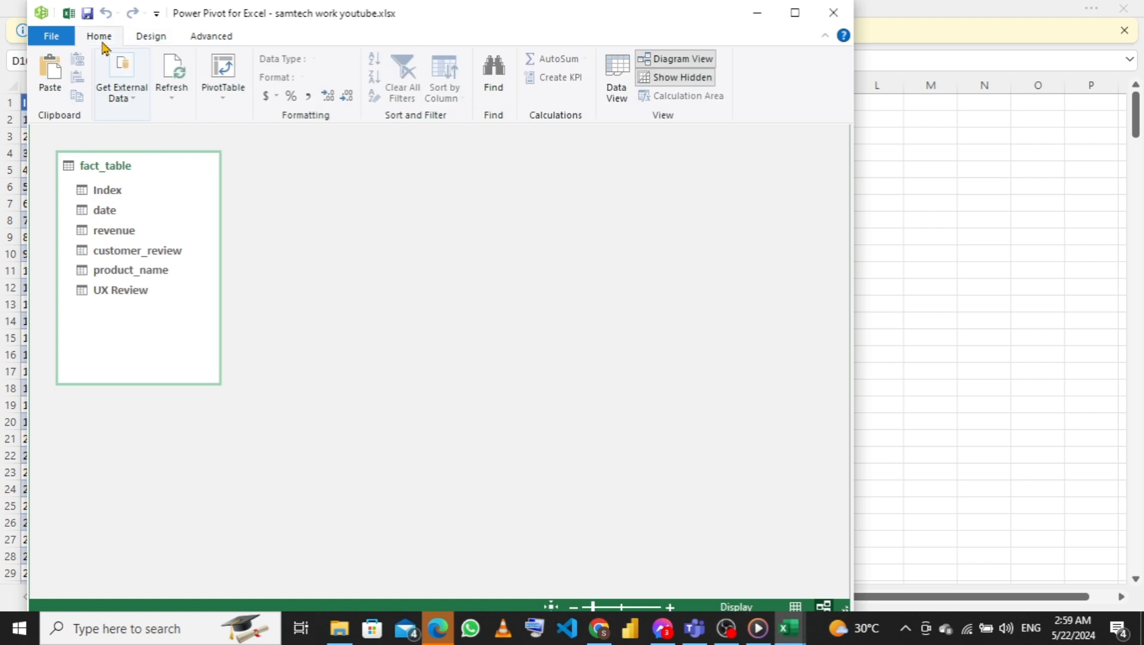
{"action": "left_click", "coordinate": [153, 38]}
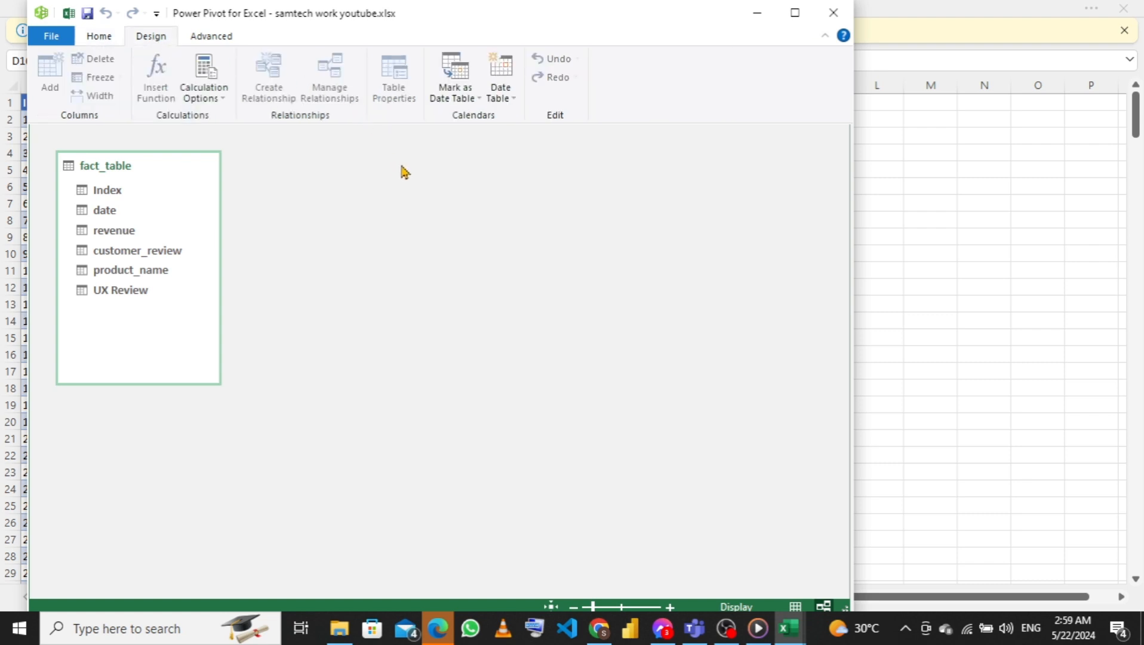
{"action": "left_click", "coordinate": [513, 101]}
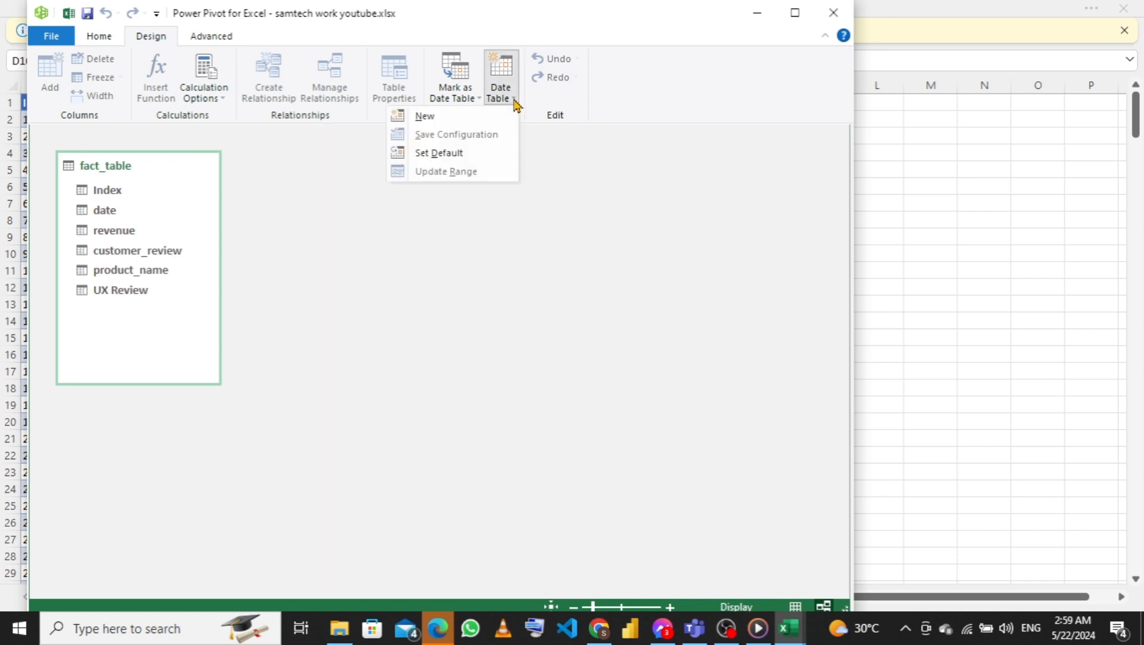
{"action": "left_click", "coordinate": [432, 119]}
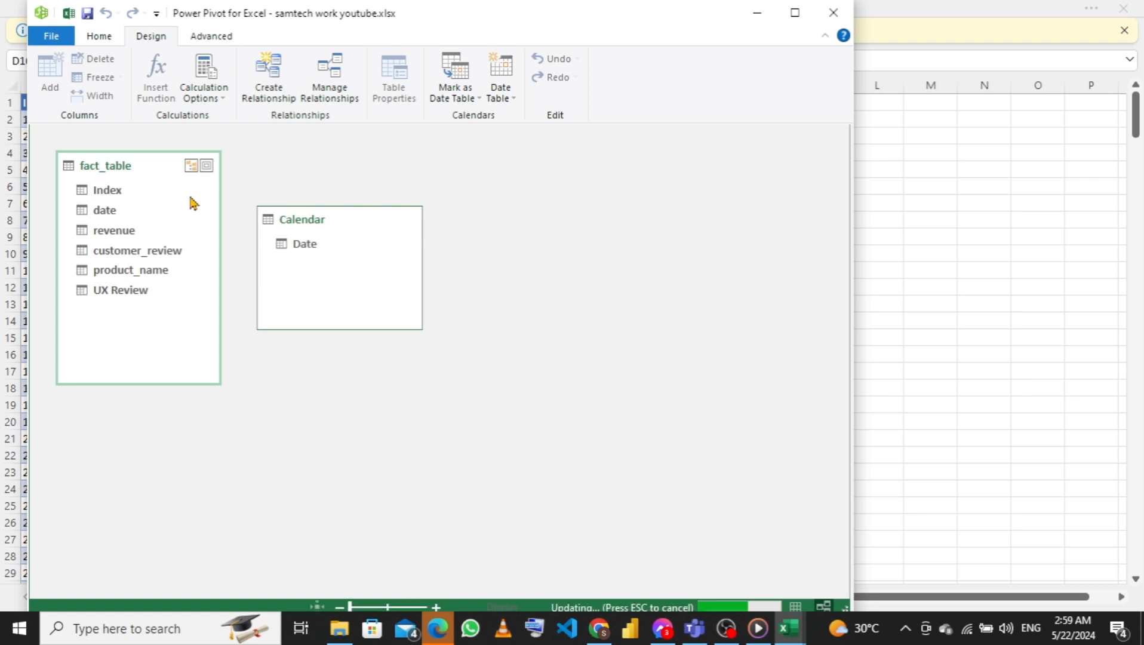
Enlarge the Calendar table box to show more fields and delete its Date Hierarchy from the model
{"action": "left_click", "coordinate": [308, 262]}
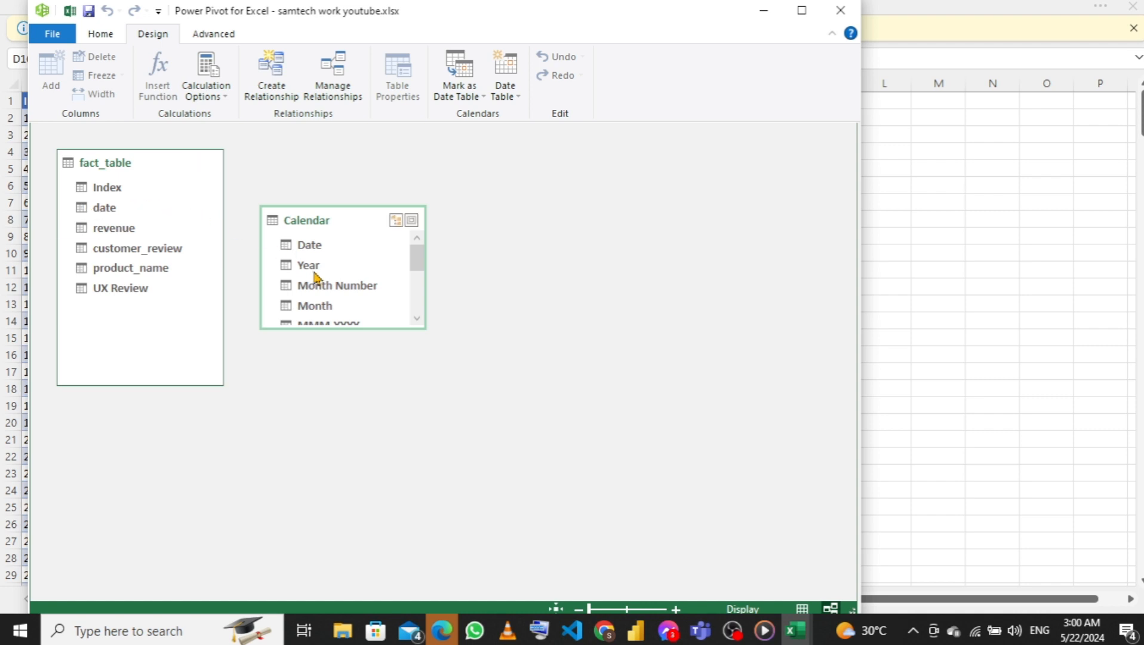
{"action": "left_click_drag", "start_coordinate": [320, 329], "coordinate": [323, 415]}
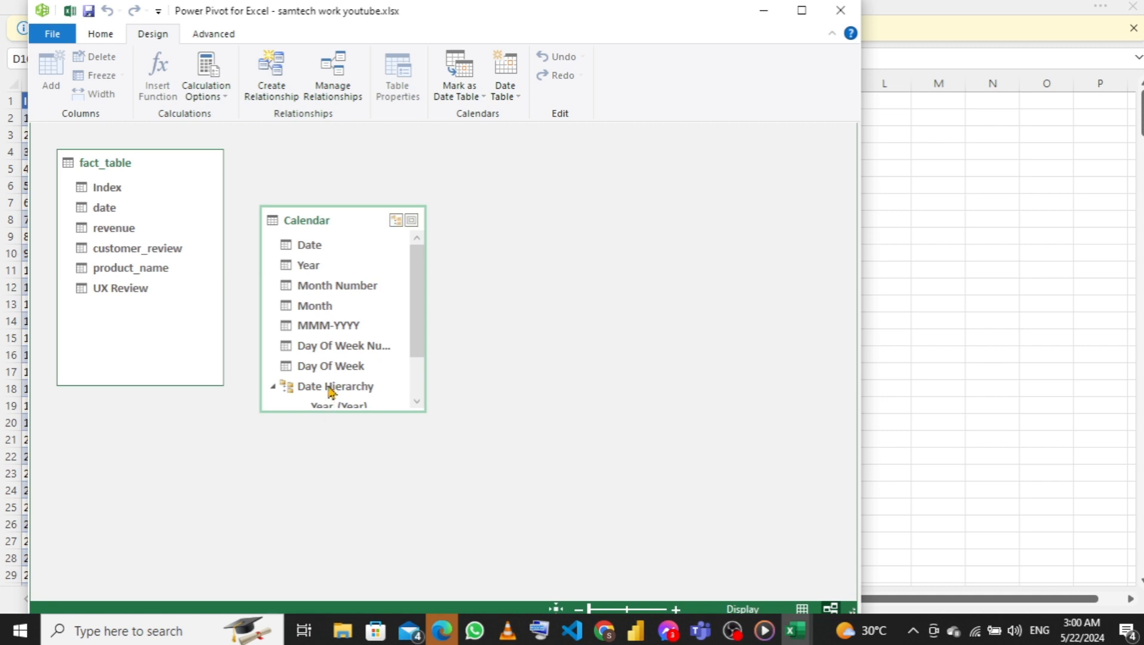
{"action": "left_click", "coordinate": [332, 388]}
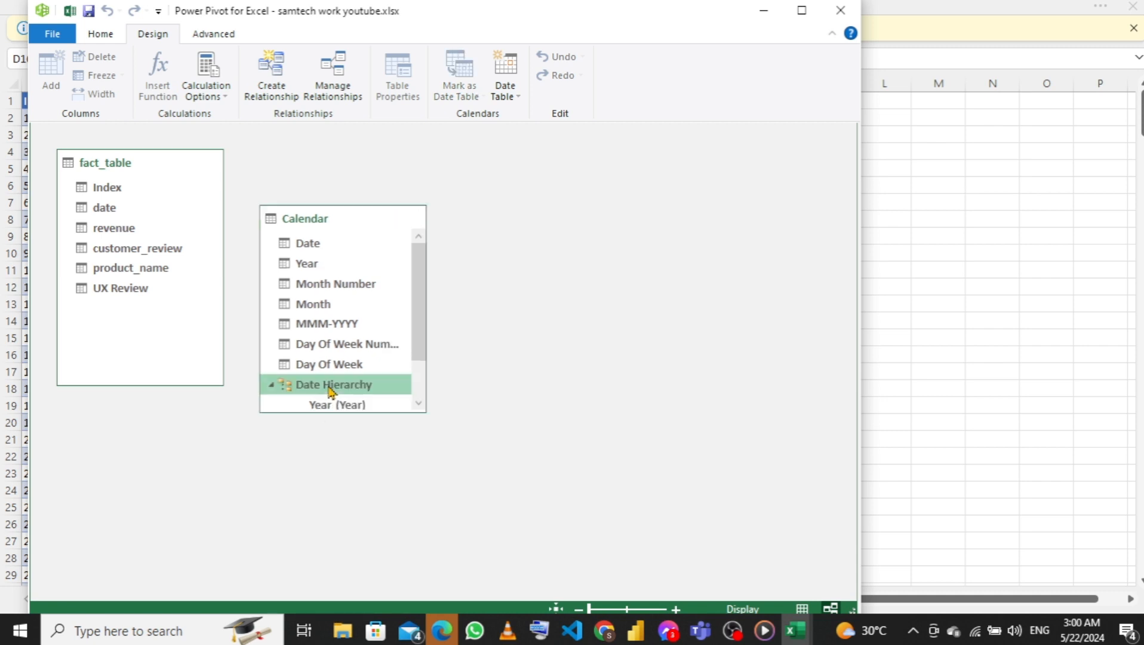
{"action": "right_click", "coordinate": [331, 388]}
{"action": "left_click", "coordinate": [280, 407]}
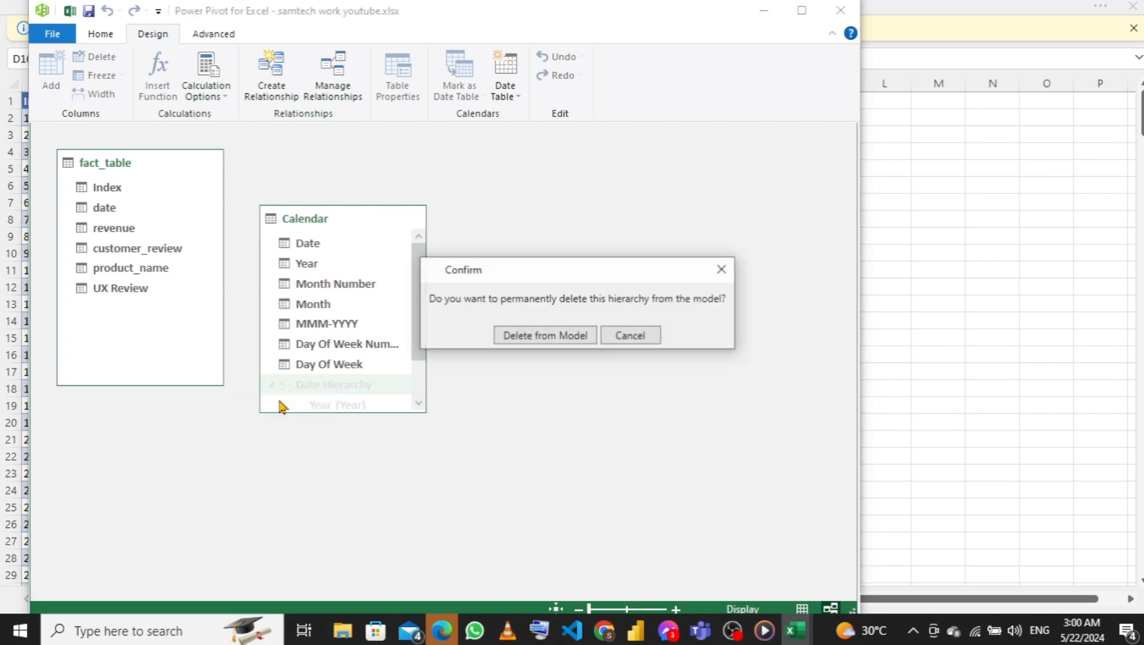
{"action": "left_click", "coordinate": [535, 339]}
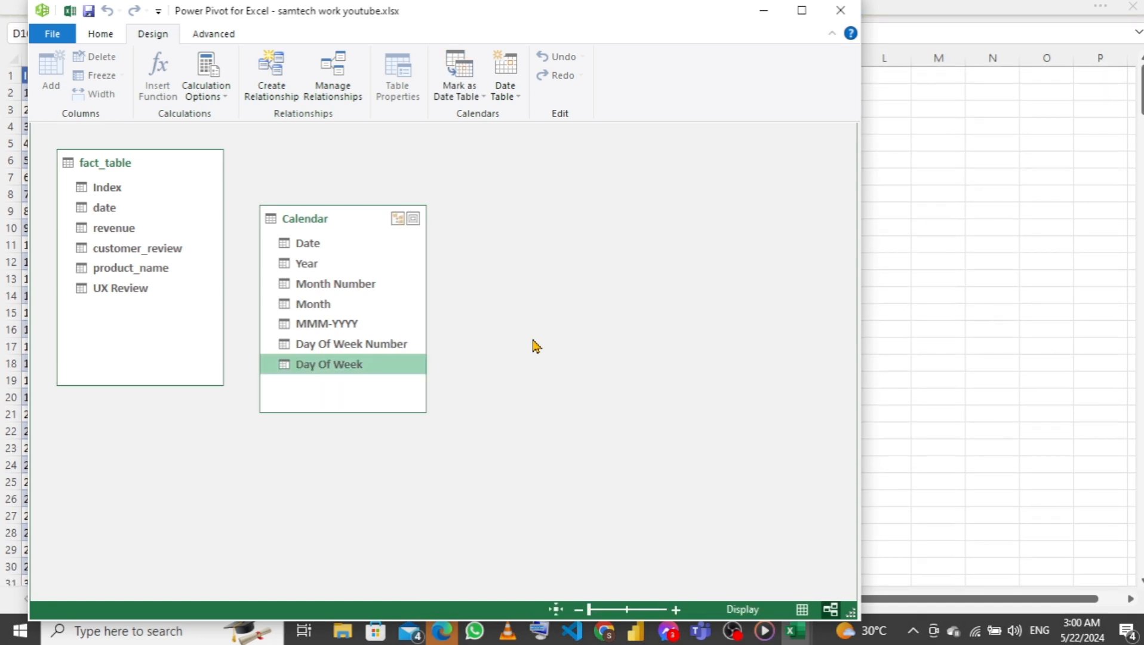
Create a relationship from fact_table's date field to Calendar's Date field, and move the Calendar box farther from fact_table
{"action": "left_click", "coordinate": [101, 216]}
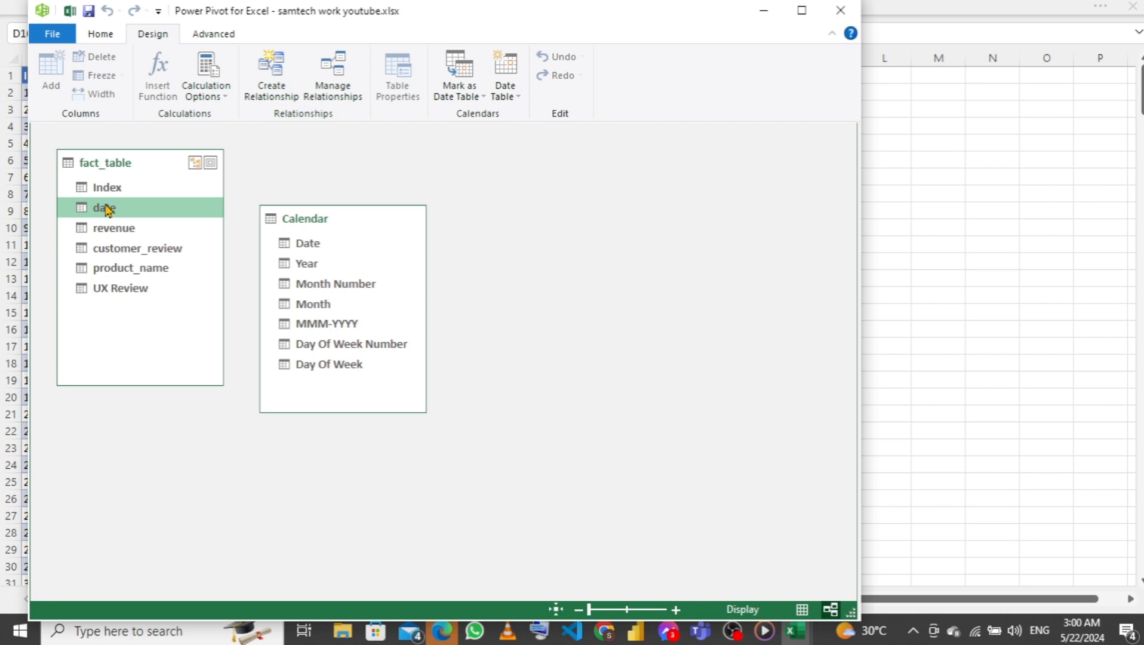
{"action": "left_click_drag", "start_coordinate": [107, 206], "coordinate": [307, 241]}
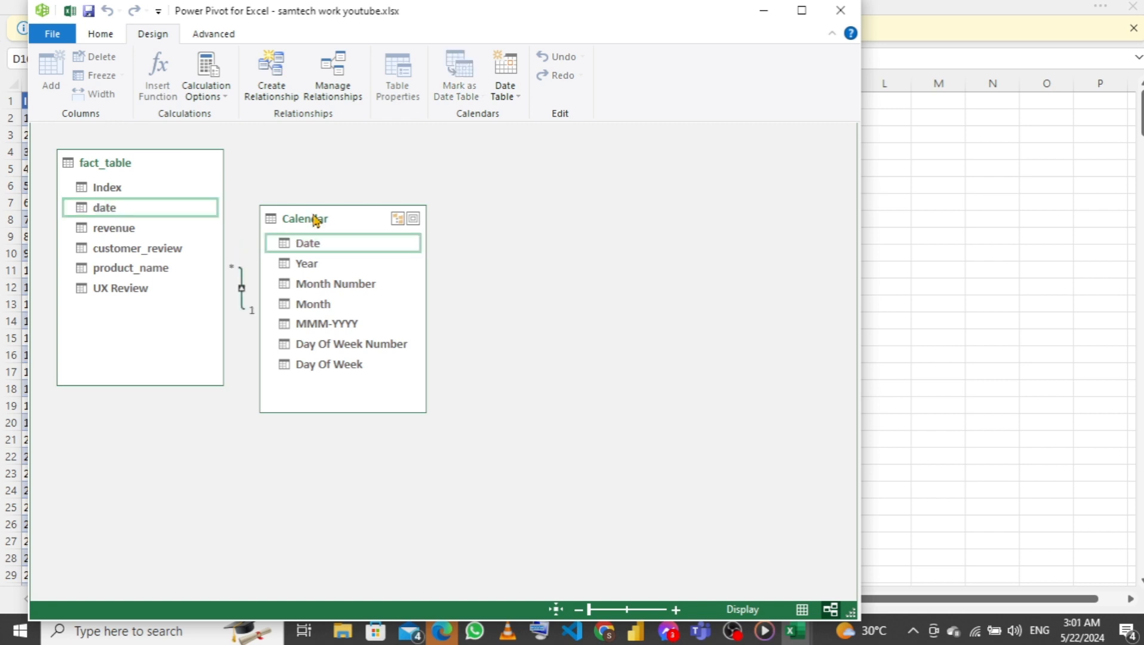
{"action": "left_click_drag", "start_coordinate": [317, 220], "coordinate": [379, 177]}
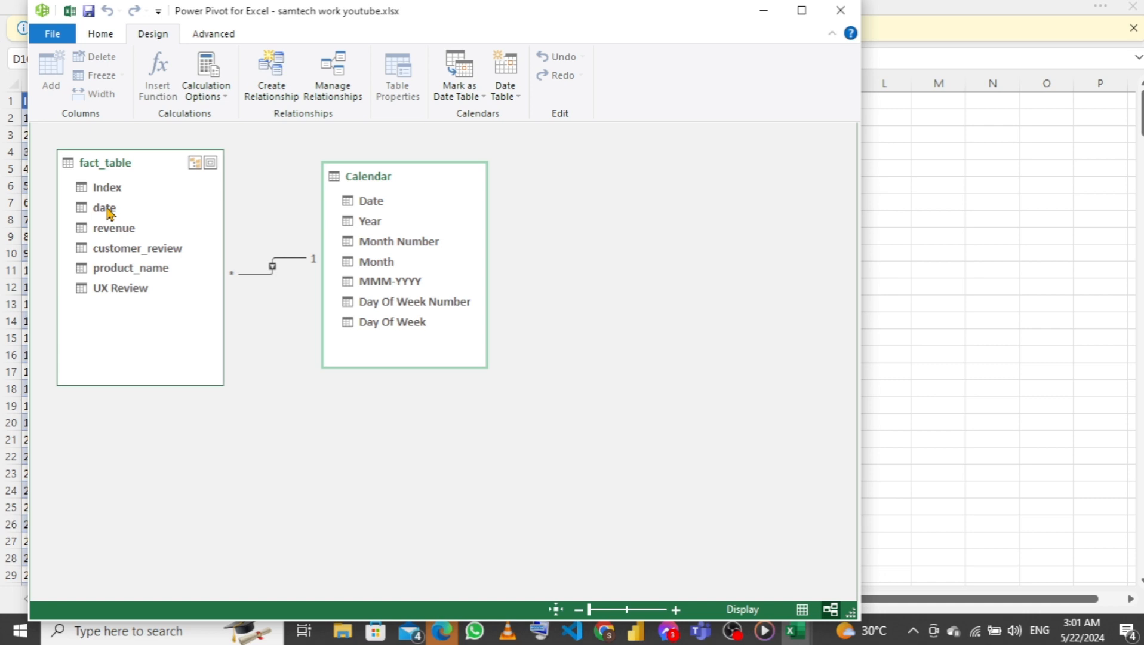
In Data View, change the Calendar table's Month column formula to =FORMAT([Date],"MMM")
{"action": "left_click", "coordinate": [99, 34]}
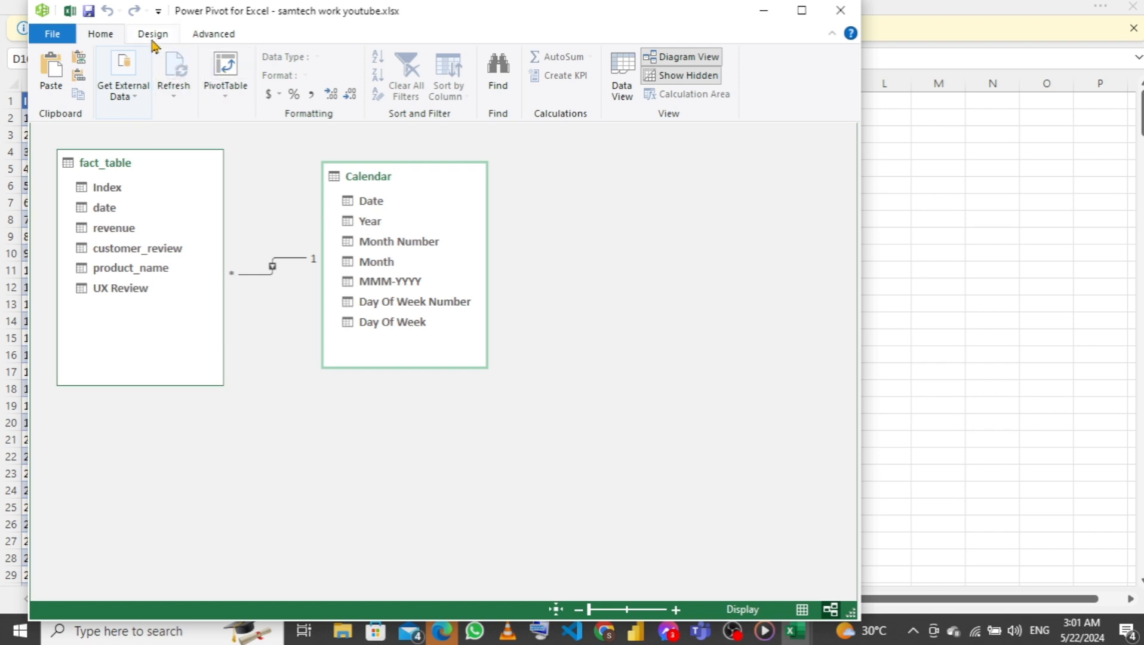
{"action": "left_click", "coordinate": [621, 79]}
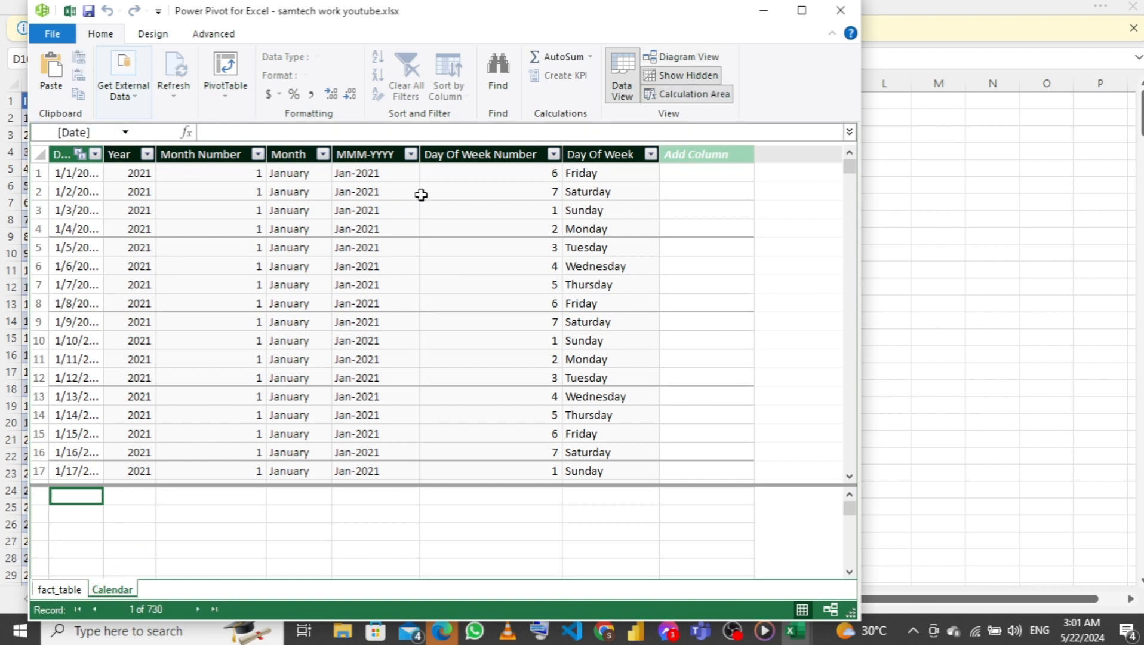
{"action": "left_click", "coordinate": [59, 590]}
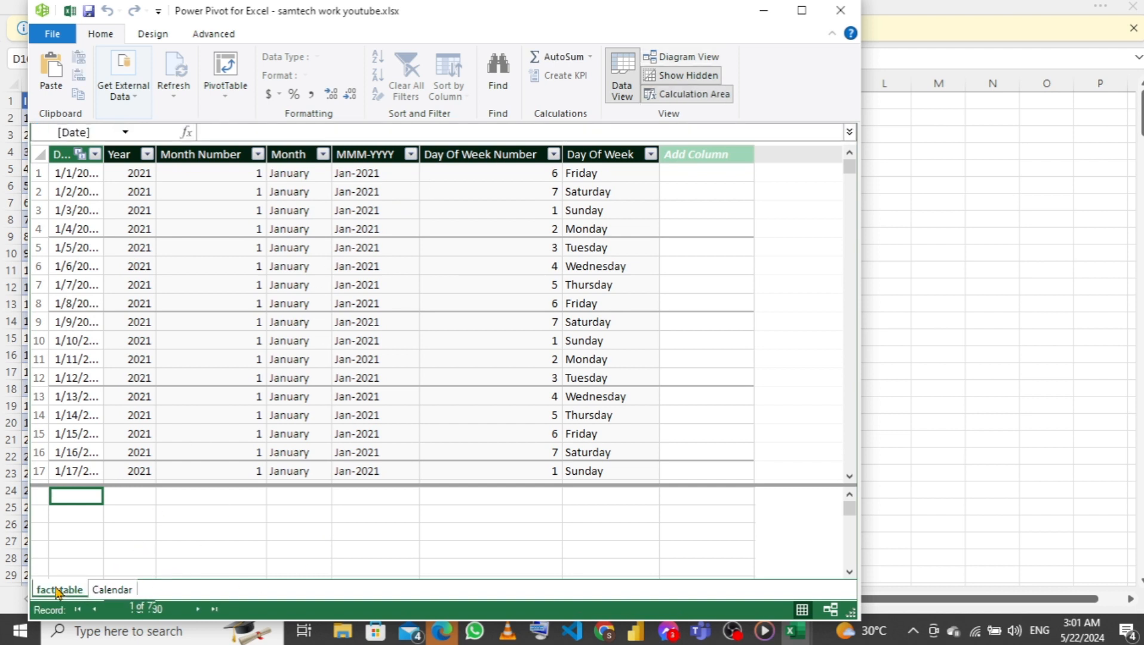
{"action": "left_click", "coordinate": [103, 590]}
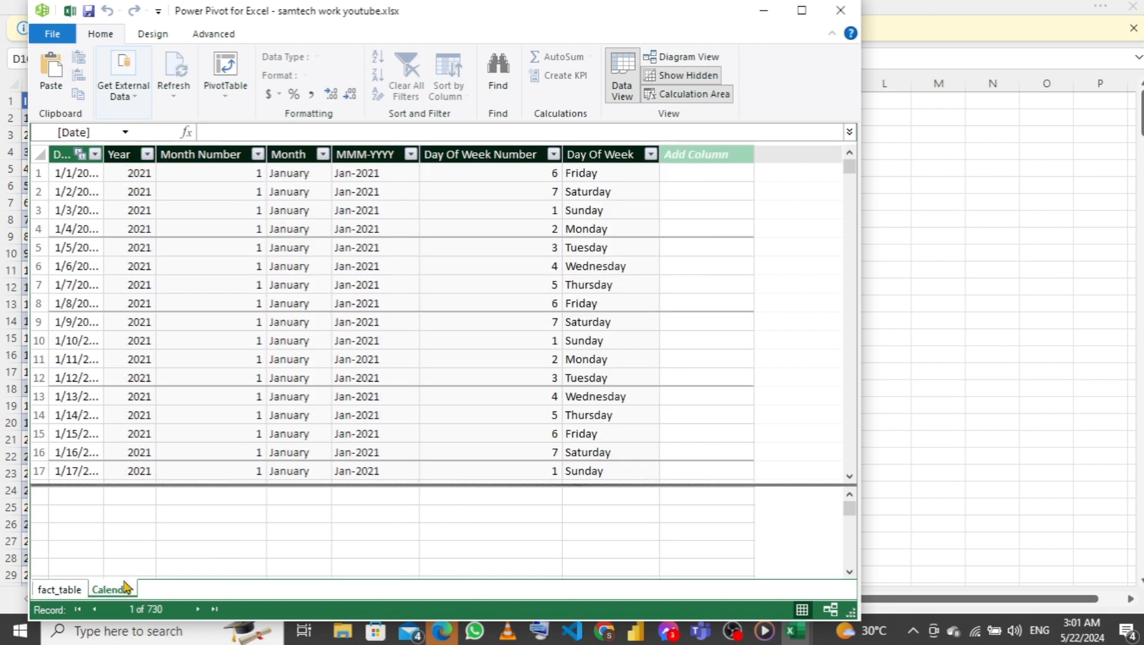
{"action": "left_click", "coordinate": [295, 174]}
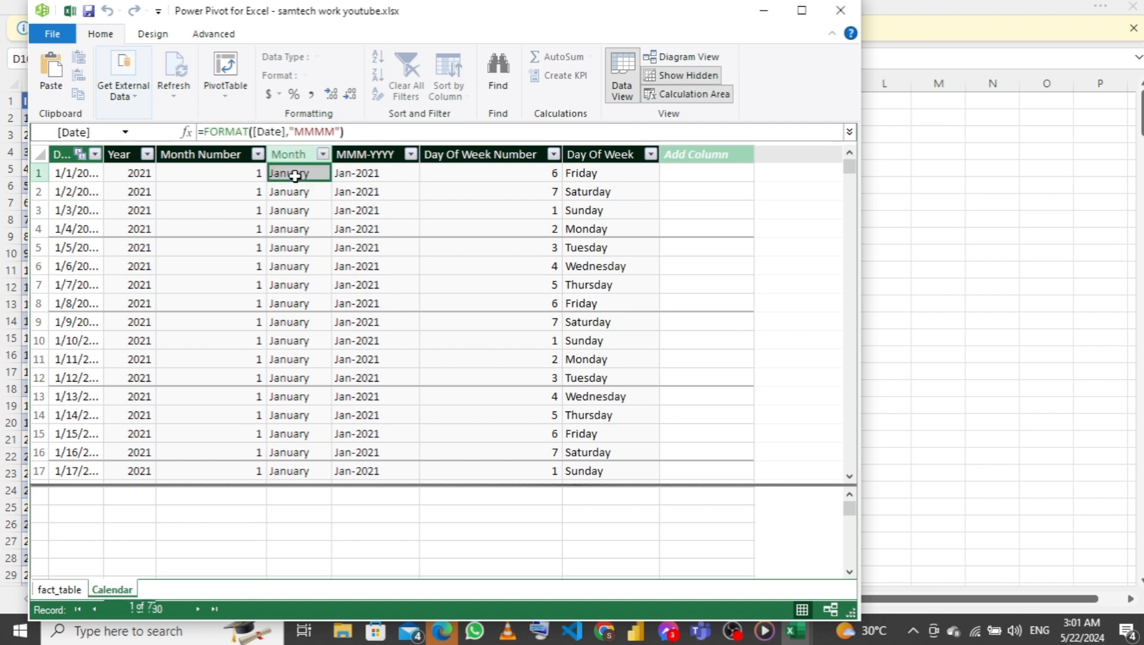
{"action": "left_click", "coordinate": [335, 131]}
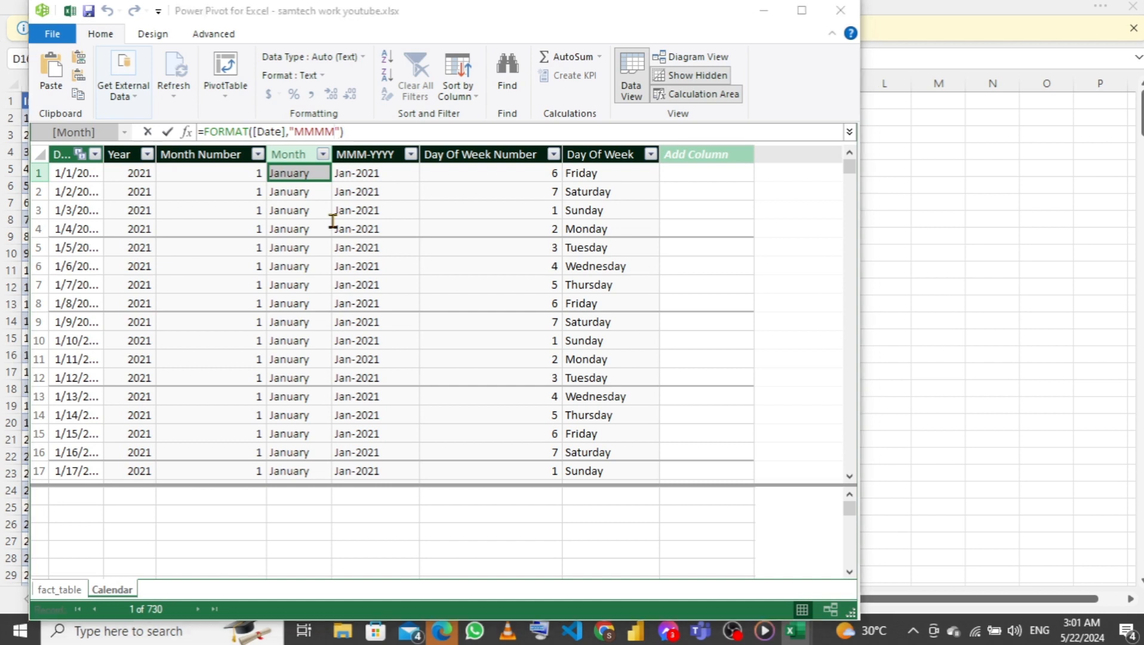
{"action": "key", "text": "BackSpace"}
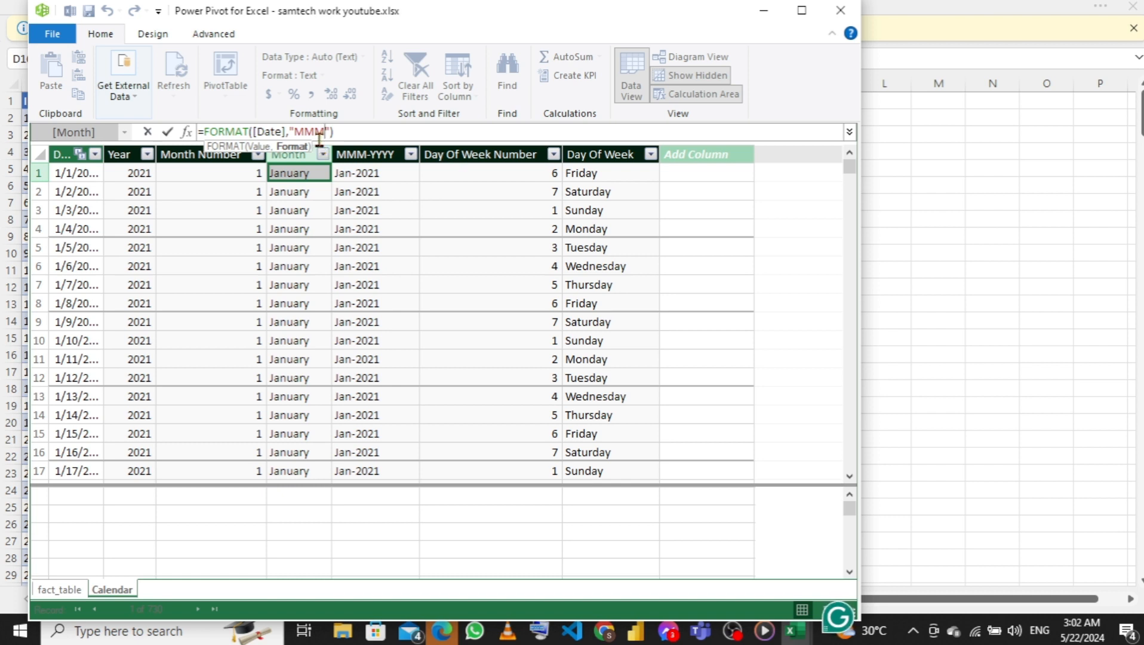
{"action": "key", "text": "Return"}
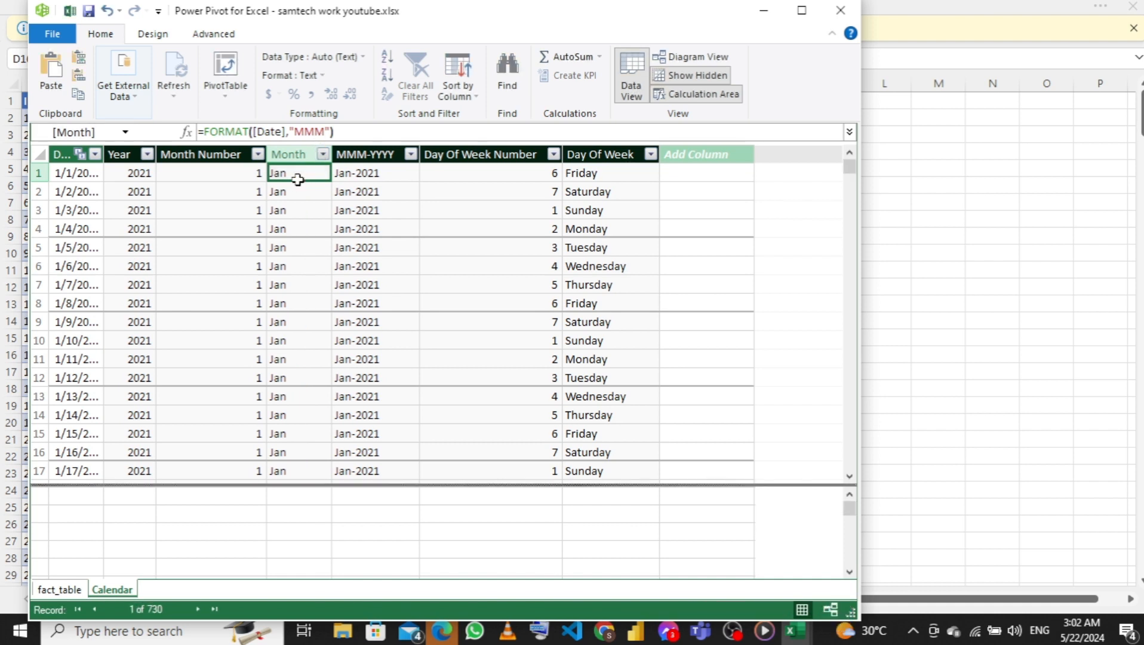
Change the Calendar table's Day Of Week column formula to =FORMAT([Date],"DDD")
{"action": "left_click", "coordinate": [603, 175]}
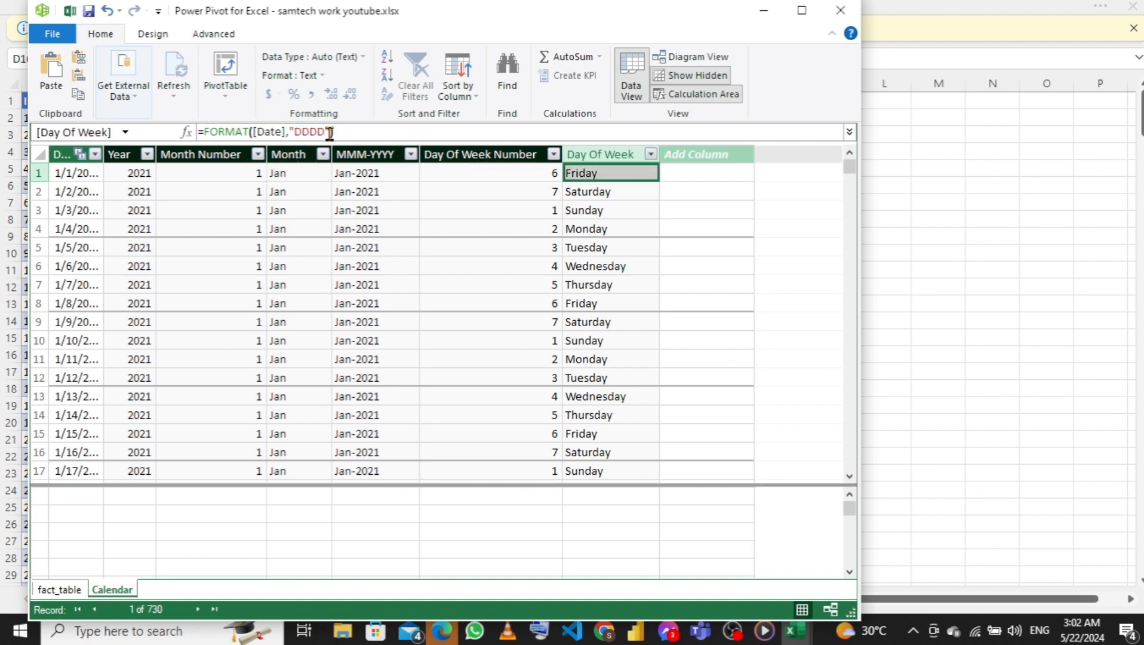
{"action": "left_click", "coordinate": [324, 132]}
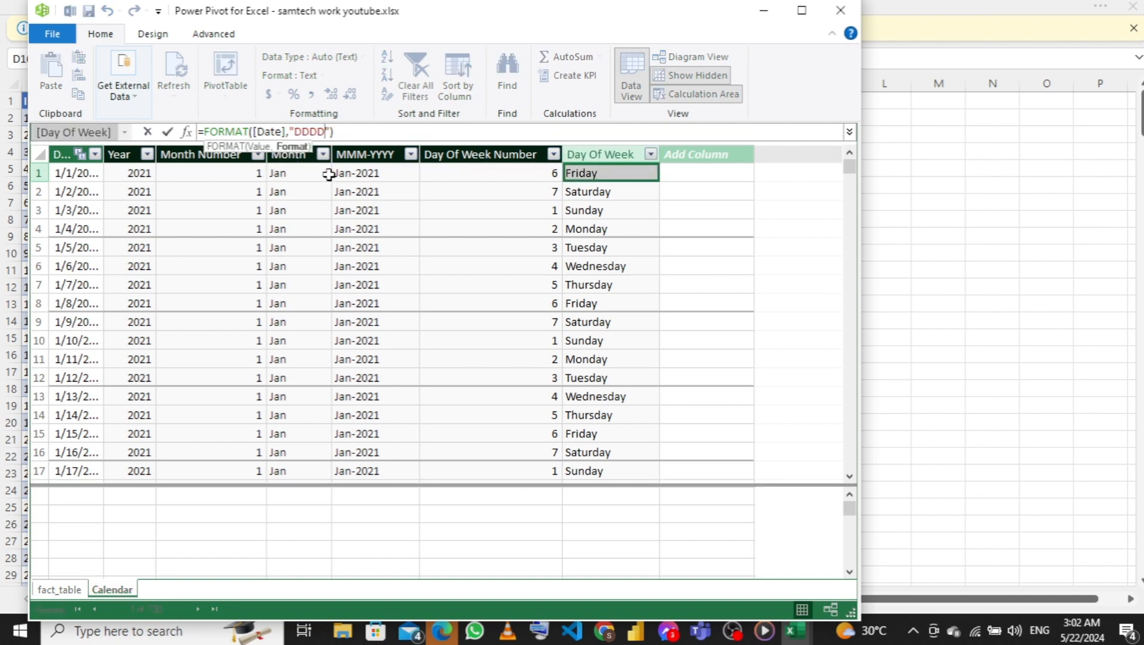
{"action": "key", "text": "BackSpace"}
{"action": "key", "text": "Return"}
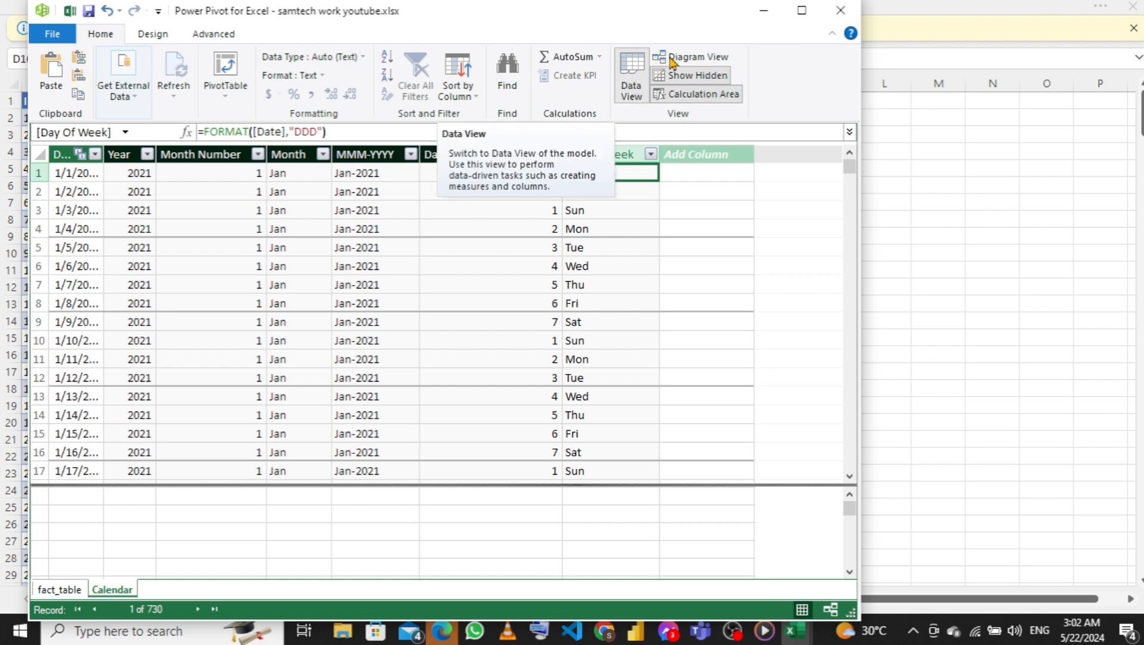
Delete the MMM-YYYY column of the Calendar table from the model in Diagram View
{"action": "left_click", "coordinate": [672, 56]}
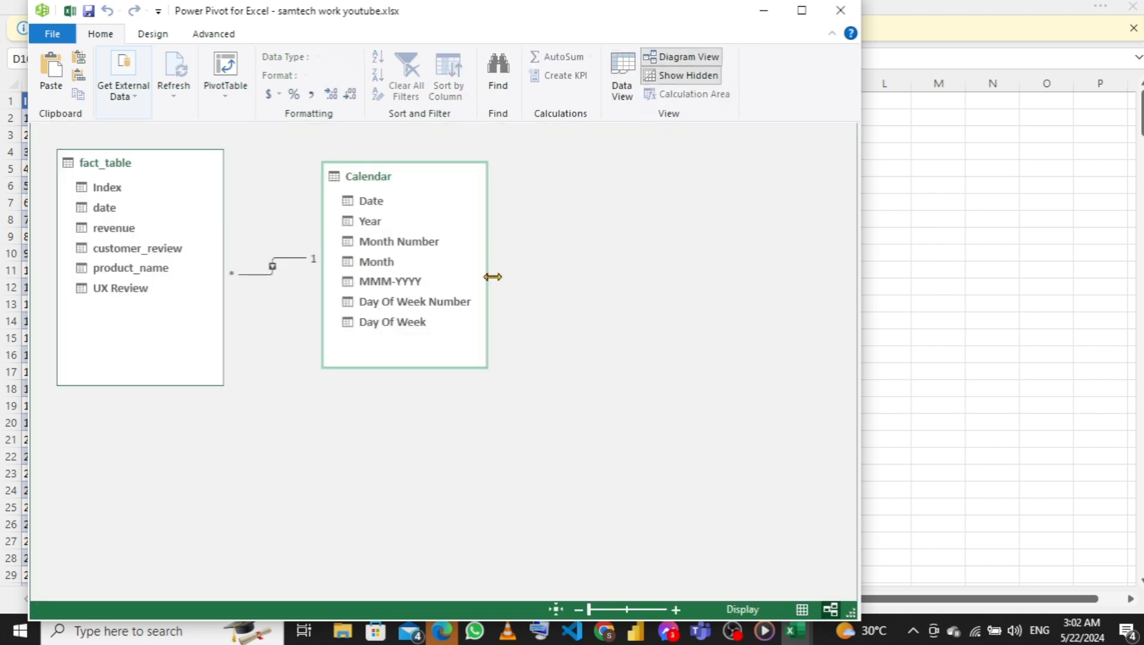
{"action": "left_click", "coordinate": [395, 282]}
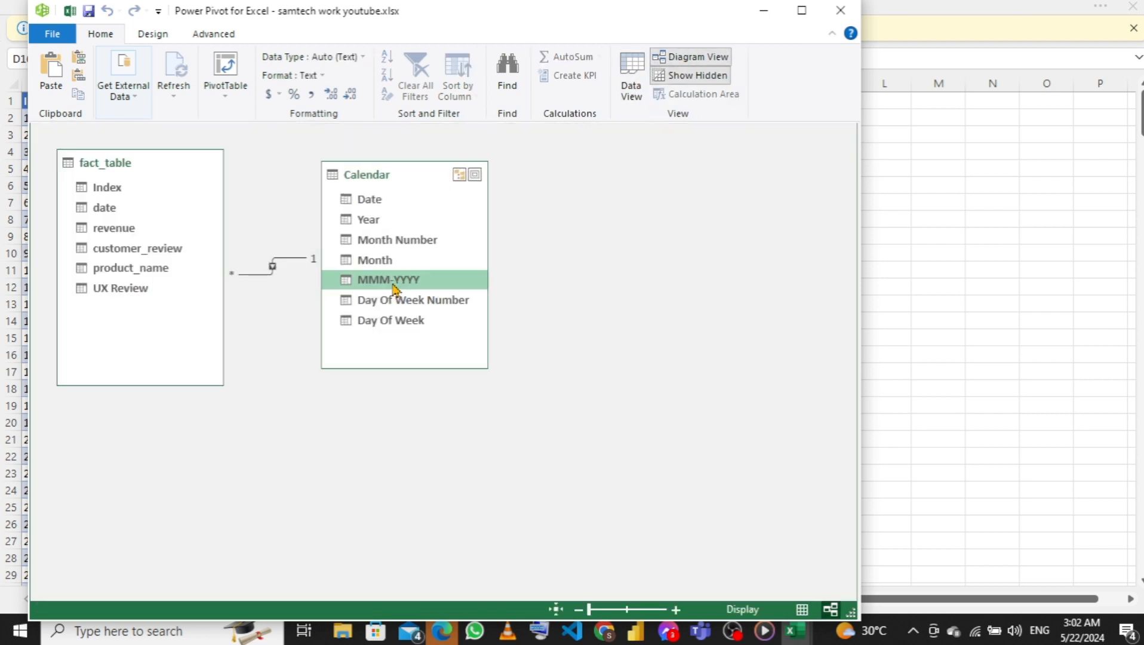
{"action": "right_click", "coordinate": [394, 285]}
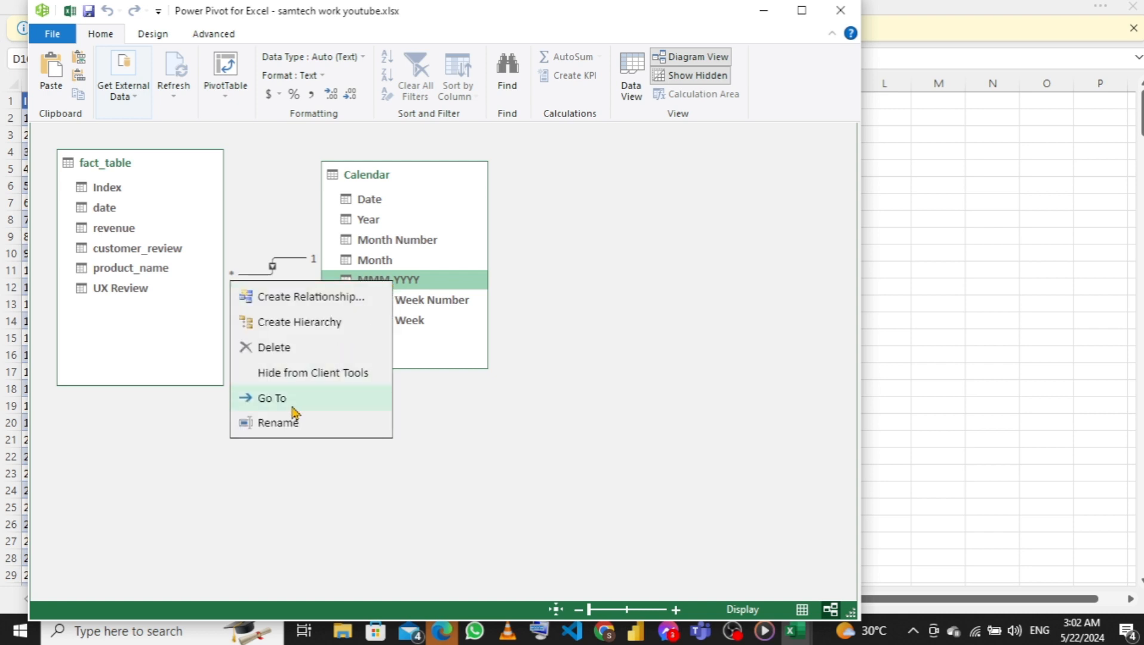
{"action": "left_click", "coordinate": [282, 354]}
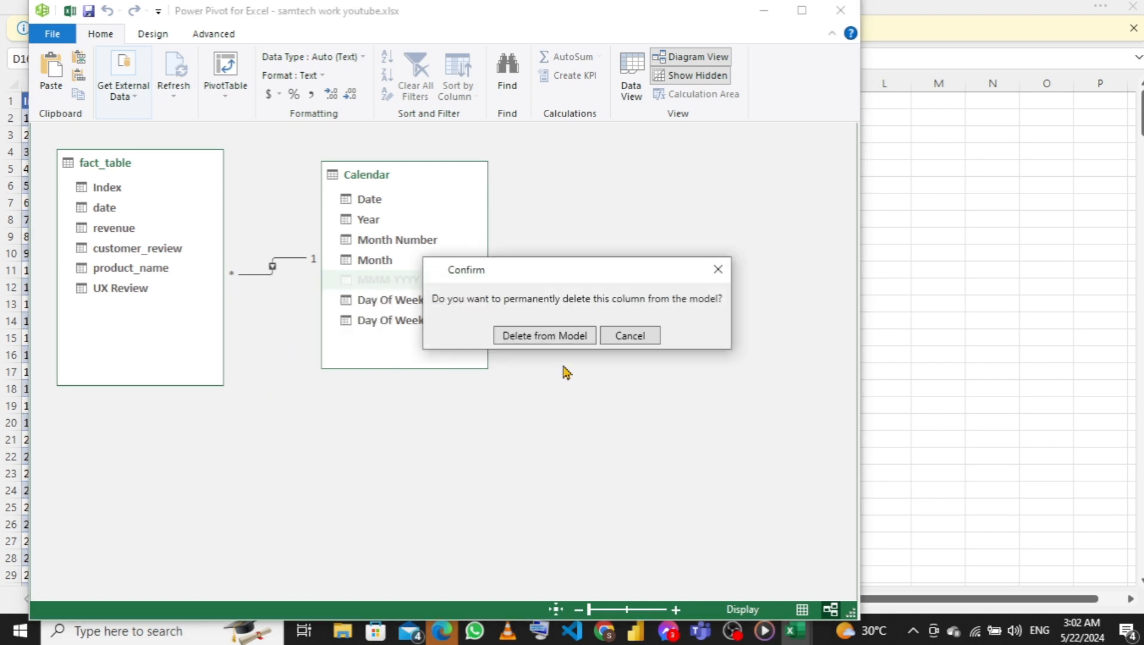
{"action": "left_click", "coordinate": [536, 336]}
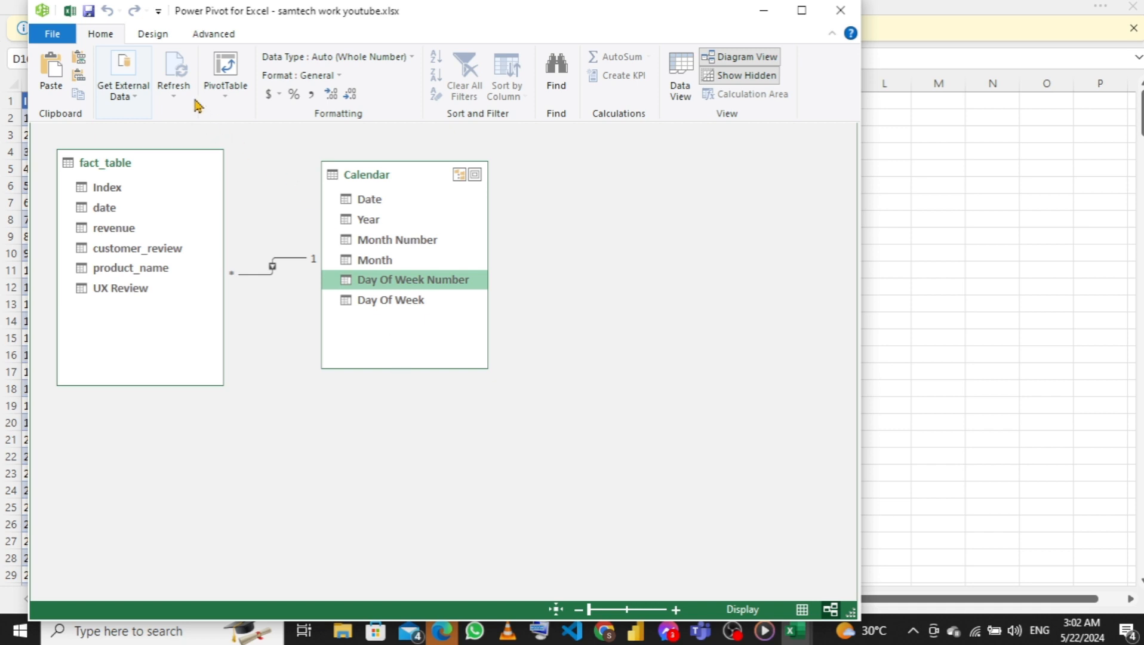
Return the model to Data View and close the Power Pivot window
{"action": "left_click", "coordinate": [151, 36]}
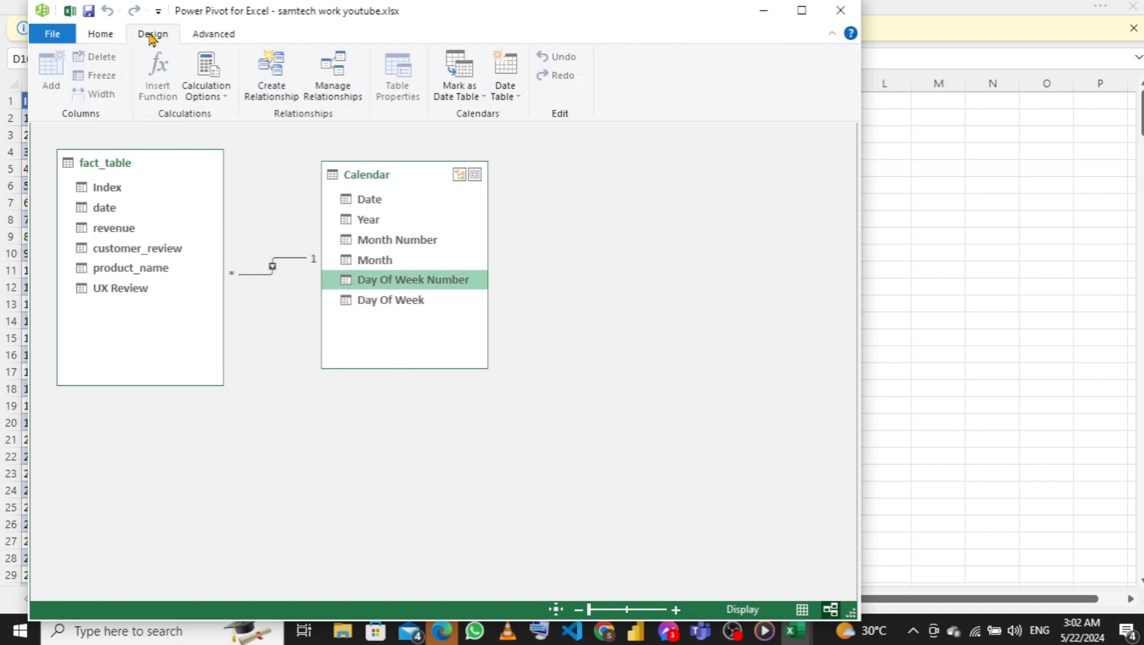
{"action": "left_click", "coordinate": [106, 39]}
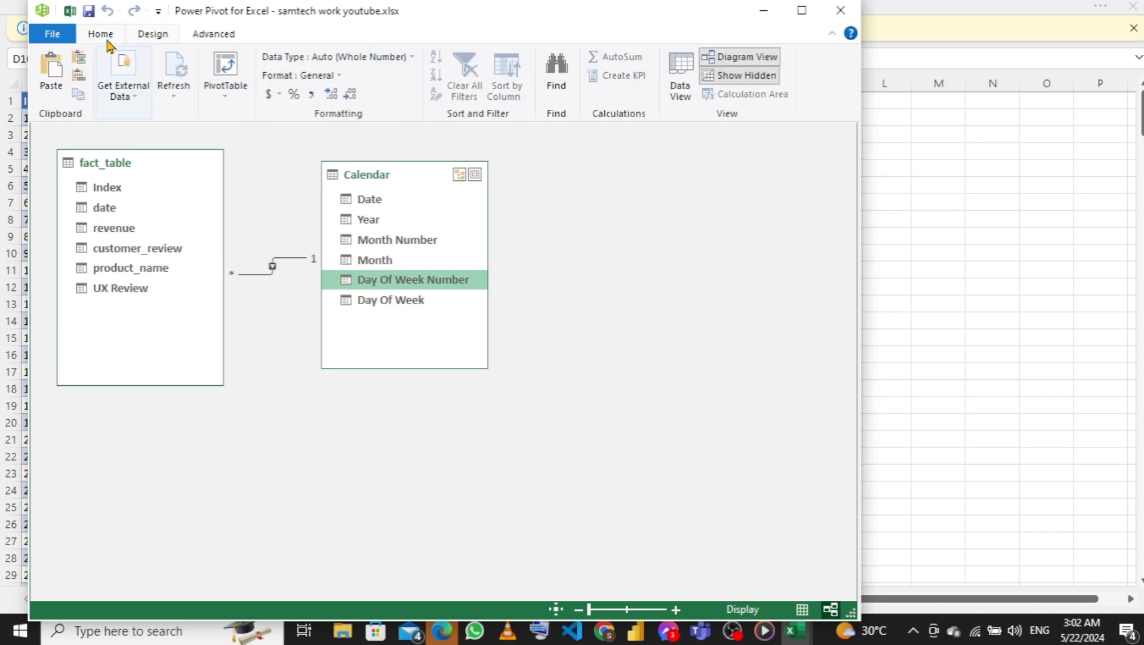
{"action": "left_click", "coordinate": [681, 84]}
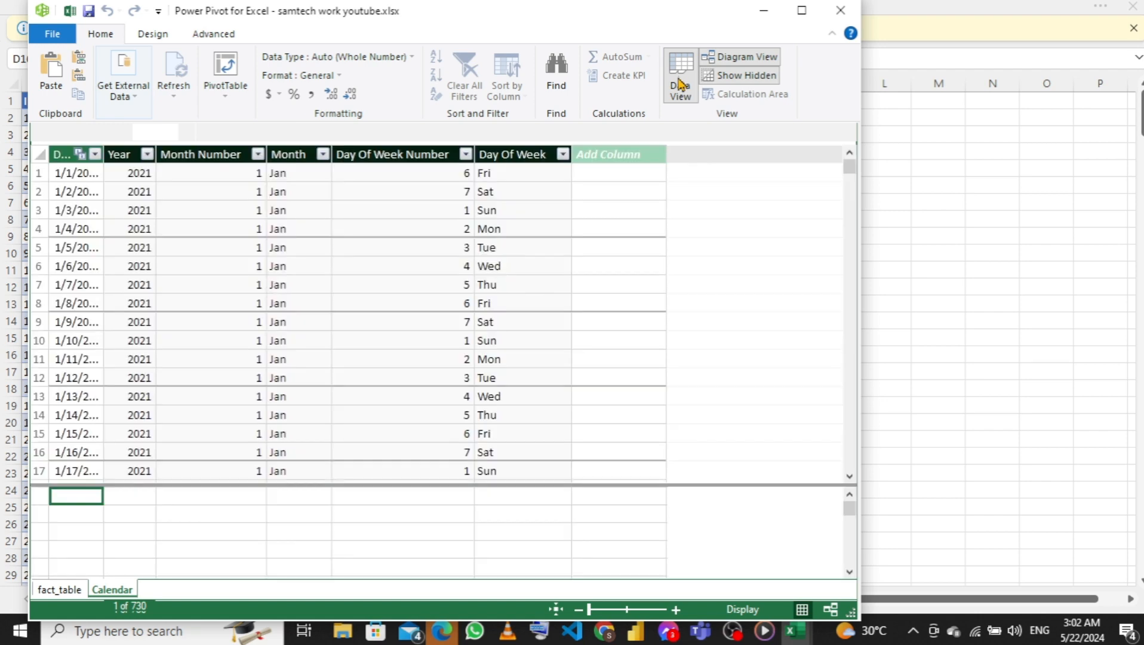
{"action": "left_click", "coordinate": [840, 11]}
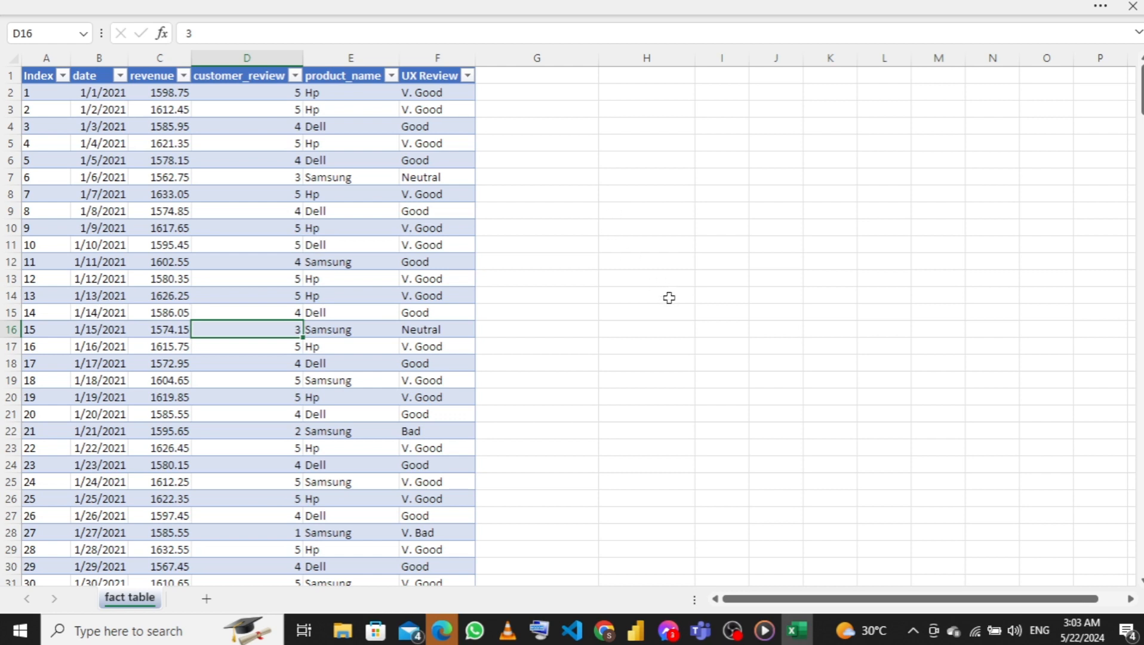
Switch to File Explorer, open the skill ahead portfolio folder on the Desktop, and check its reports subfolder
{"action": "left_click", "coordinate": [339, 634]}
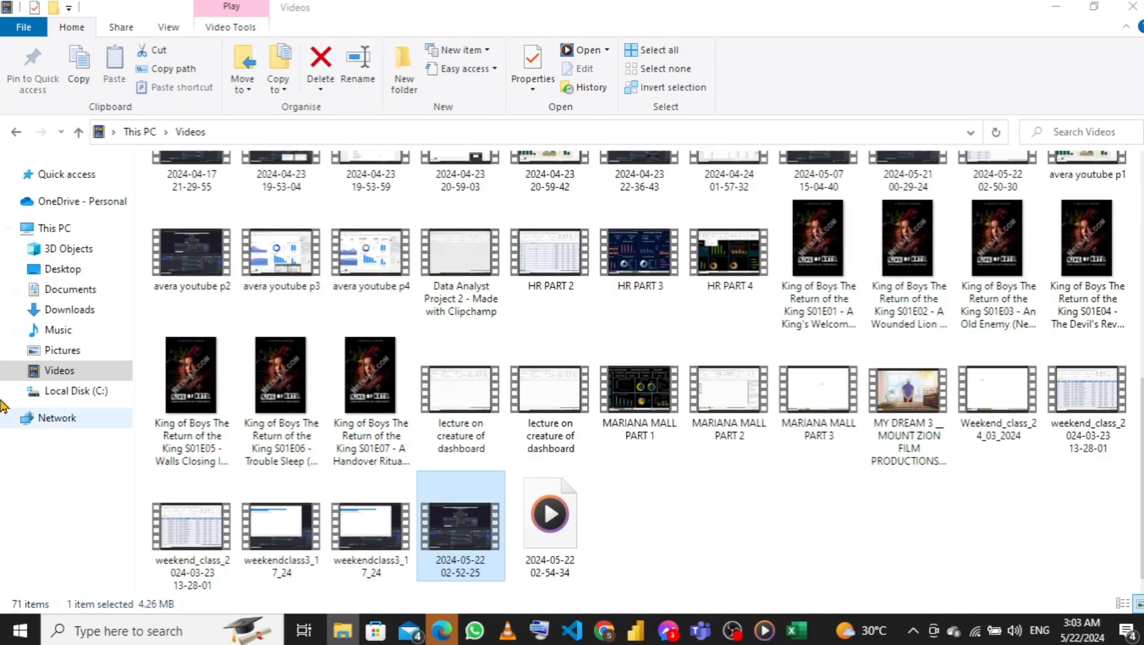
{"action": "left_click", "coordinate": [343, 633]}
{"action": "left_click", "coordinate": [344, 636]}
{"action": "left_click", "coordinate": [343, 635]}
{"action": "left_click", "coordinate": [343, 635]}
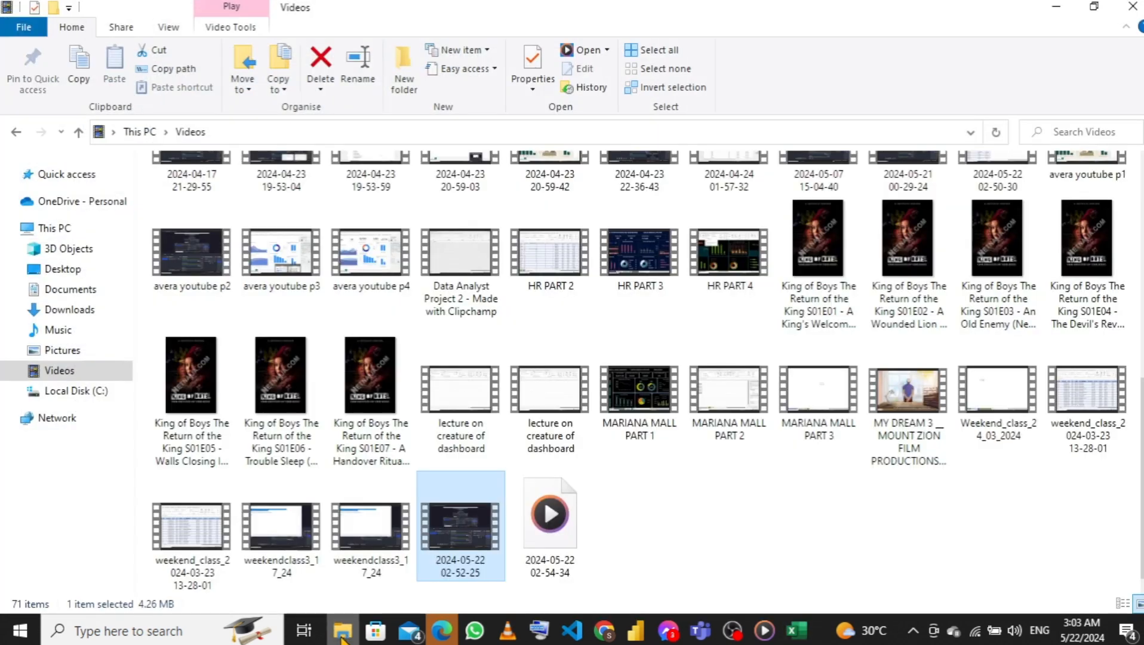
{"action": "left_click", "coordinate": [67, 272]}
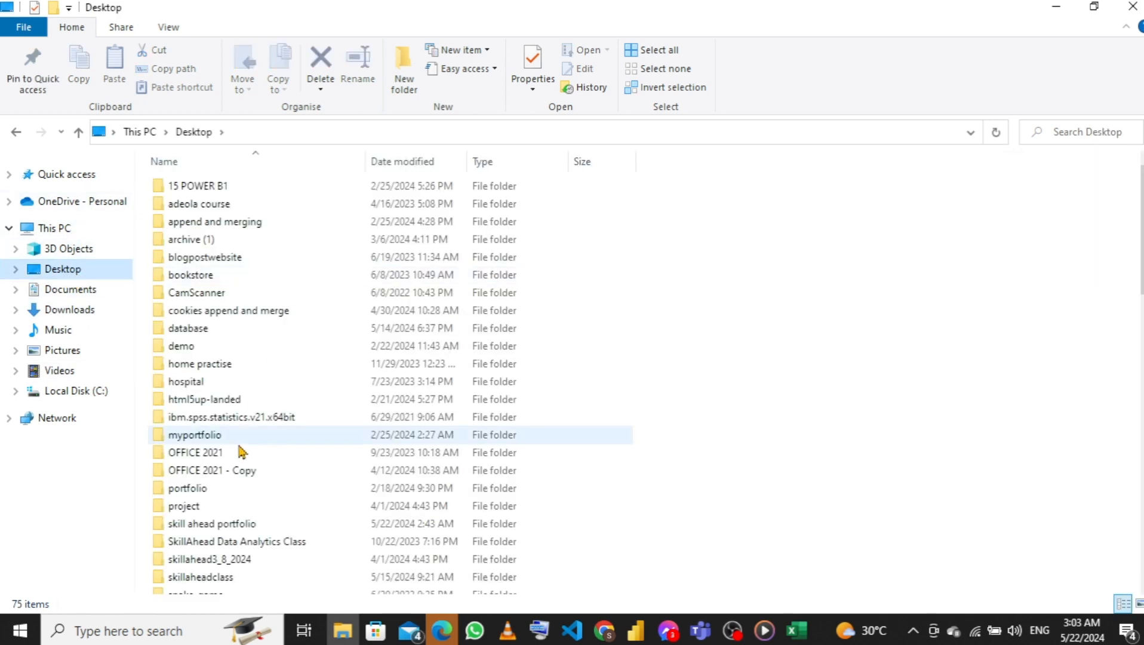
{"action": "scroll", "coordinate": [239, 472], "scroll_direction": "down", "scroll_amount": 1}
{"action": "scroll", "coordinate": [239, 474], "scroll_direction": "down", "scroll_amount": 1}
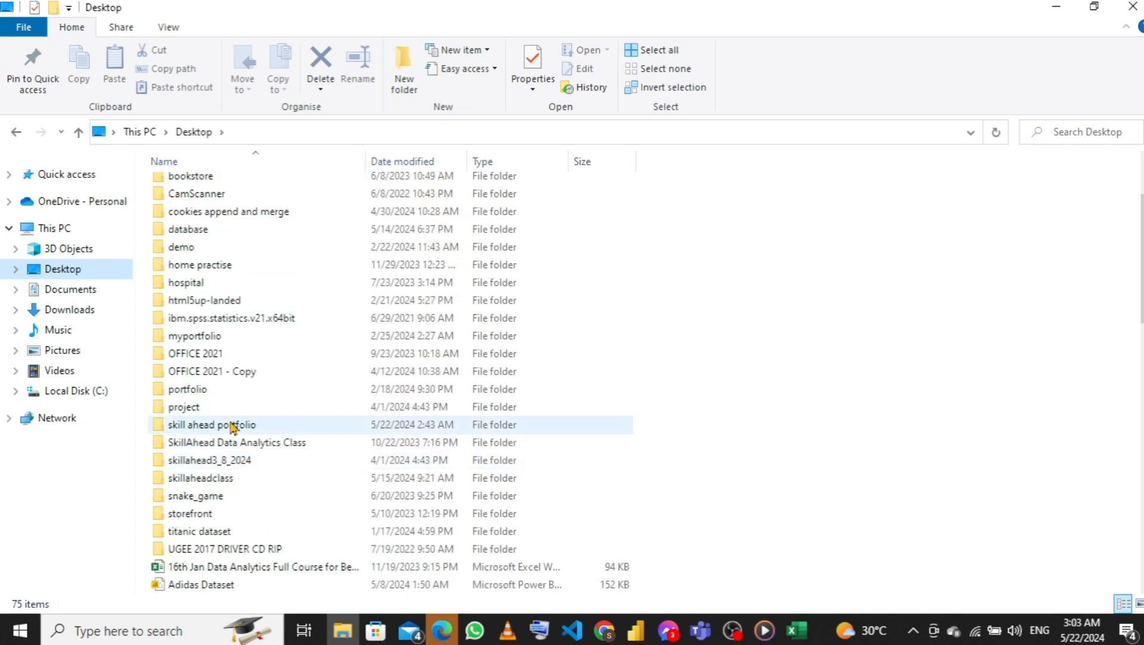
{"action": "left_click", "coordinate": [232, 425]}
{"action": "double_click", "coordinate": [232, 425]}
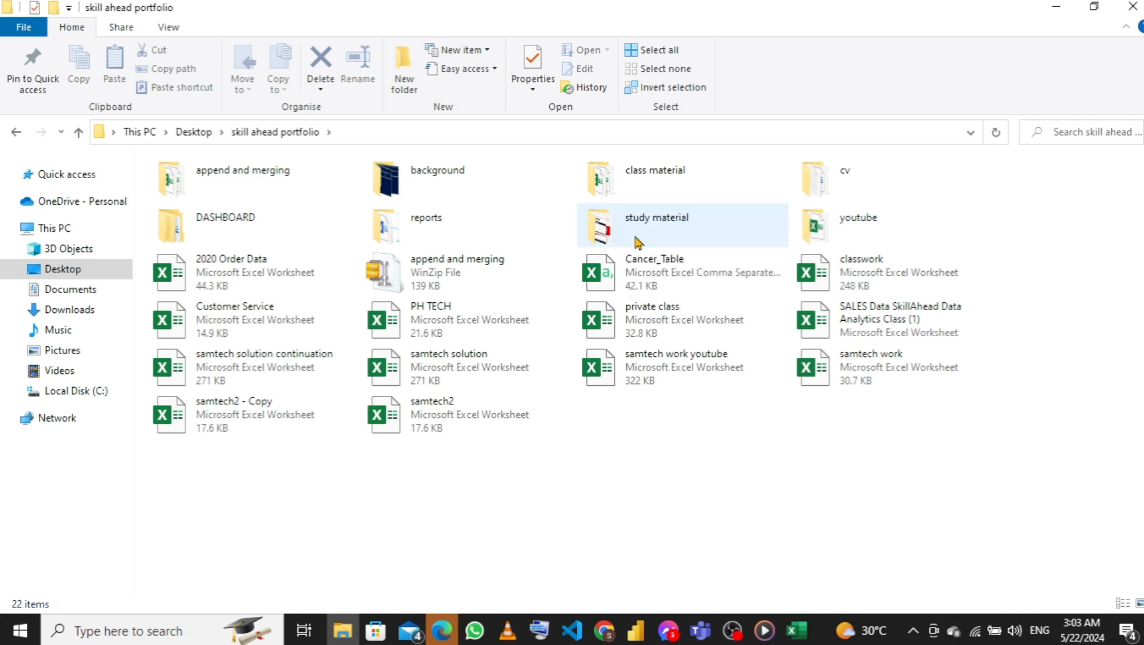
{"action": "double_click", "coordinate": [444, 230]}
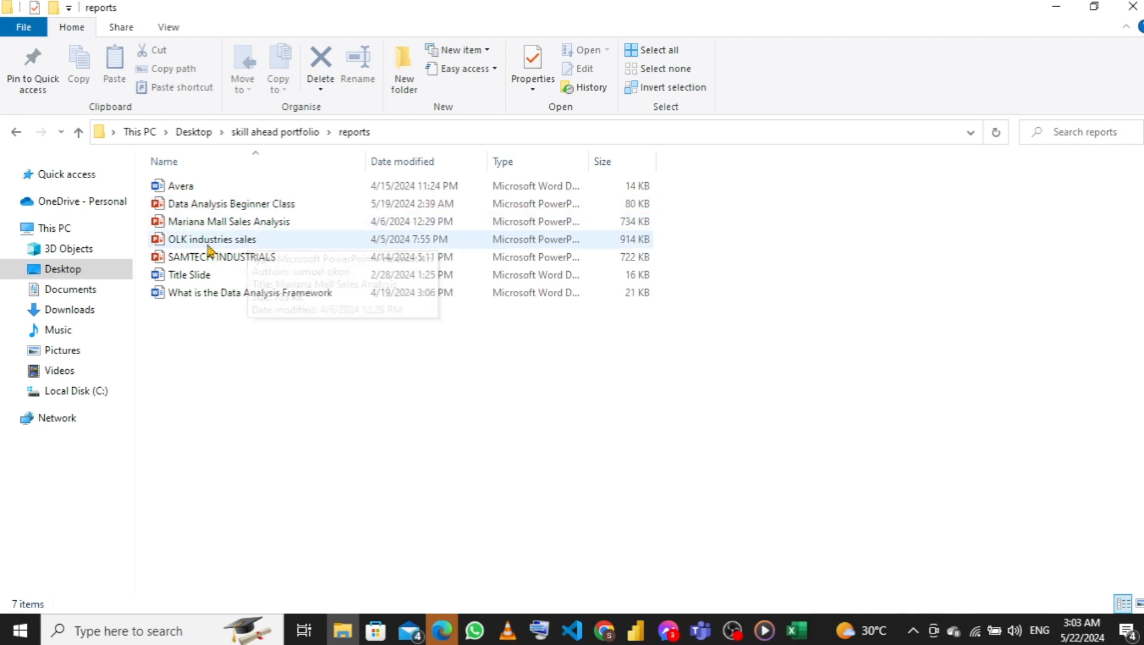
{"action": "left_click", "coordinate": [79, 132]}
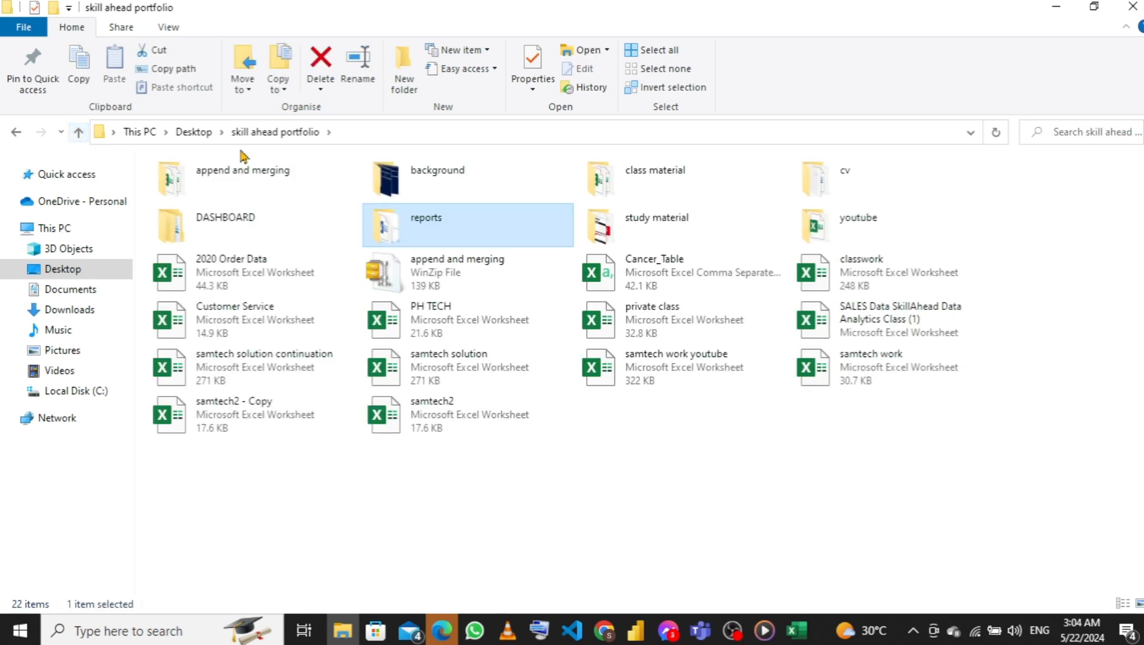
Look through the class material and reports folders of the skill ahead portfolio and open the samtech computer document in Word
{"action": "double_click", "coordinate": [624, 171]}
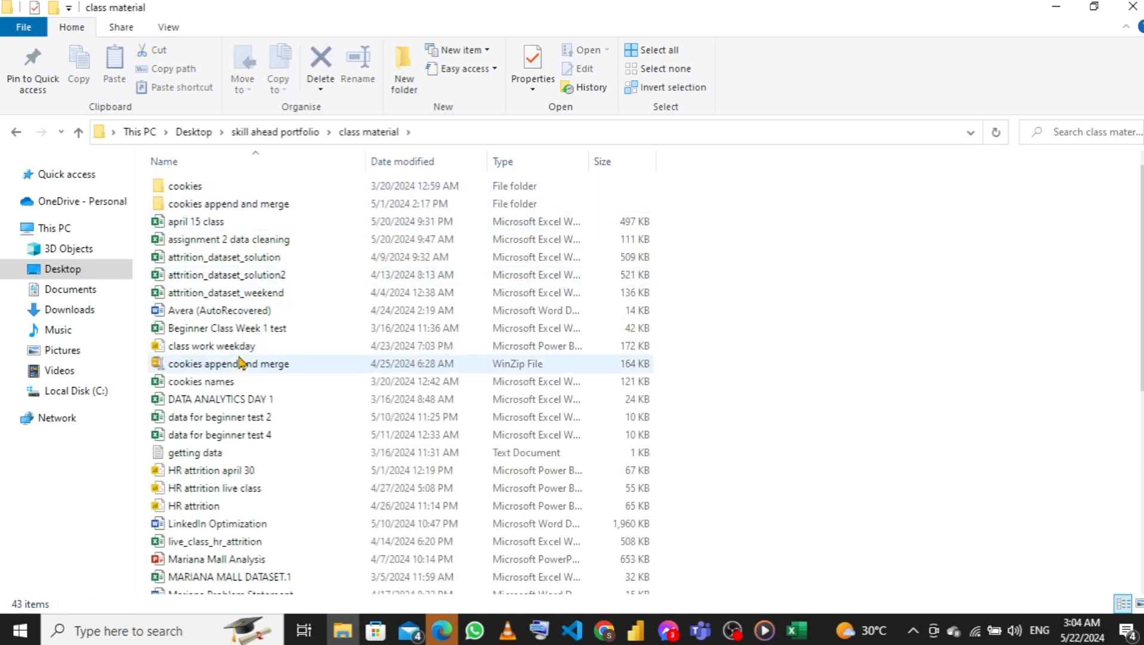
{"action": "scroll", "coordinate": [256, 499], "scroll_direction": "down", "scroll_amount": 4}
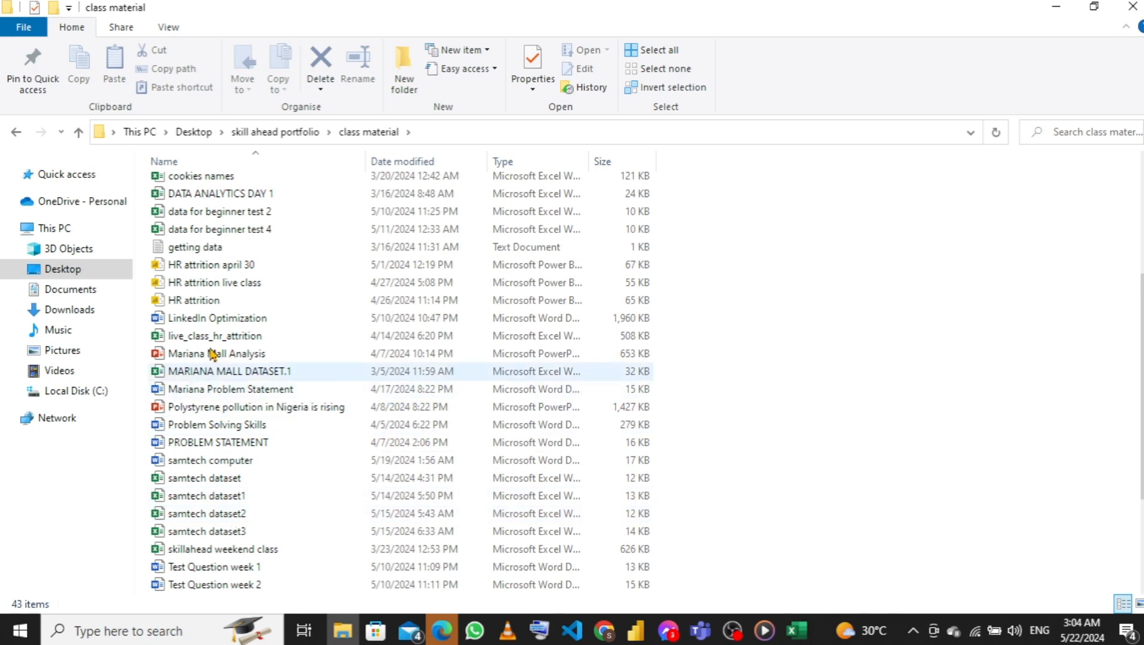
{"action": "scroll", "coordinate": [210, 324], "scroll_direction": "up", "scroll_amount": 4}
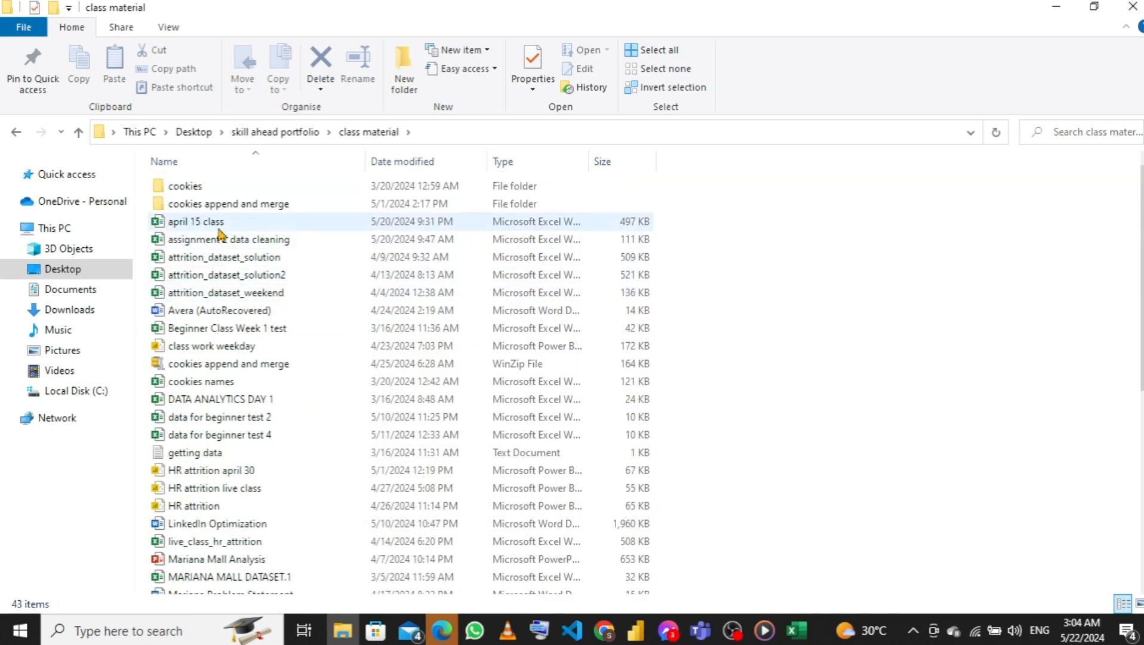
{"action": "left_click", "coordinate": [79, 132]}
{"action": "double_click", "coordinate": [454, 225]}
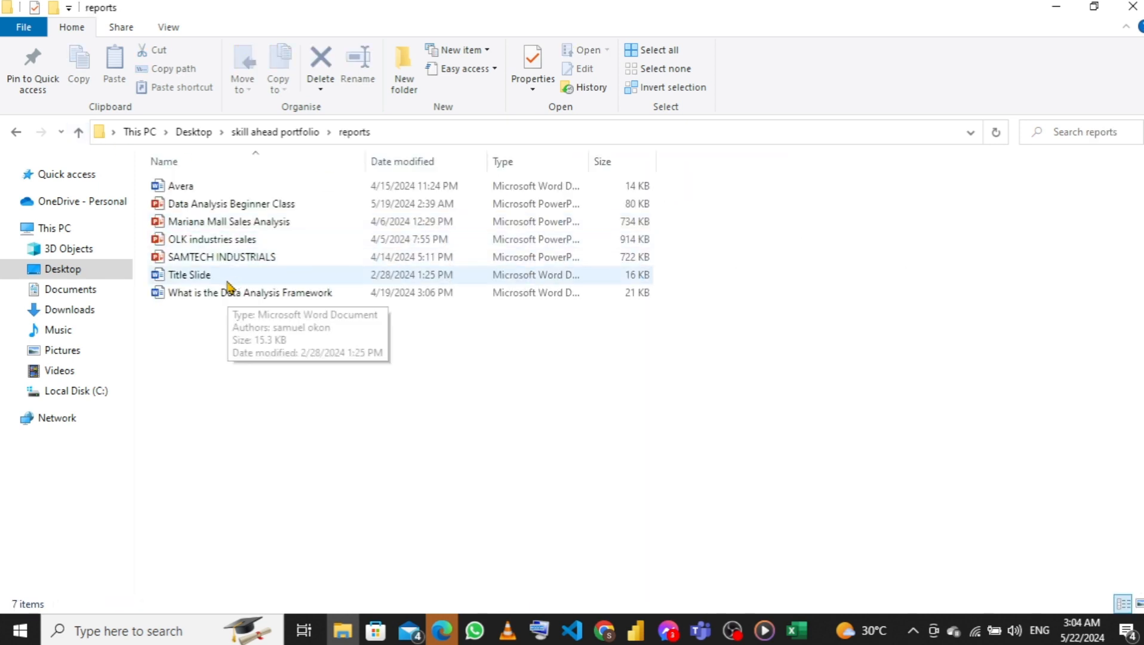
{"action": "double_click", "coordinate": [212, 188]}
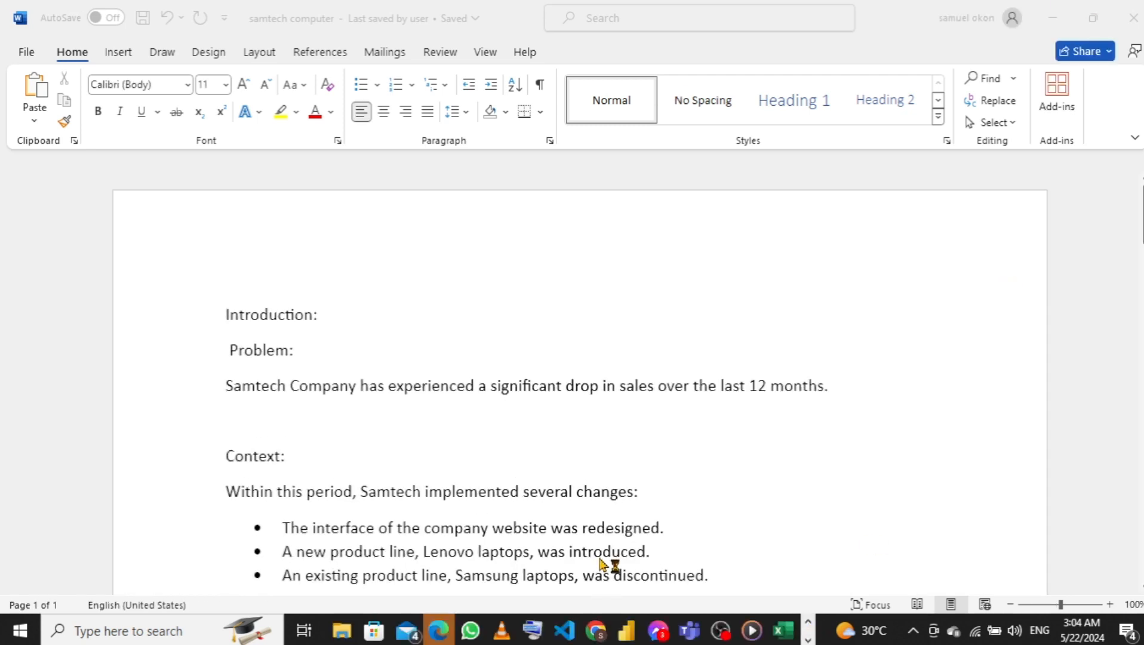
Read through the samtech computer document from the problem statement to the primary and secondary KPI lists
{"action": "scroll", "coordinate": [600, 565], "scroll_direction": "down", "scroll_amount": 5}
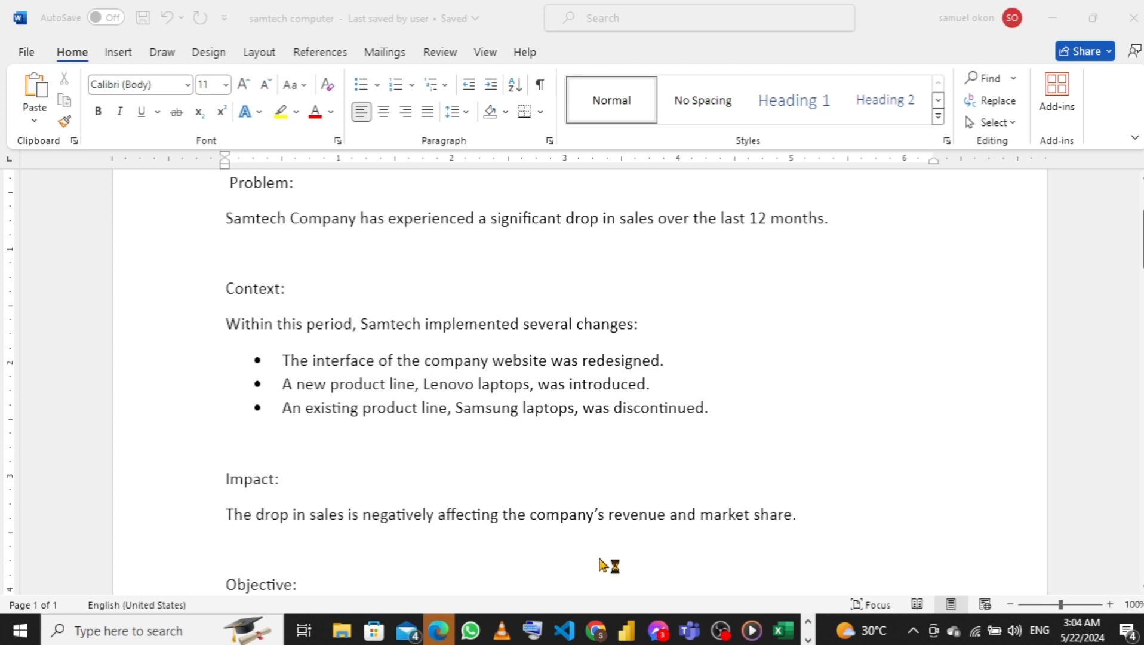
{"action": "scroll", "coordinate": [600, 565], "scroll_direction": "up", "scroll_amount": 5}
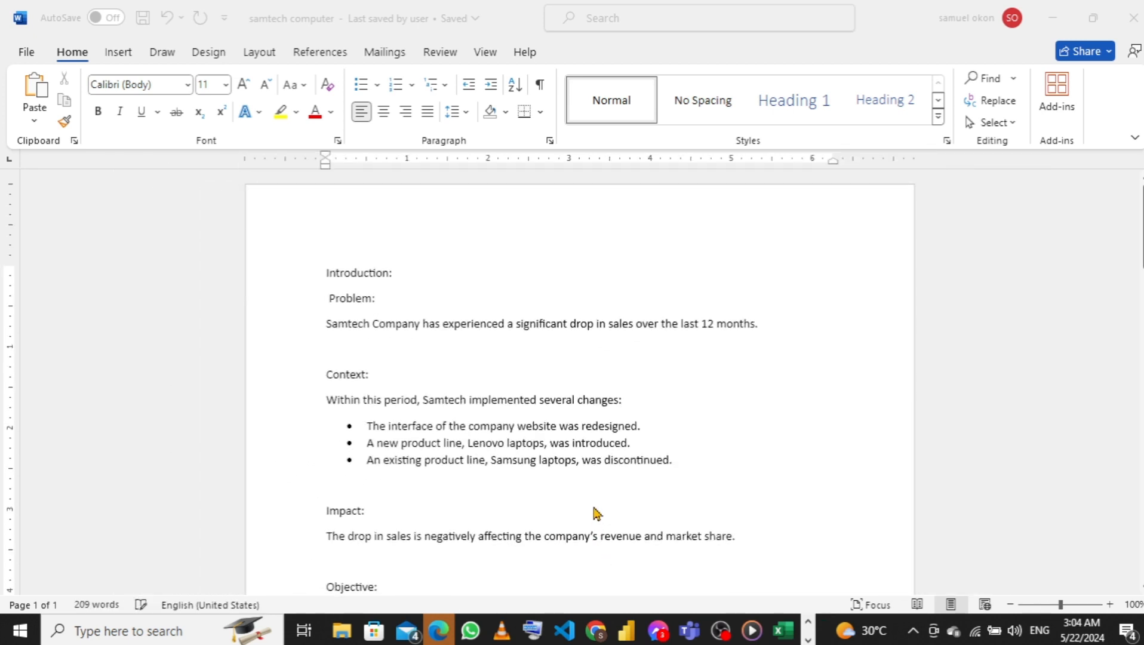
{"action": "scroll", "coordinate": [567, 475], "scroll_direction": "down", "scroll_amount": 3}
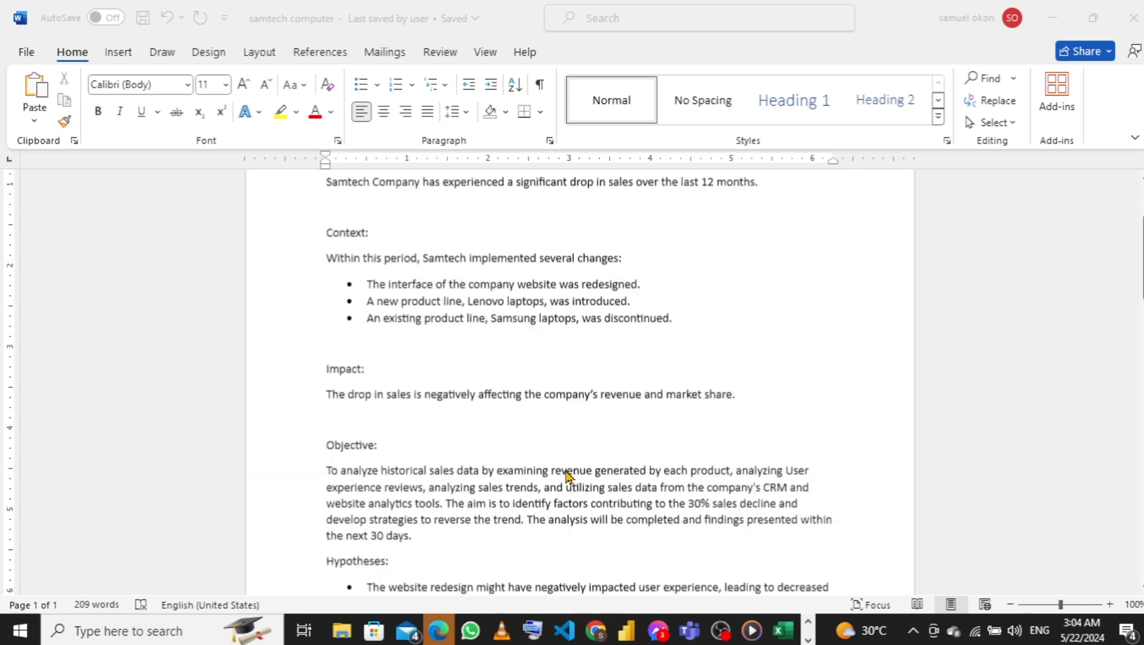
{"action": "scroll", "coordinate": [568, 475], "scroll_direction": "down", "scroll_amount": 2}
{"action": "scroll", "coordinate": [491, 534], "scroll_direction": "down", "scroll_amount": 3}
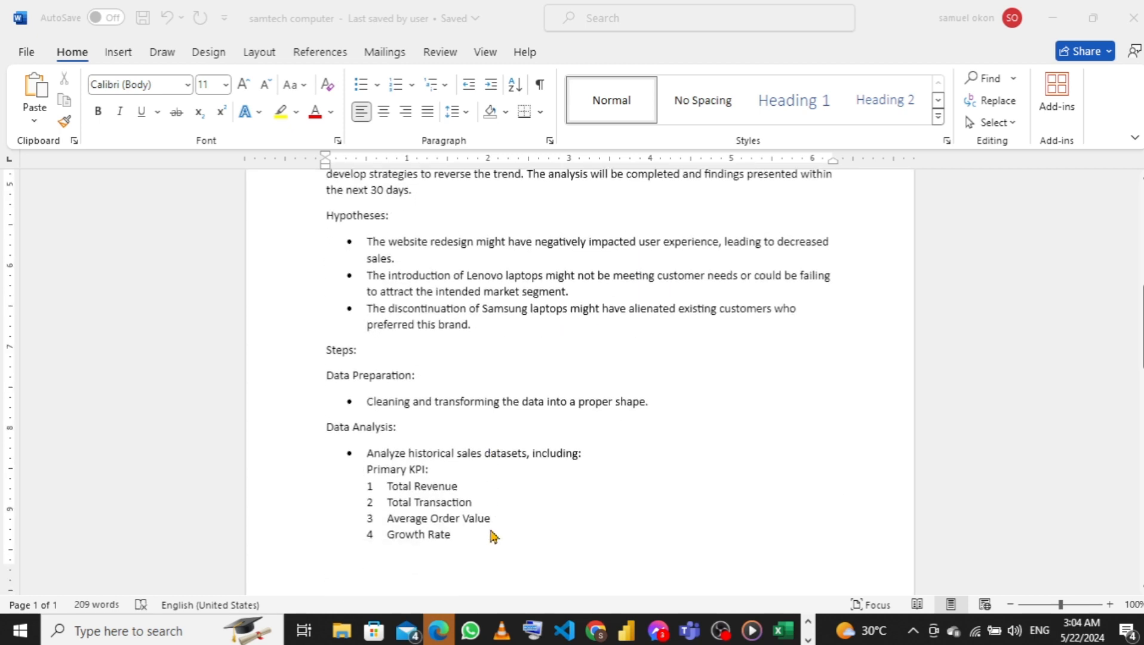
{"action": "scroll", "coordinate": [490, 531], "scroll_direction": "down", "scroll_amount": 3}
{"action": "scroll", "coordinate": [491, 531], "scroll_direction": "down", "scroll_amount": 3}
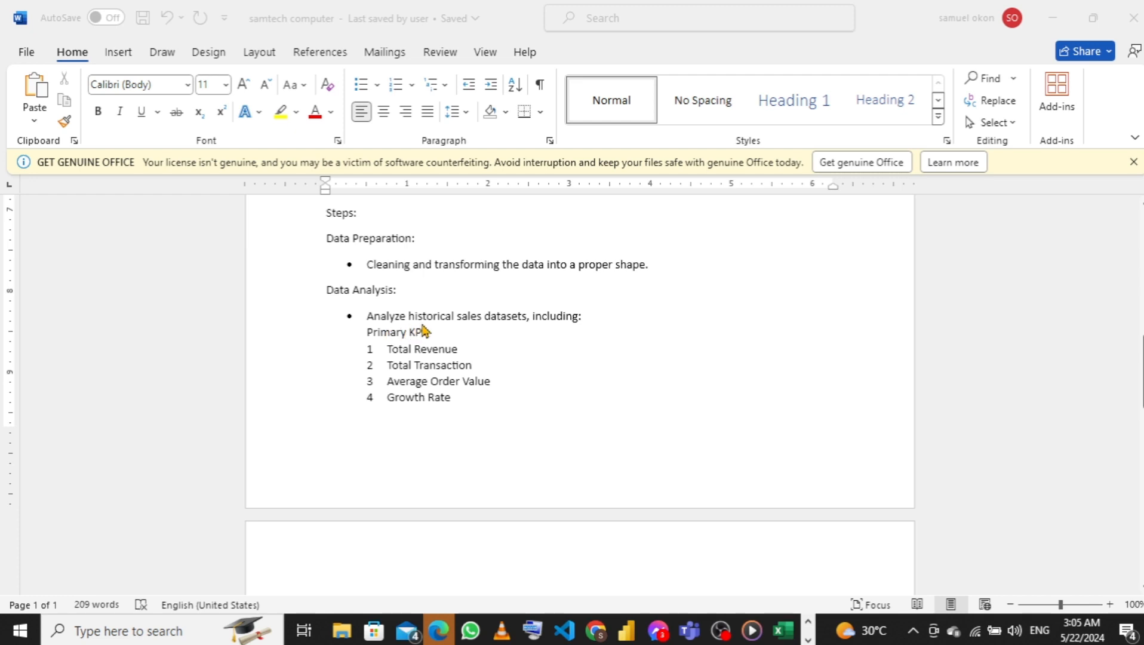
{"action": "scroll", "coordinate": [420, 409], "scroll_direction": "down", "scroll_amount": 5}
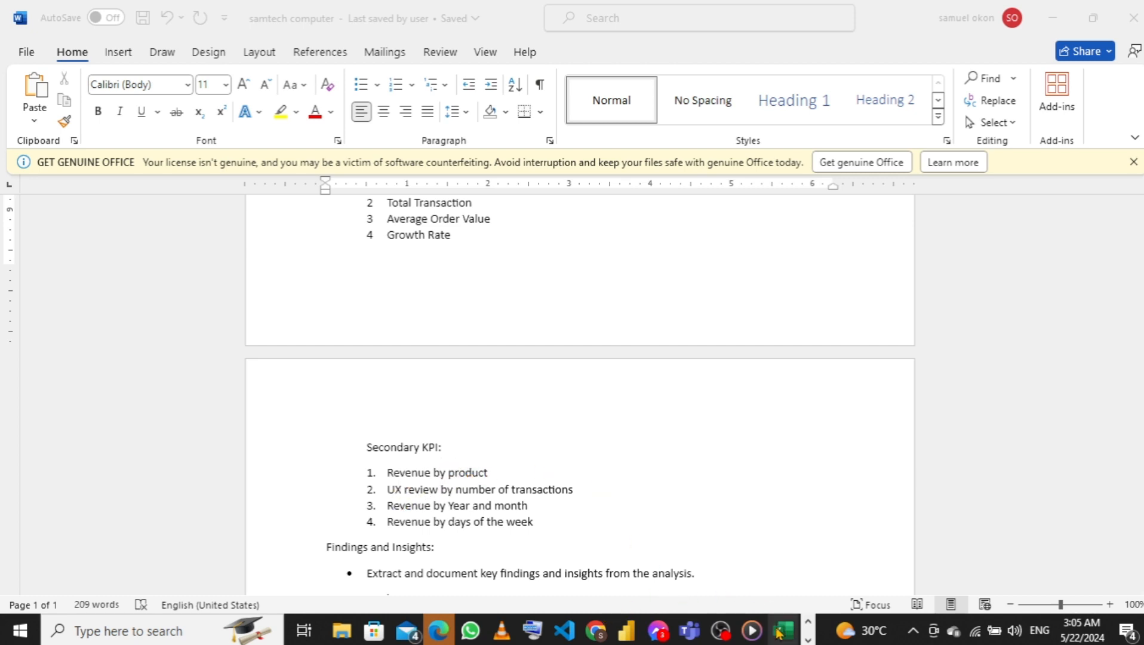
Switch back to the samtech work youtube workbook in Excel and set the ribbon to always show
{"action": "mouse_move", "coordinate": [779, 632]}
{"action": "left_click", "coordinate": [763, 576]}
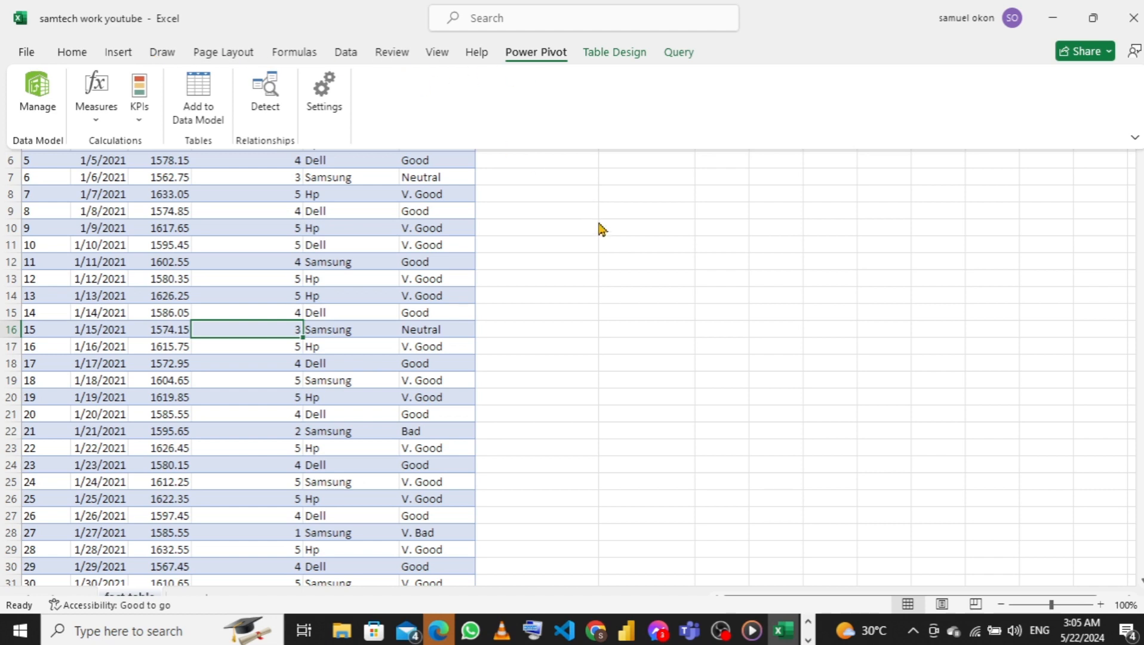
{"action": "key", "text": "ctrl+shift+F1"}
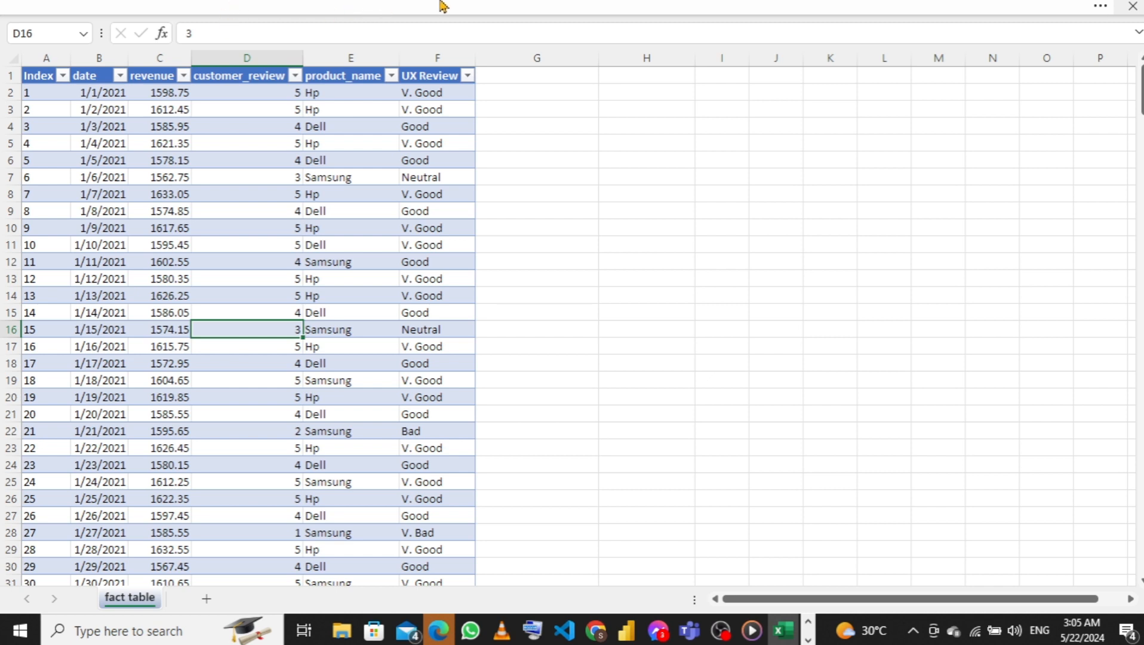
{"action": "left_click", "coordinate": [526, 5]}
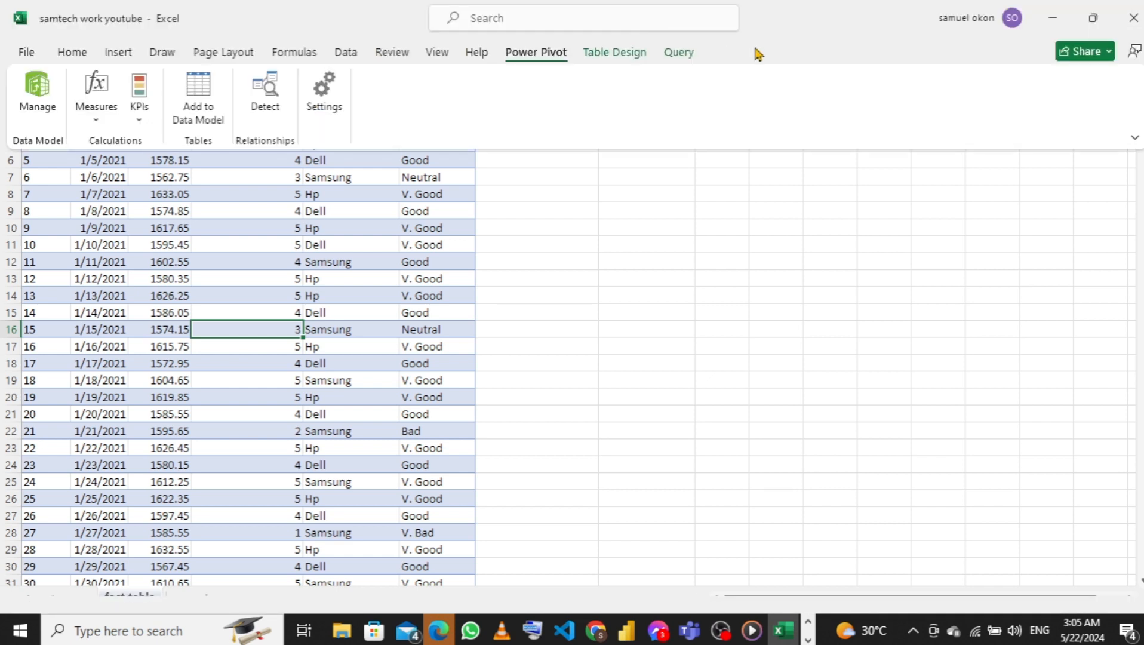
{"action": "left_click", "coordinate": [1134, 136]}
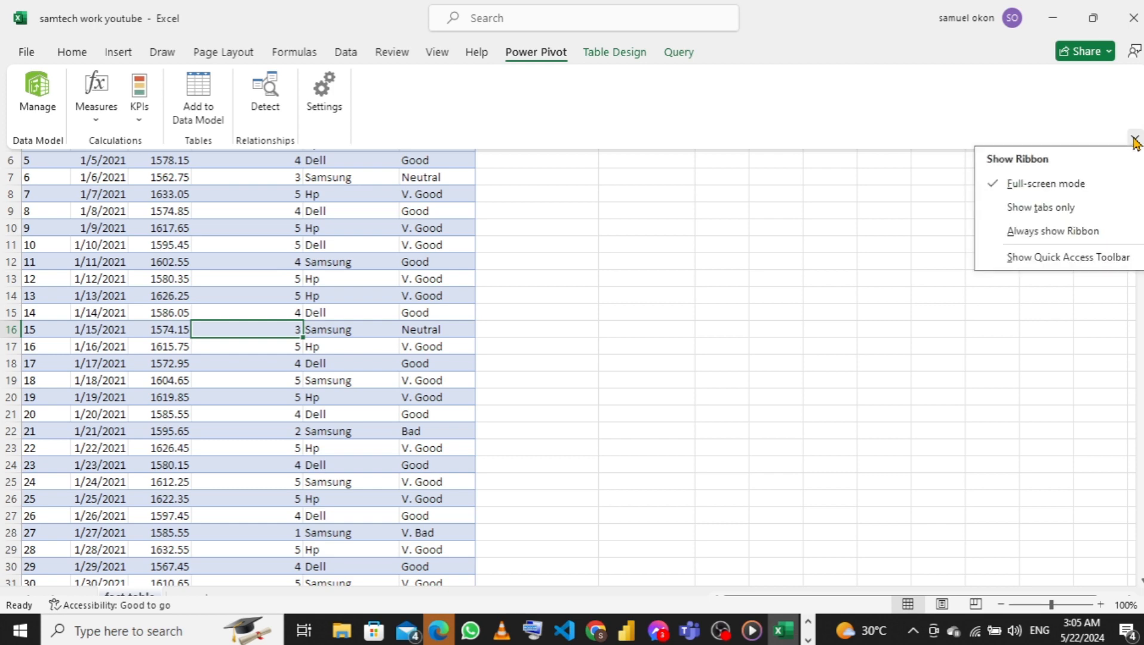
{"action": "left_click", "coordinate": [1049, 232]}
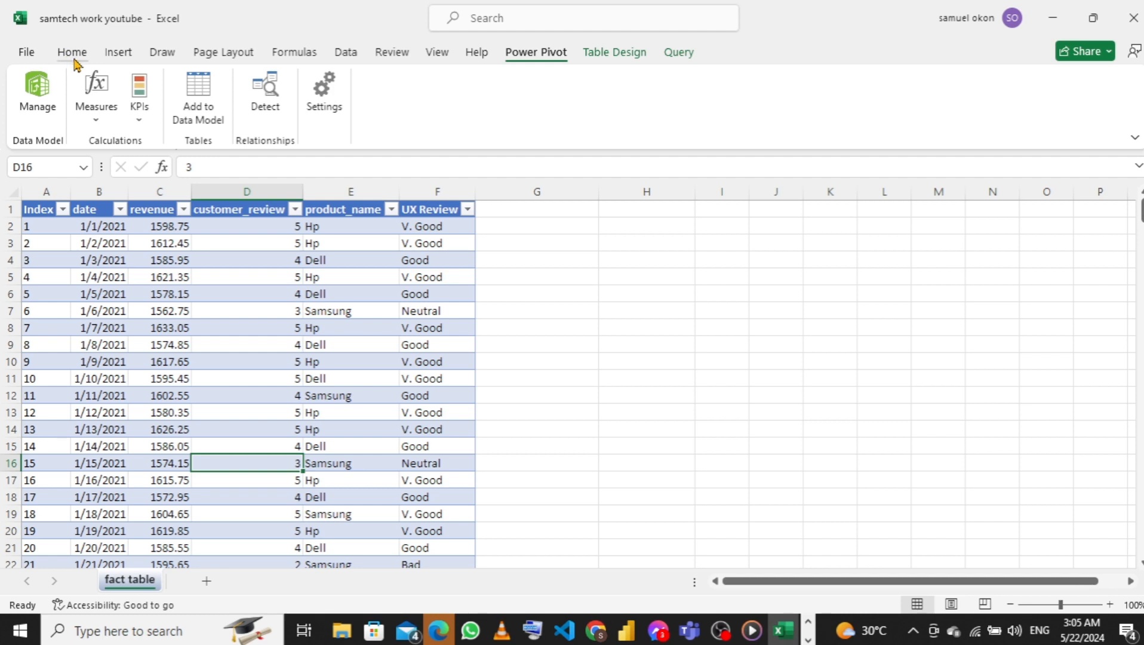
Insert a PivotTable from fact_table on a new worksheet, with its data added to the Data Model
{"action": "left_click", "coordinate": [115, 57]}
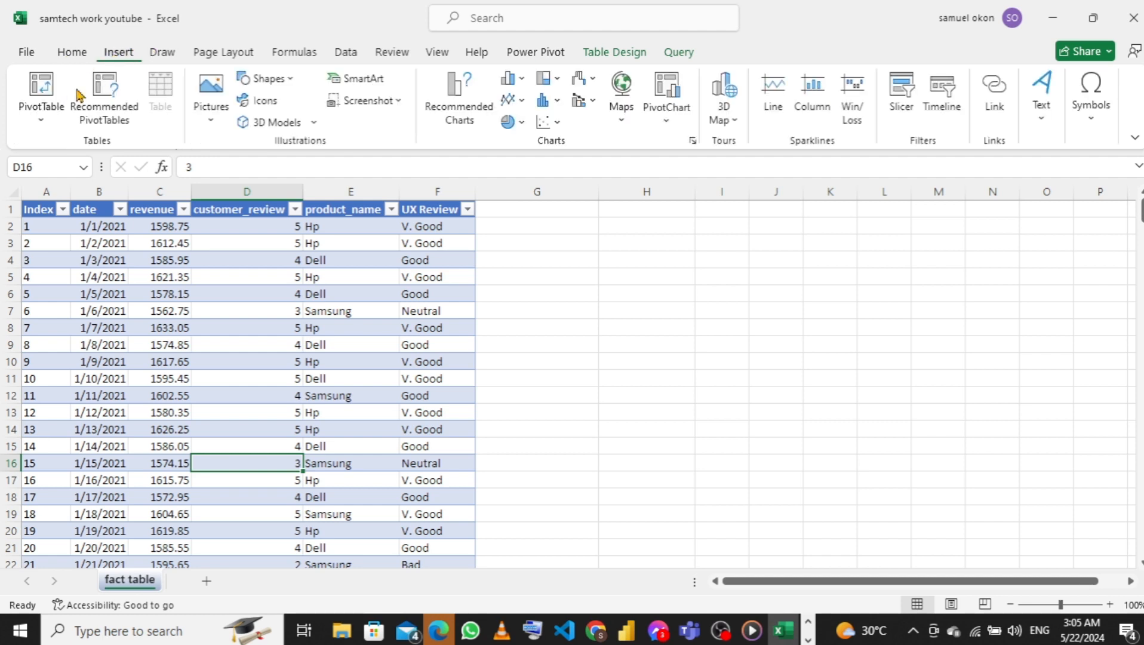
{"action": "left_click", "coordinate": [42, 123]}
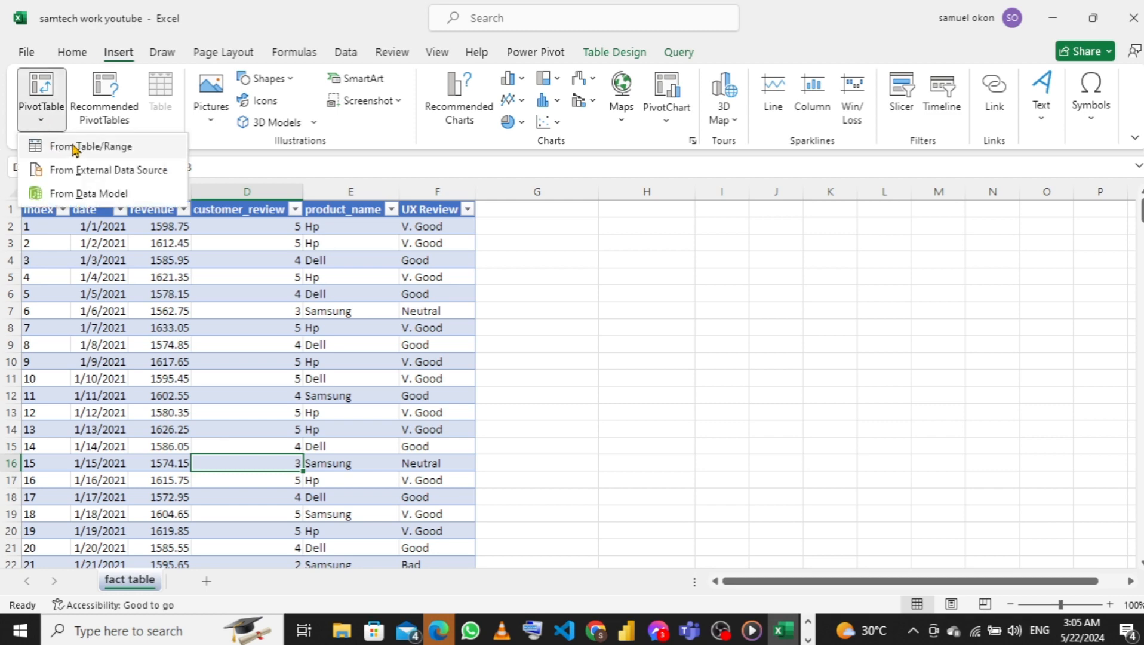
{"action": "left_click", "coordinate": [85, 148]}
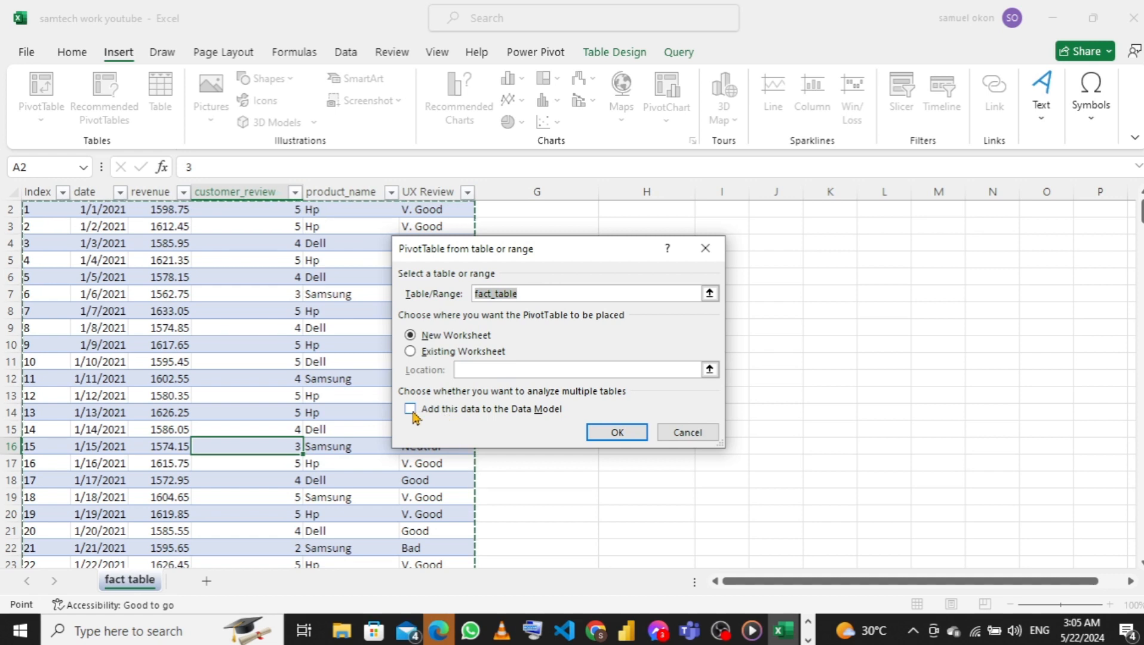
{"action": "left_click", "coordinate": [410, 411]}
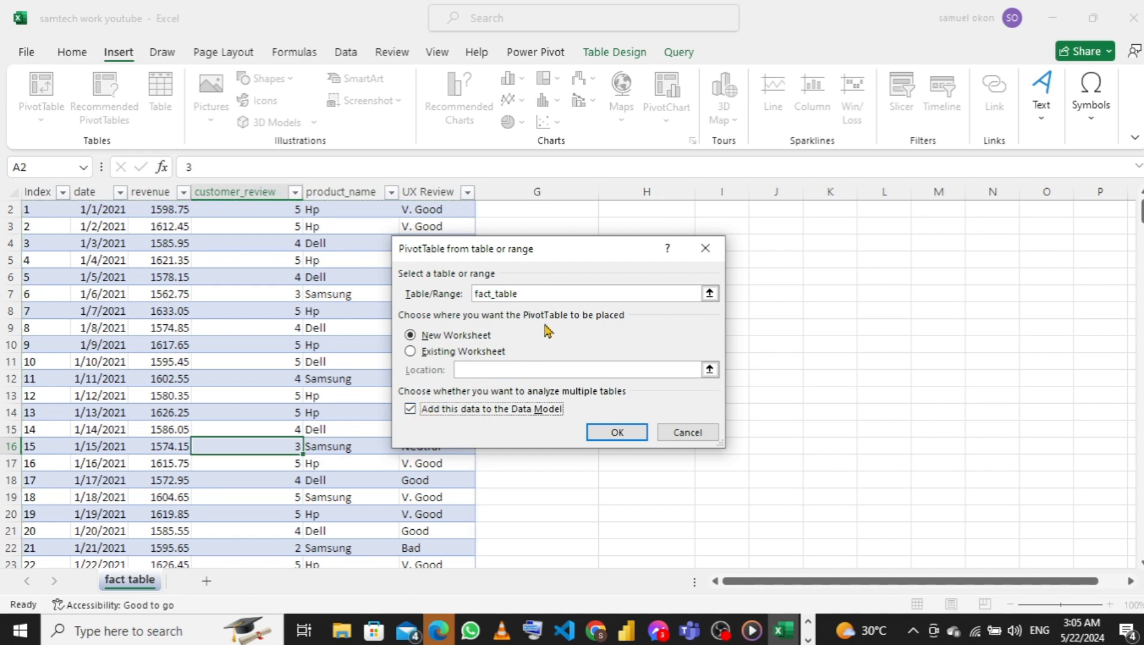
{"action": "left_click", "coordinate": [616, 435]}
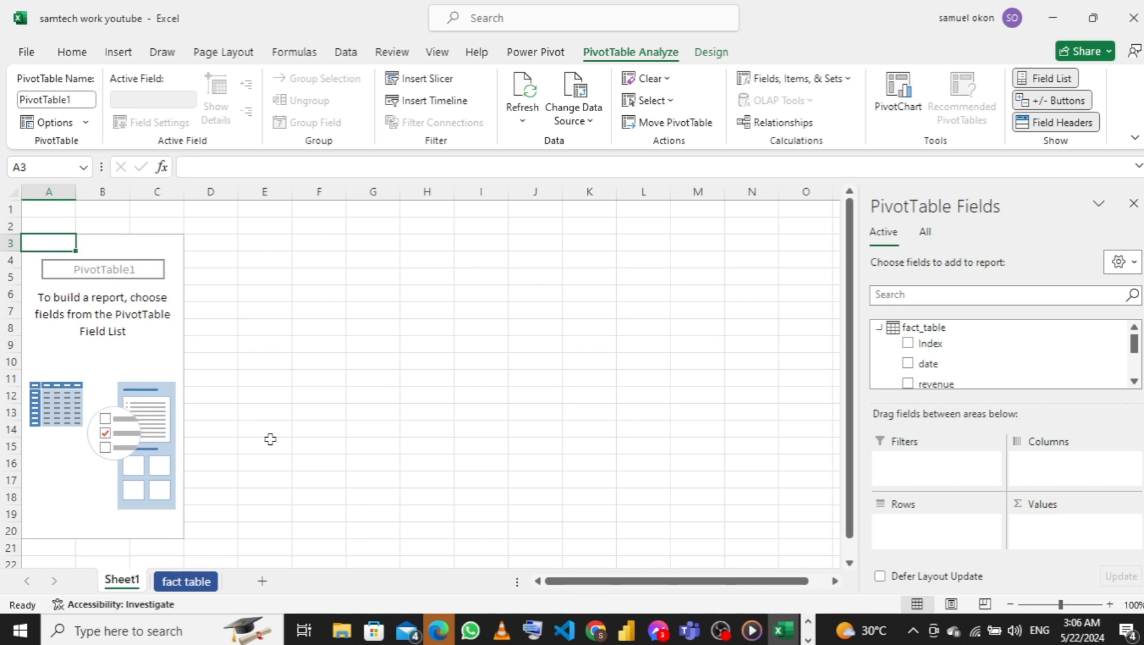
Rename the new PivotTable sheet as Revenue By Product
{"action": "double_click", "coordinate": [132, 580]}
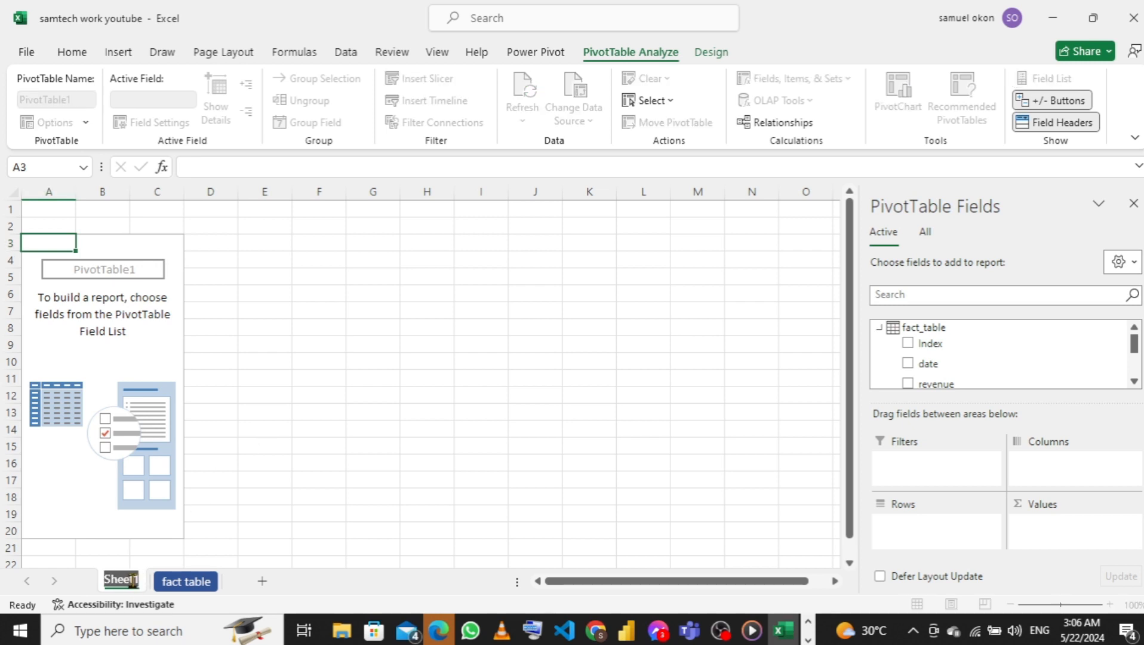
{"action": "type", "text": "R"}
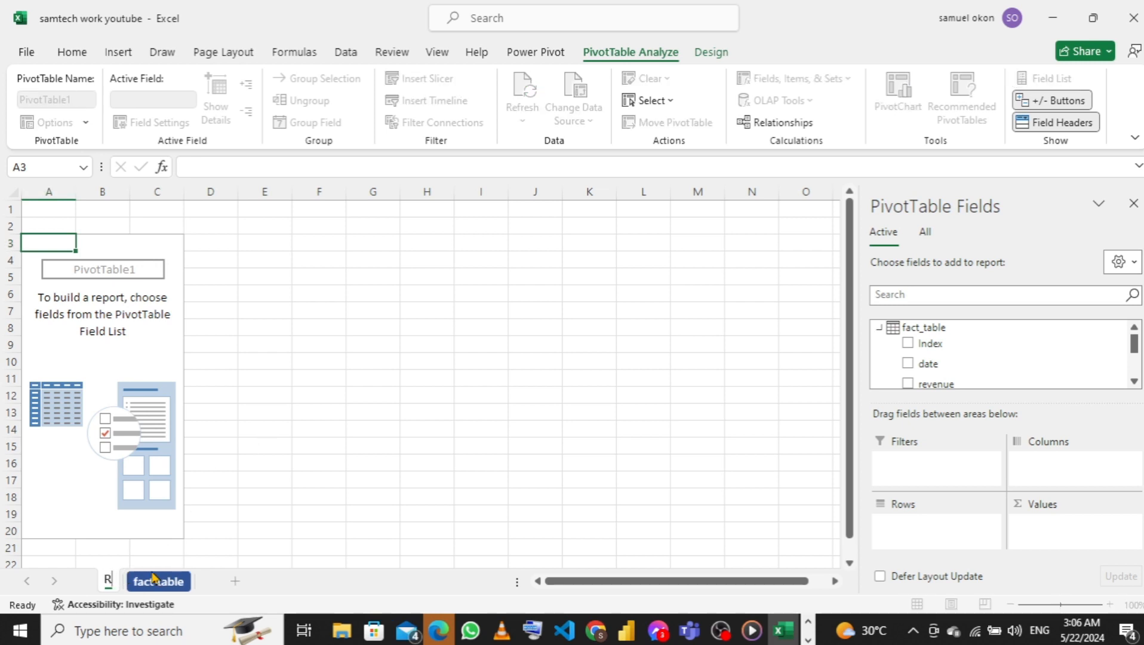
{"action": "type", "text": "eve"}
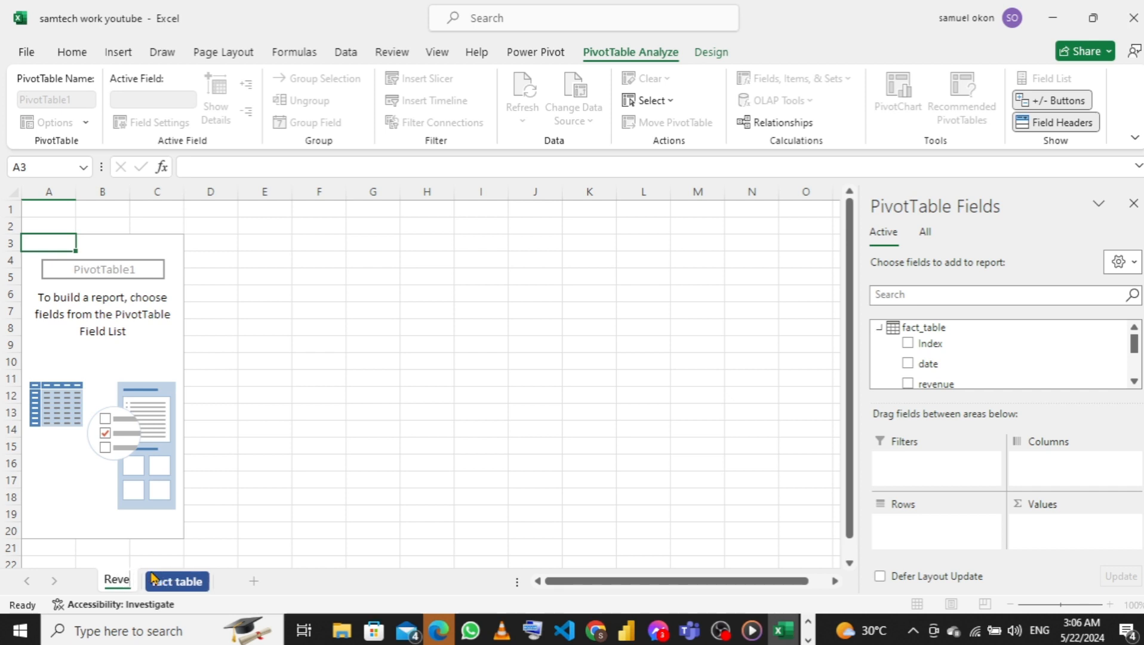
{"action": "type", "text": "nu"}
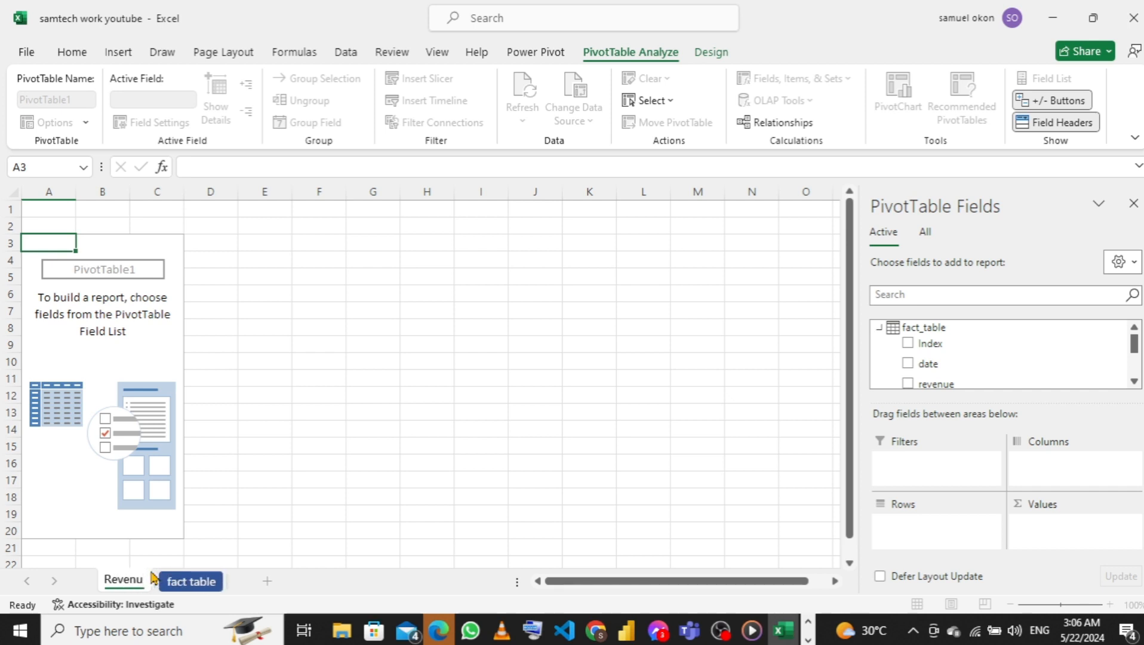
{"action": "type", "text": "e"}
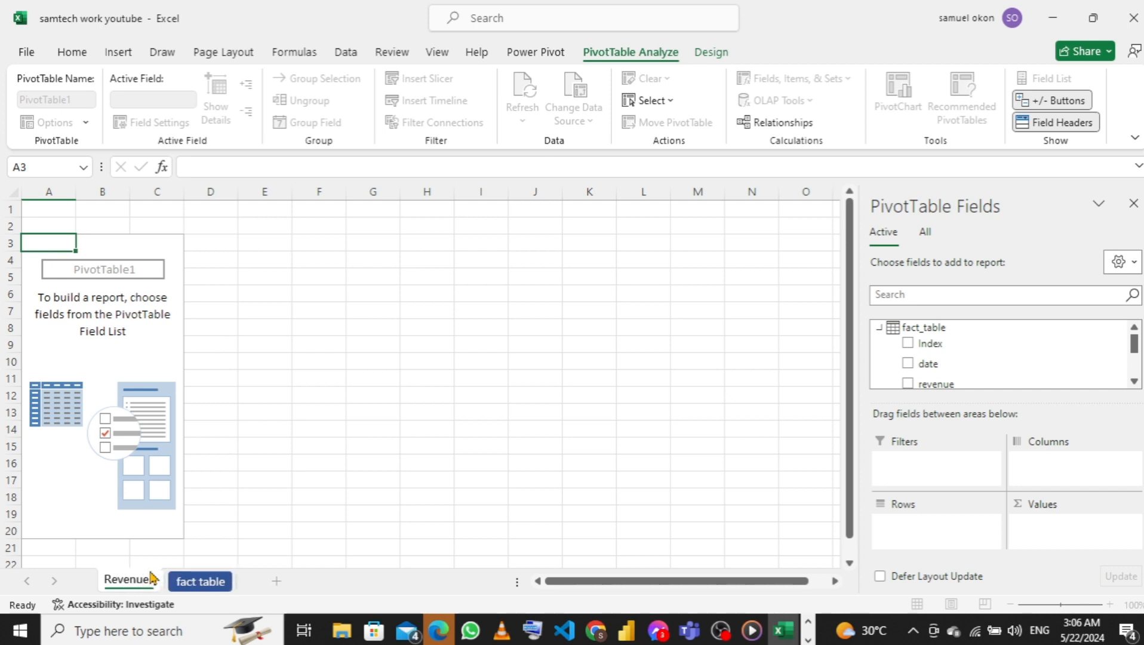
{"action": "type", "text": " by"}
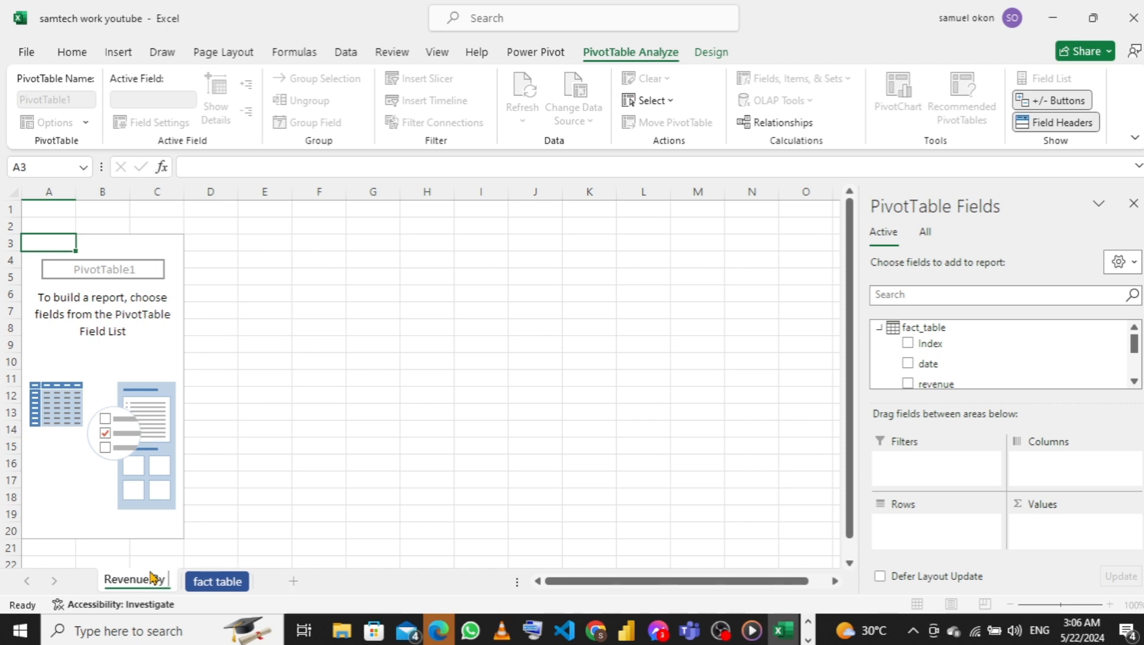
{"action": "type", "text": " Produ"}
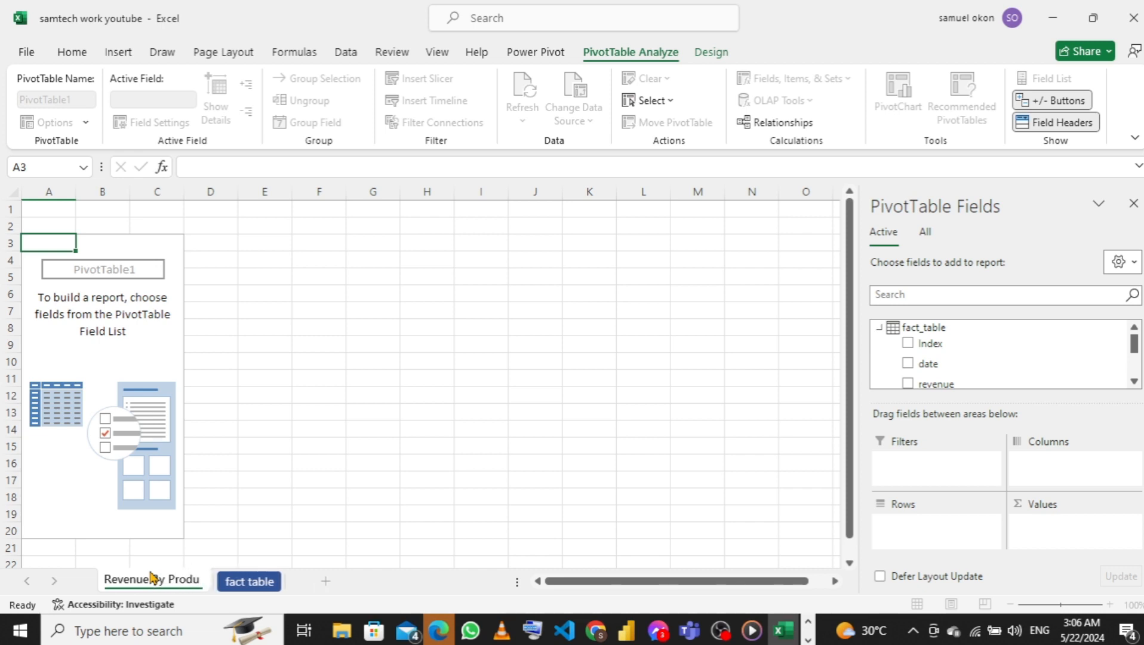
{"action": "type", "text": "ct"}
{"action": "key", "text": "Return"}
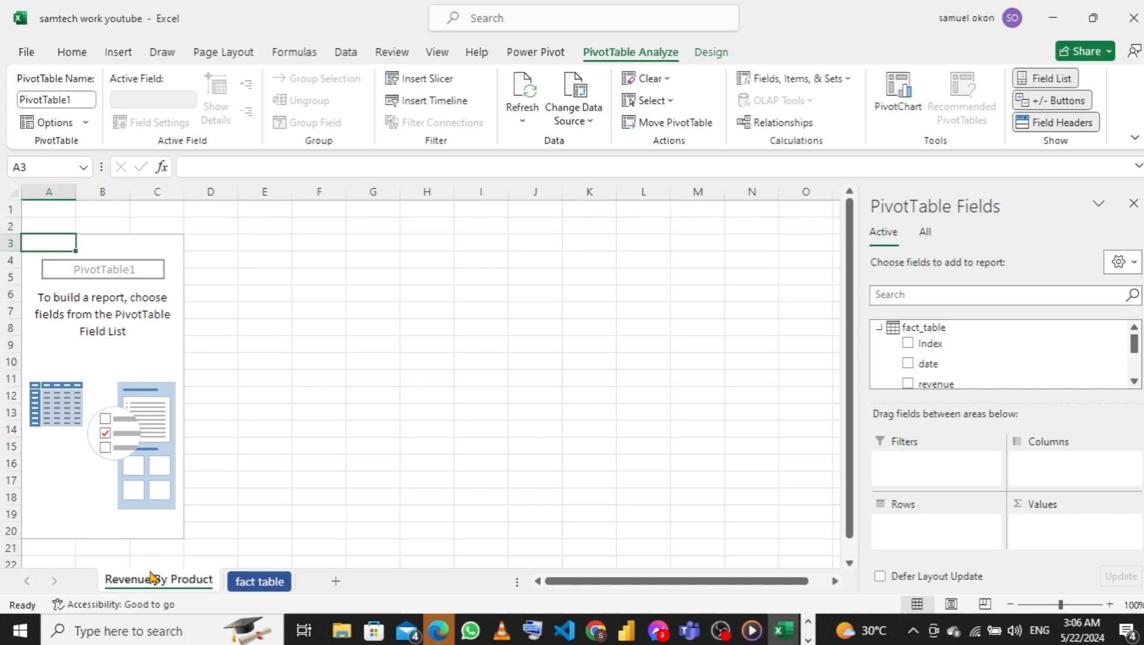
Build the PivotTable with revenue summed as its values and product_name as its rows
{"action": "scroll", "coordinate": [966, 352], "scroll_direction": "down", "scroll_amount": 1}
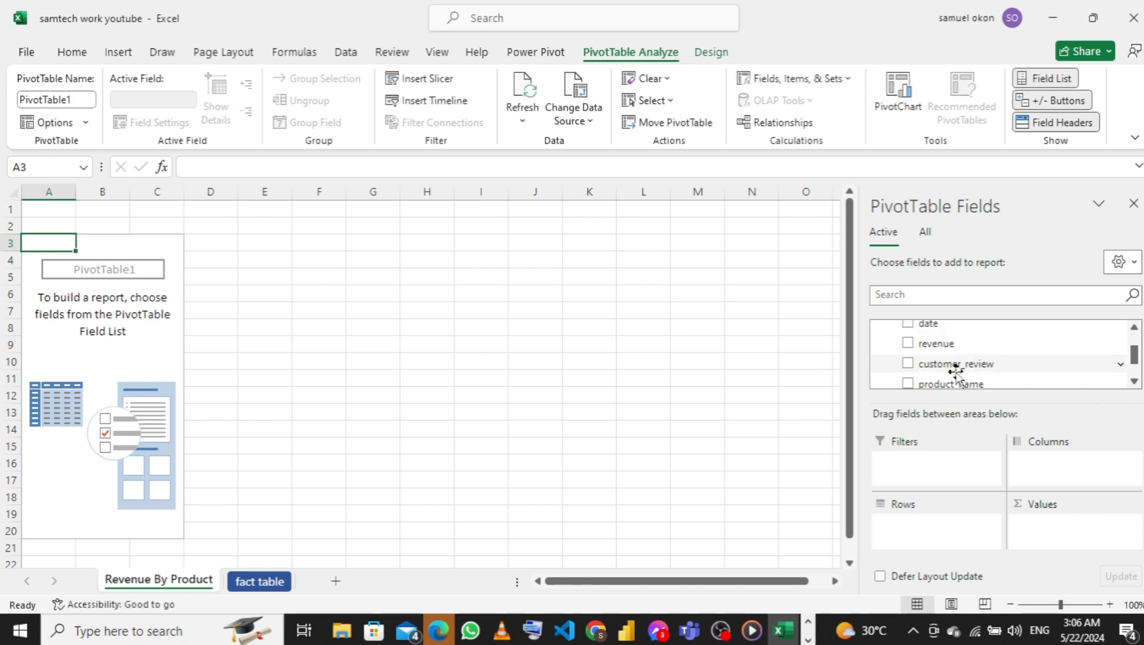
{"action": "left_click_drag", "start_coordinate": [938, 343], "coordinate": [1068, 529]}
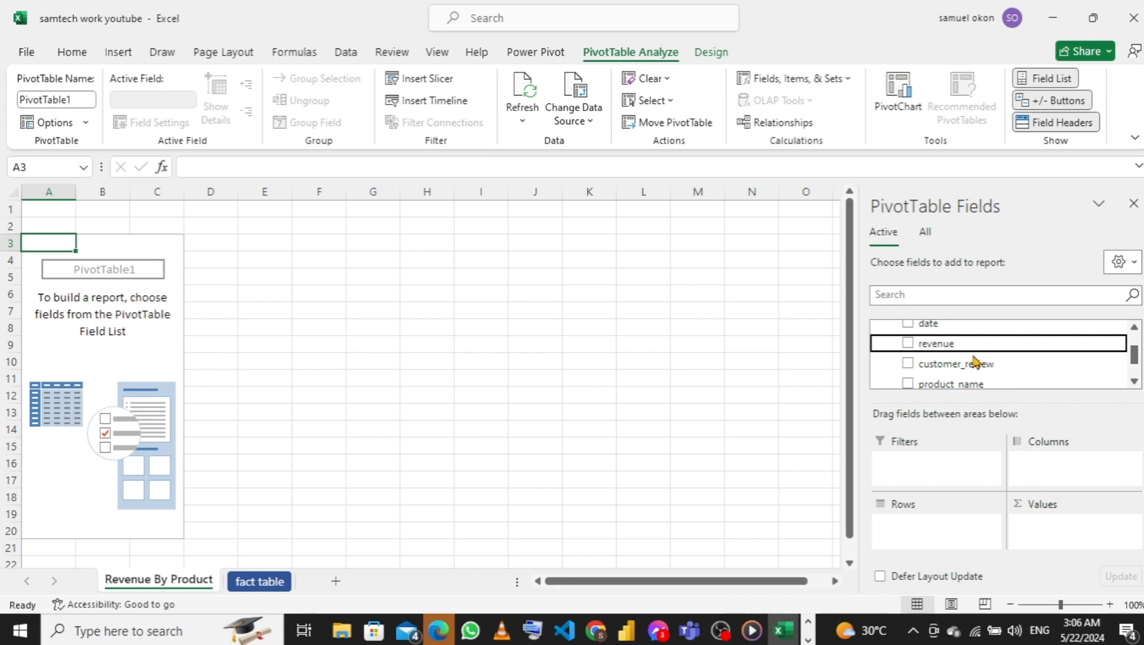
{"action": "scroll", "coordinate": [972, 360], "scroll_direction": "down", "scroll_amount": 1}
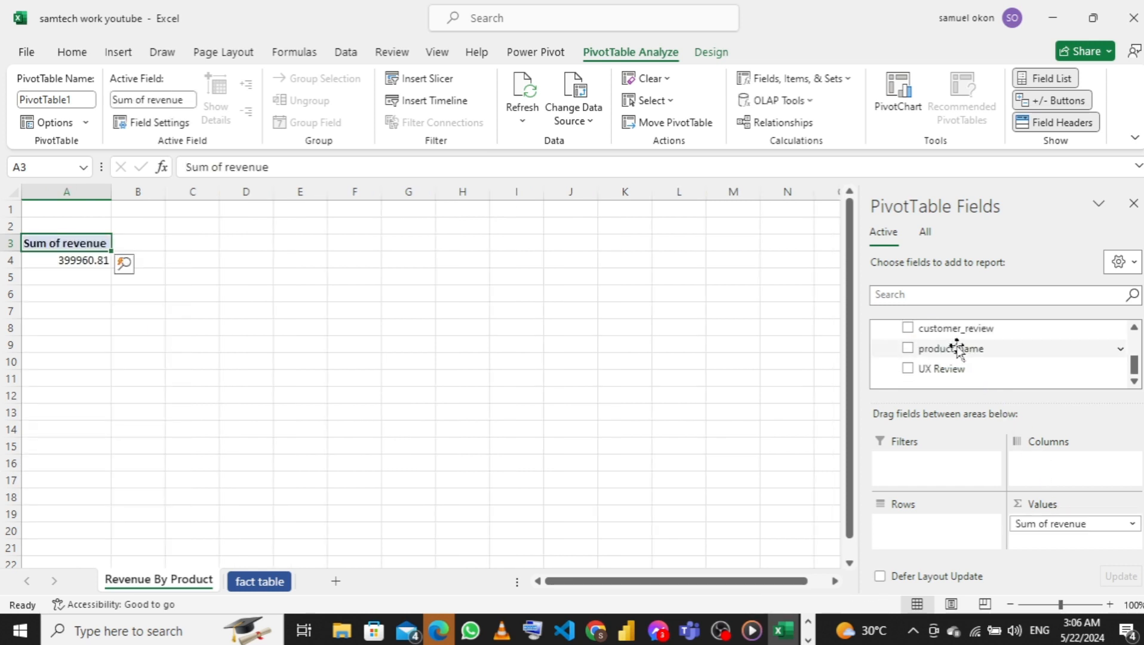
{"action": "scroll", "coordinate": [968, 356], "scroll_direction": "up", "scroll_amount": 2}
{"action": "scroll", "coordinate": [957, 347], "scroll_direction": "down", "scroll_amount": 1}
{"action": "scroll", "coordinate": [958, 346], "scroll_direction": "up", "scroll_amount": 1}
{"action": "scroll", "coordinate": [958, 347], "scroll_direction": "down", "scroll_amount": 2}
{"action": "left_click_drag", "start_coordinate": [958, 348], "coordinate": [954, 530]}
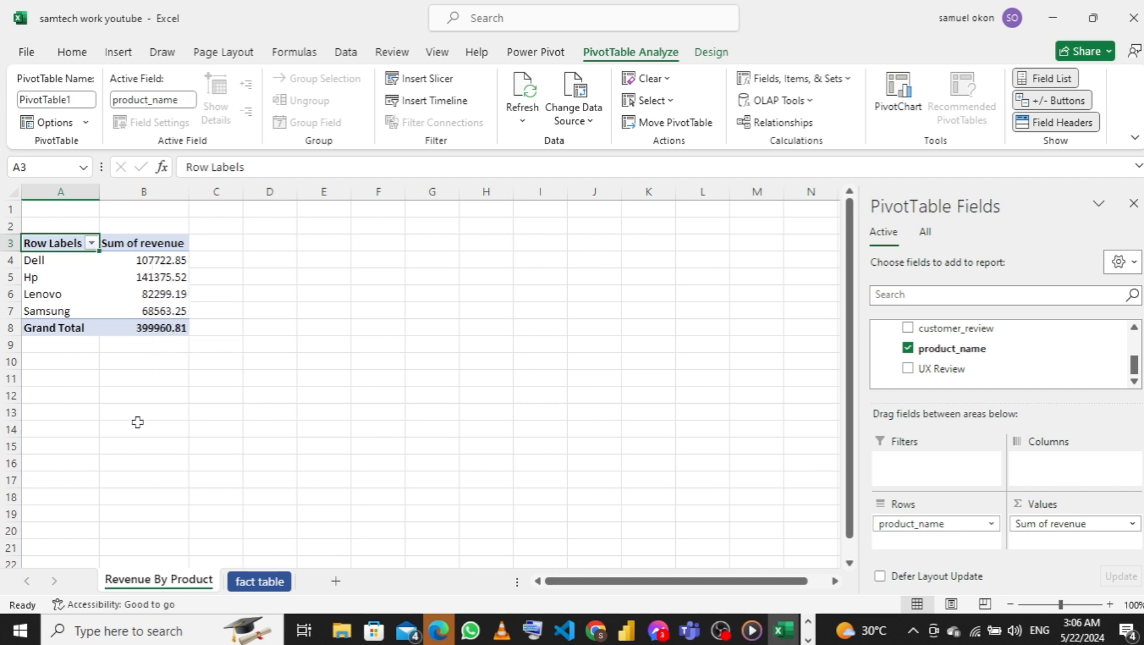
Give the Revenue By Product sheet tab a gold theme color and open the fact table sheet
{"action": "right_click", "coordinate": [167, 585]}
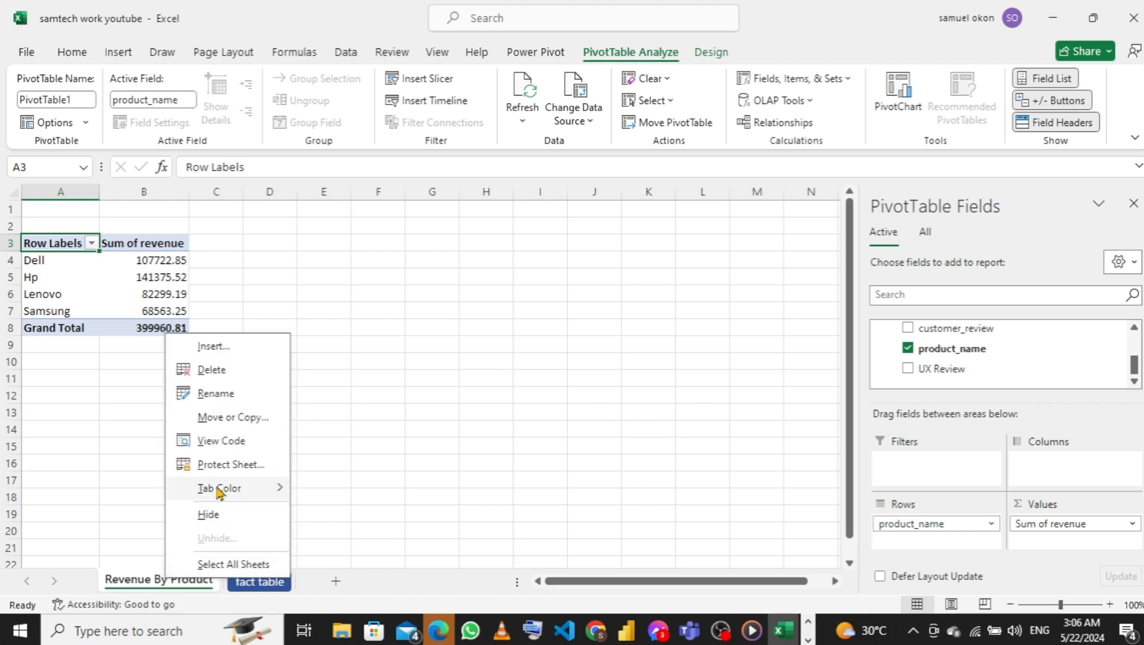
{"action": "mouse_move", "coordinate": [219, 491]}
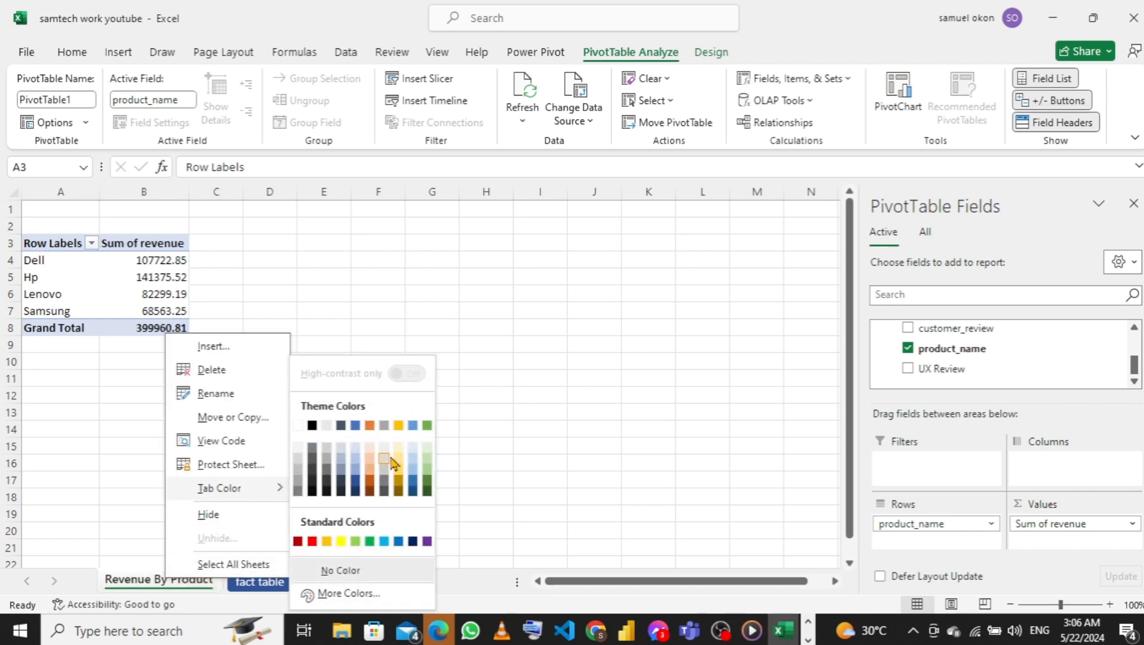
{"action": "left_click", "coordinate": [399, 475]}
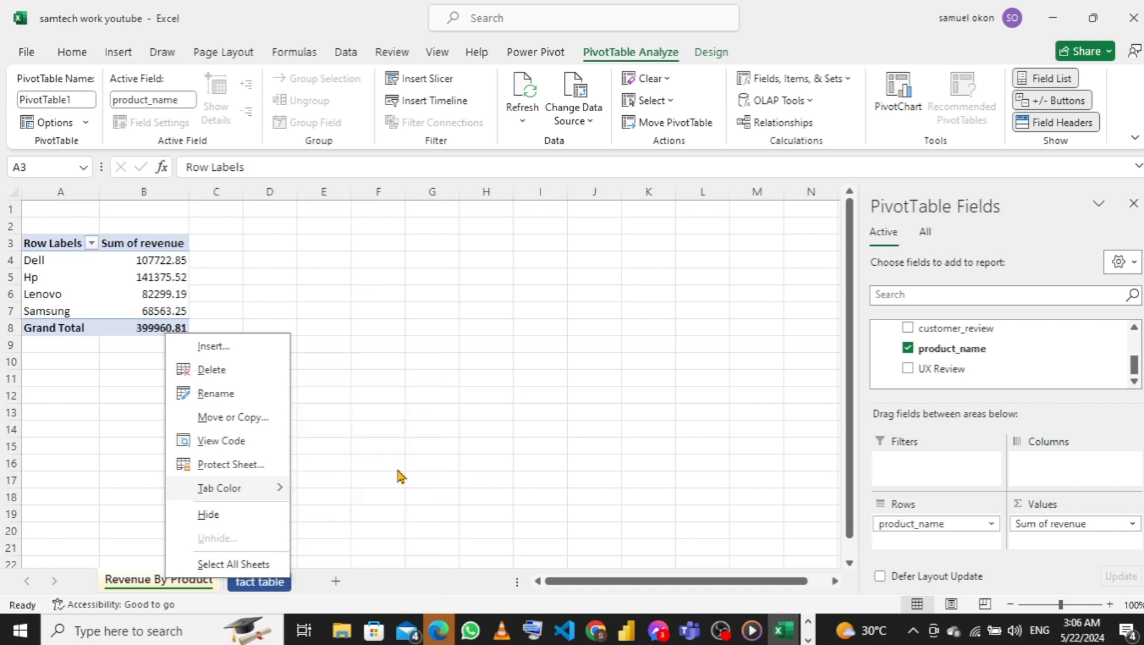
{"action": "left_click", "coordinate": [259, 582]}
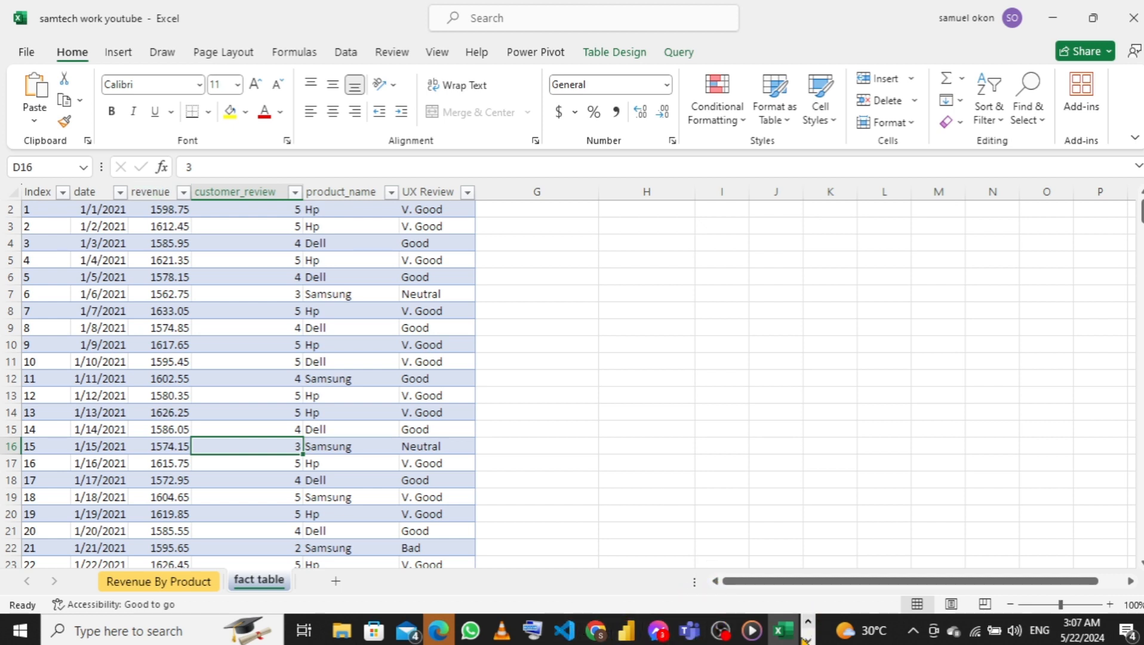
Review the Secondary KPI list in the samtech computer Word document and return to the samtech work youtube workbook in Excel
{"action": "left_click", "coordinate": [807, 639]}
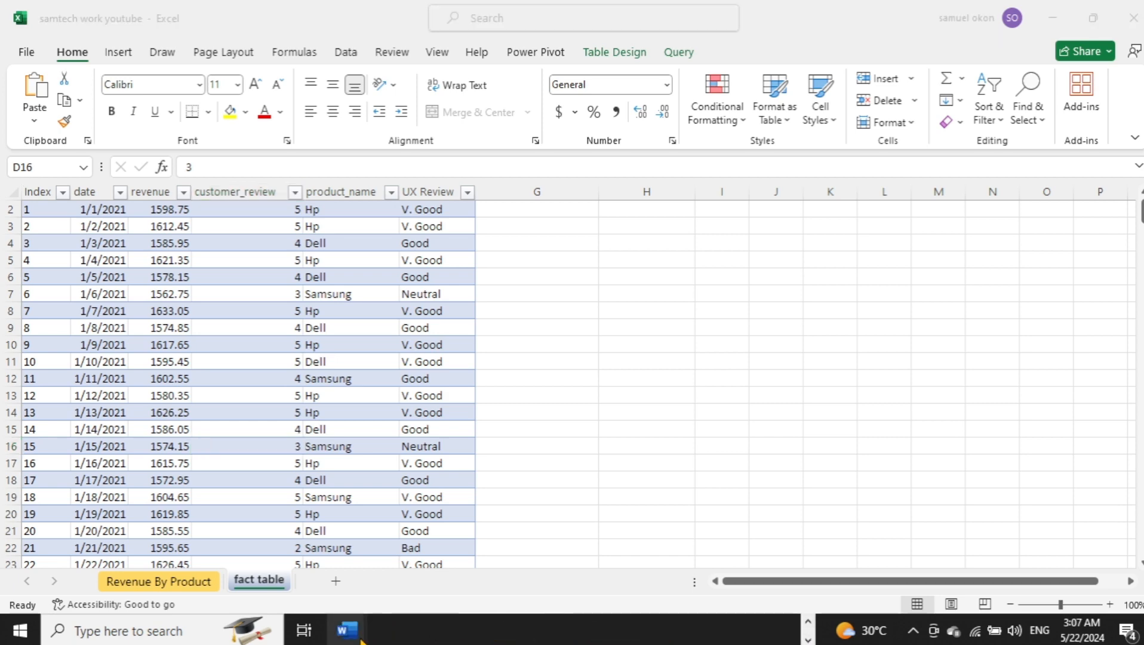
{"action": "mouse_move", "coordinate": [356, 638]}
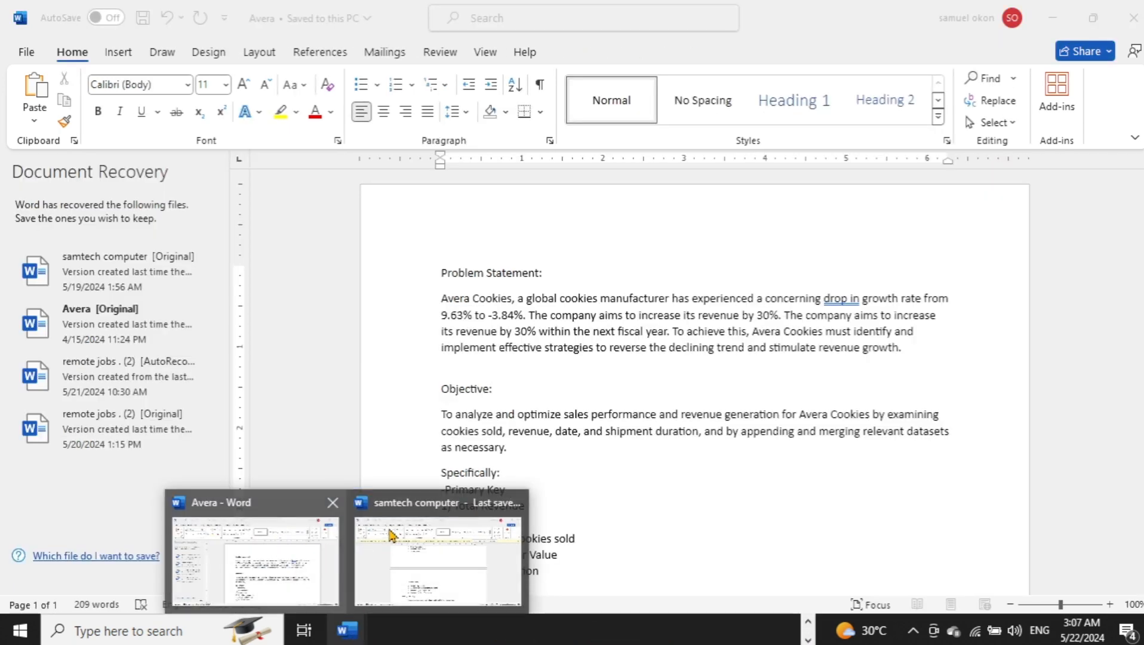
{"action": "left_click", "coordinate": [409, 534]}
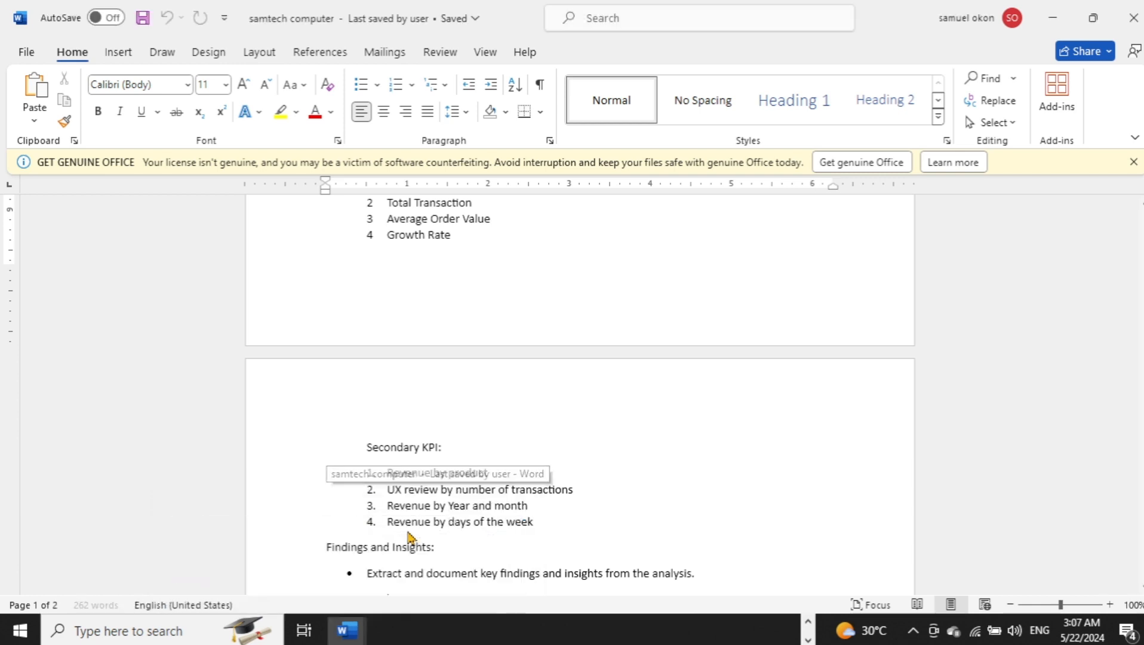
{"action": "scroll", "coordinate": [401, 557], "scroll_direction": "down", "scroll_amount": 3}
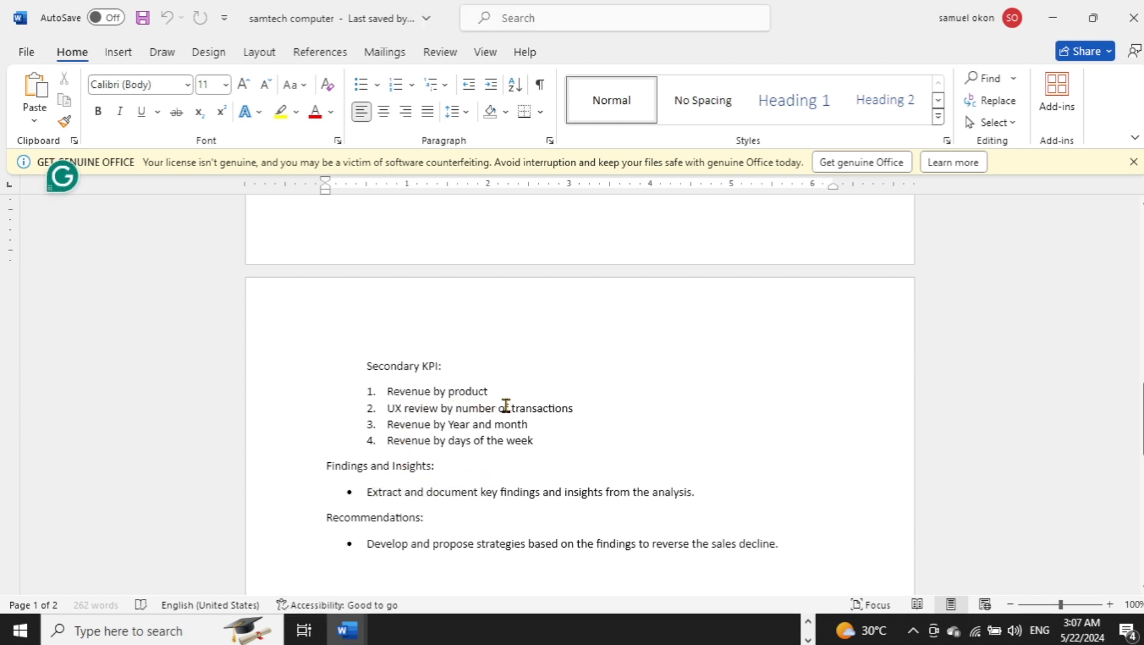
{"action": "left_click", "coordinate": [808, 623]}
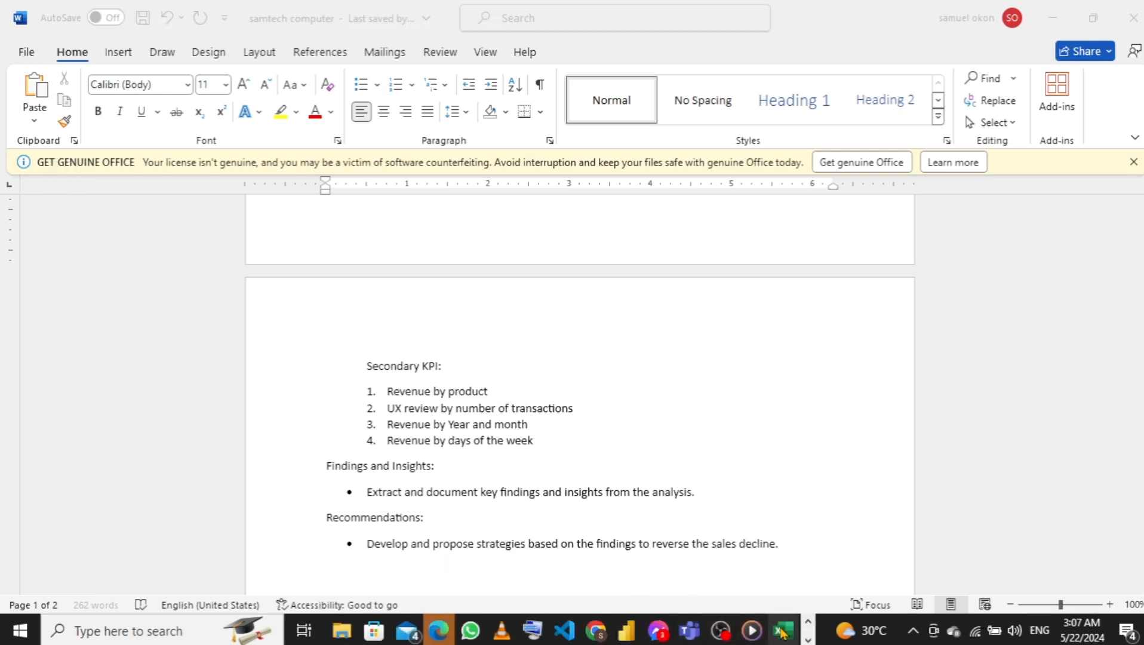
{"action": "mouse_move", "coordinate": [781, 631]}
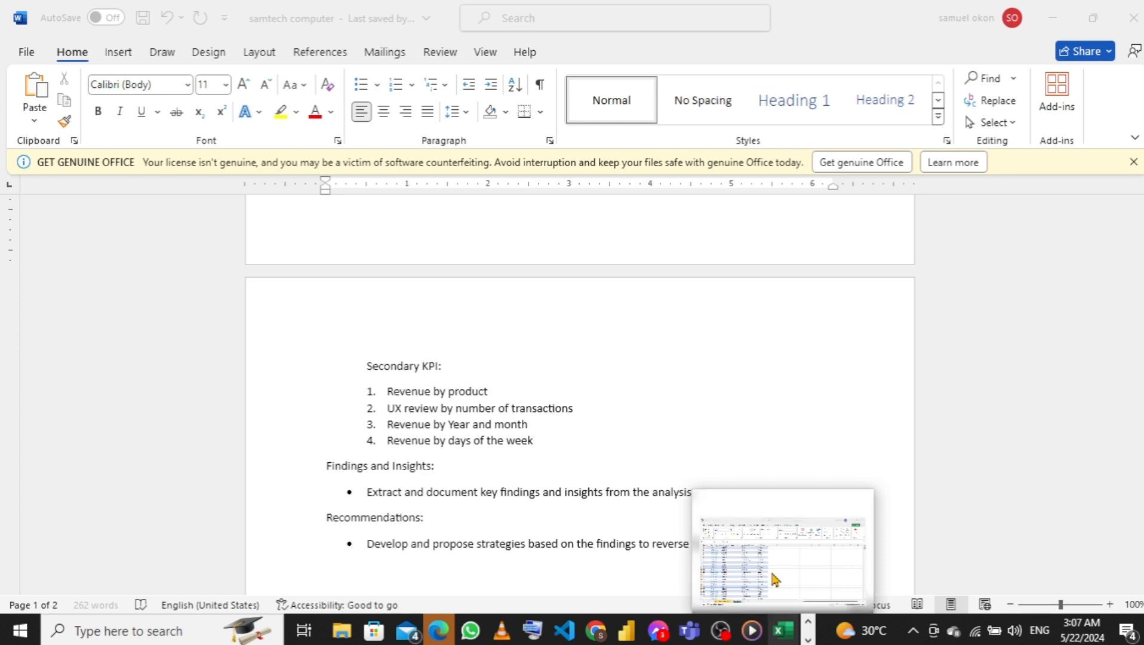
{"action": "left_click", "coordinate": [772, 578]}
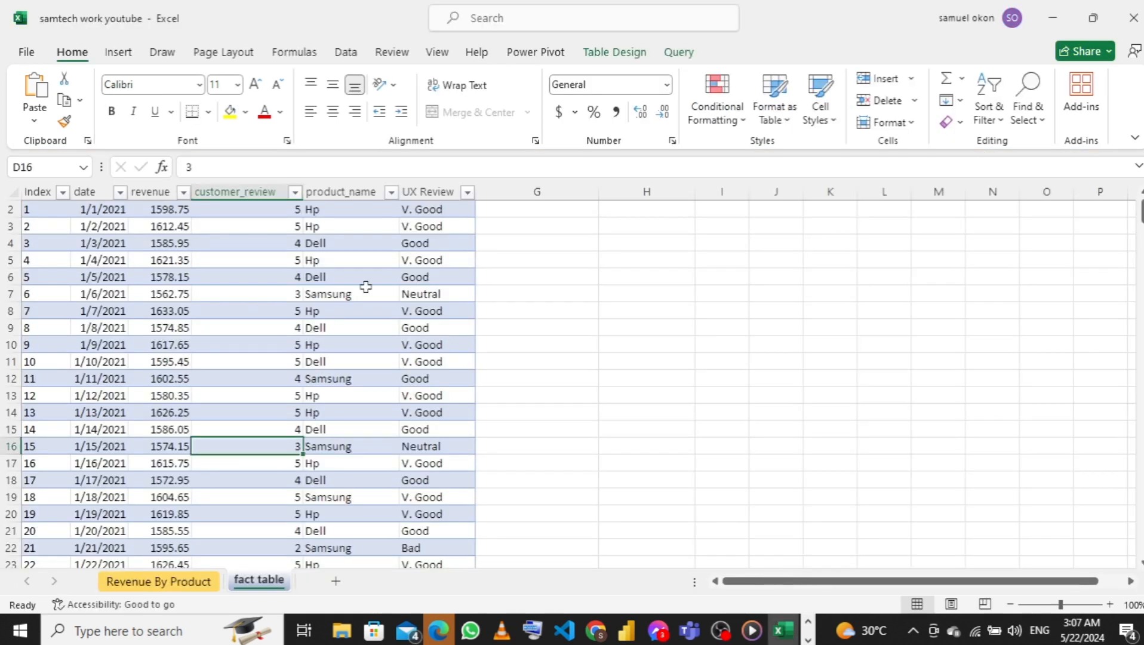
Insert another PivotTable from fact_table on a new worksheet, with its data added to the Data Model
{"action": "left_click", "coordinate": [119, 63]}
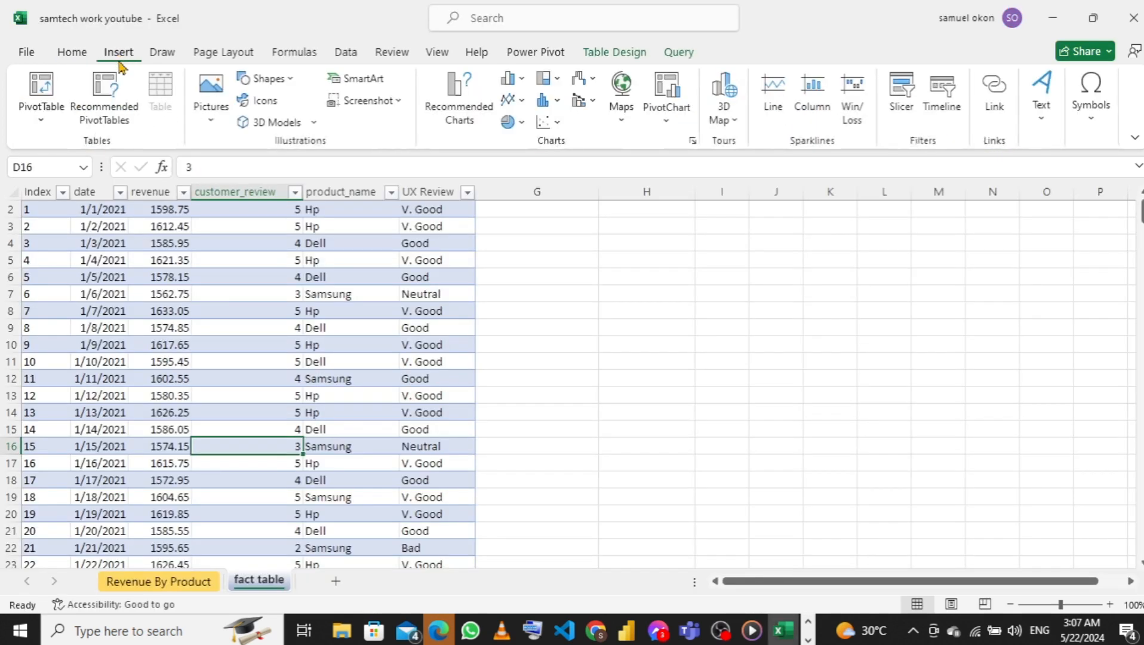
{"action": "left_click", "coordinate": [42, 107]}
{"action": "left_click", "coordinate": [82, 149]}
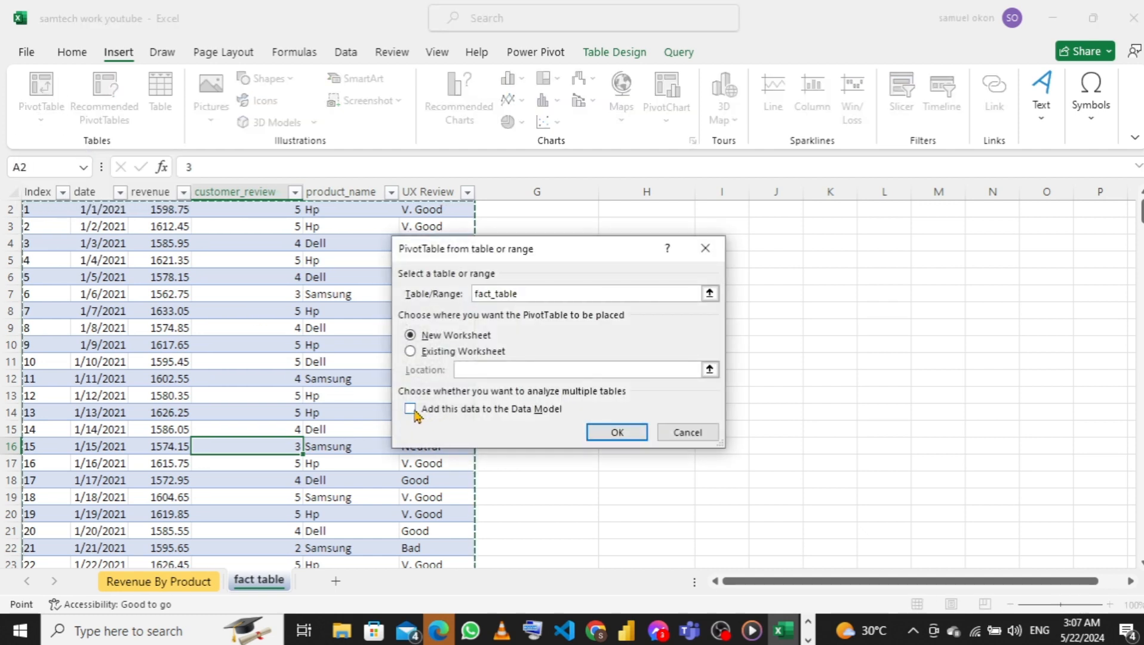
{"action": "left_click", "coordinate": [421, 412]}
{"action": "left_click", "coordinate": [596, 439]}
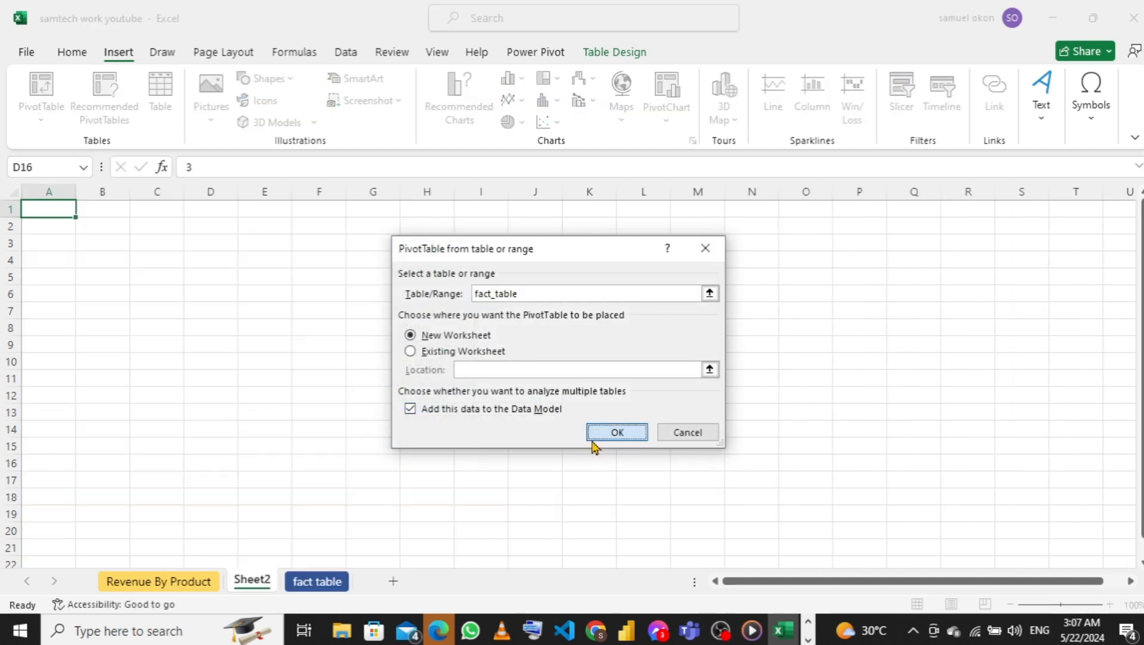
Rename the new PivotTable sheet as UX Review and give its tab a gold theme color
{"action": "double_click", "coordinate": [252, 579]}
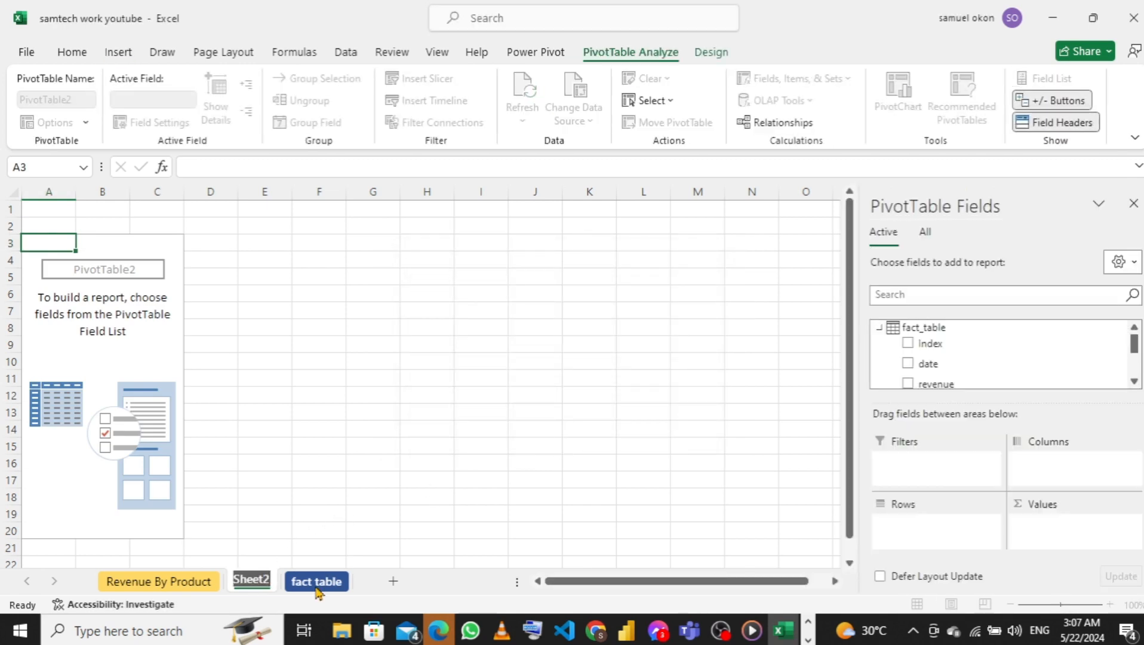
{"action": "type", "text": "U"}
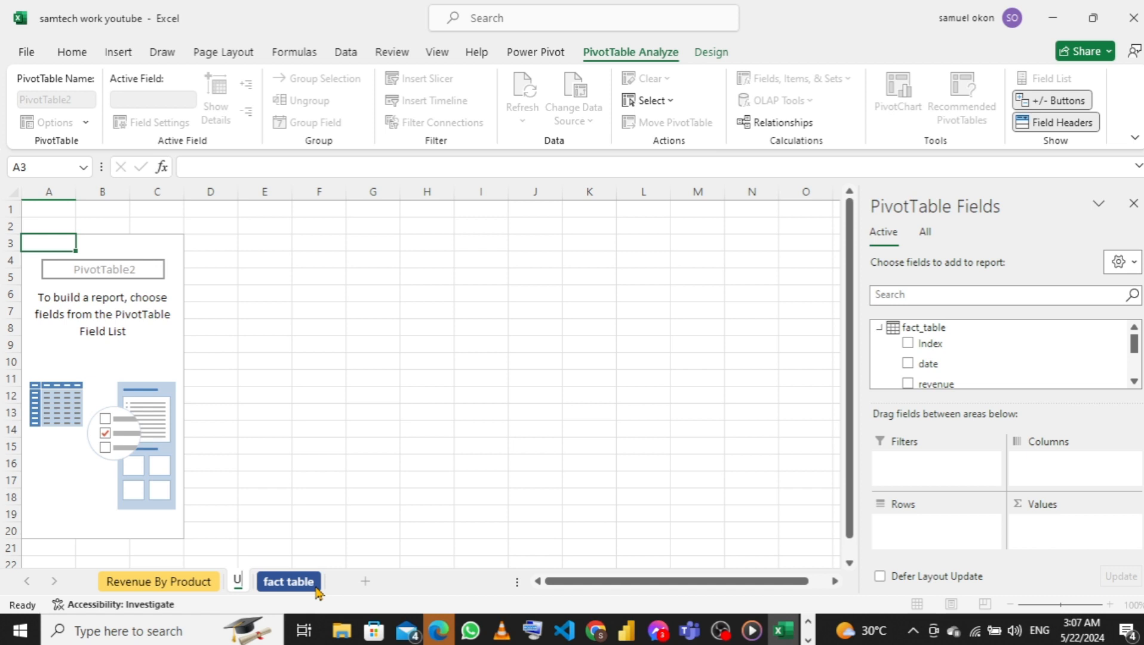
{"action": "type", "text": "X"}
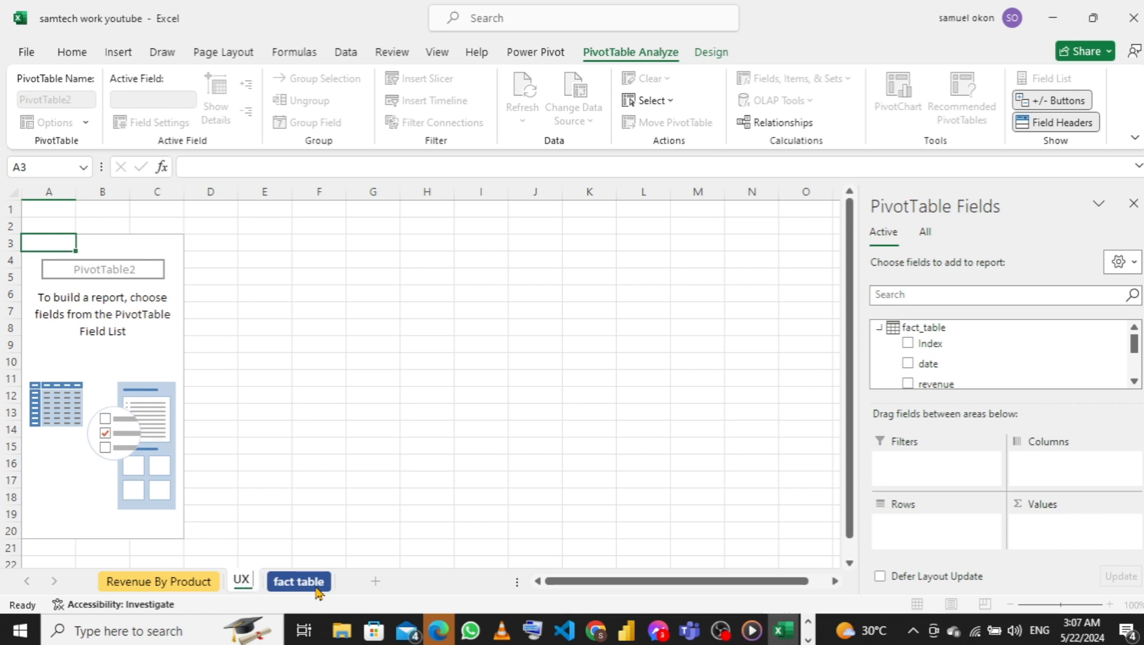
{"action": "type", "text": " Re"}
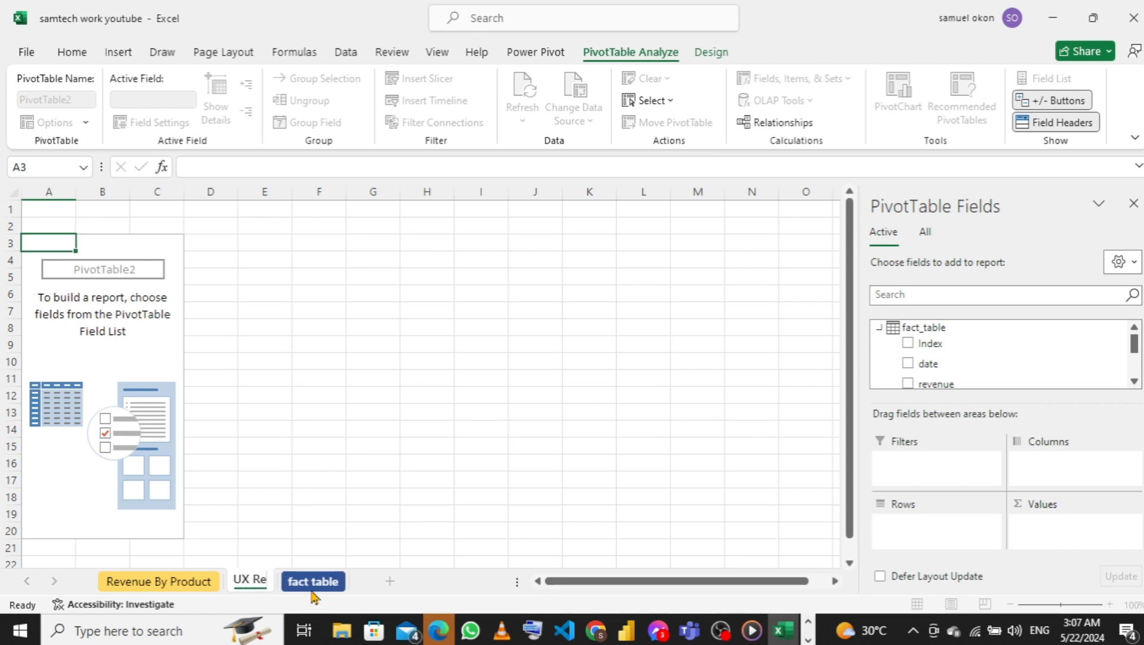
{"action": "type", "text": "vie"}
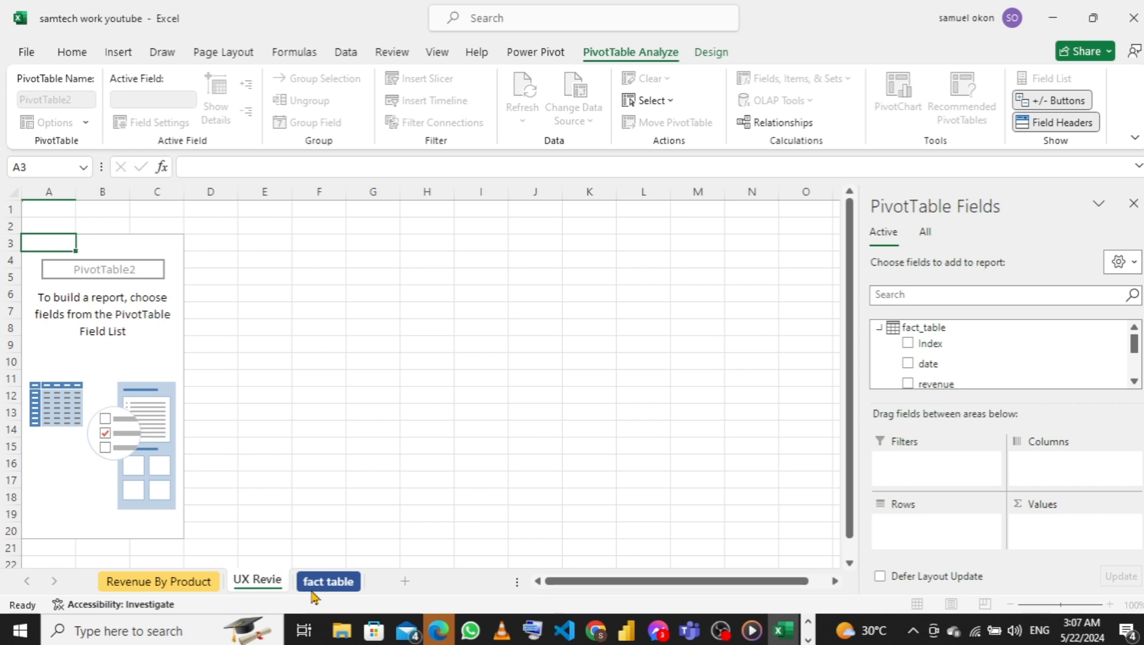
{"action": "type", "text": "w"}
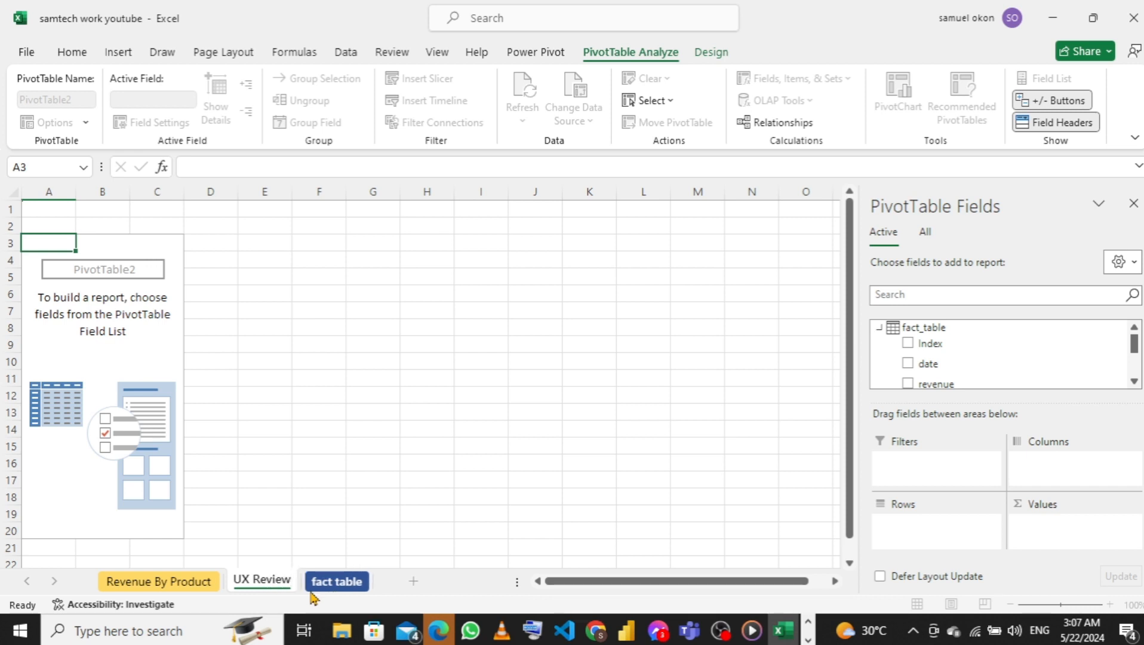
{"action": "key", "text": "Return"}
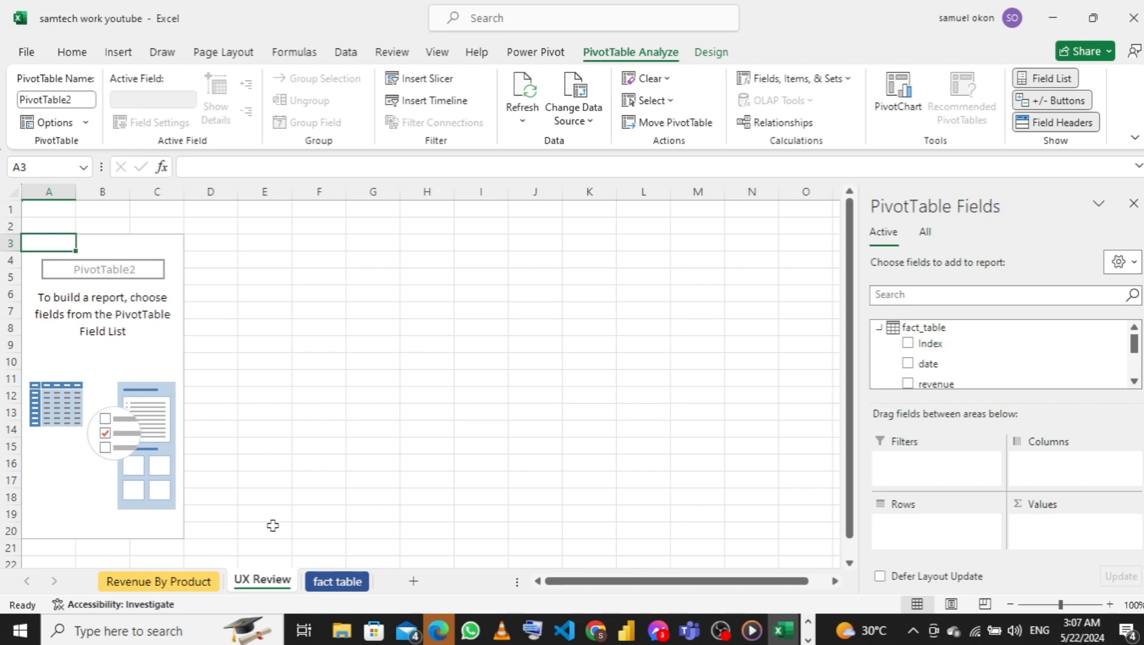
{"action": "right_click", "coordinate": [267, 593]}
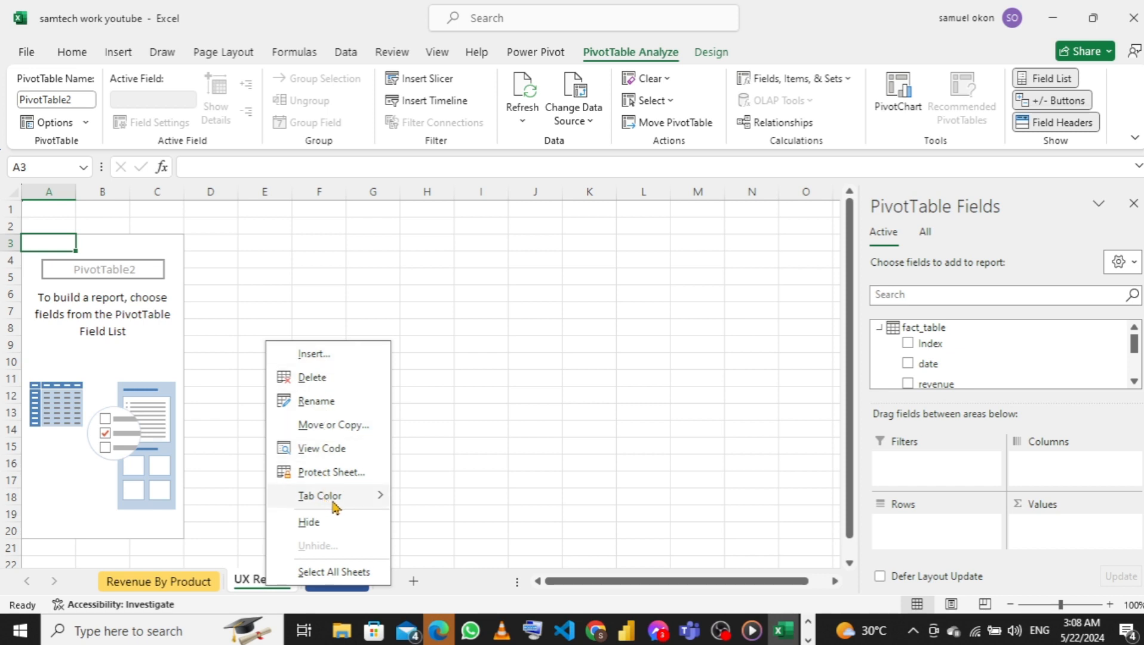
{"action": "mouse_move", "coordinate": [334, 506]}
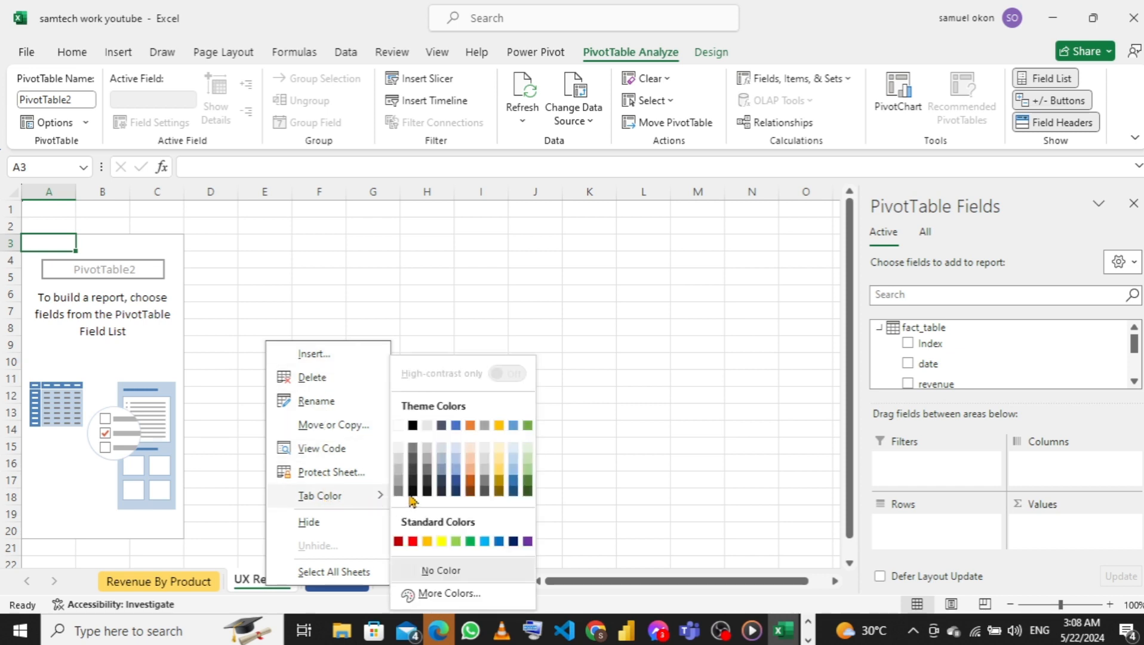
{"action": "left_click", "coordinate": [501, 482]}
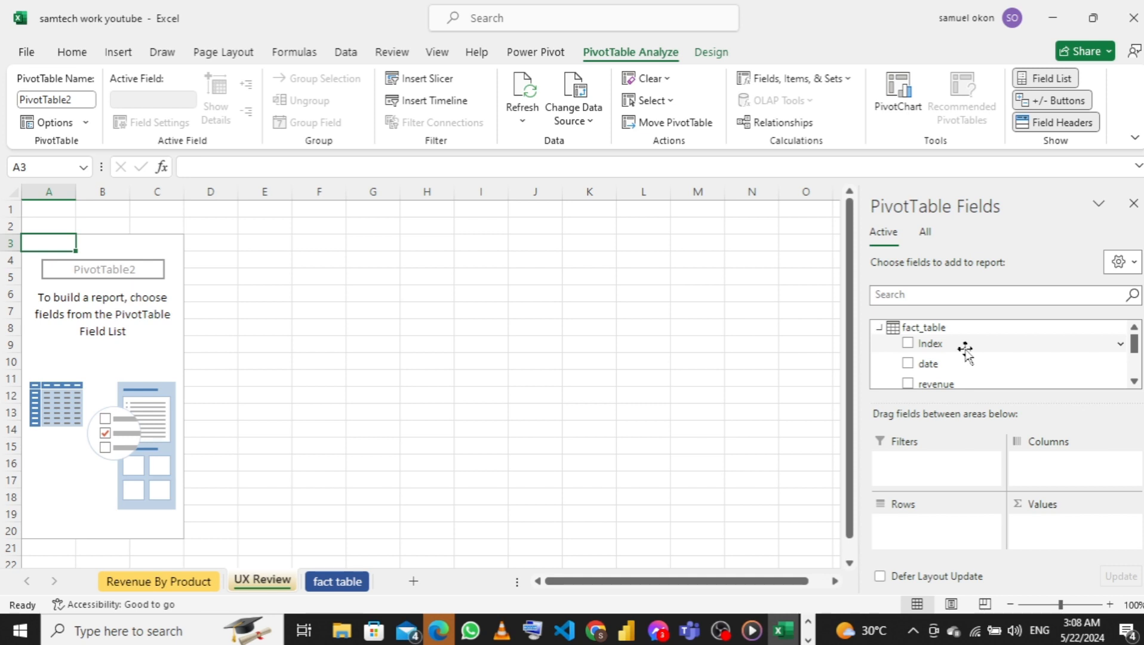
Build the PivotTable with UX Review as its rows and the count of Index as its values
{"action": "scroll", "coordinate": [965, 350], "scroll_direction": "down", "scroll_amount": 2}
{"action": "scroll", "coordinate": [964, 351], "scroll_direction": "up", "scroll_amount": 2}
{"action": "scroll", "coordinate": [965, 355], "scroll_direction": "down", "scroll_amount": 1}
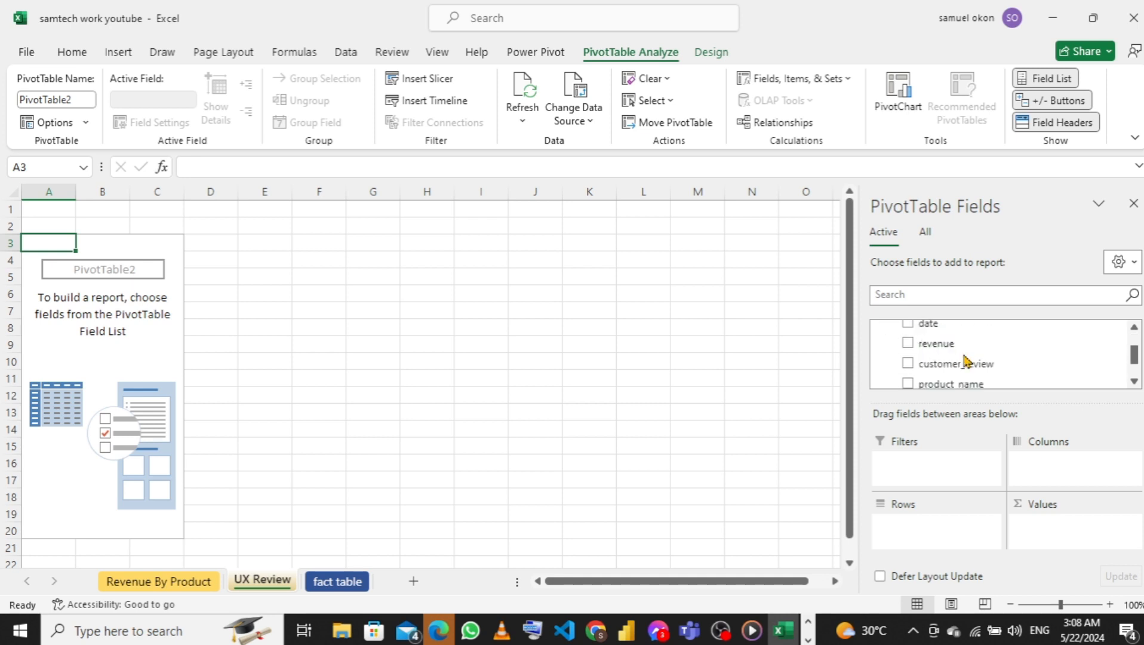
{"action": "scroll", "coordinate": [961, 352], "scroll_direction": "down", "scroll_amount": 1}
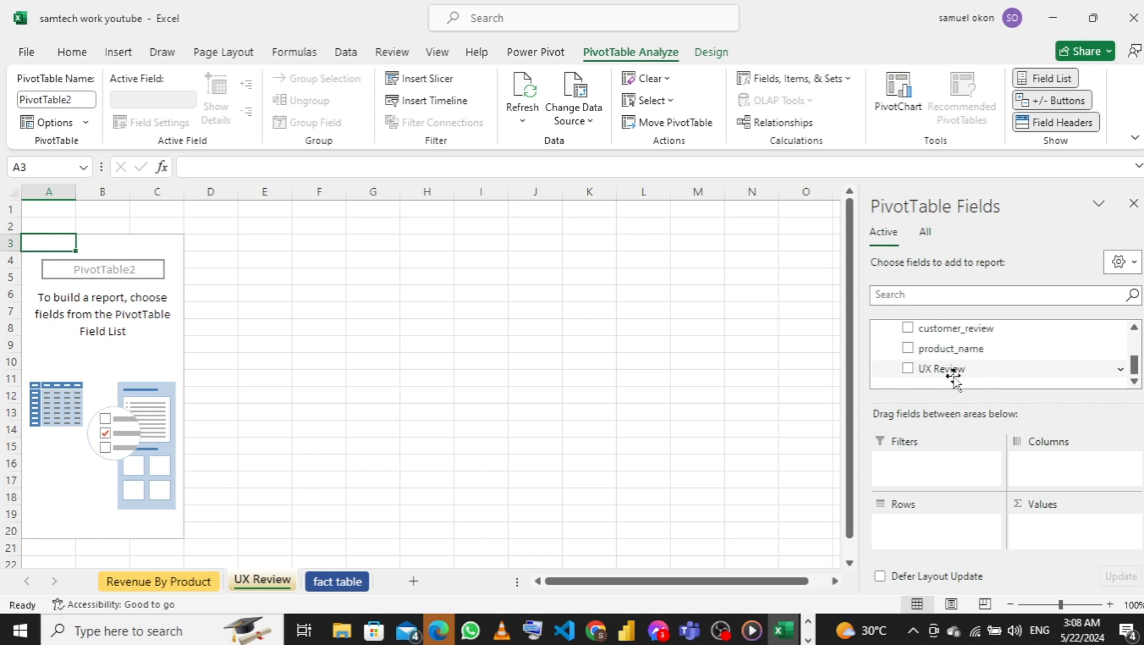
{"action": "left_click_drag", "start_coordinate": [955, 369], "coordinate": [935, 527]}
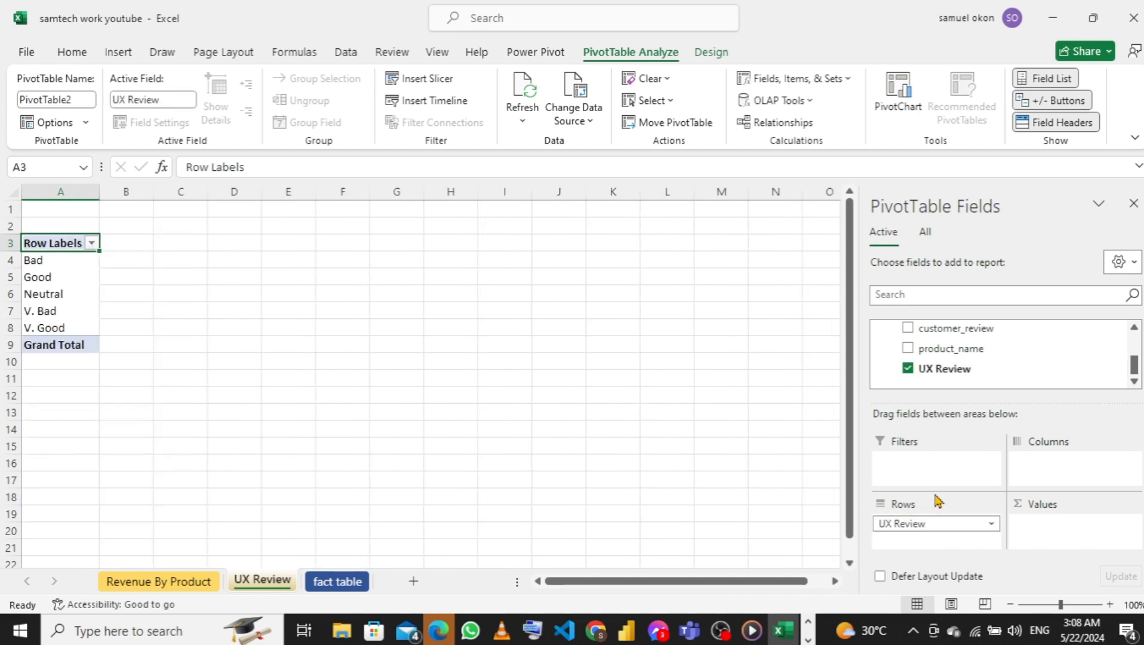
{"action": "scroll", "coordinate": [970, 375], "scroll_direction": "up", "scroll_amount": 5}
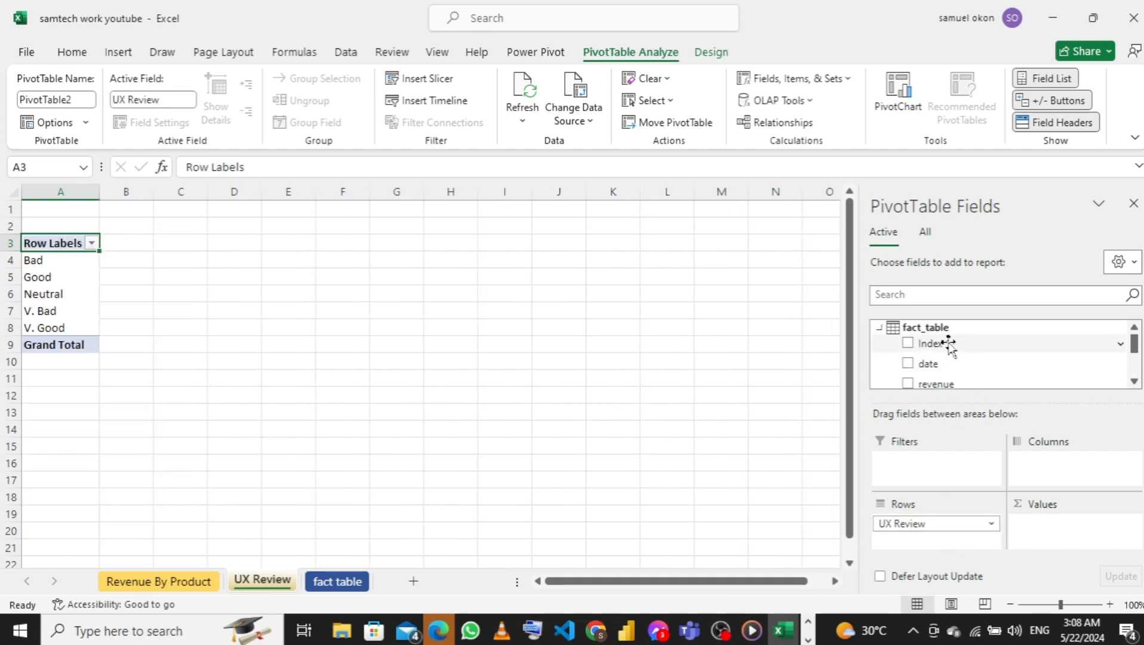
{"action": "left_click_drag", "start_coordinate": [955, 346], "coordinate": [1058, 529]}
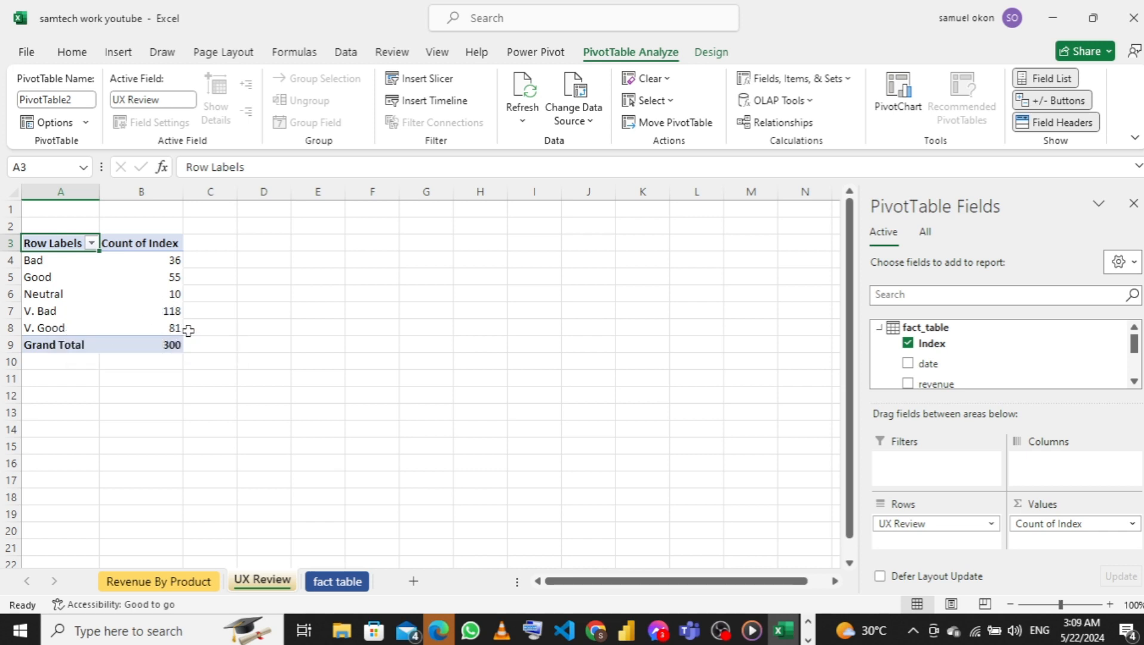
Reorder the UX Review row labels in the PivotTable as V. Bad, Bad, Neutral, Good, V. Good
{"action": "left_click", "coordinate": [55, 313]}
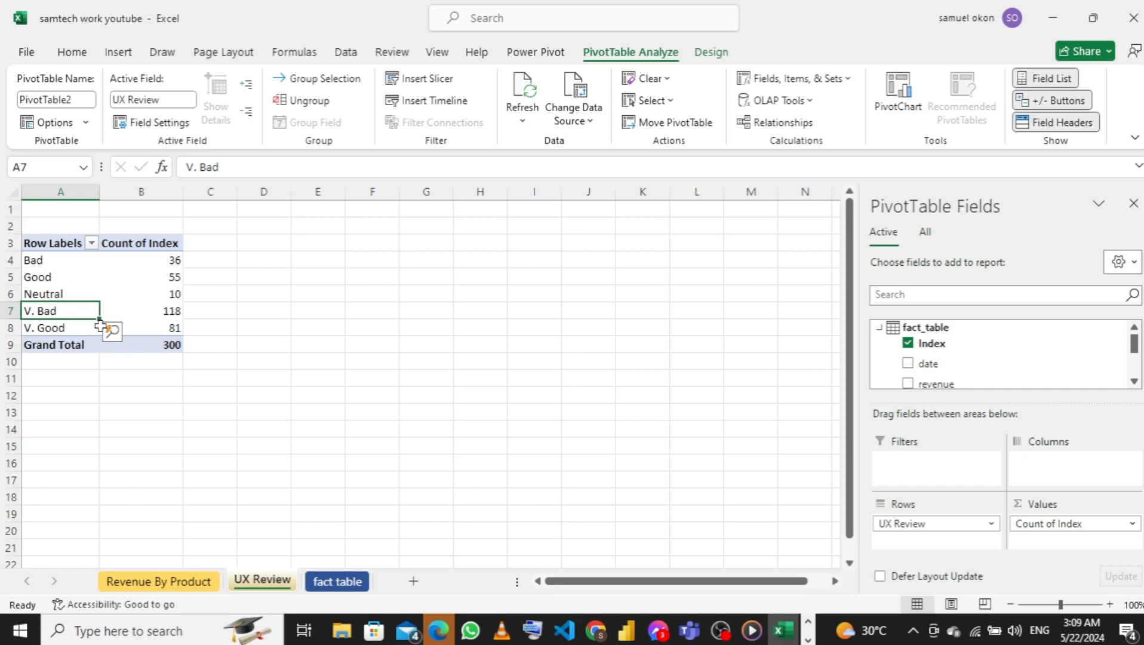
{"action": "left_click", "coordinate": [72, 304]}
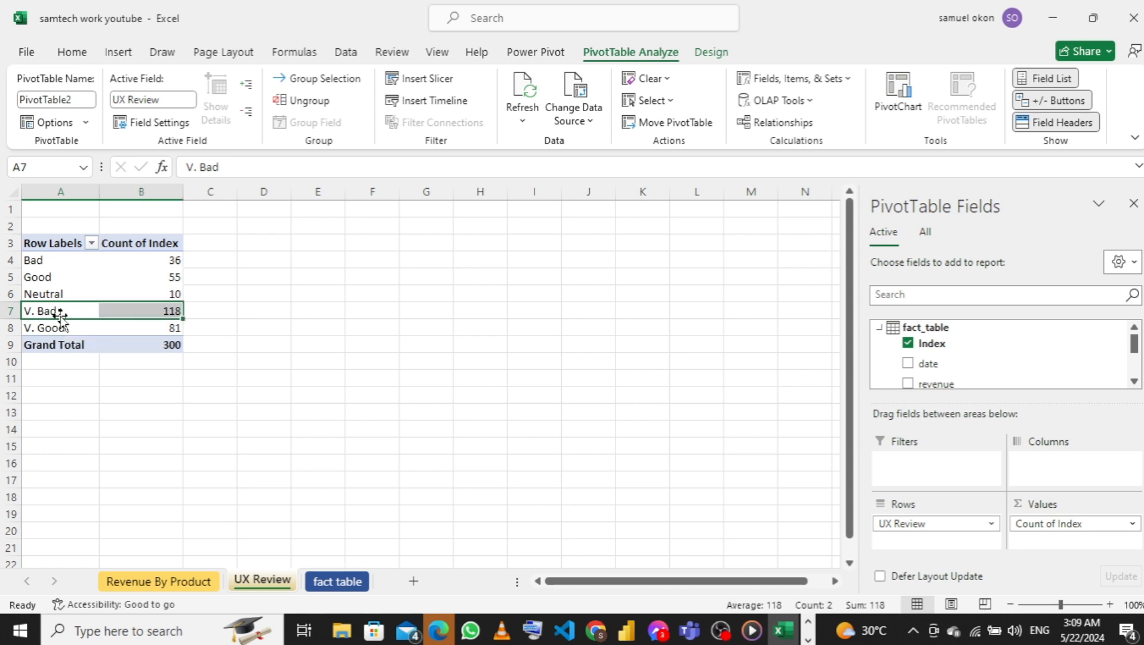
{"action": "key", "text": "ctrl+Up"}
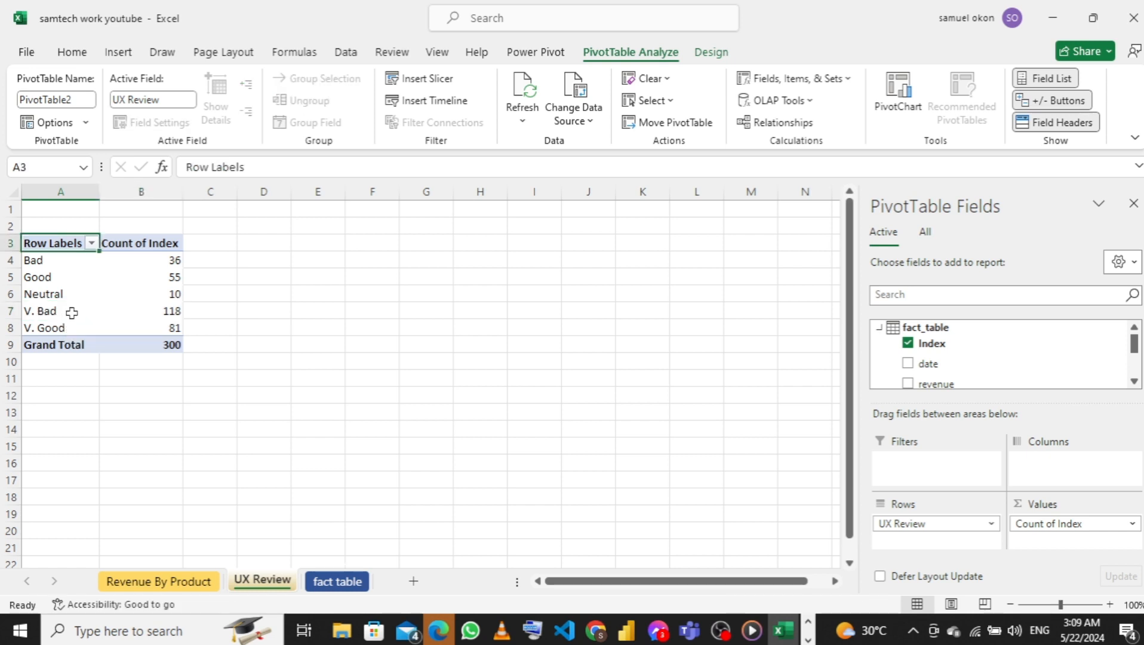
{"action": "left_click", "coordinate": [72, 313]}
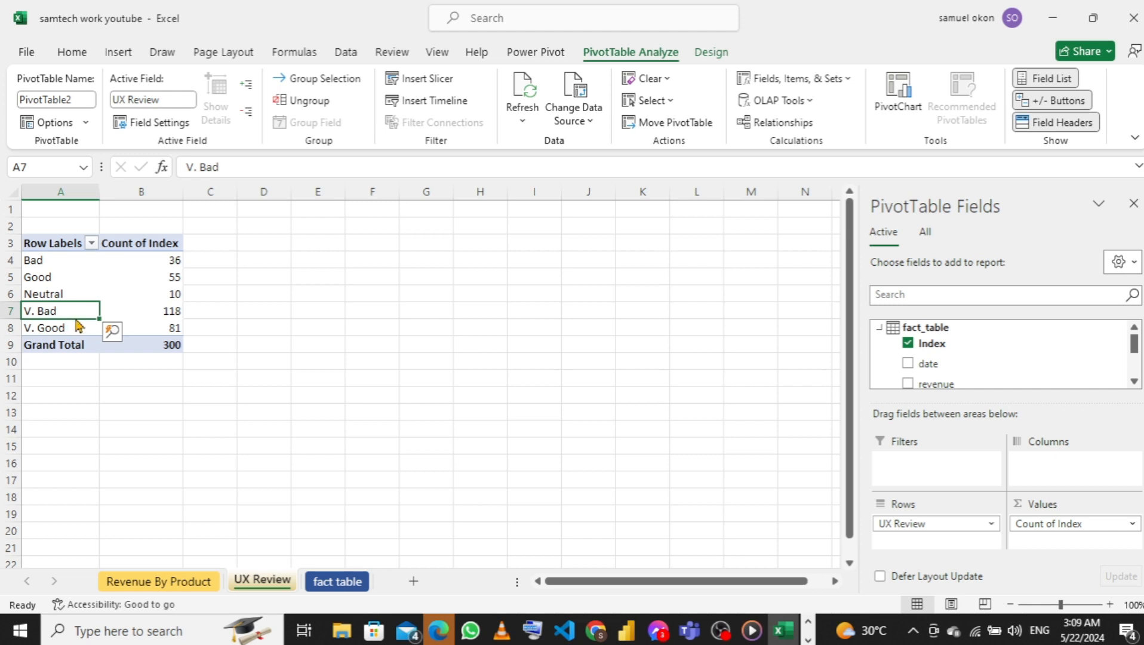
{"action": "left_click_drag", "start_coordinate": [78, 325], "coordinate": [69, 272]}
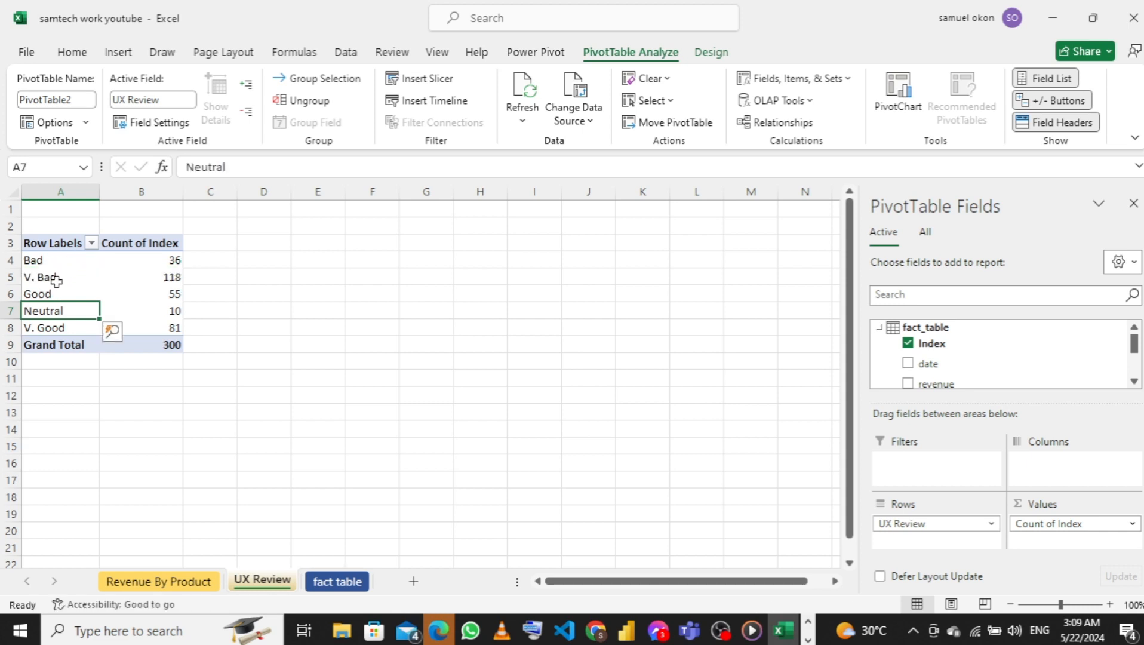
{"action": "left_click", "coordinate": [42, 261]}
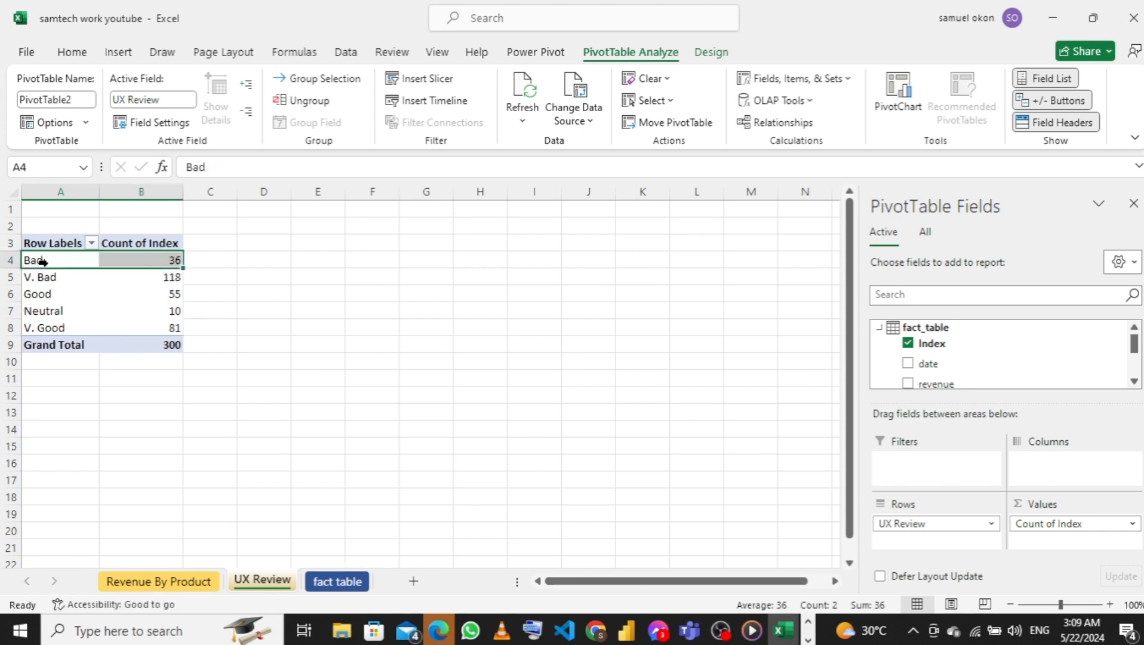
{"action": "left_click", "coordinate": [63, 261]}
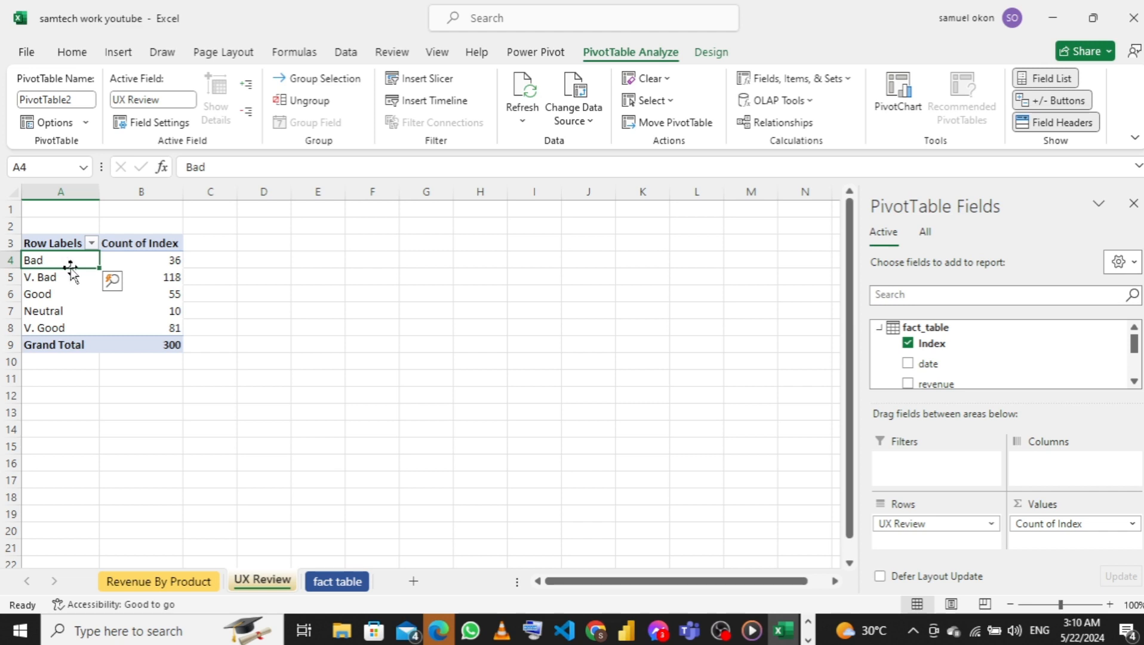
{"action": "left_click_drag", "start_coordinate": [71, 267], "coordinate": [76, 283]}
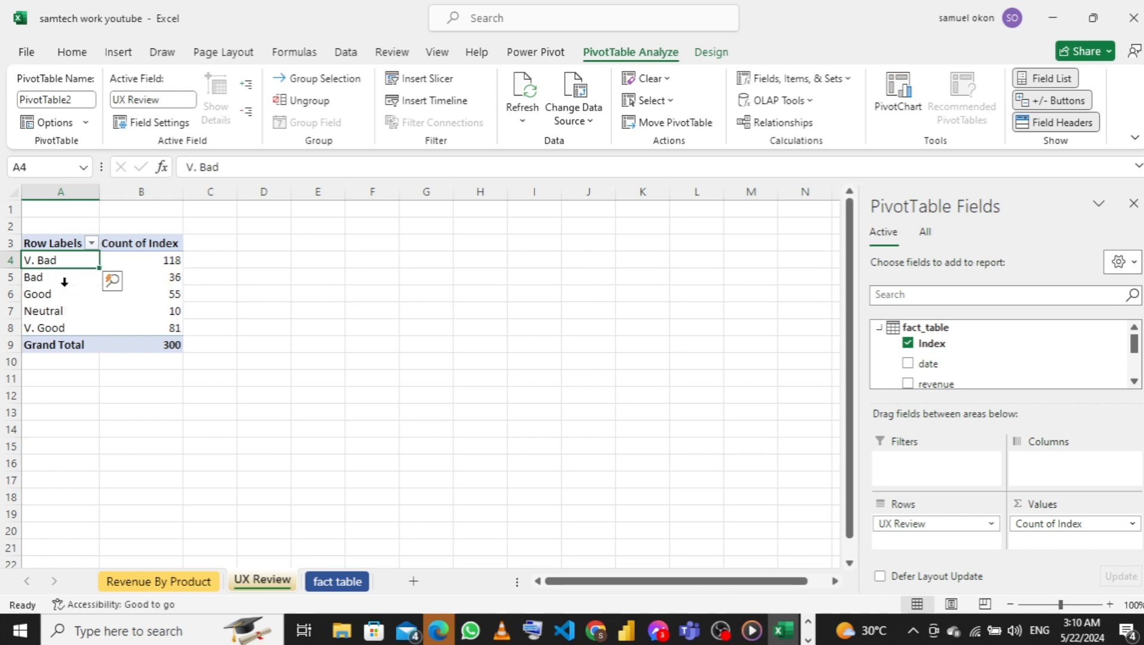
{"action": "left_click", "coordinate": [50, 311]}
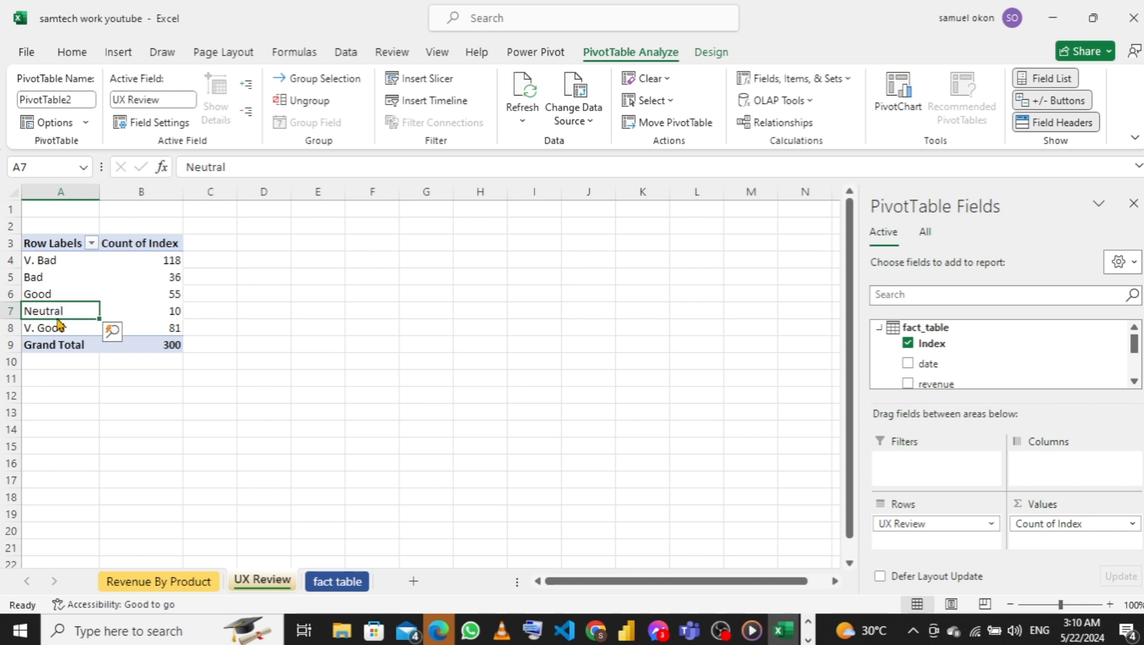
{"action": "left_click_drag", "start_coordinate": [55, 318], "coordinate": [50, 288]}
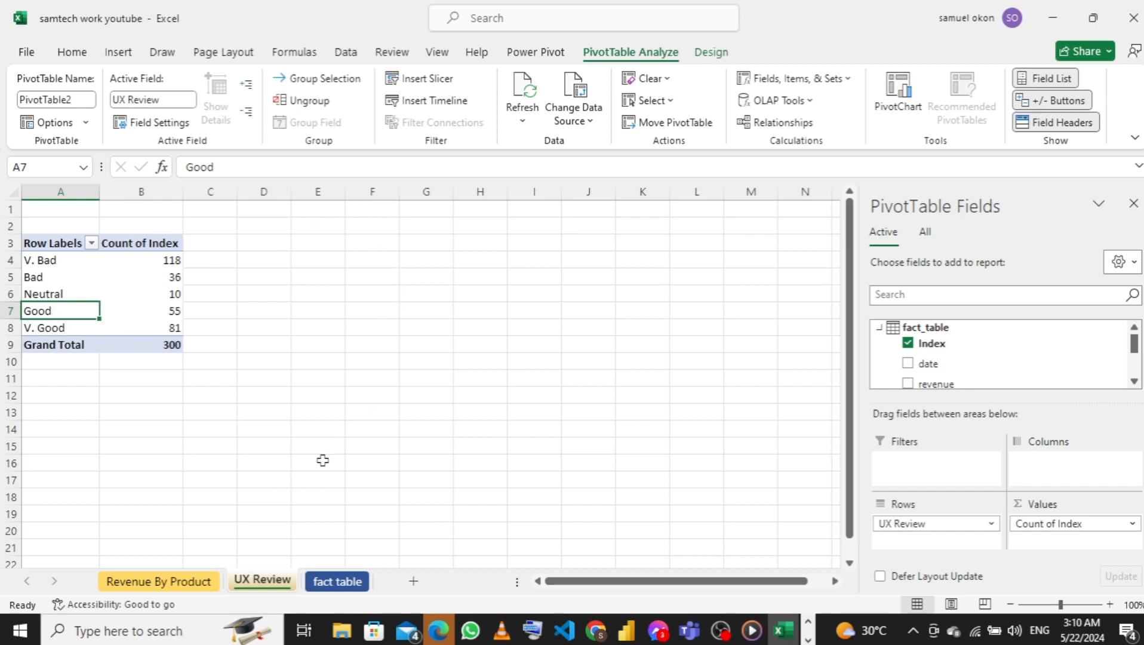
Go to the fact table sheet, check the Secondary KPI list in the samtech computer Word document, and return to the Excel workbook
{"action": "left_click", "coordinate": [344, 588]}
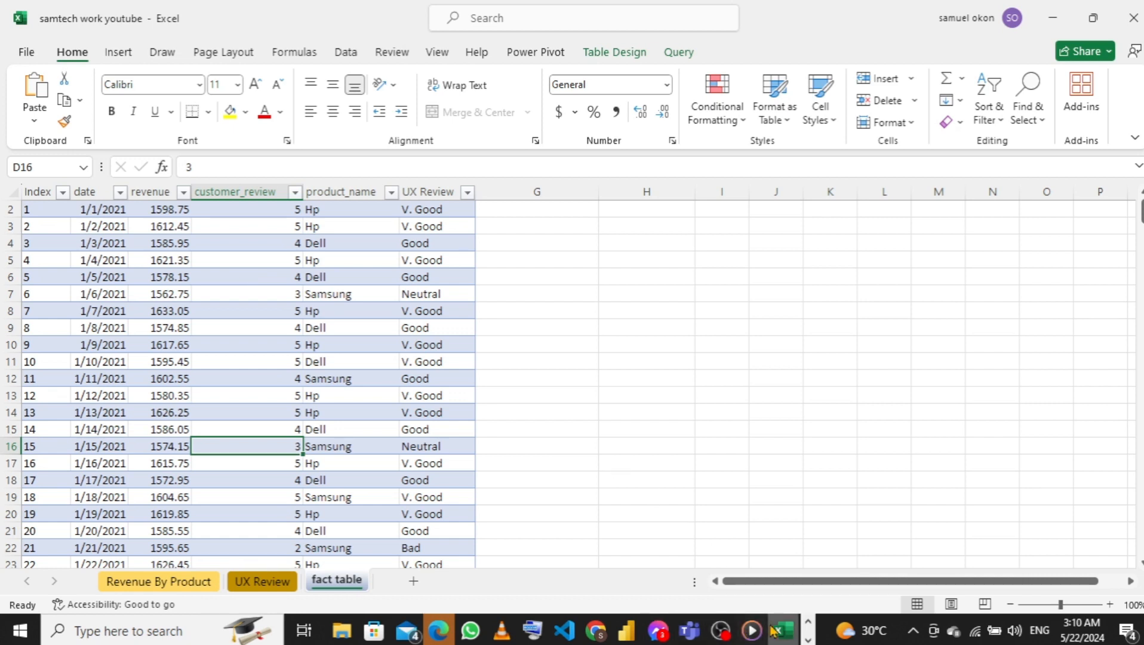
{"action": "left_click", "coordinate": [808, 640]}
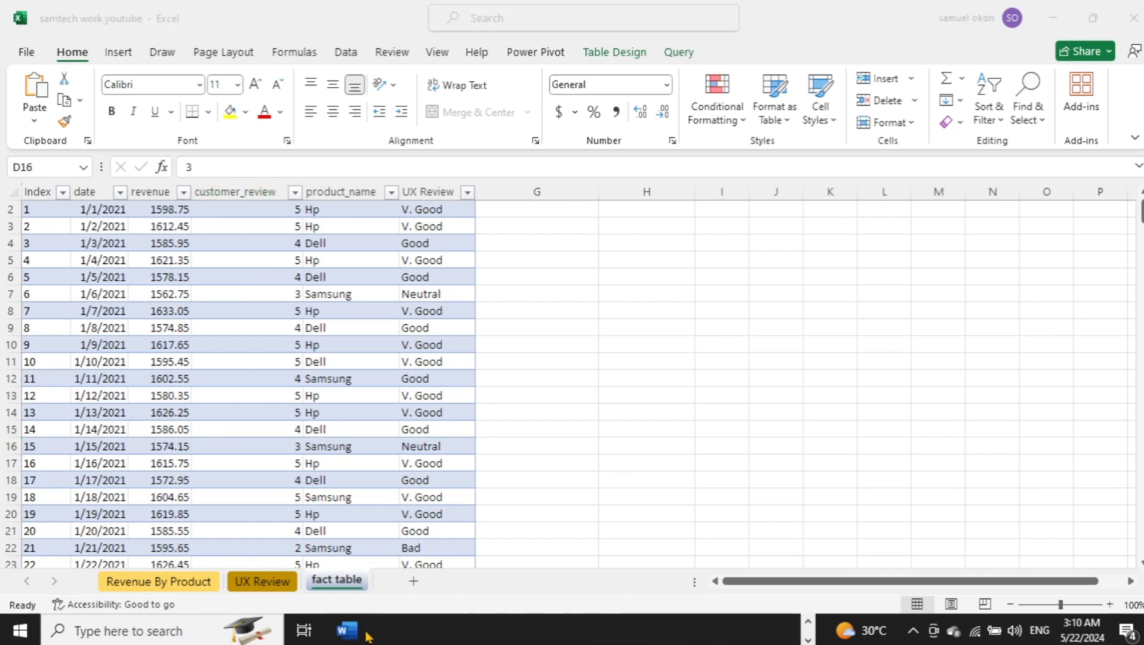
{"action": "mouse_move", "coordinate": [355, 637]}
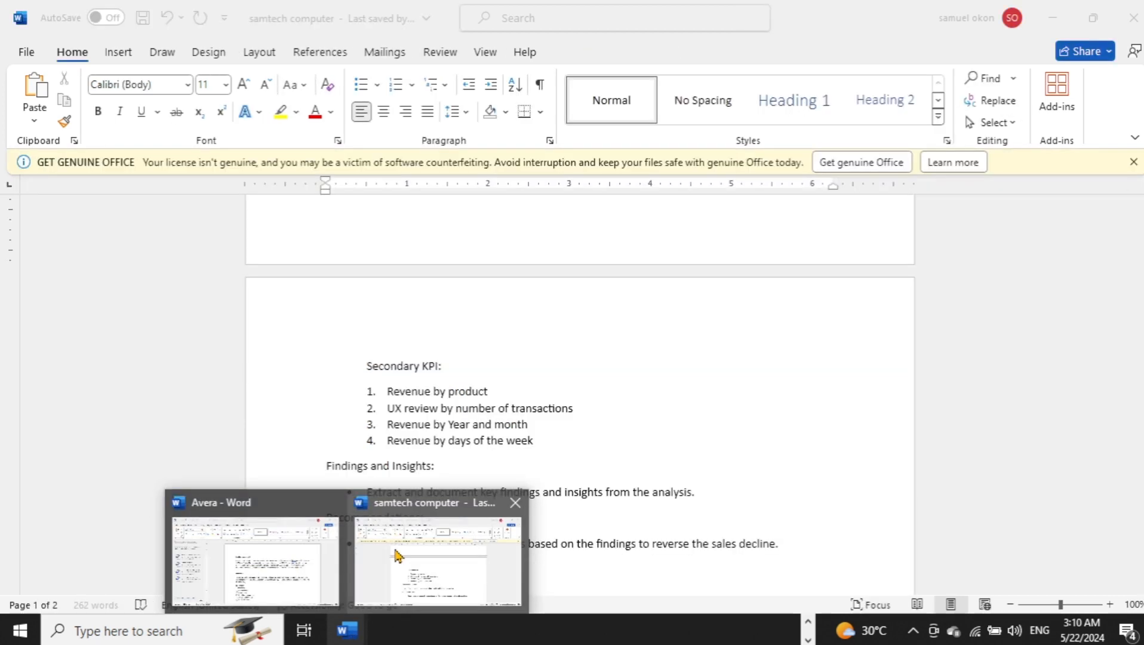
{"action": "left_click", "coordinate": [398, 555]}
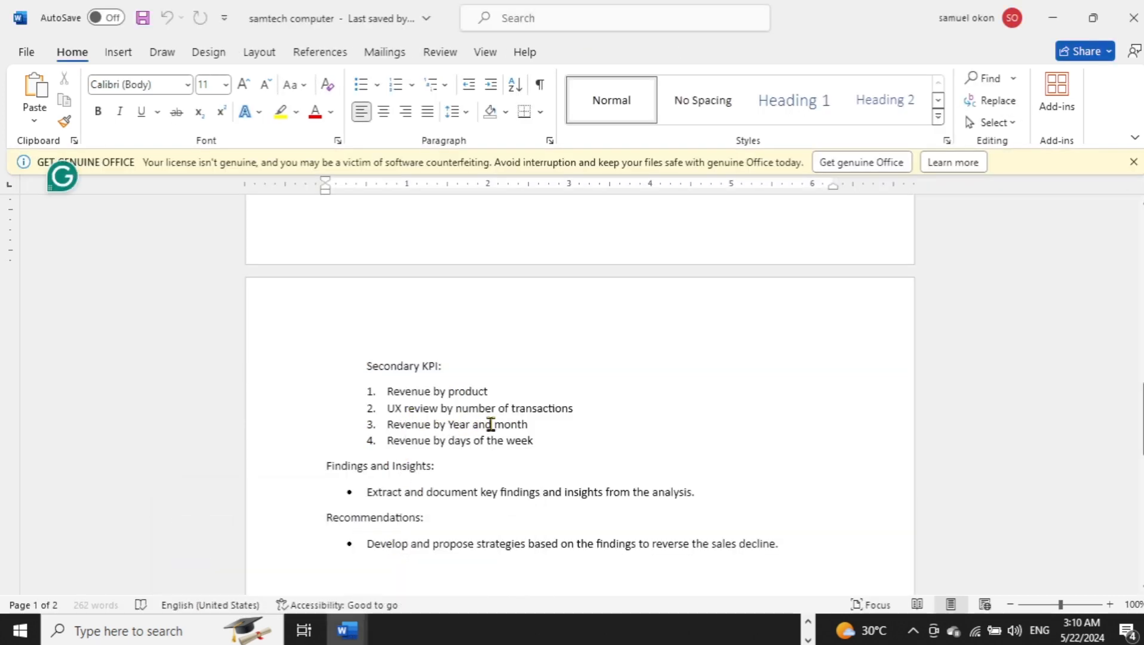
{"action": "left_click", "coordinate": [807, 621]}
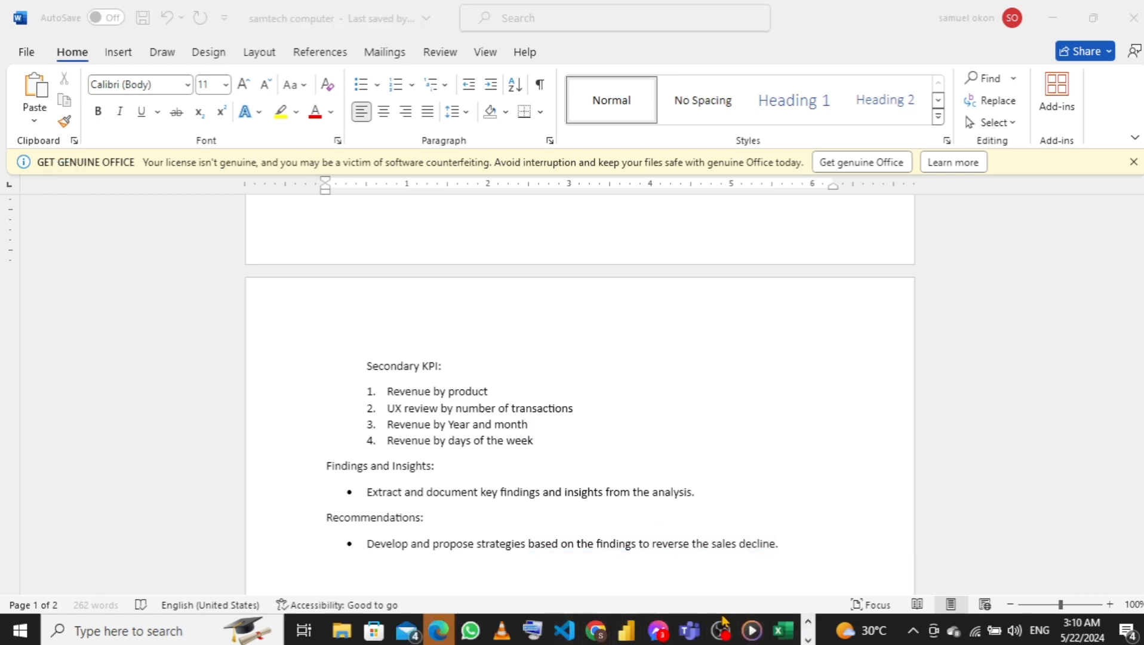
{"action": "mouse_move", "coordinate": [784, 638]}
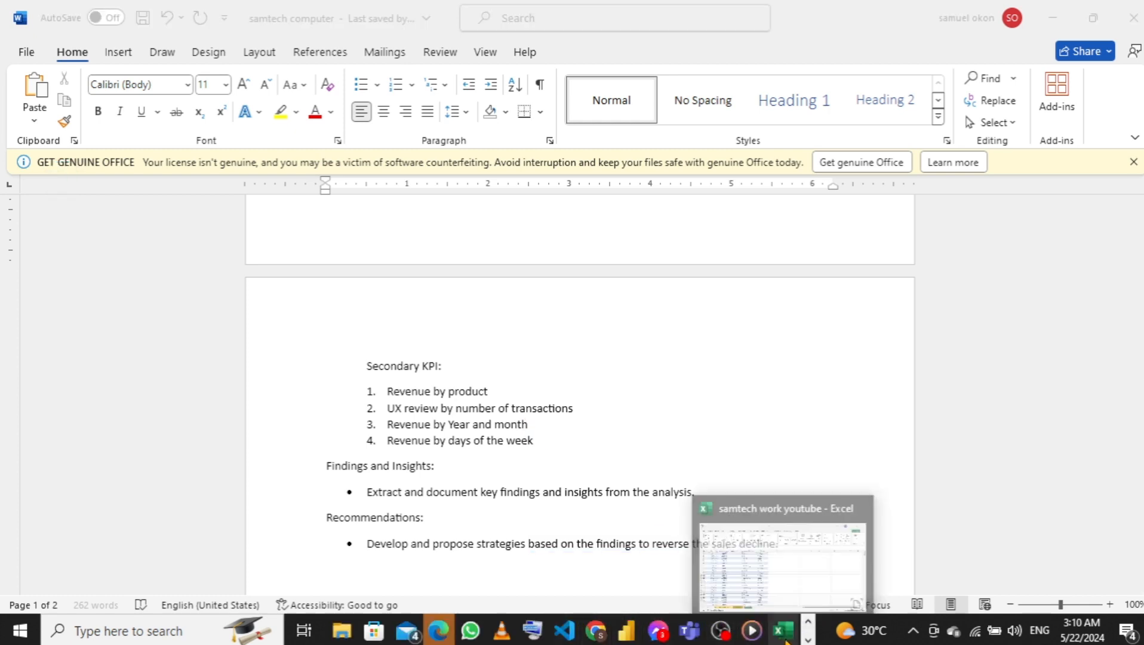
{"action": "left_click", "coordinate": [767, 583]}
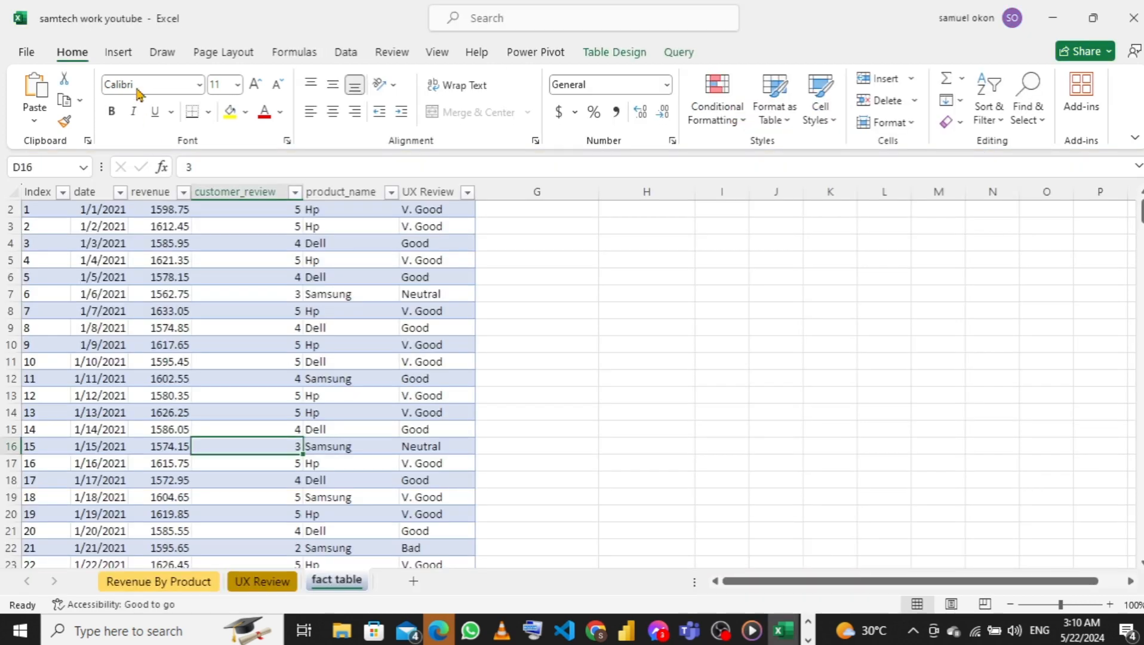
Insert a PivotTable from fact_table on a new worksheet and add its data to the Data Model
{"action": "left_click", "coordinate": [119, 54]}
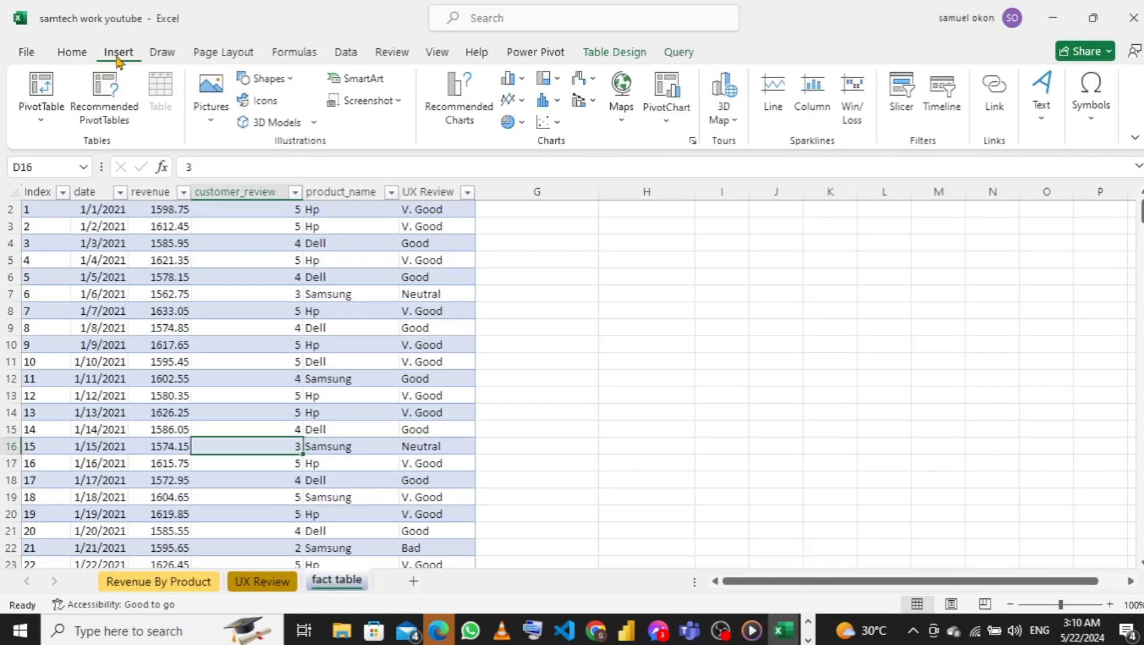
{"action": "left_click", "coordinate": [40, 122]}
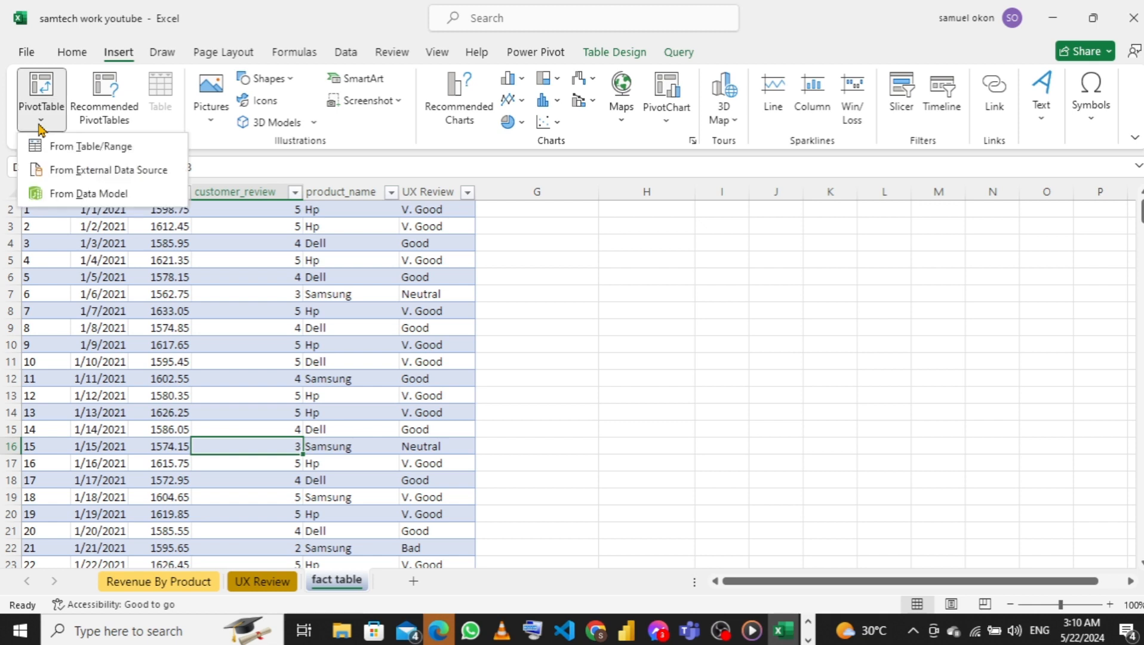
{"action": "left_click", "coordinate": [77, 149]}
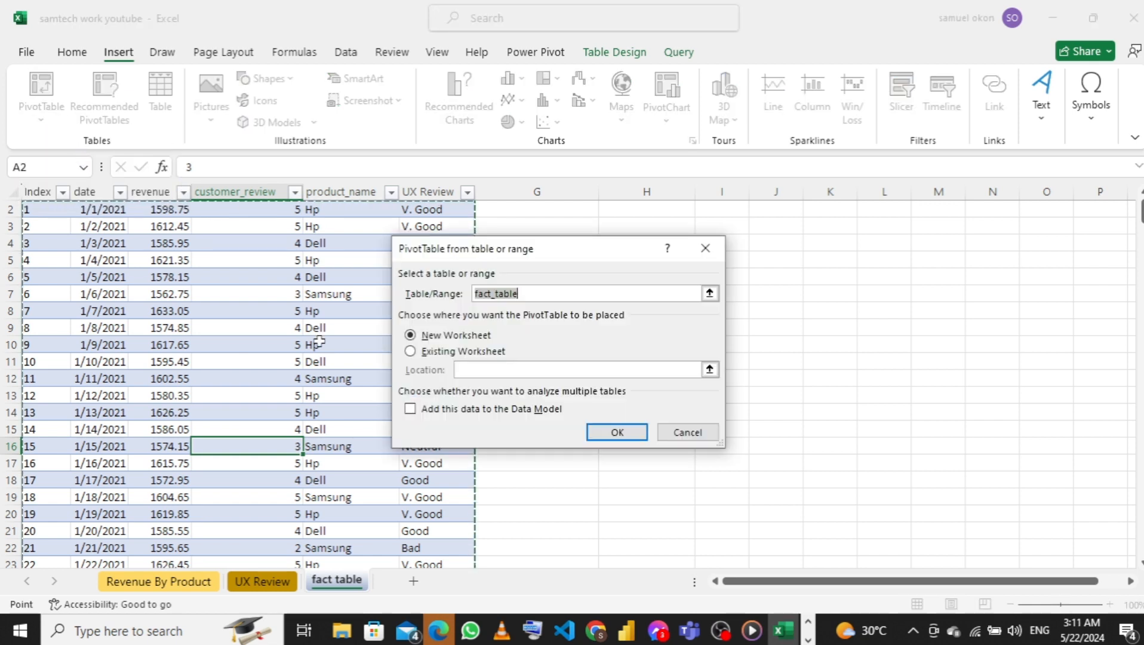
{"action": "left_click", "coordinate": [411, 409]}
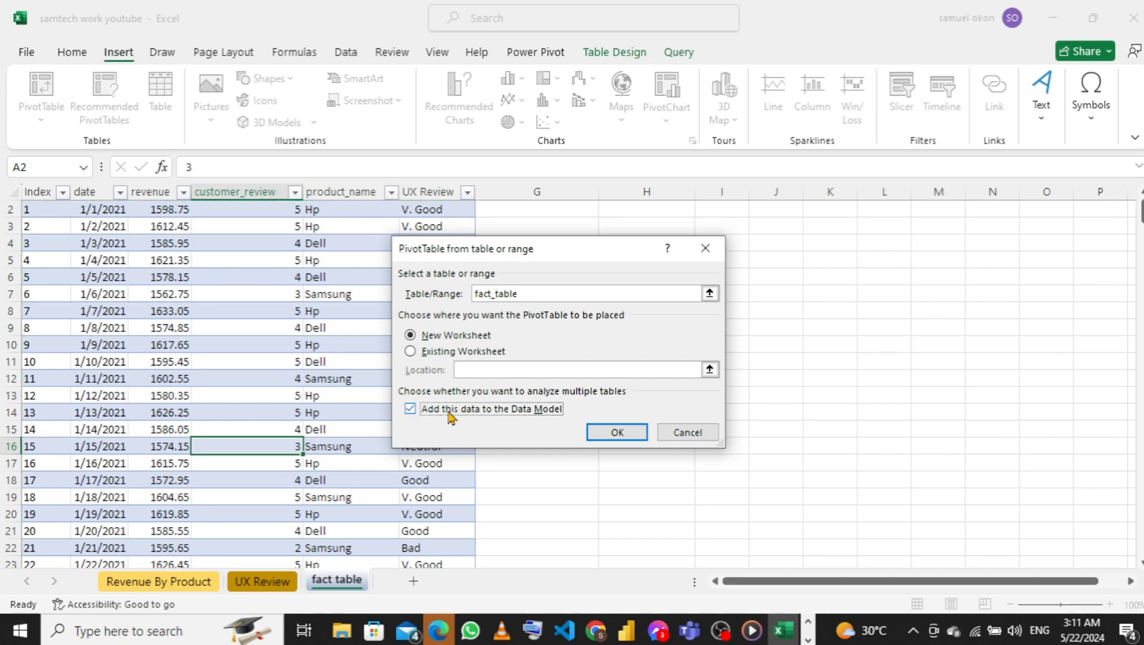
{"action": "left_click", "coordinate": [619, 432]}
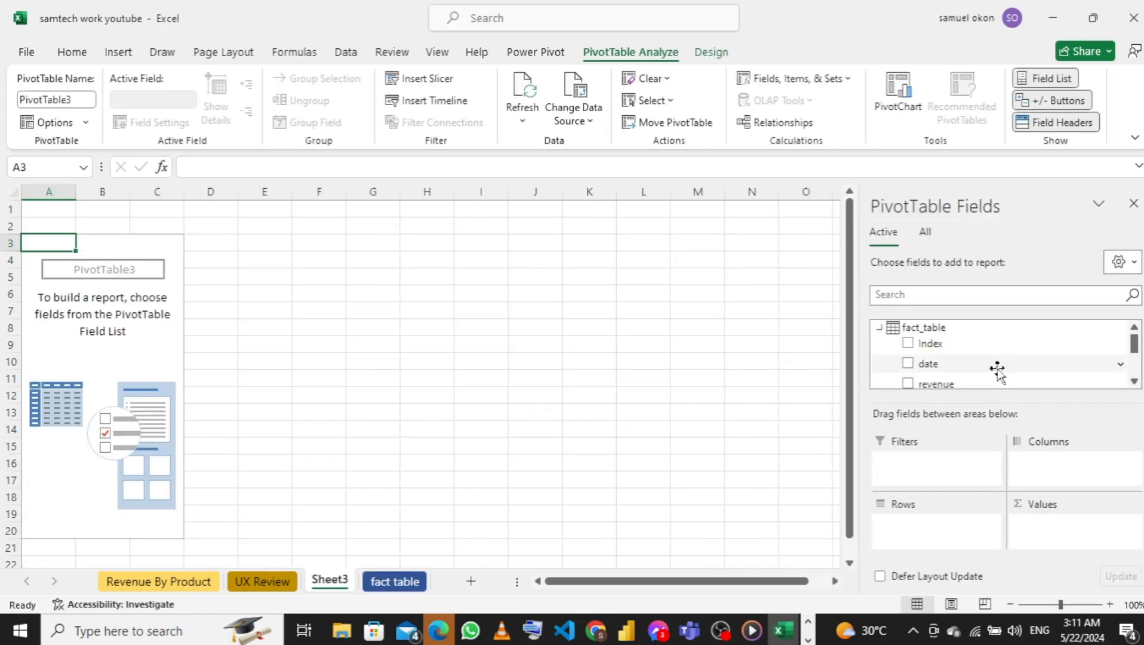
Build the PivotTable with the sum of revenue as values and the Calendar table's Year and Month as nested rows
{"action": "left_click_drag", "start_coordinate": [971, 384], "coordinate": [1055, 535]}
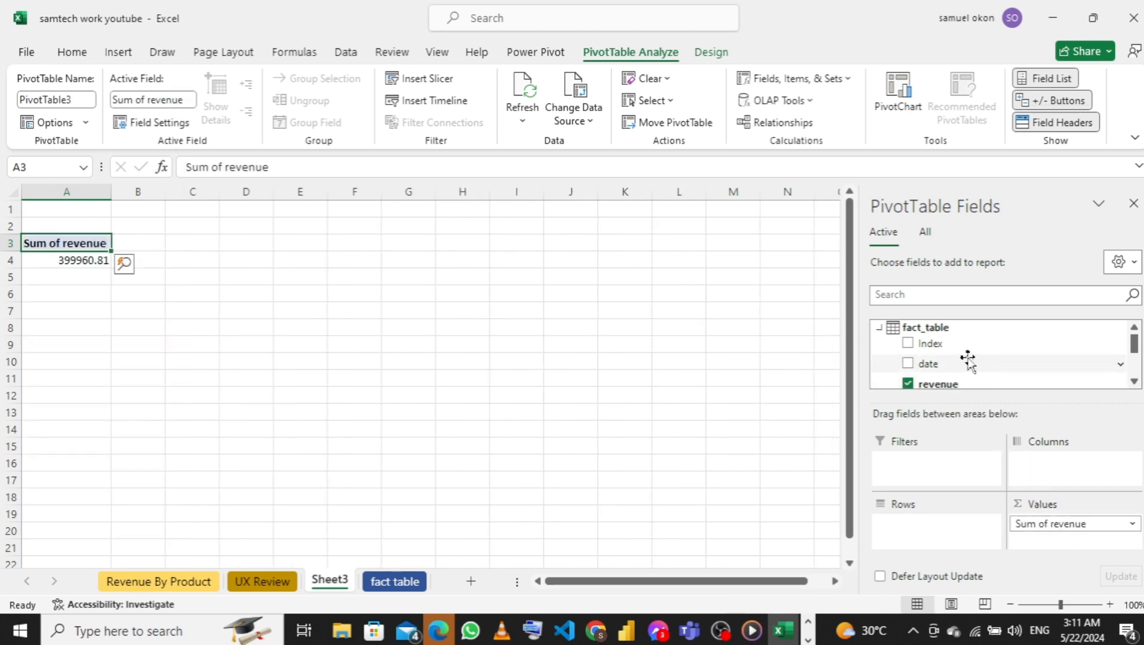
{"action": "scroll", "coordinate": [968, 362], "scroll_direction": "down", "scroll_amount": 3}
{"action": "scroll", "coordinate": [970, 366], "scroll_direction": "up", "scroll_amount": 2}
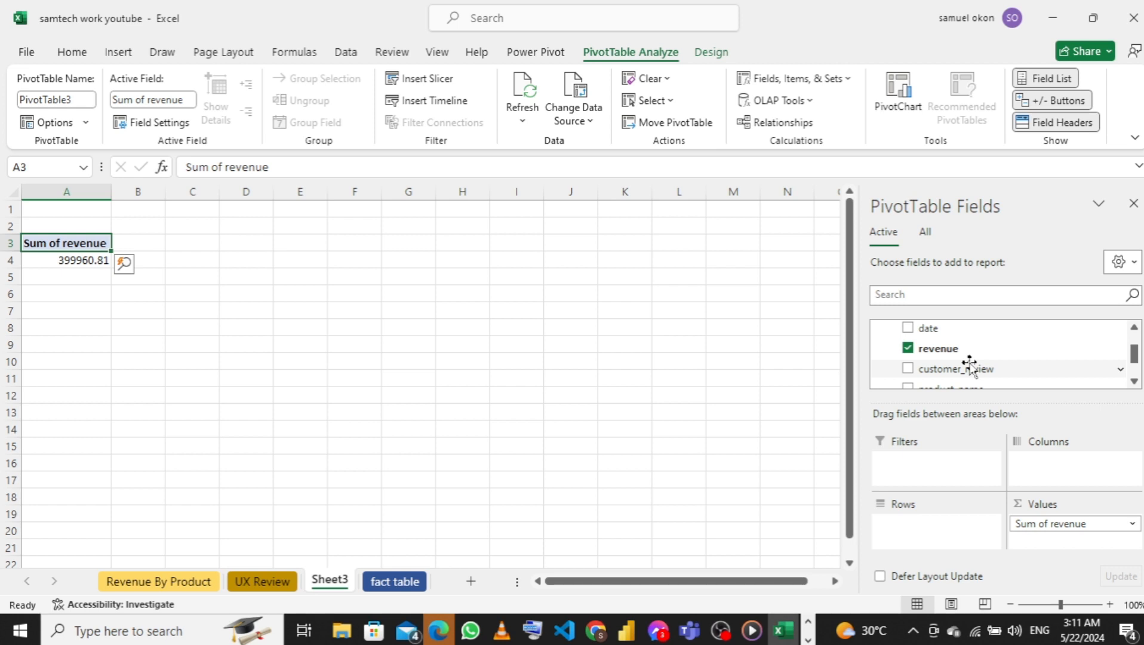
{"action": "scroll", "coordinate": [941, 376], "scroll_direction": "up", "scroll_amount": 1}
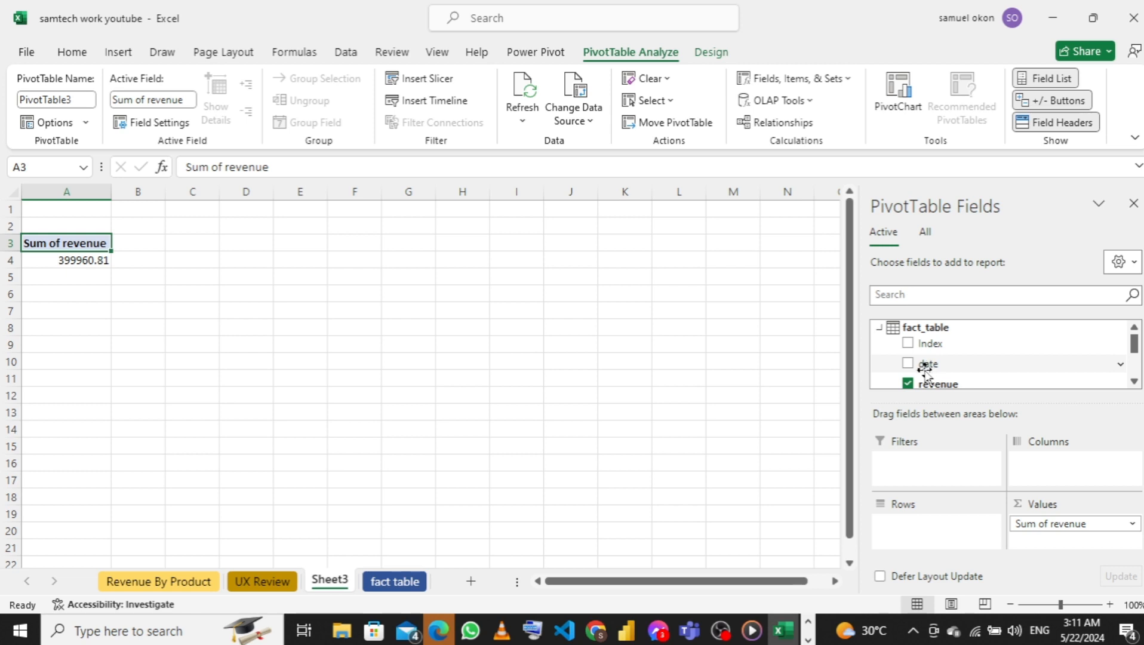
{"action": "left_click", "coordinate": [922, 237]}
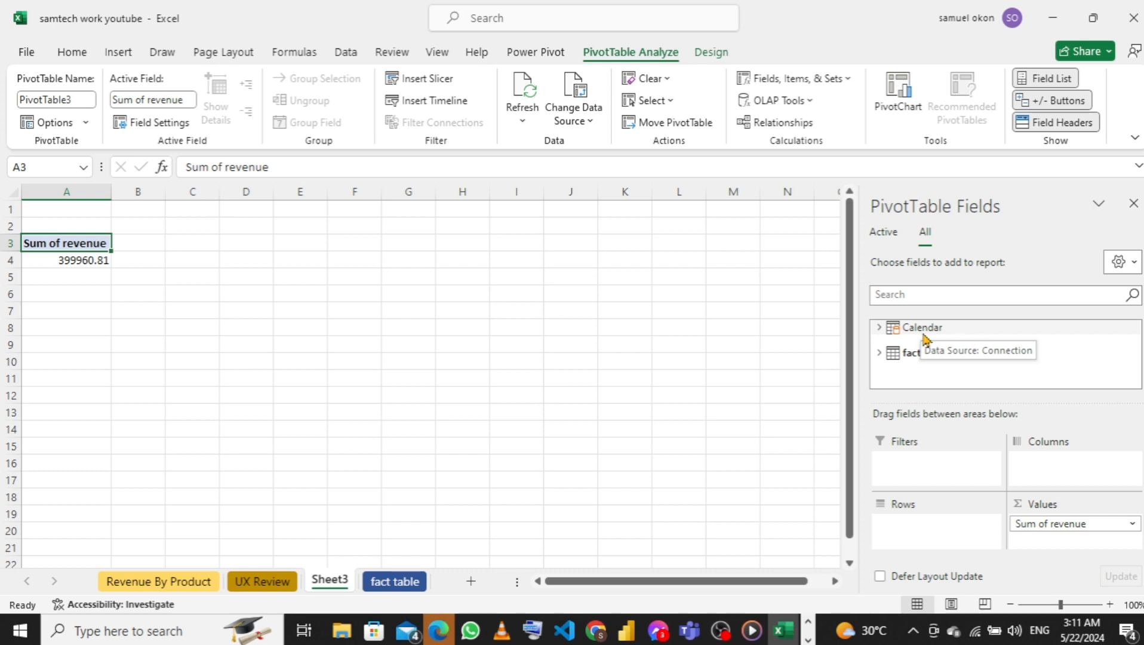
{"action": "left_click", "coordinate": [878, 329]}
{"action": "scroll", "coordinate": [956, 361], "scroll_direction": "down", "scroll_amount": 2}
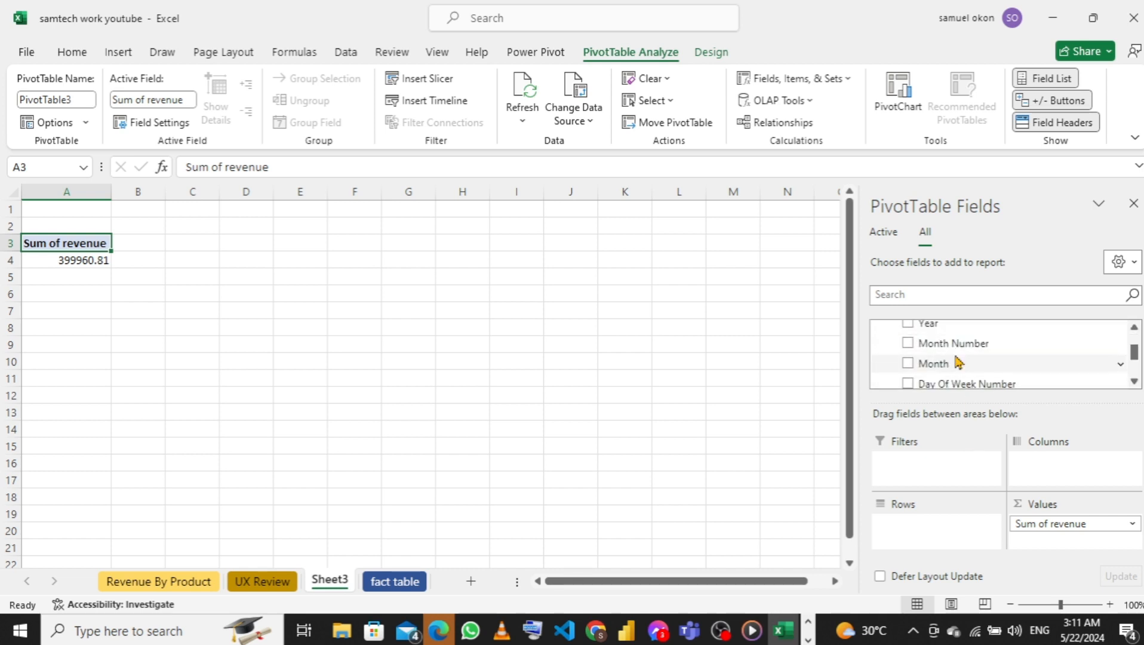
{"action": "scroll", "coordinate": [983, 353], "scroll_direction": "up", "scroll_amount": 2}
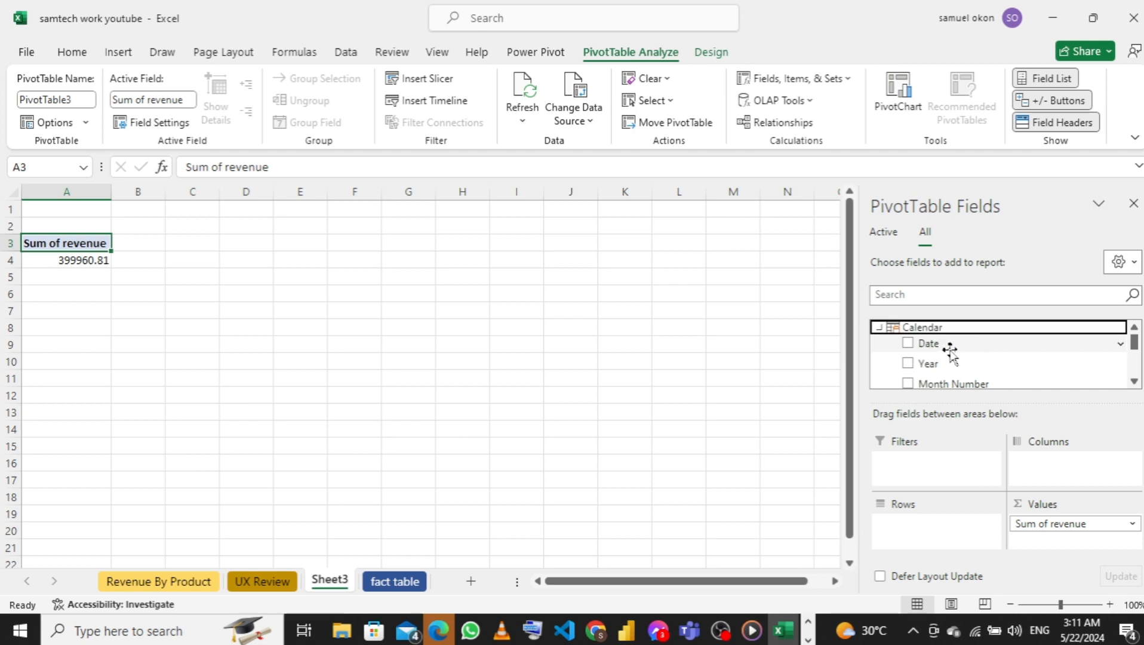
{"action": "left_click_drag", "start_coordinate": [956, 364], "coordinate": [924, 541]}
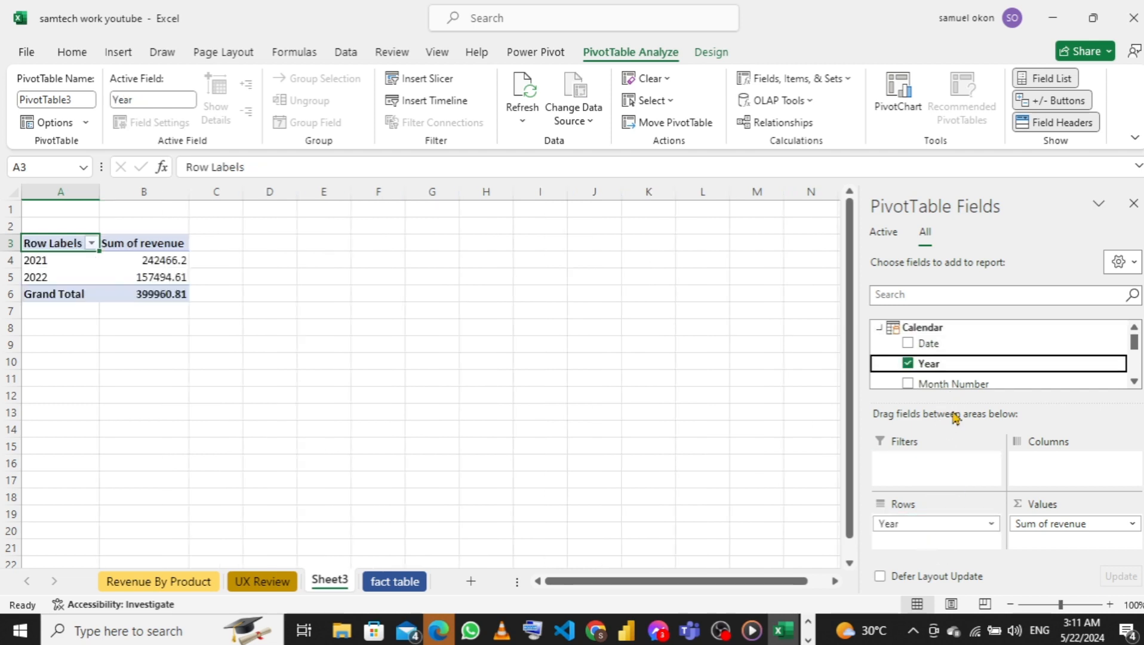
{"action": "scroll", "coordinate": [955, 364], "scroll_direction": "down", "scroll_amount": 1}
{"action": "left_click_drag", "start_coordinate": [955, 366], "coordinate": [924, 542]}
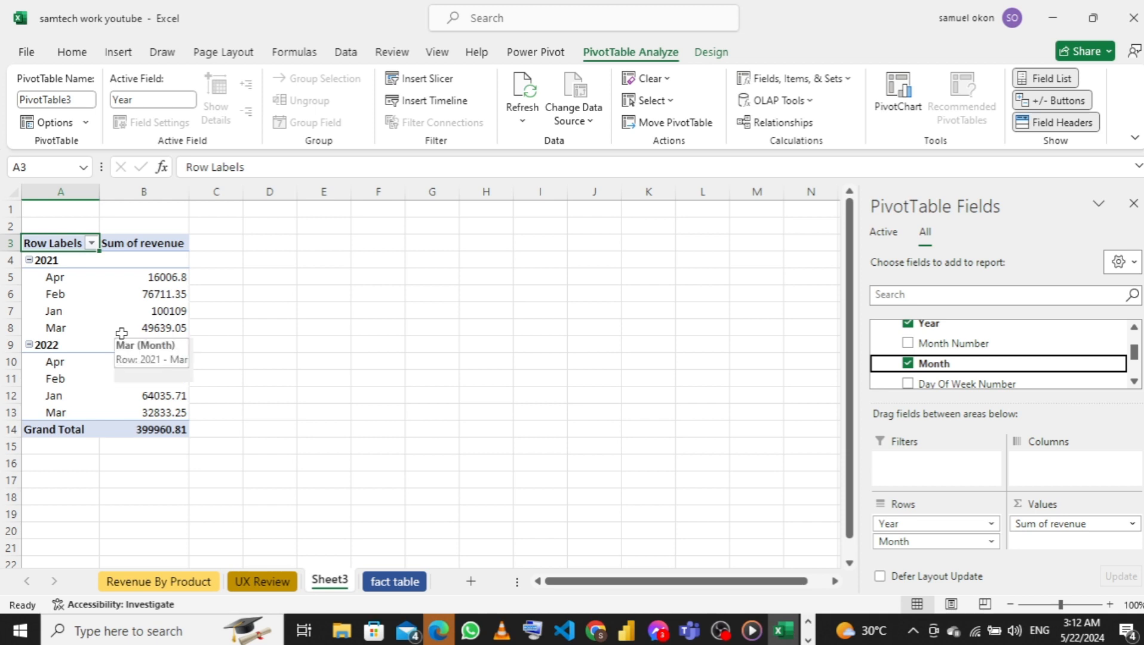
Sort the Calendar table's Month column by Month Number in the Power Pivot data model and return to the worksheet
{"action": "left_click", "coordinate": [533, 53]}
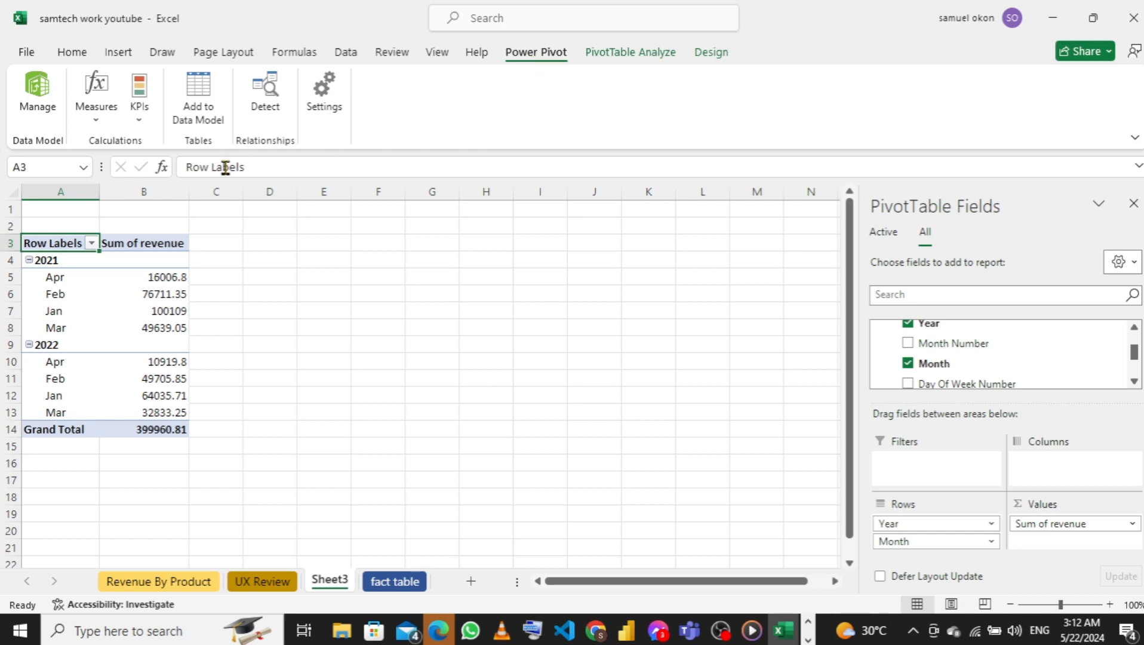
{"action": "left_click", "coordinate": [42, 98]}
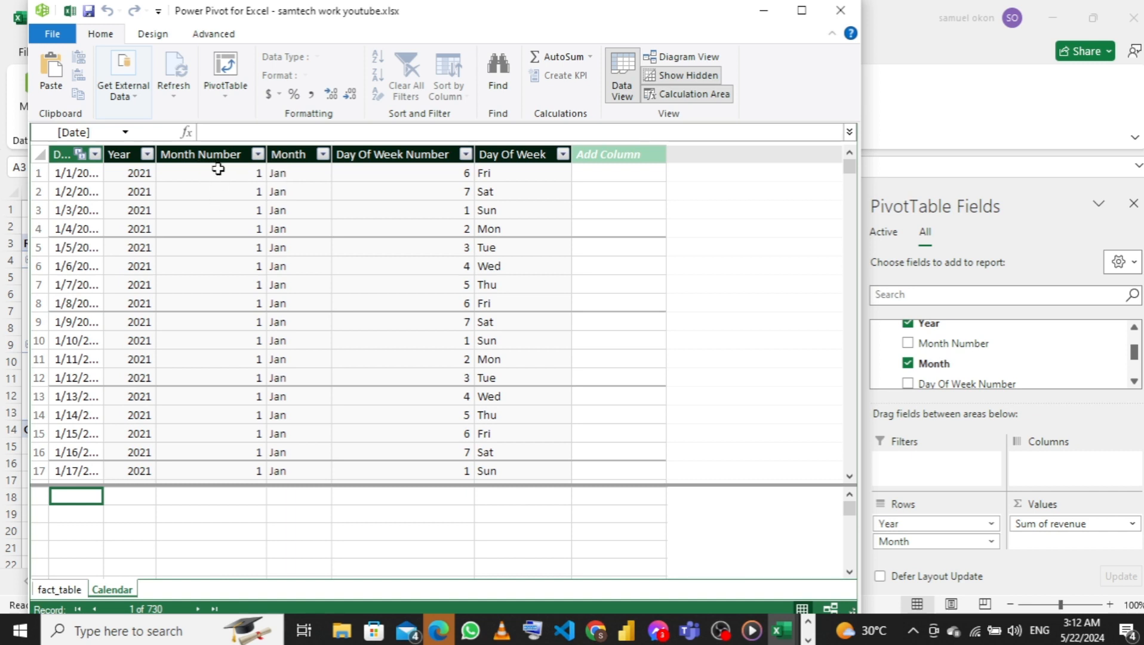
{"action": "left_click", "coordinate": [289, 153]}
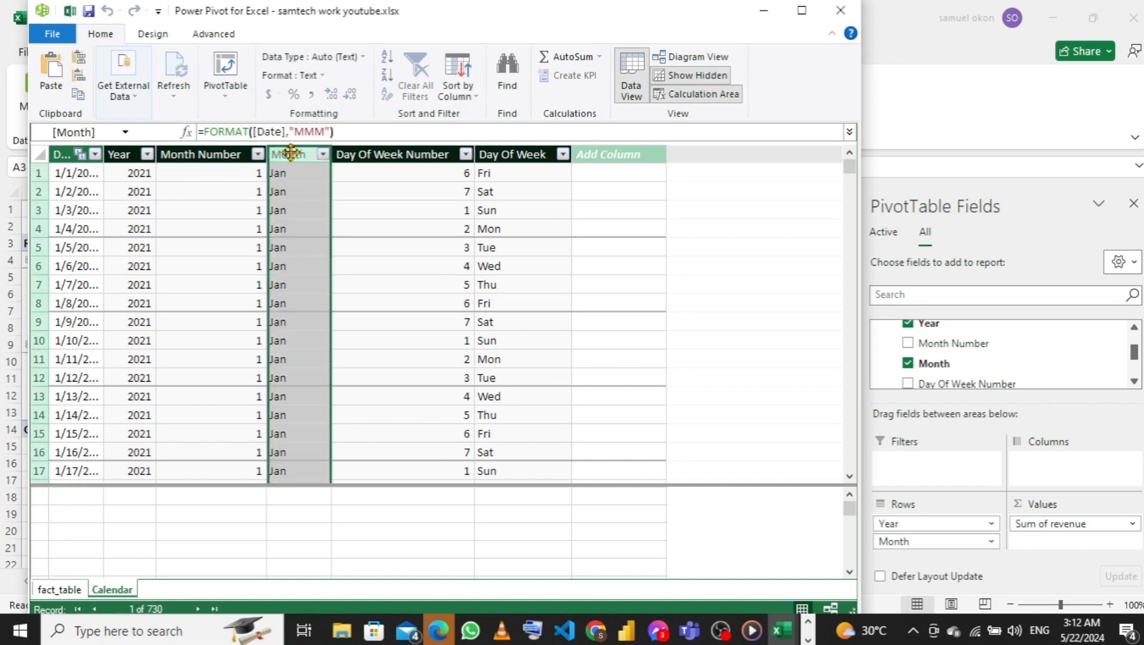
{"action": "left_click", "coordinate": [477, 97]}
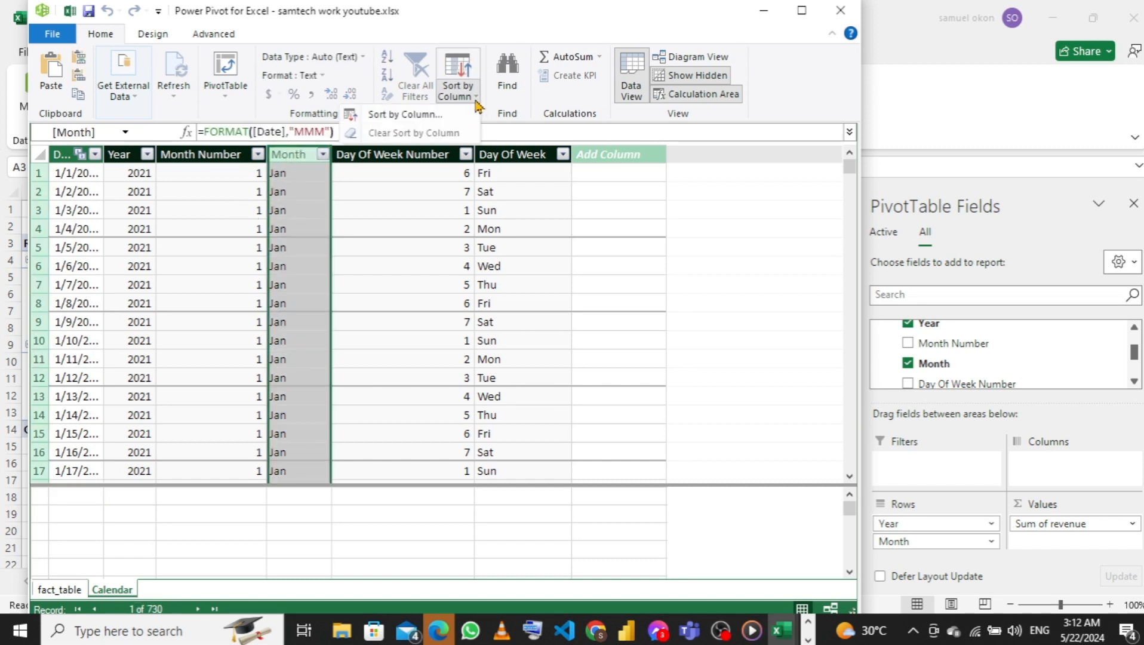
{"action": "left_click", "coordinate": [396, 116]}
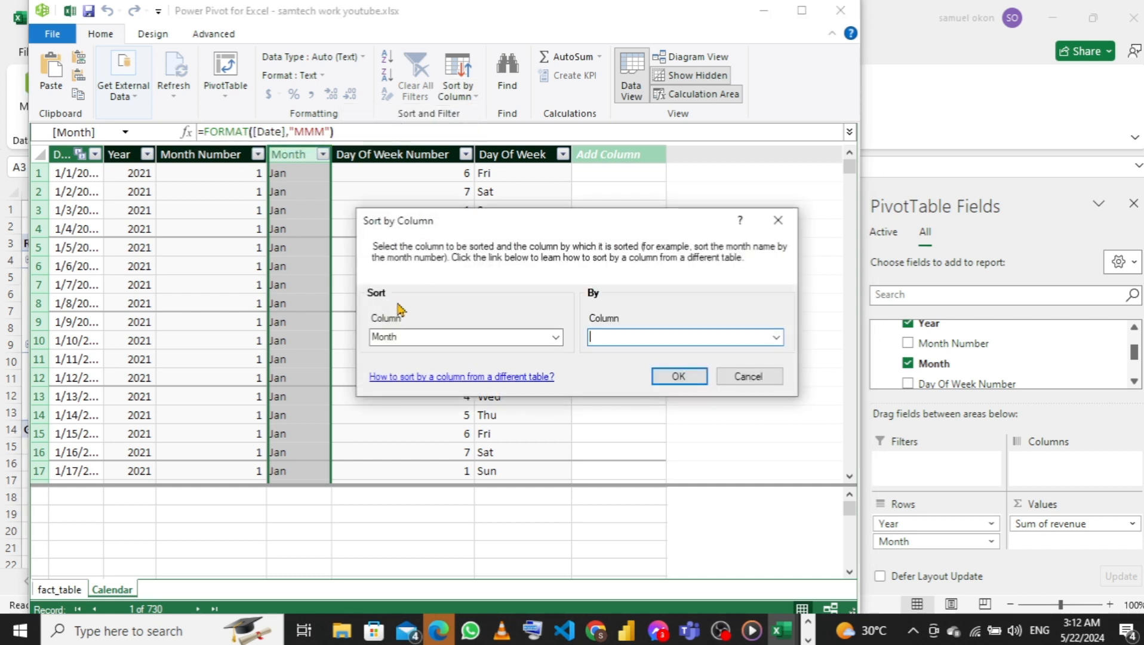
{"action": "left_click", "coordinate": [776, 338]}
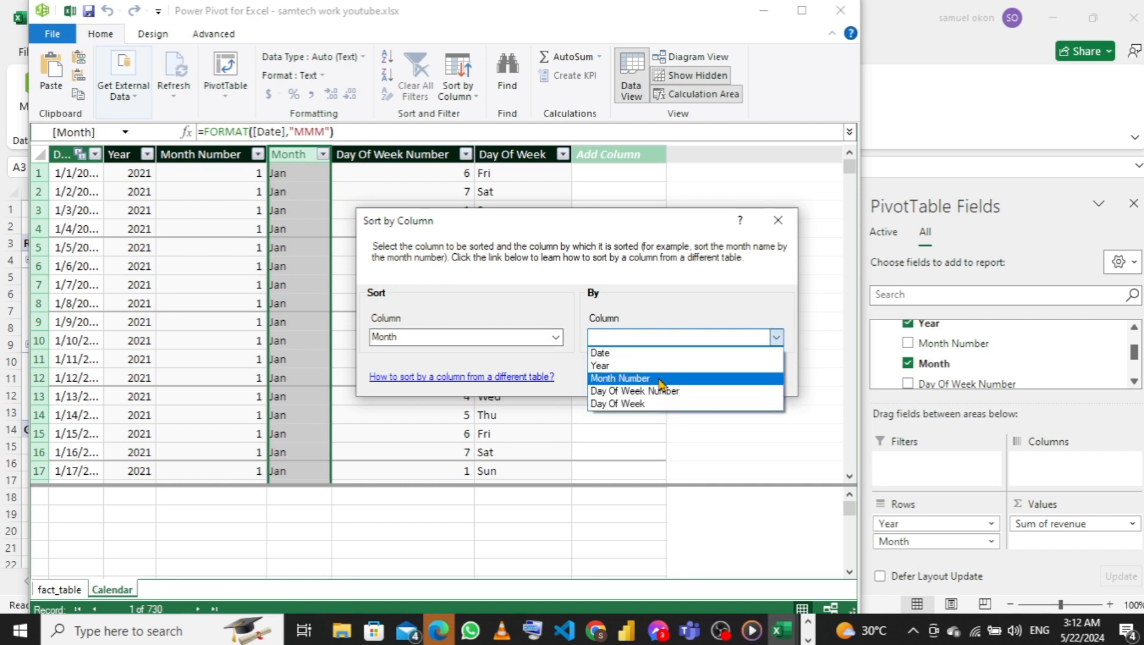
{"action": "left_click", "coordinate": [661, 378]}
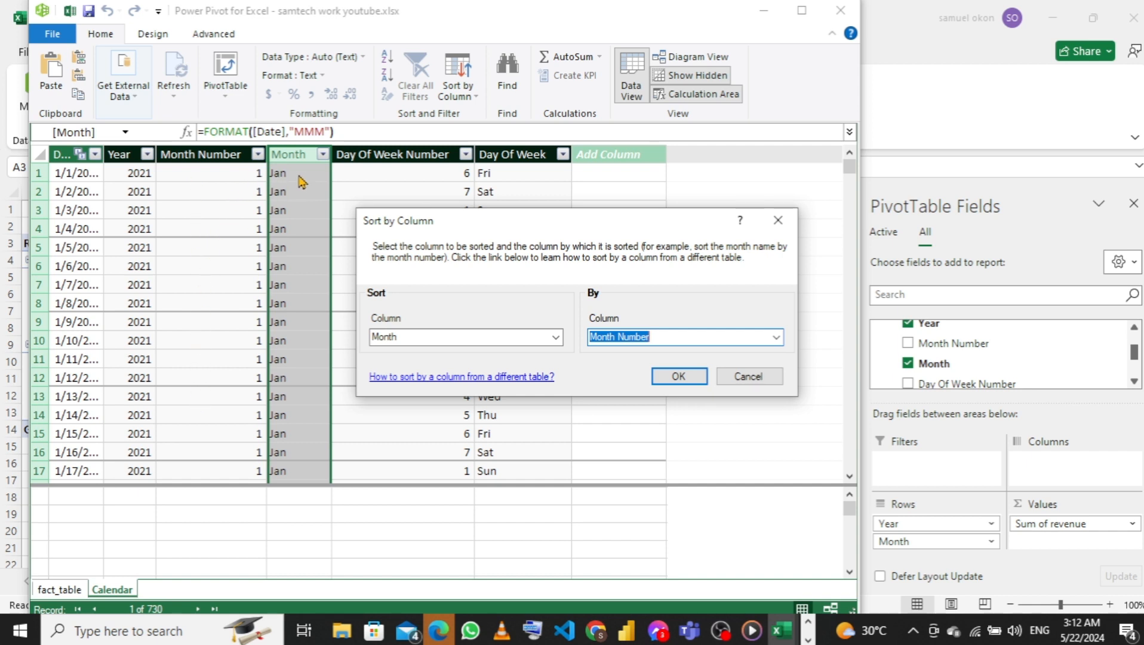
{"action": "left_click", "coordinate": [685, 381]}
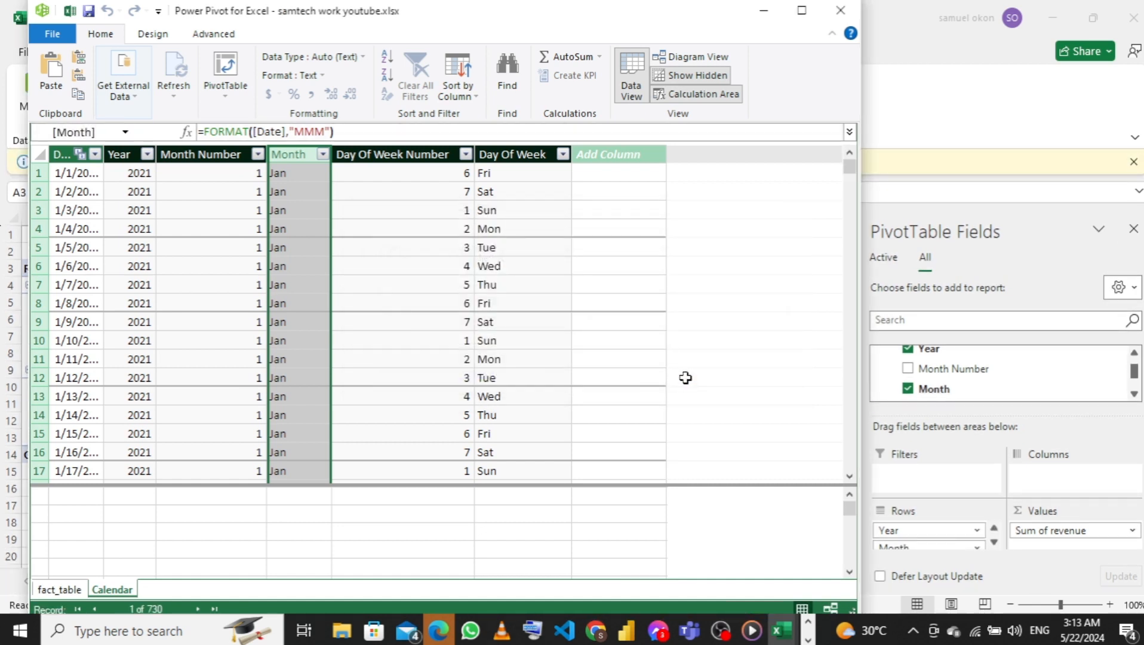
{"action": "left_click", "coordinate": [839, 12]}
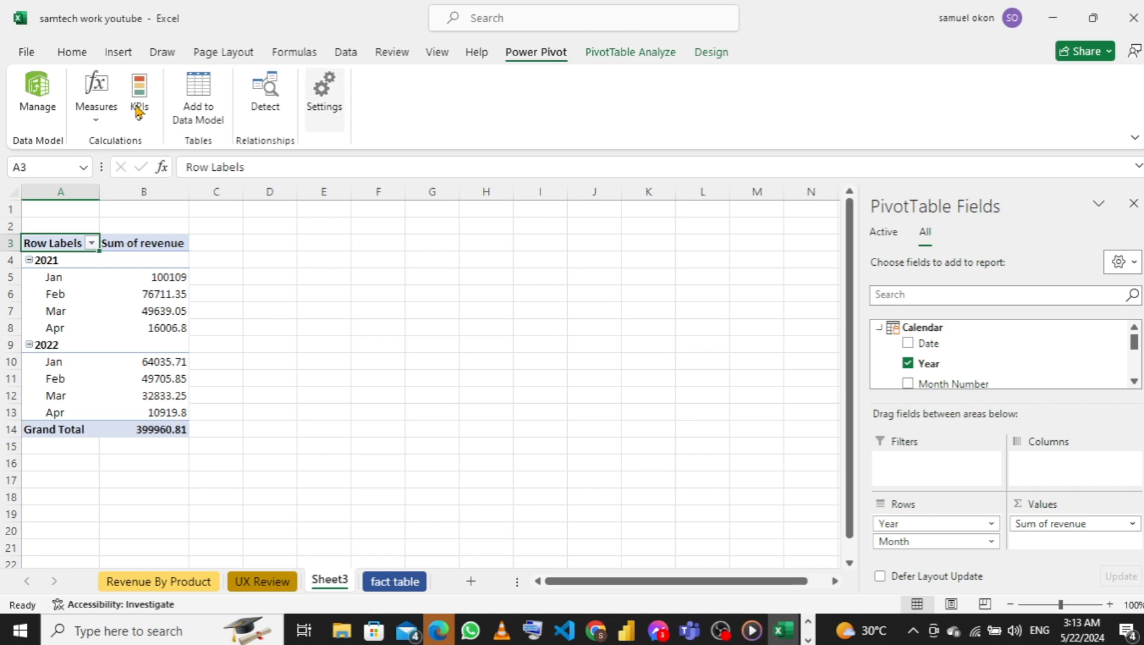
{"action": "left_click", "coordinate": [129, 293]}
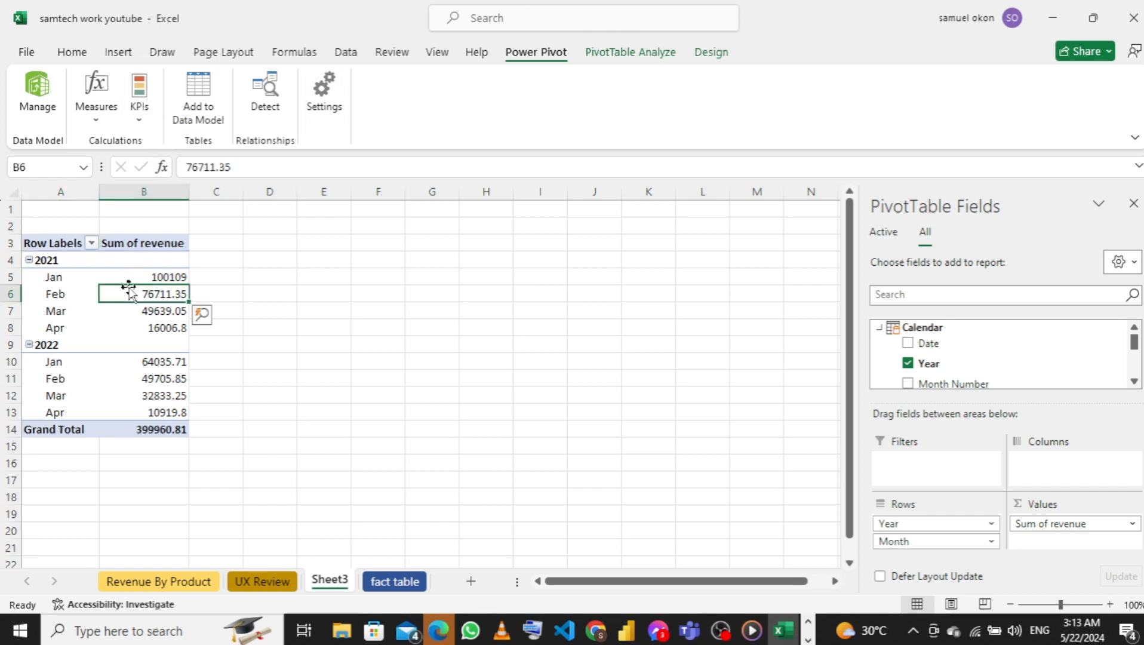
{"action": "left_click", "coordinate": [610, 52]}
{"action": "left_click", "coordinate": [902, 96]}
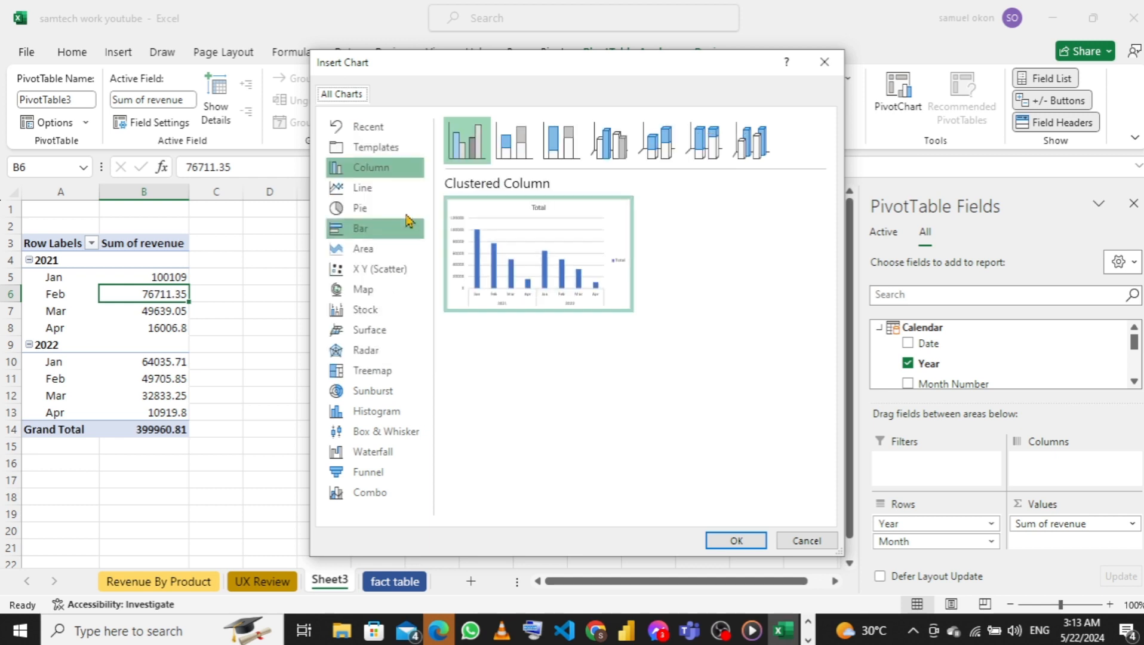
{"action": "left_click", "coordinate": [361, 190]}
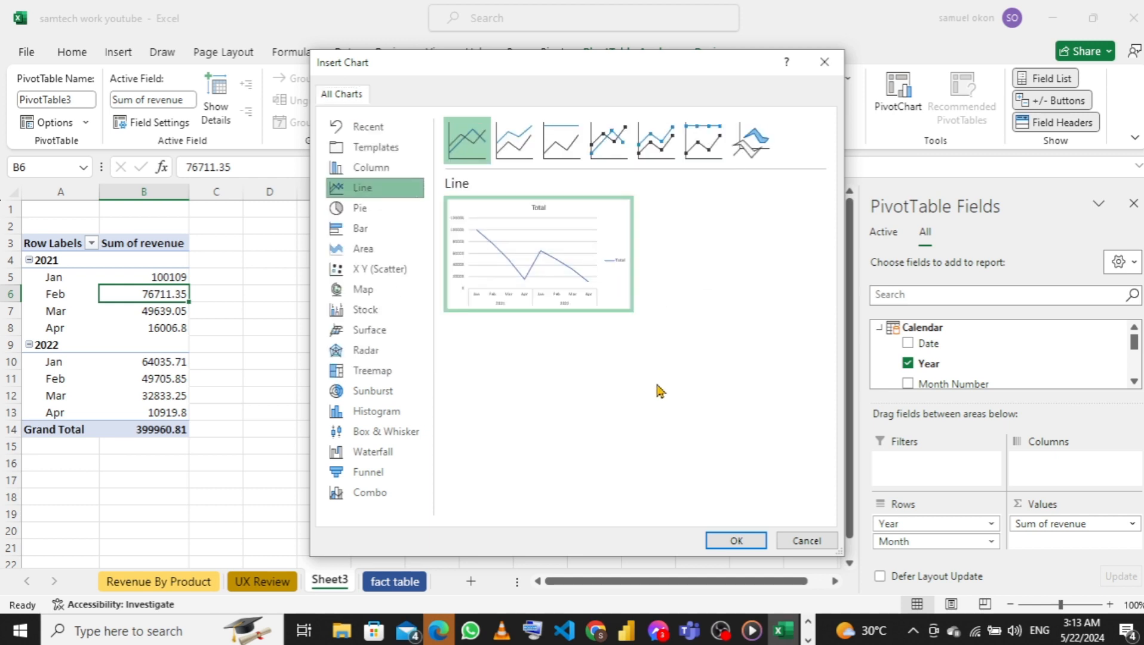
{"action": "left_click", "coordinate": [805, 541]}
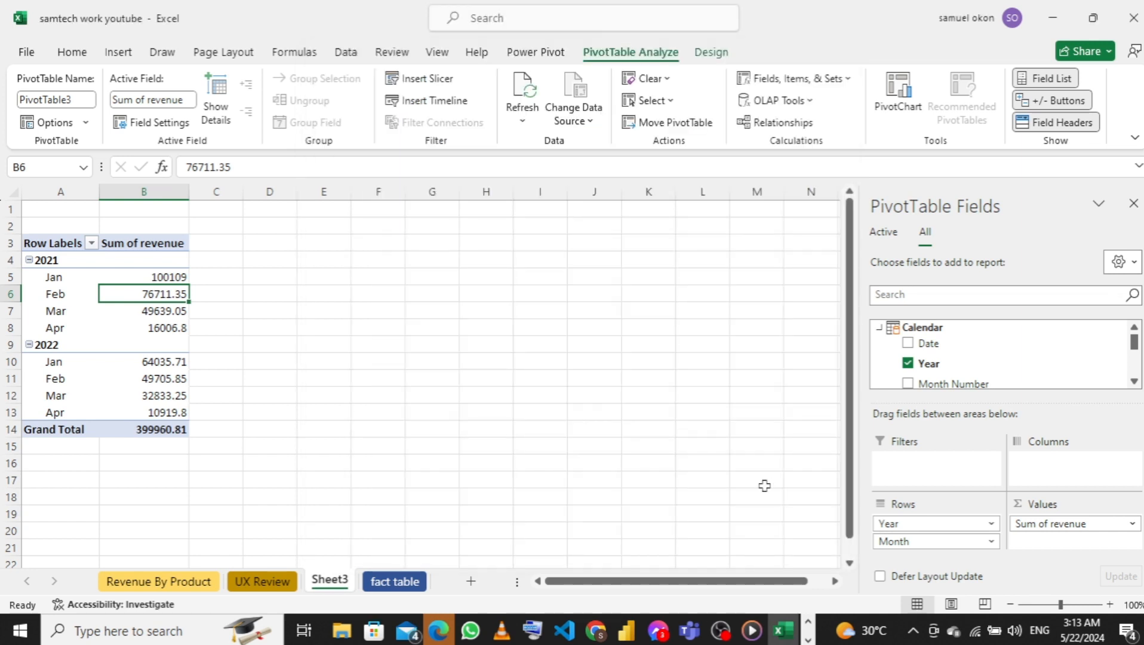
Rename the year-and-month revenue sheet as Sales Trend and colour its tab light green
{"action": "double_click", "coordinate": [327, 580]}
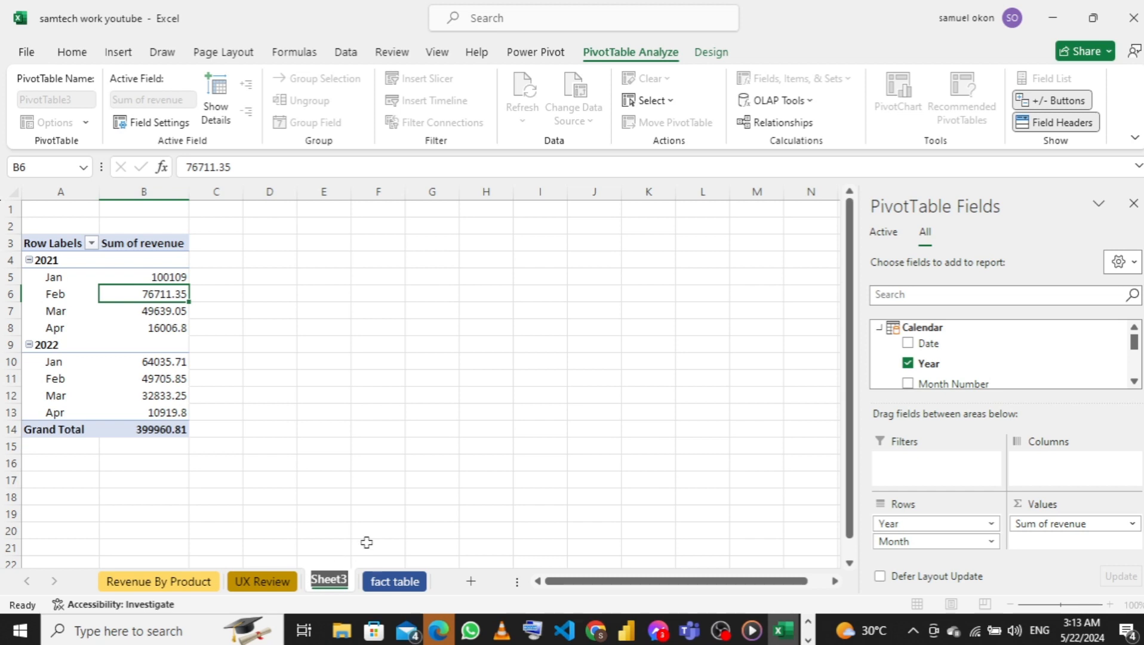
{"action": "type", "text": "S"}
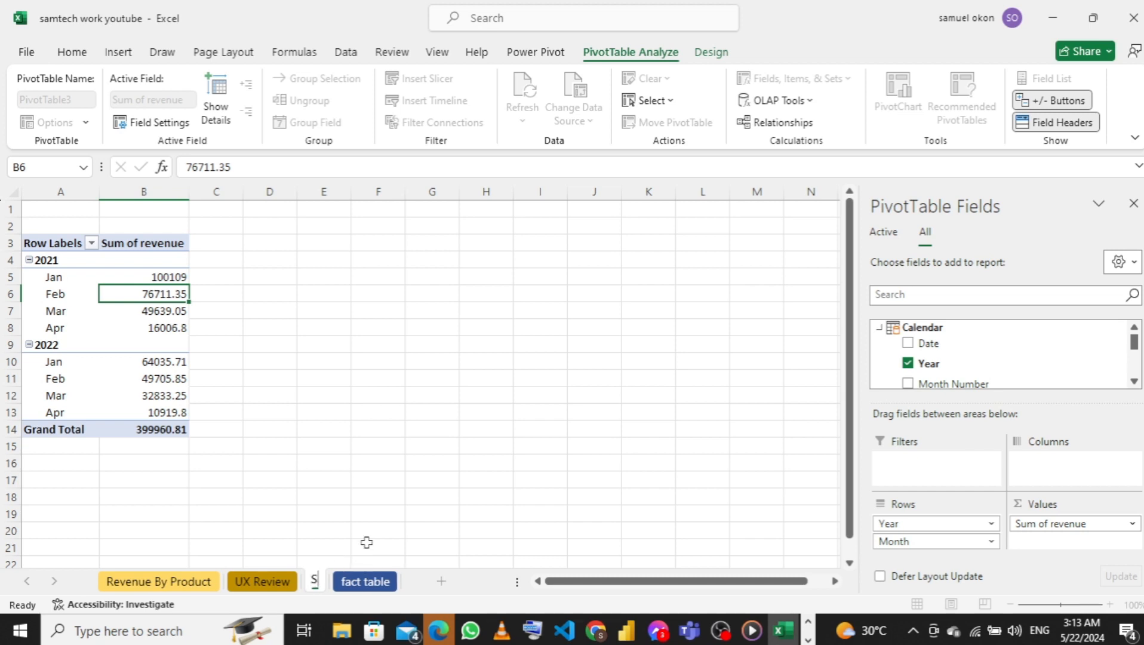
{"action": "type", "text": "ales"}
{"action": "key", "text": "Return"}
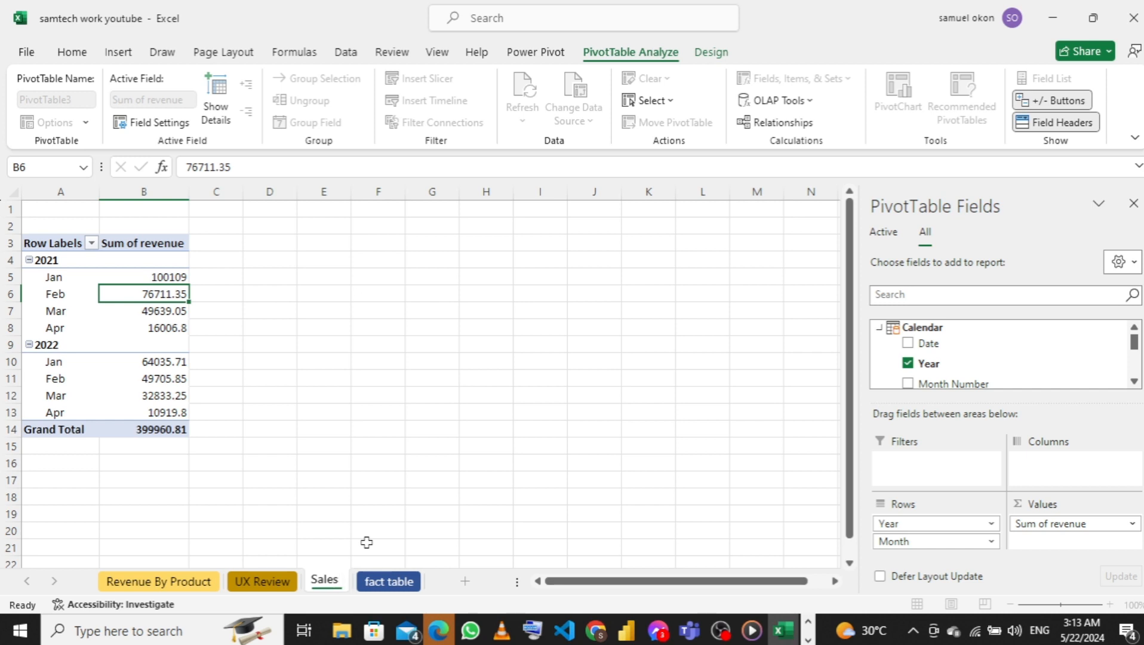
{"action": "type", "text": "Trend"}
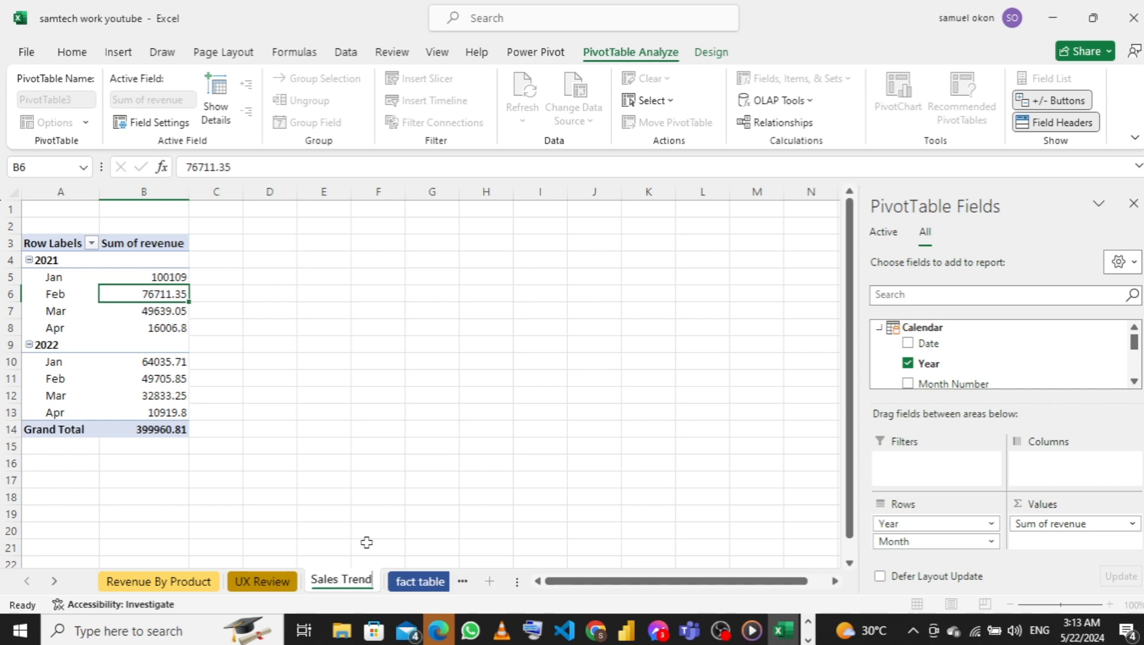
{"action": "key", "text": "Return"}
{"action": "right_click", "coordinate": [358, 581]}
{"action": "mouse_move", "coordinate": [436, 488]}
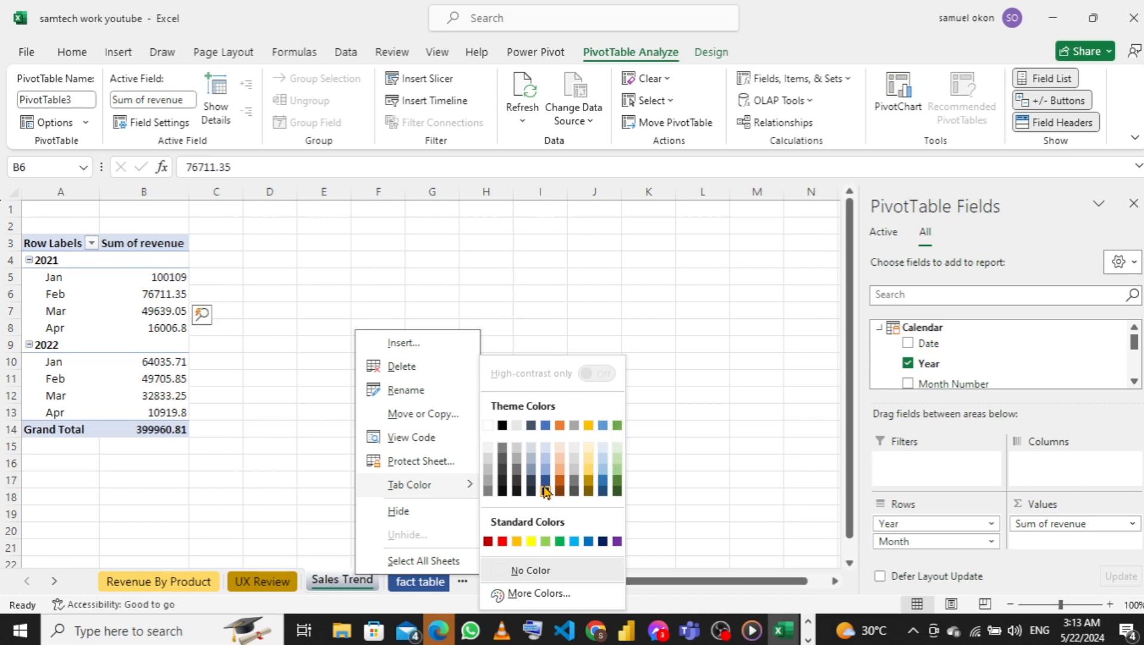
{"action": "left_click", "coordinate": [544, 542]}
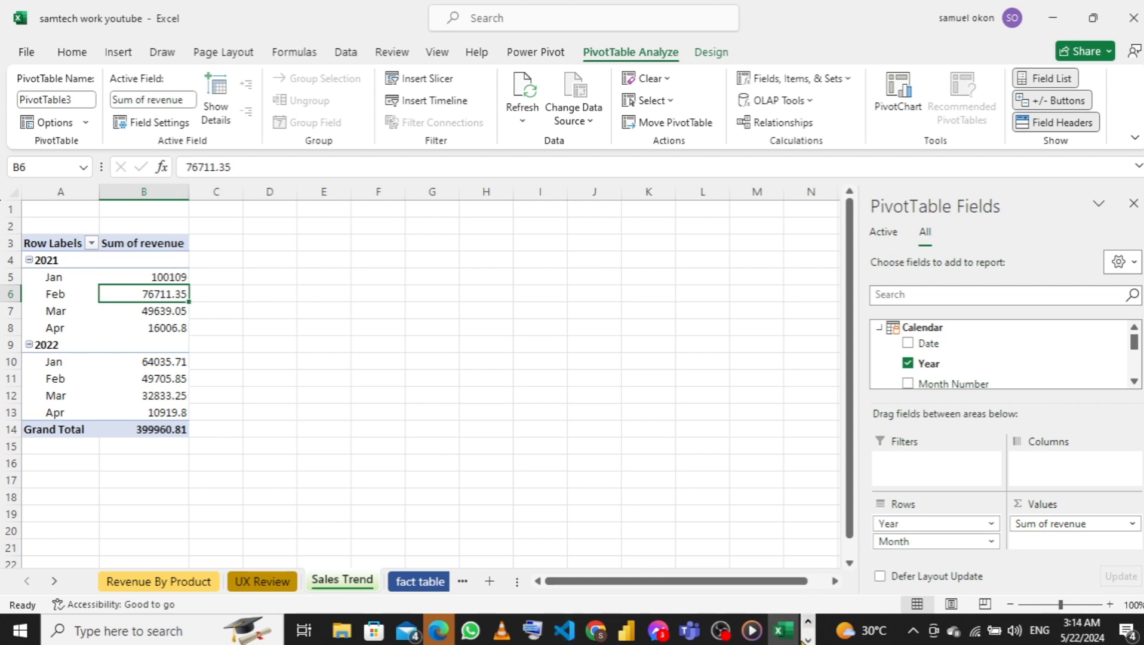
Preview the open Word document to check the next KPI and return to the Excel workbook
{"action": "left_click", "coordinate": [808, 640]}
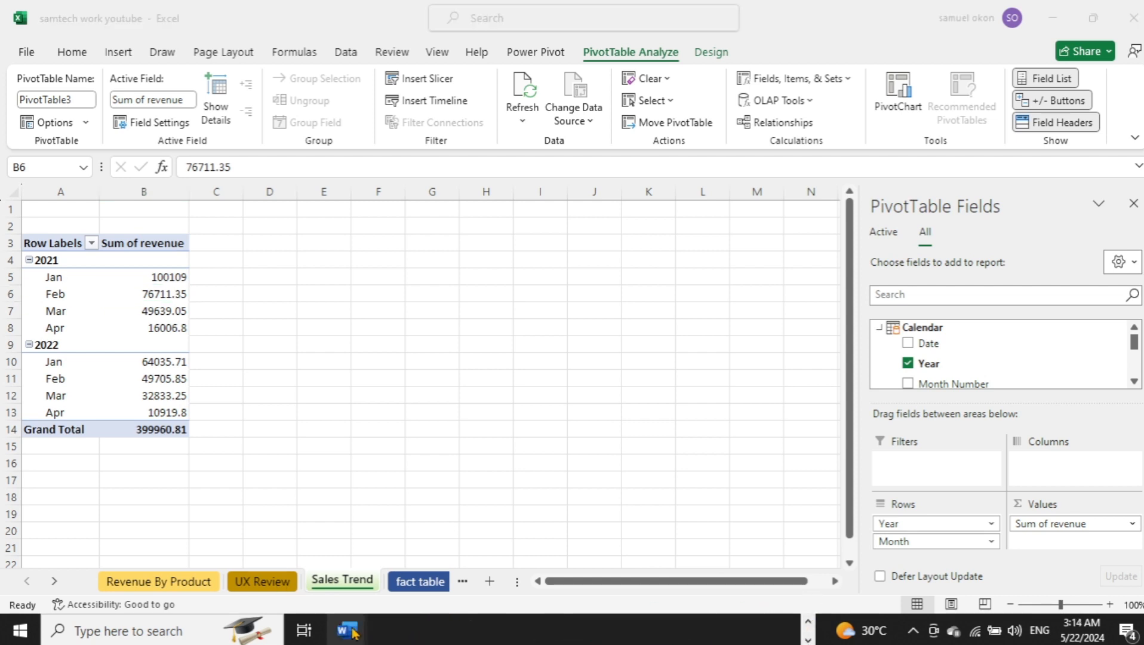
{"action": "mouse_move", "coordinate": [352, 633]}
{"action": "mouse_move", "coordinate": [445, 534]}
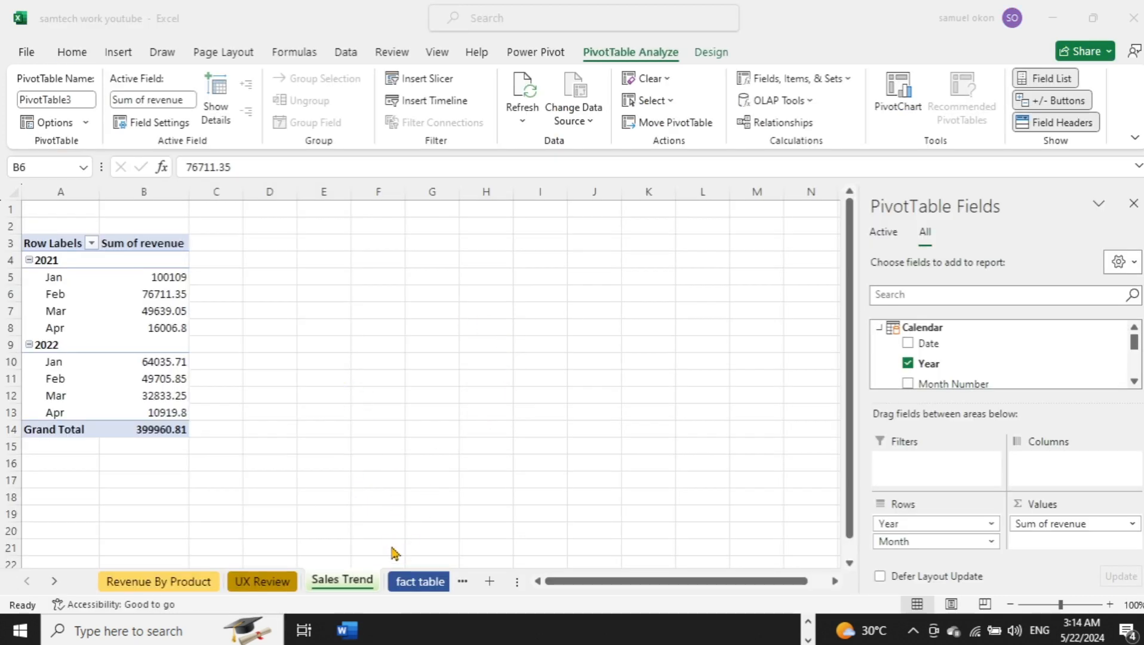
{"action": "left_click", "coordinate": [408, 580]}
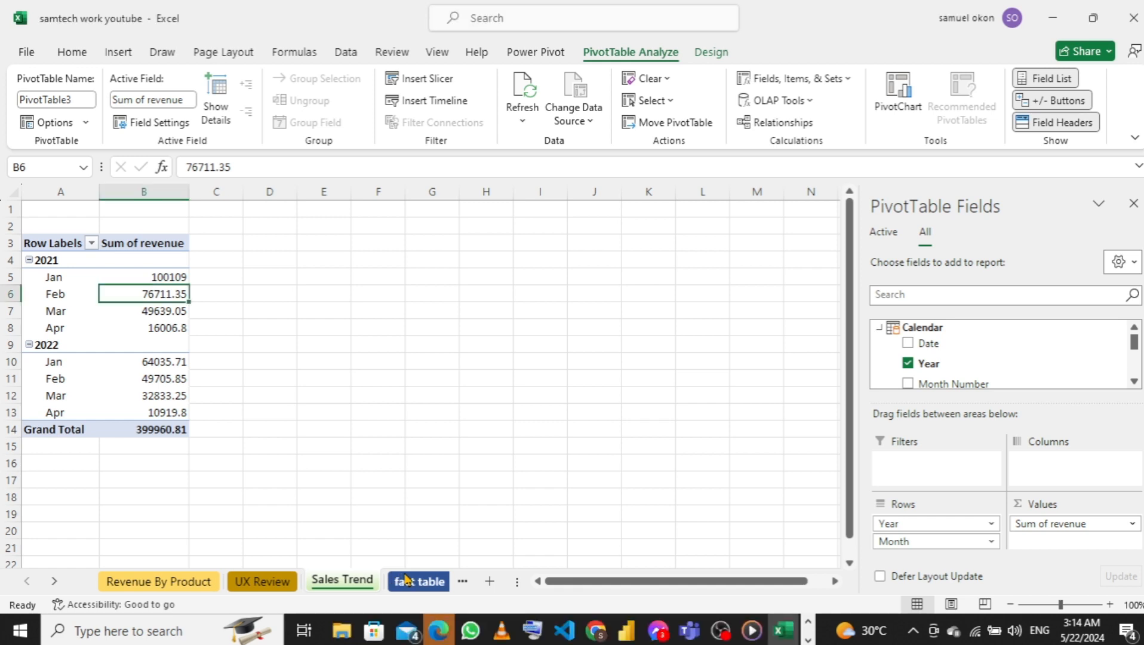
Insert another PivotTable from fact_table on a new worksheet, adding the data to the Data Model
{"action": "left_click", "coordinate": [405, 582]}
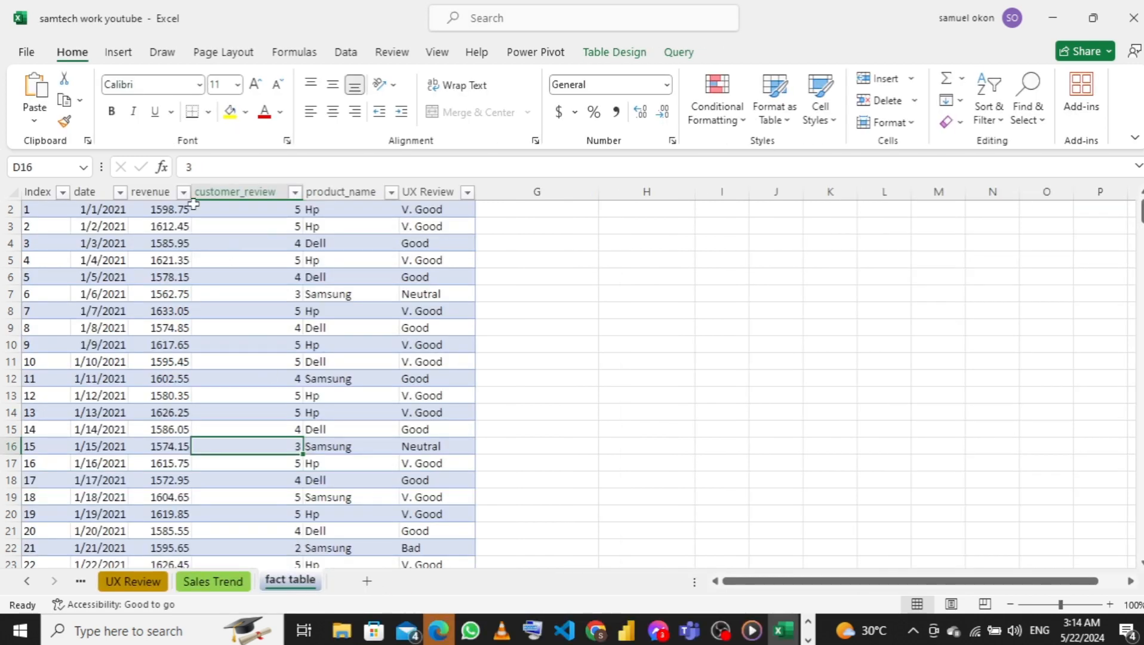
{"action": "left_click", "coordinate": [118, 55]}
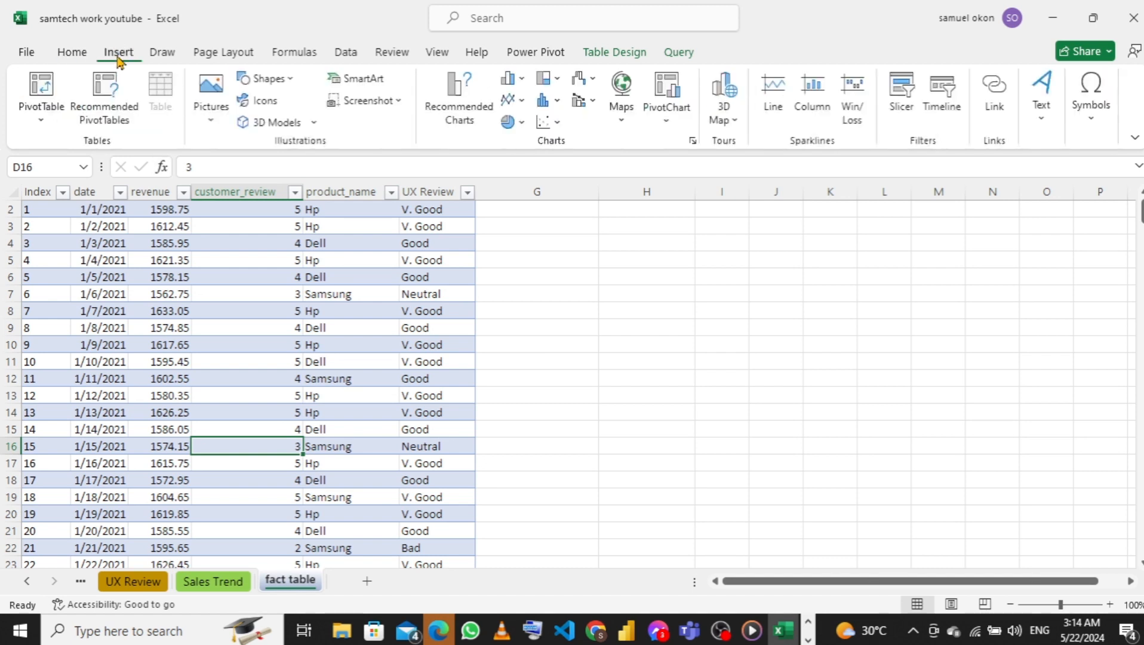
{"action": "left_click", "coordinate": [45, 127]}
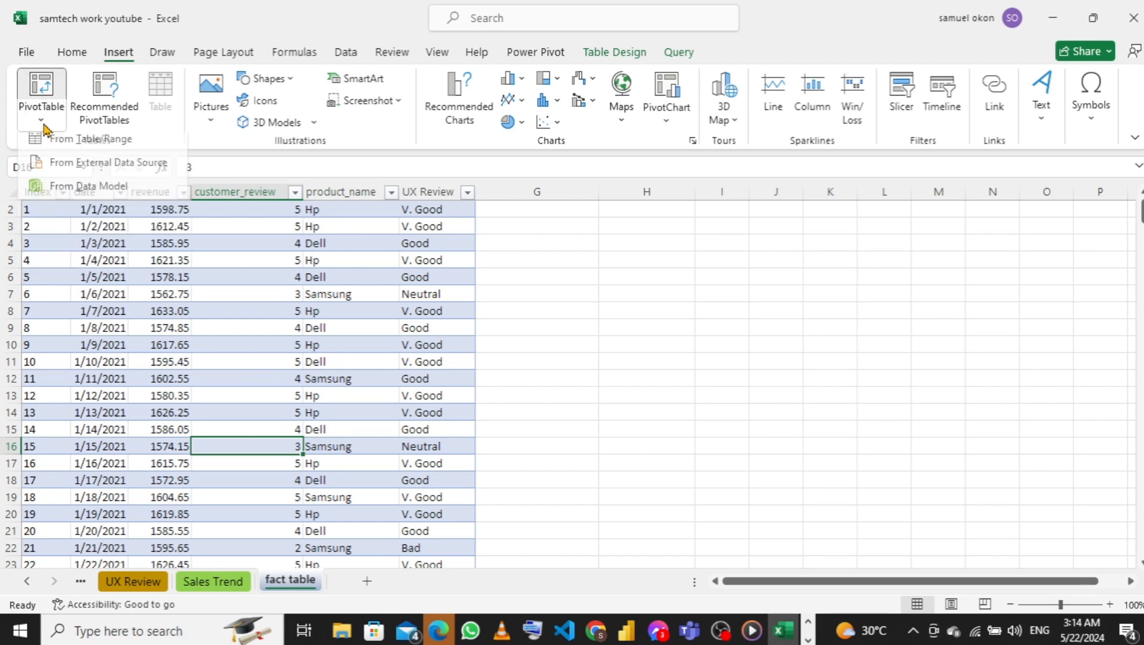
{"action": "left_click", "coordinate": [82, 151]}
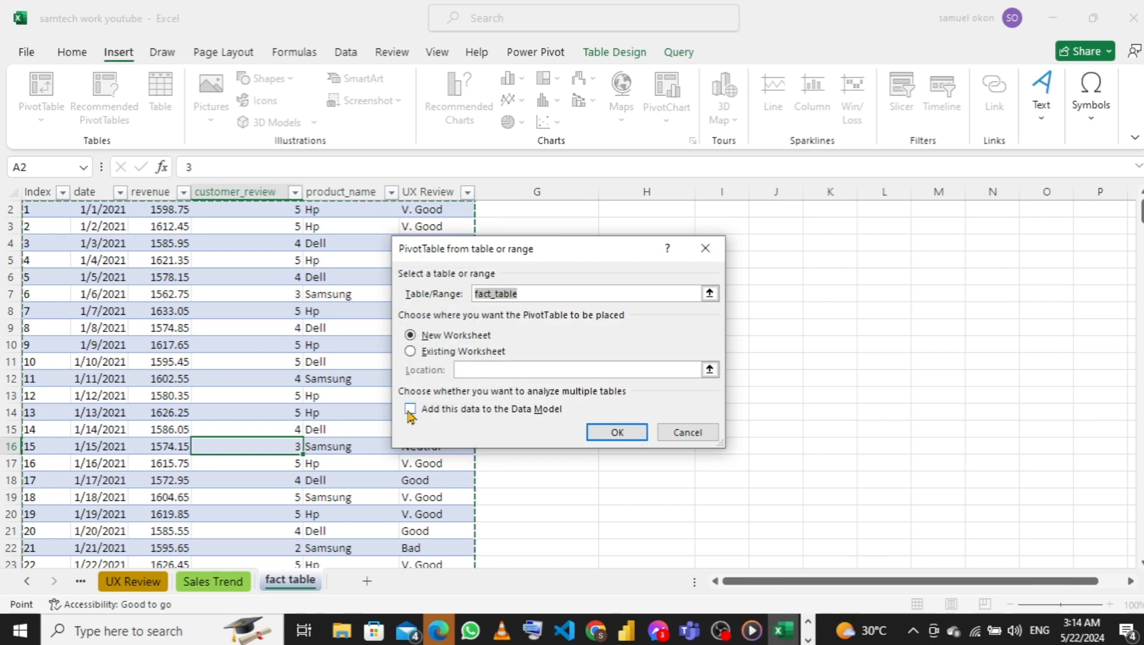
{"action": "left_click", "coordinate": [410, 410]}
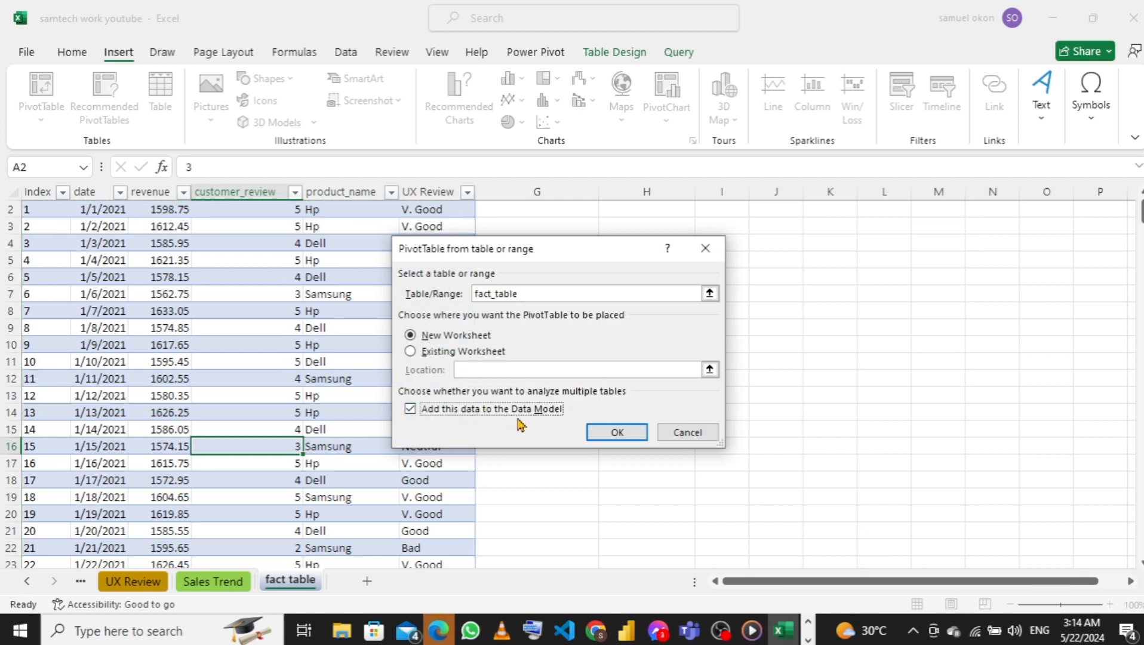
{"action": "left_click", "coordinate": [621, 436]}
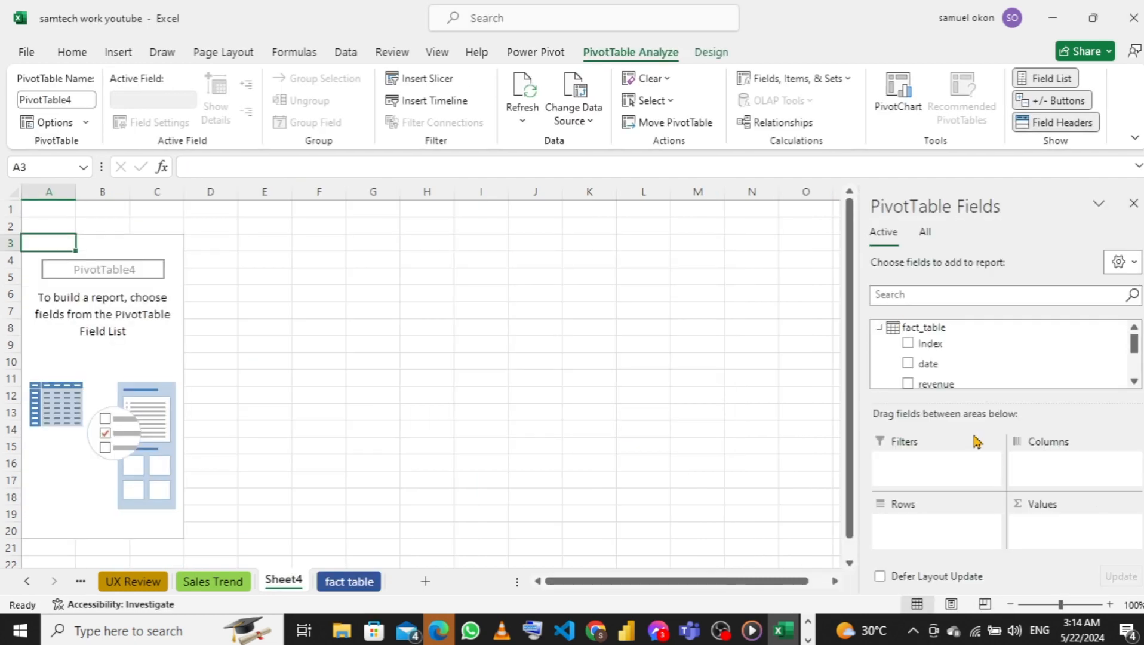
Fill the new PivotTable with the sum of revenue as values and the Calendar table's Day Of Week as rows
{"action": "scroll", "coordinate": [960, 360], "scroll_direction": "down", "scroll_amount": 1}
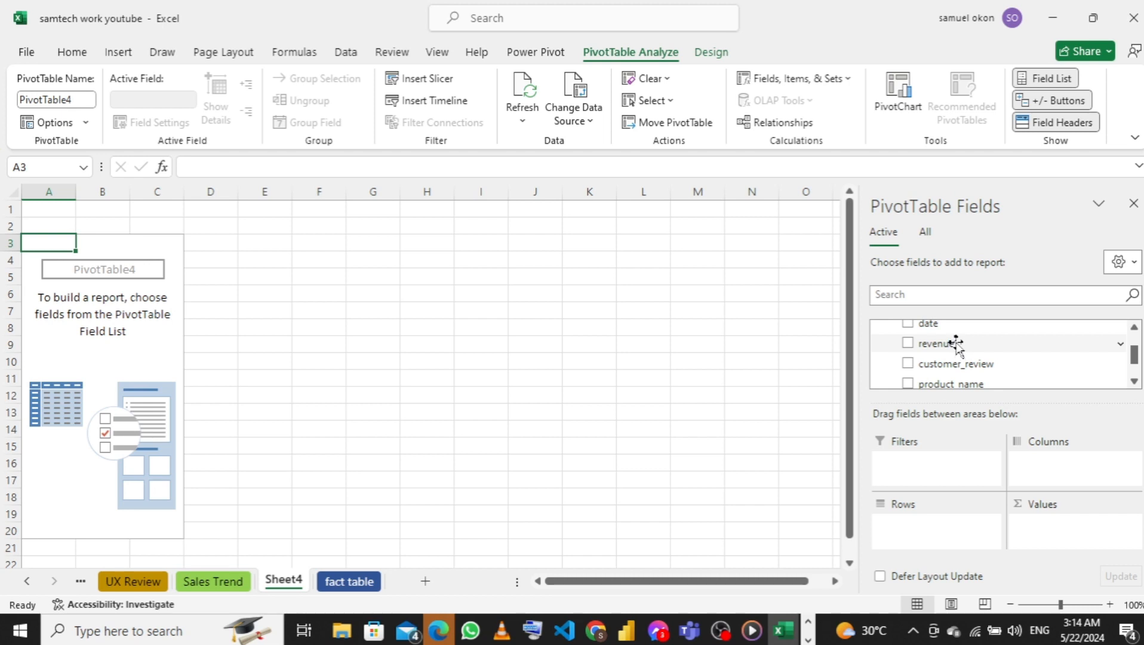
{"action": "left_click_drag", "start_coordinate": [954, 344], "coordinate": [1060, 540]}
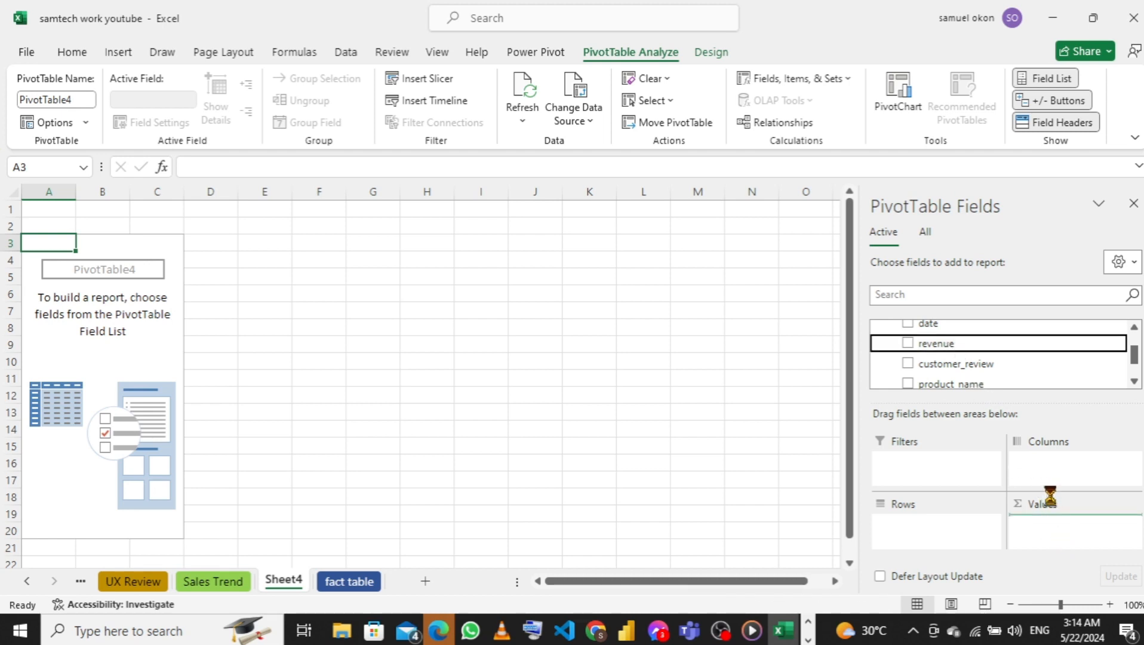
{"action": "scroll", "coordinate": [950, 362], "scroll_direction": "up", "scroll_amount": 1}
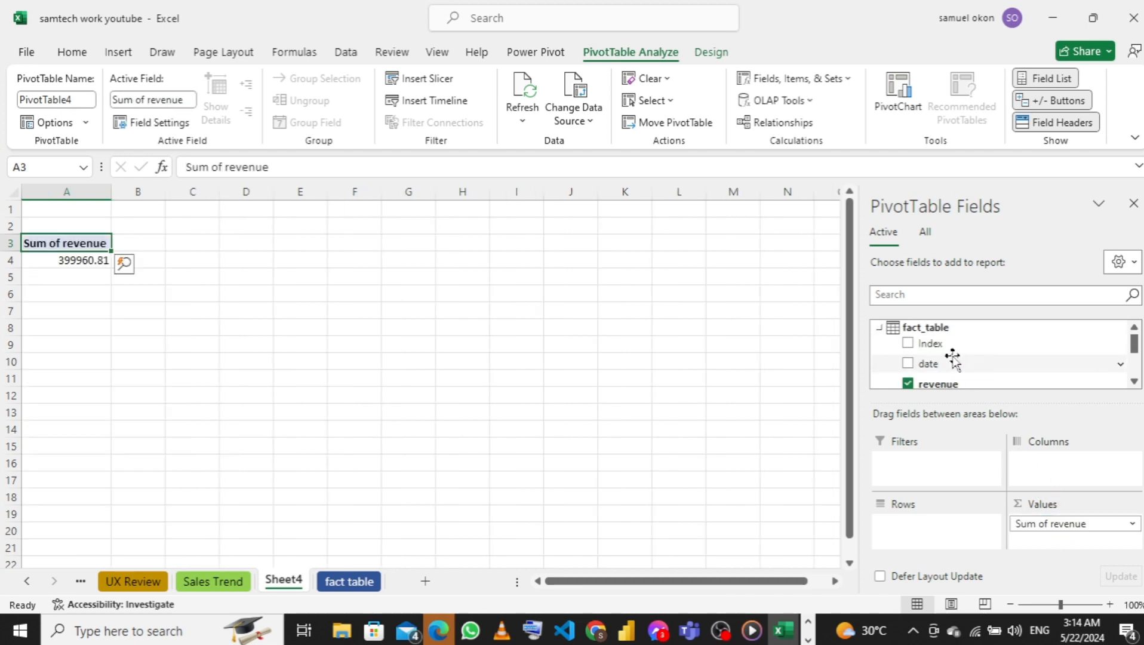
{"action": "scroll", "coordinate": [955, 362], "scroll_direction": "down", "scroll_amount": 2}
{"action": "scroll", "coordinate": [966, 360], "scroll_direction": "up", "scroll_amount": 2}
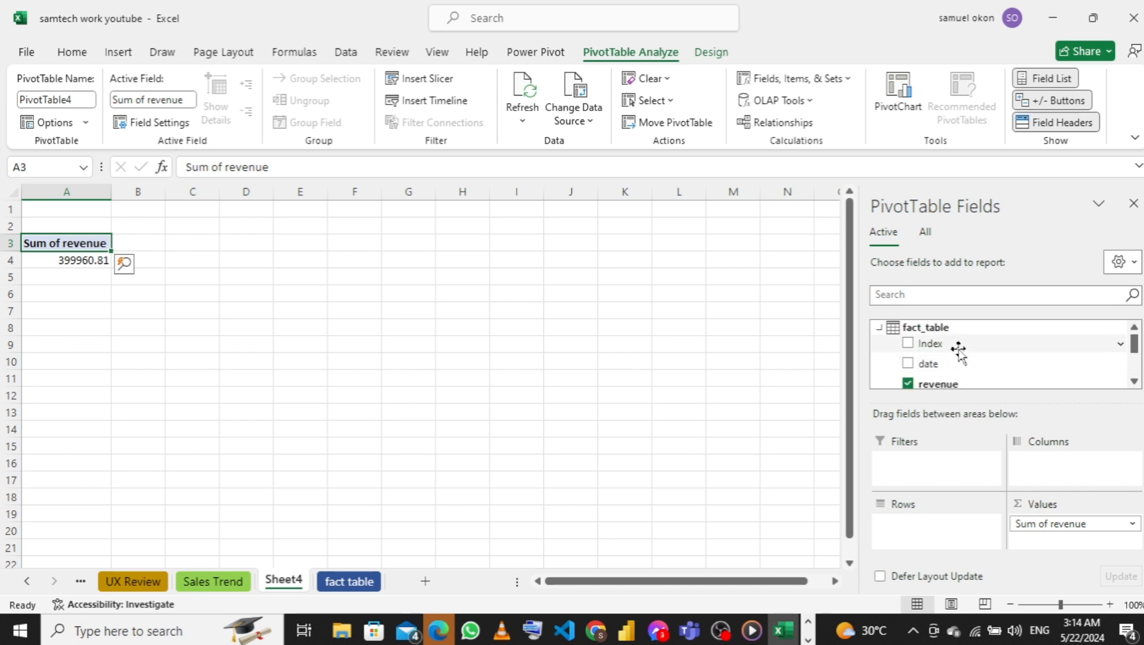
{"action": "scroll", "coordinate": [965, 361], "scroll_direction": "down", "scroll_amount": 2}
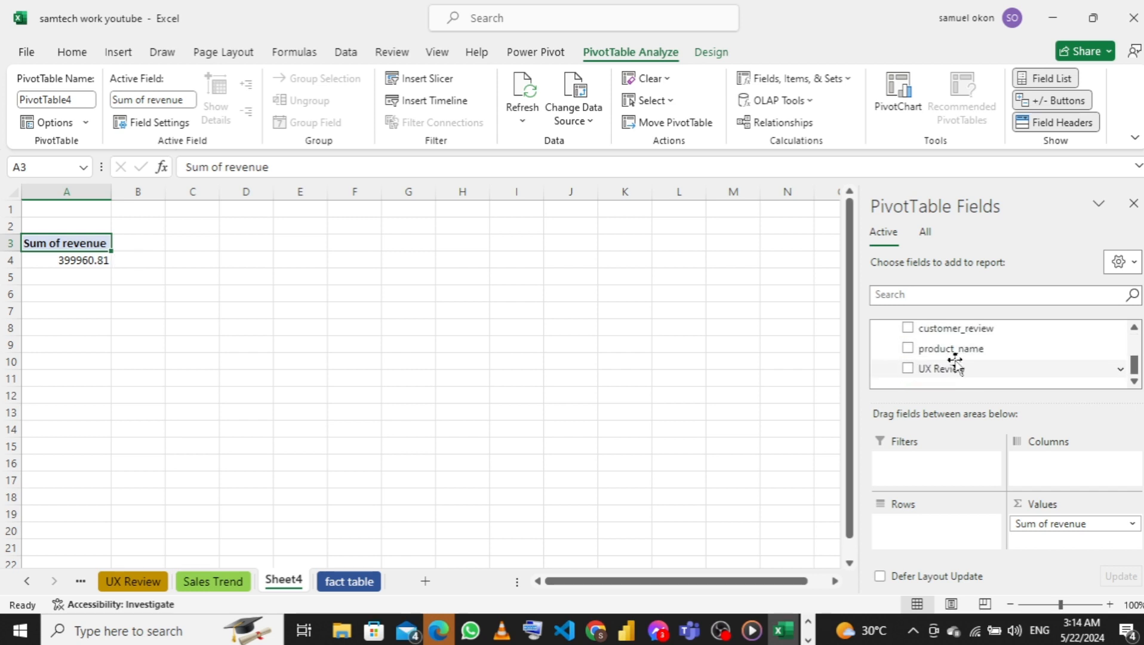
{"action": "left_click", "coordinate": [926, 234]}
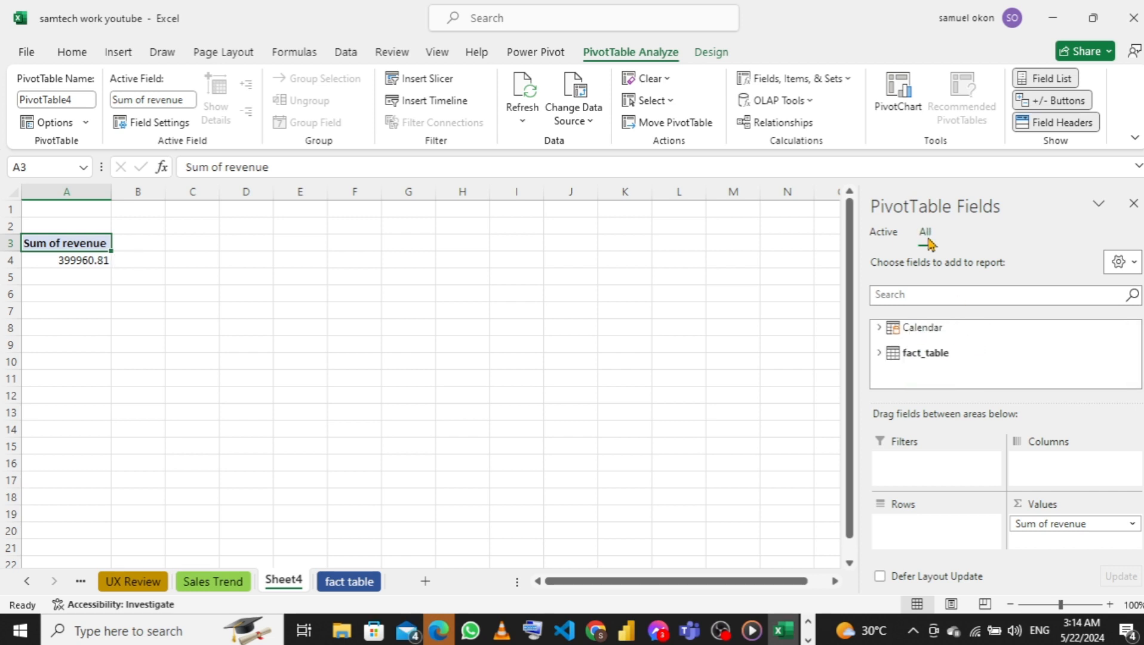
{"action": "left_click", "coordinate": [880, 329]}
{"action": "scroll", "coordinate": [935, 339], "scroll_direction": "down", "scroll_amount": 1}
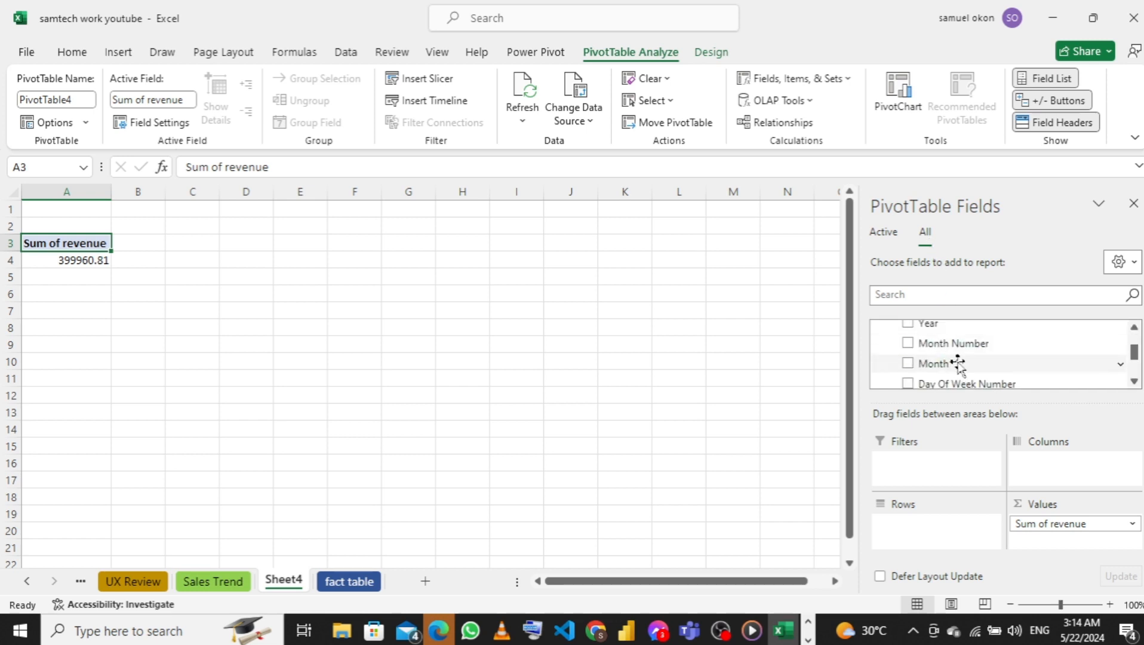
{"action": "scroll", "coordinate": [958, 363], "scroll_direction": "down", "scroll_amount": 1}
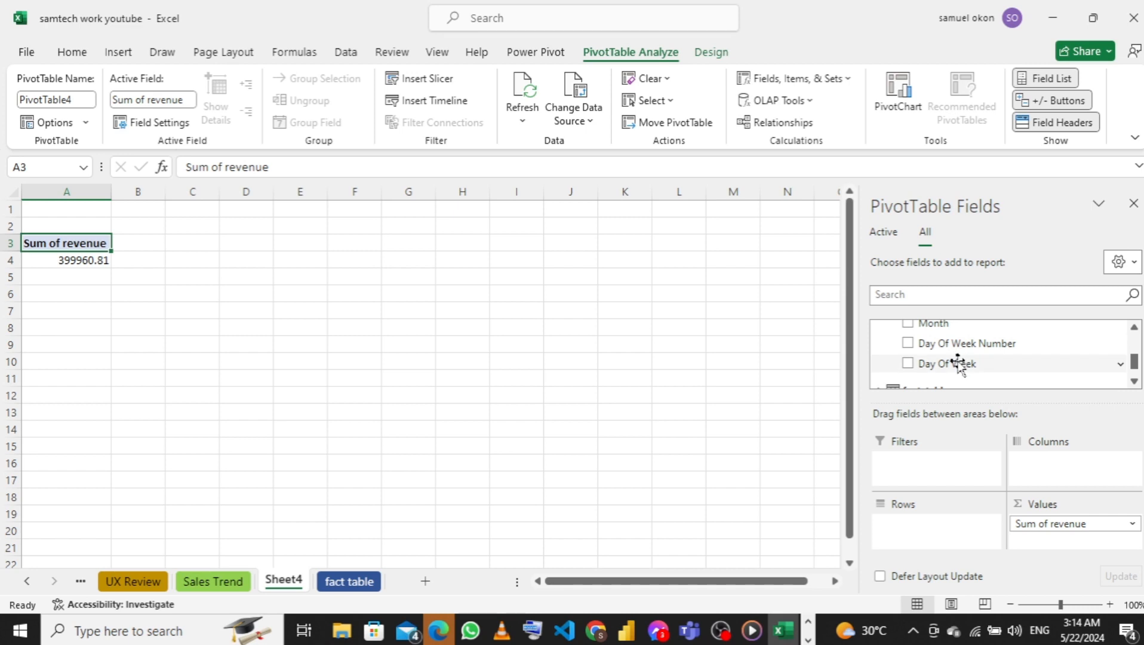
{"action": "left_click", "coordinate": [958, 362]}
{"action": "left_click_drag", "start_coordinate": [959, 363], "coordinate": [935, 547]}
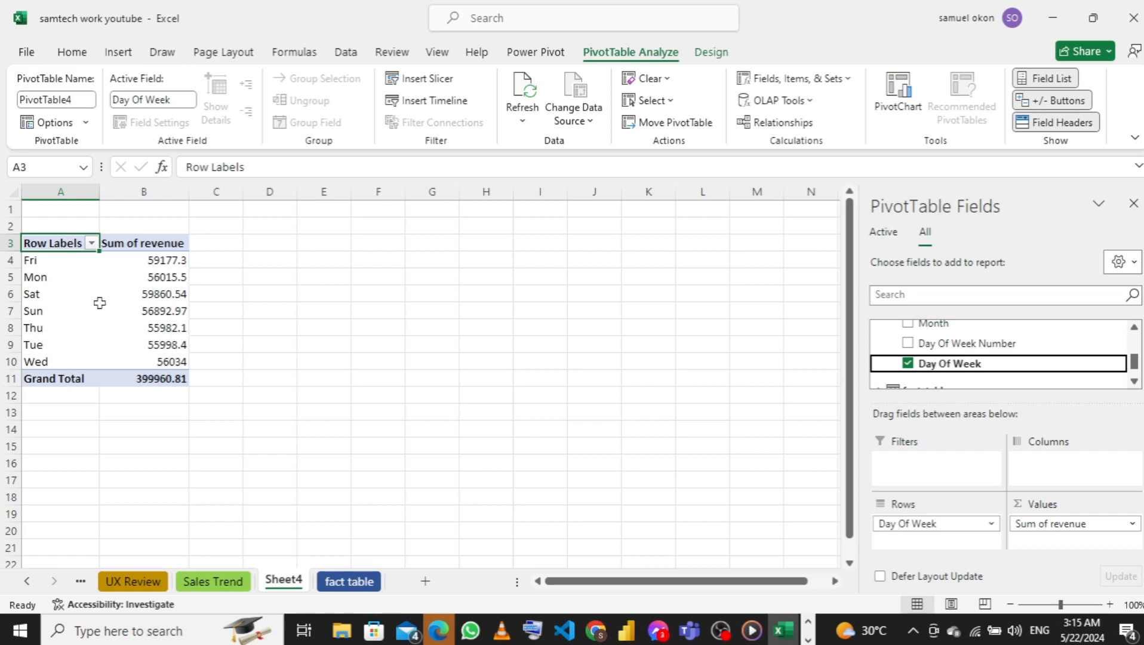
Sort the Calendar table's Day Of Week column by Day Of Week Number in the Power Pivot data model and return to the worksheet
{"action": "left_click", "coordinate": [523, 58]}
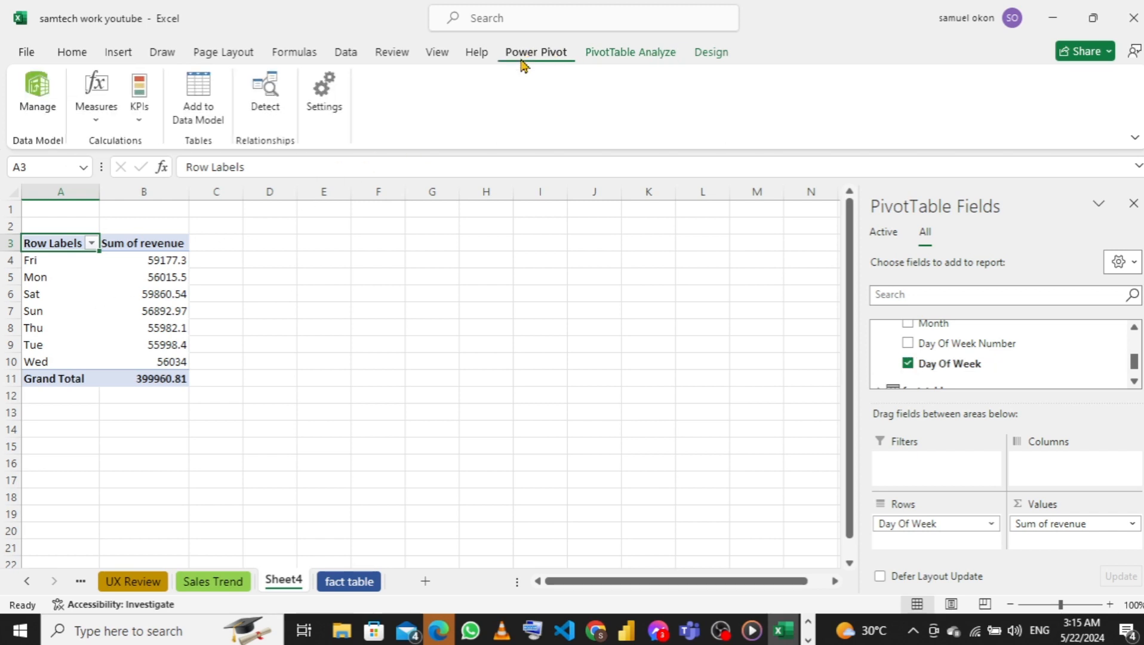
{"action": "left_click", "coordinate": [24, 106]}
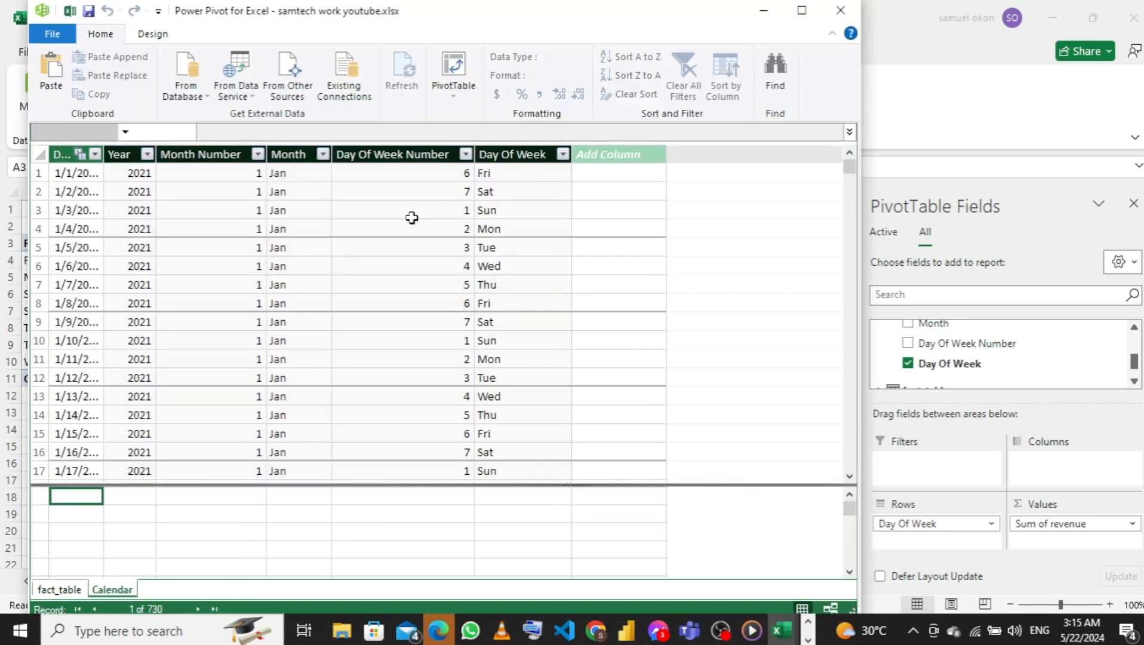
{"action": "left_click", "coordinate": [524, 153]}
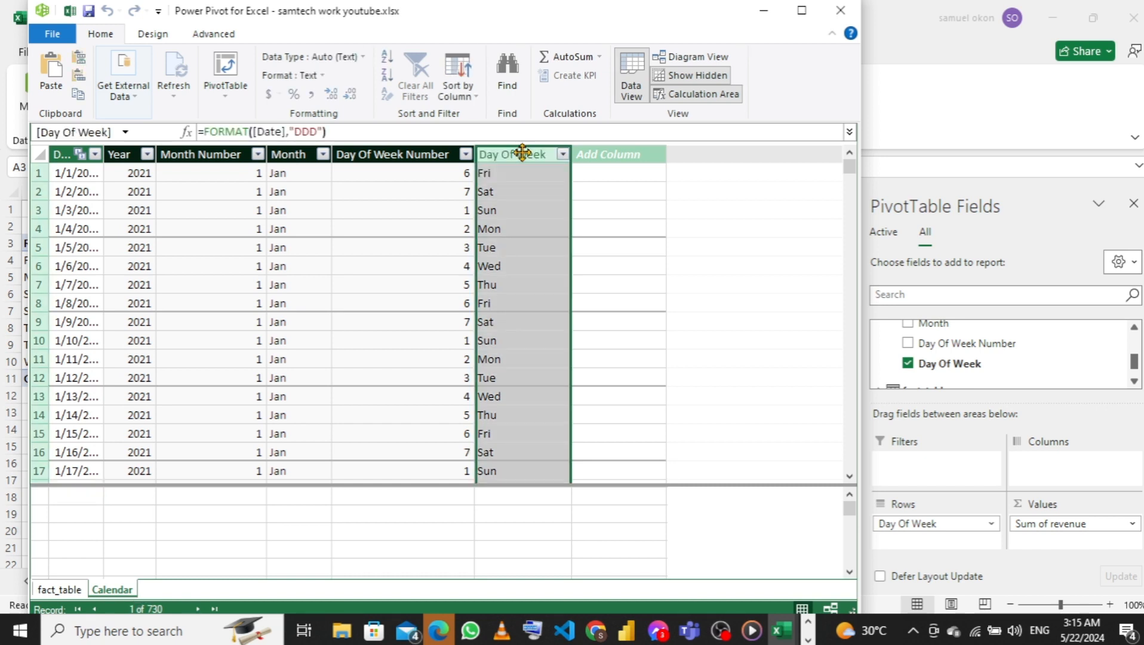
{"action": "left_click", "coordinate": [478, 105]}
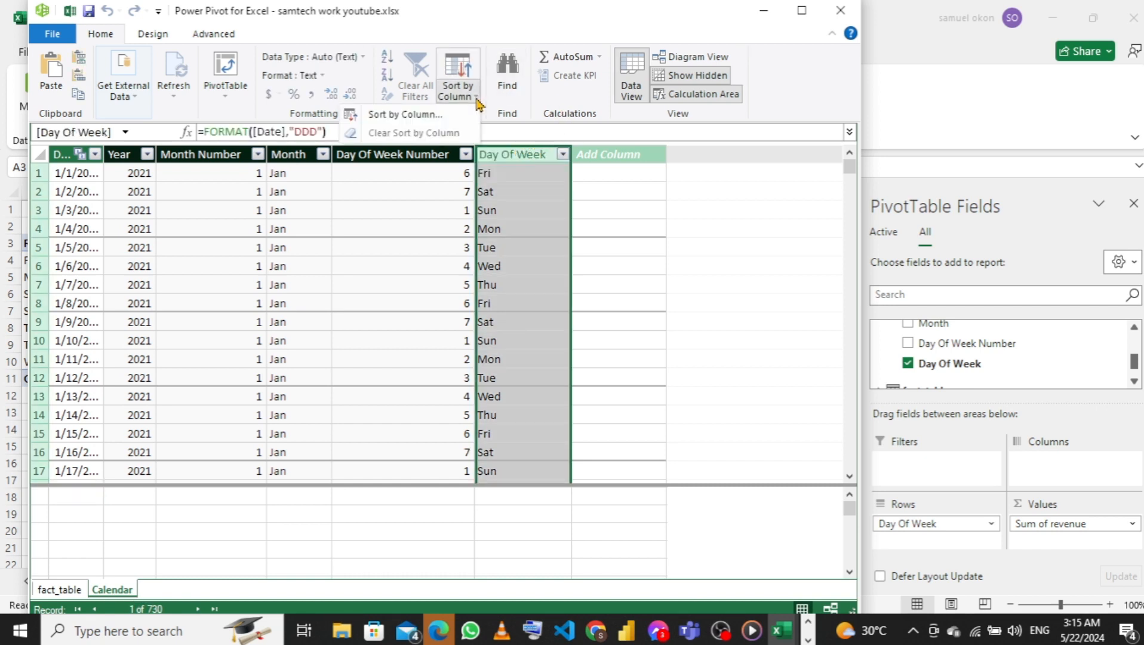
{"action": "left_click", "coordinate": [428, 119]}
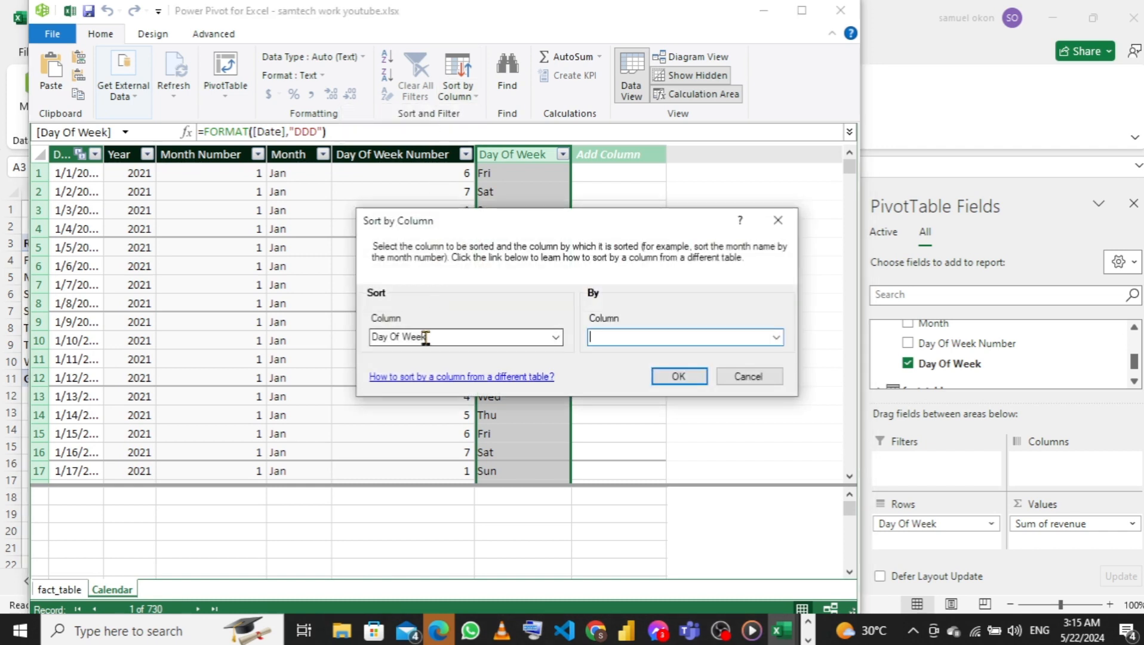
{"action": "left_click", "coordinate": [777, 337]}
{"action": "left_click", "coordinate": [777, 337]}
{"action": "left_click", "coordinate": [776, 337]}
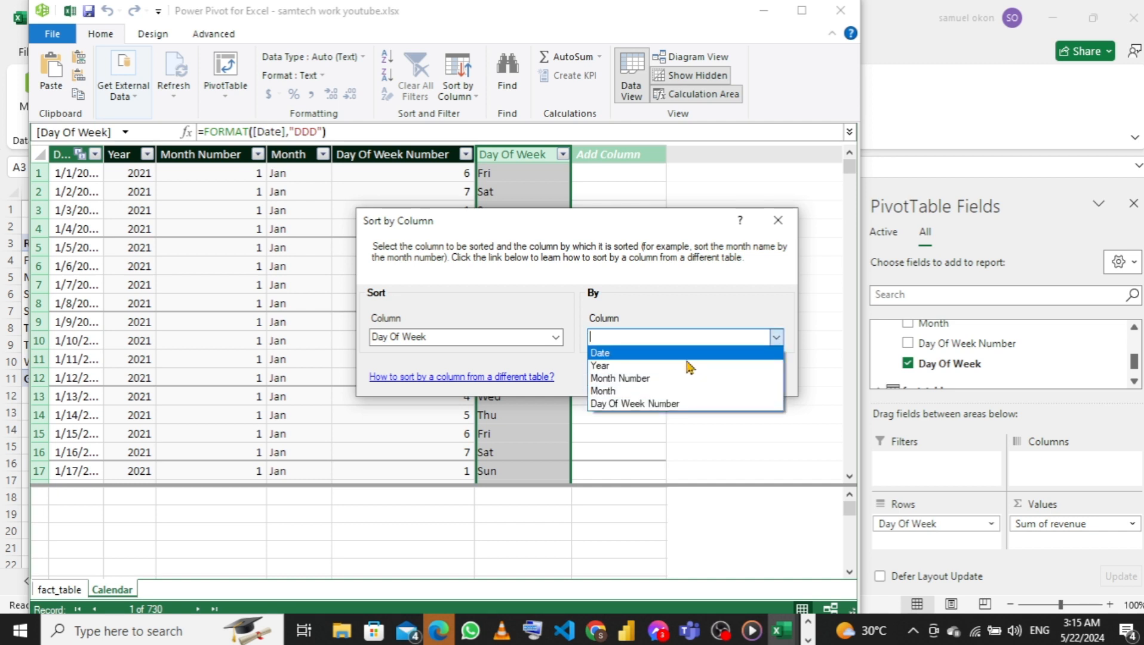
{"action": "left_click", "coordinate": [643, 404]}
{"action": "left_click", "coordinate": [678, 381]}
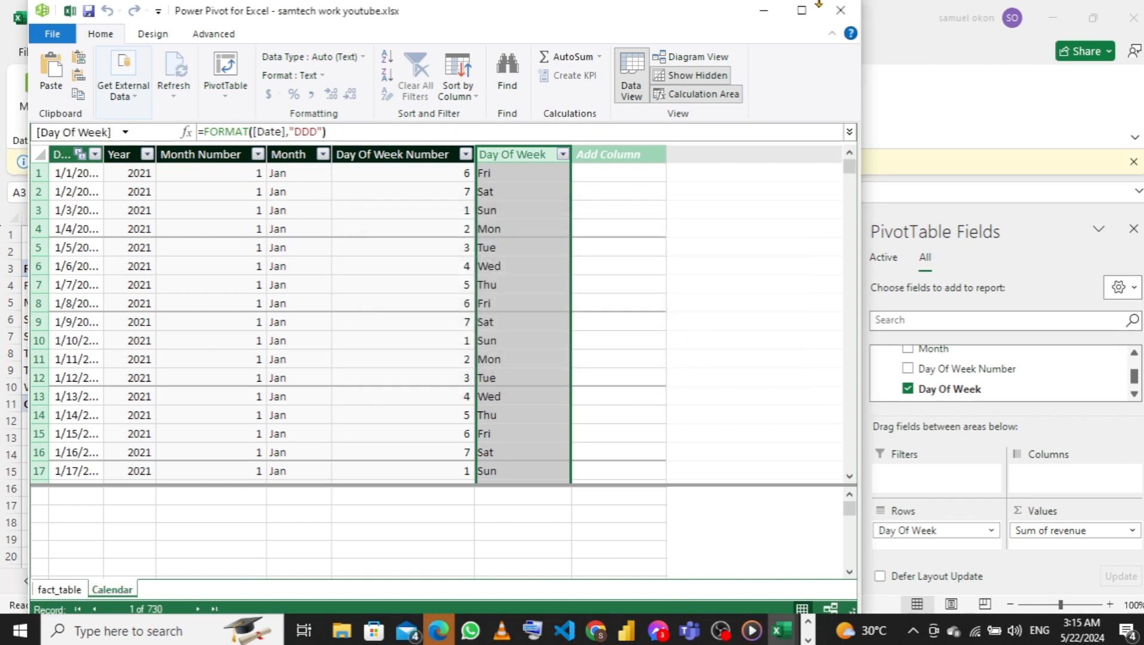
{"action": "left_click", "coordinate": [839, 15]}
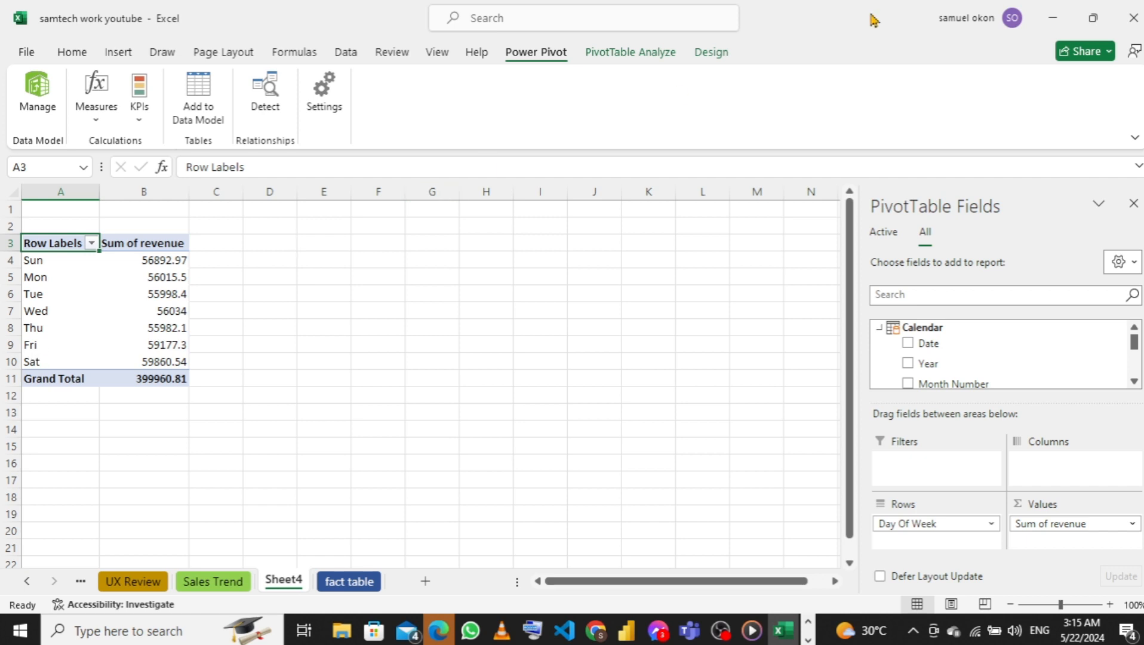
Rename the weekday revenue PivotTable's sheet as Revenue by day of week
{"action": "double_click", "coordinate": [280, 583]}
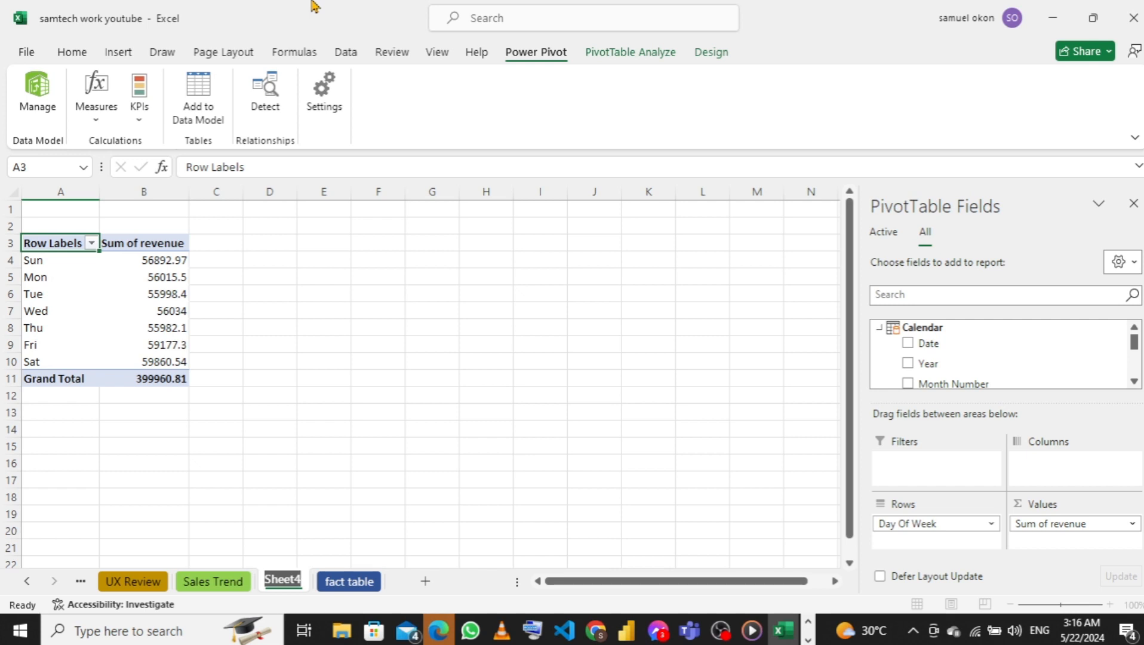
{"action": "type", "text": "R"}
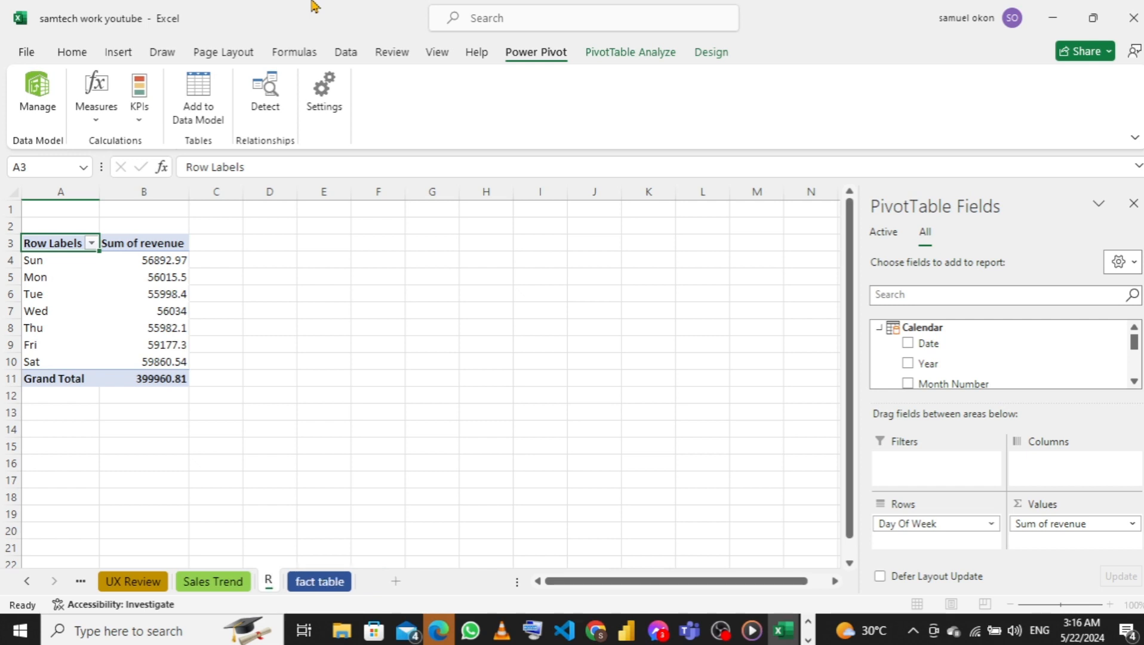
{"action": "type", "text": "ebe"}
{"action": "key", "text": "BackSpace"}
{"action": "key", "text": "BackSpace"}
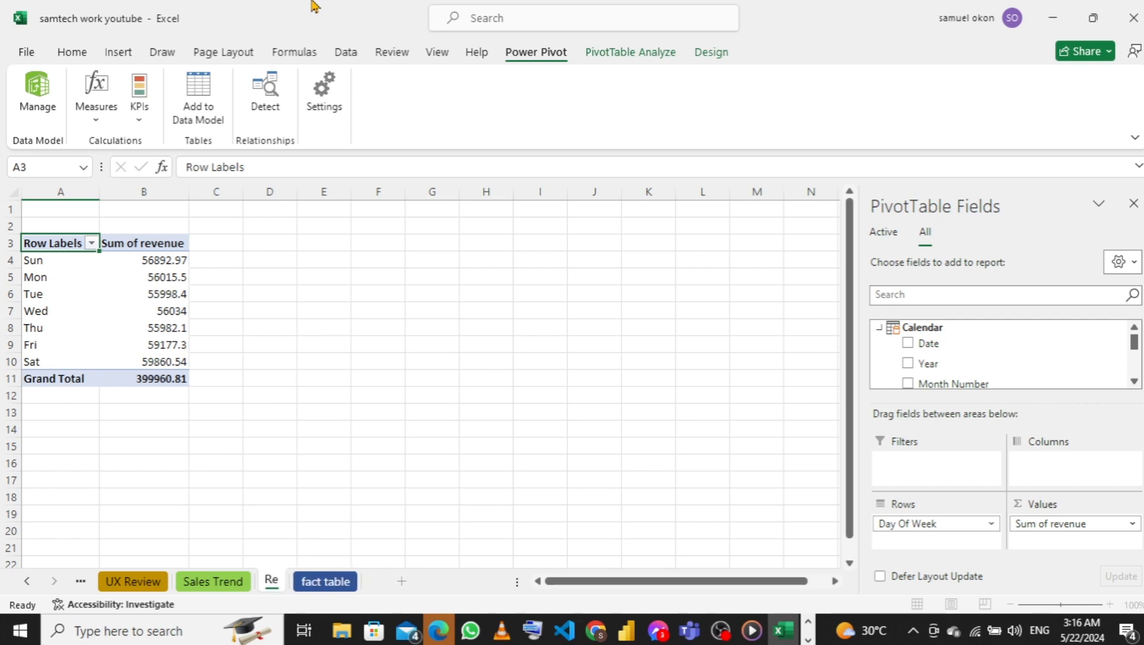
{"action": "type", "text": "ve"}
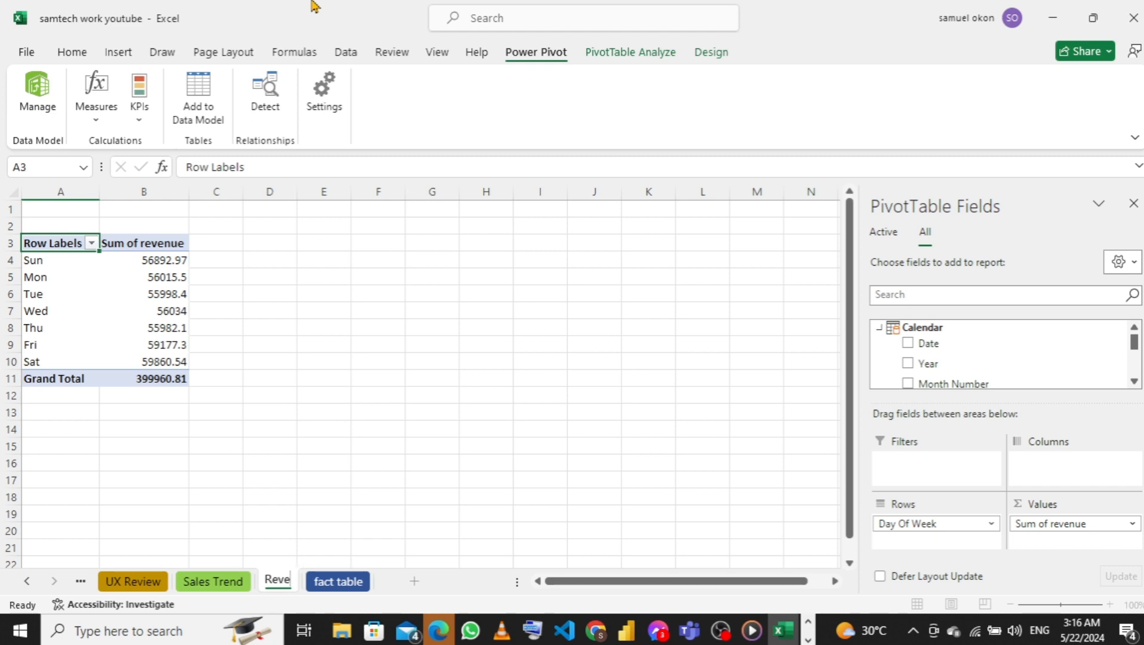
{"action": "type", "text": "n"}
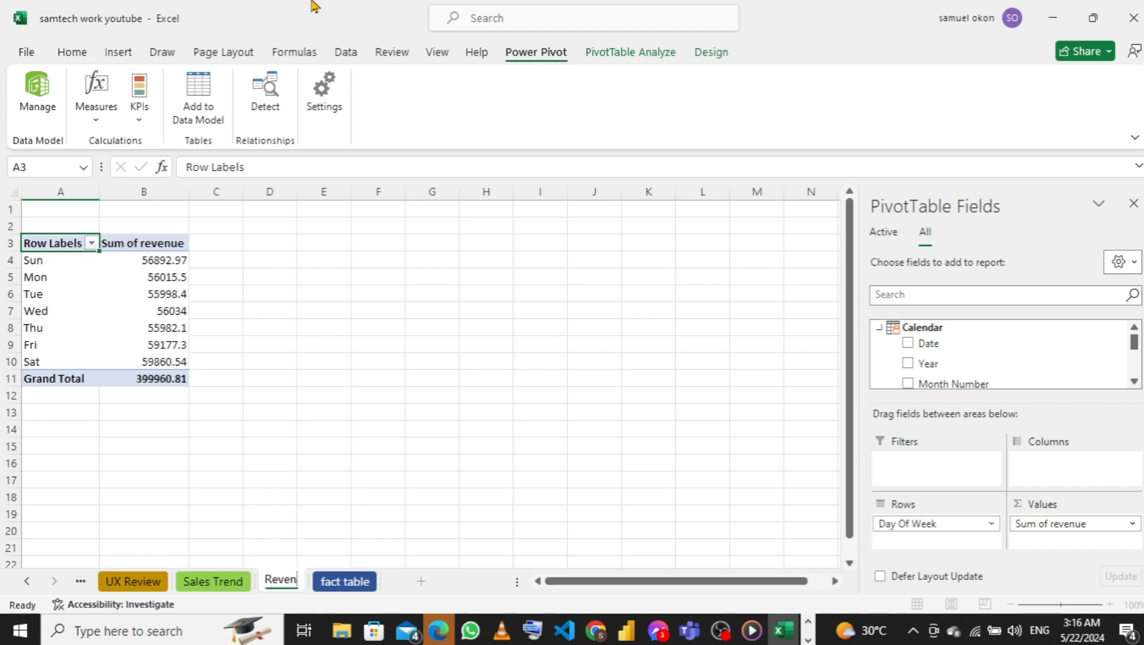
{"action": "type", "text": "ue by day"}
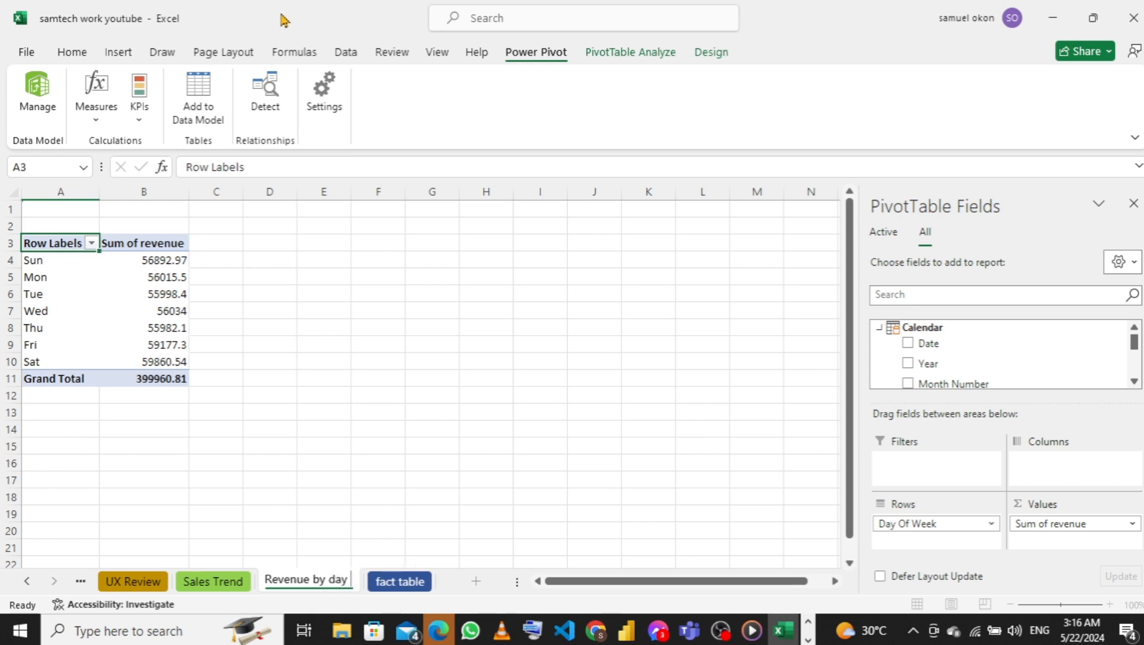
{"action": "type", "text": " of week"}
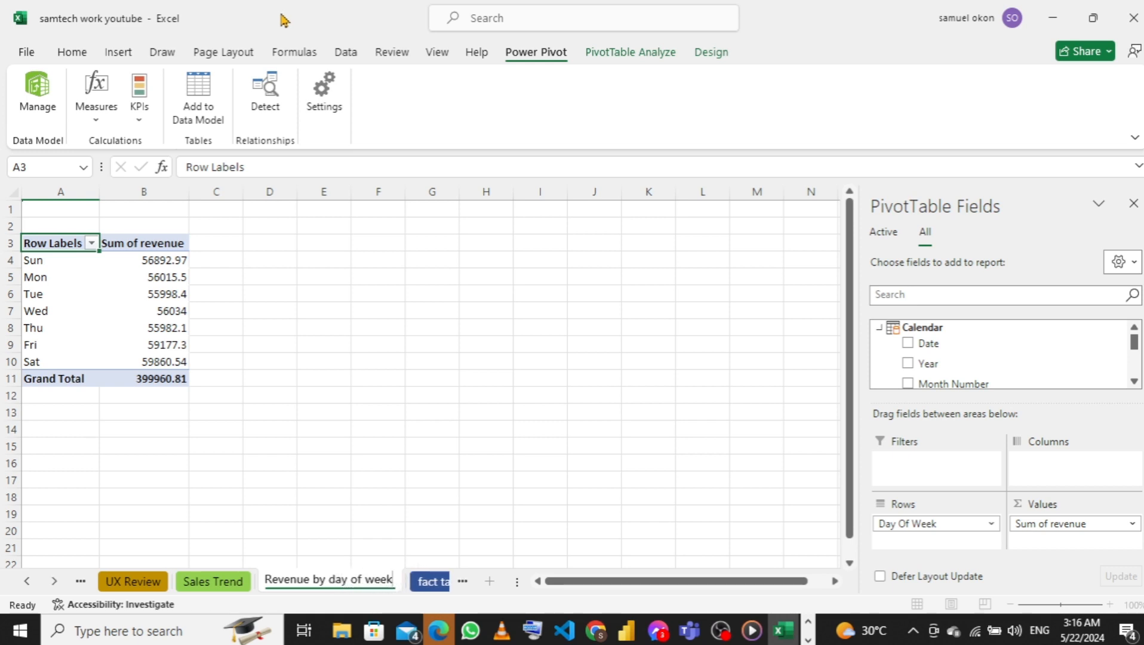
{"action": "key", "text": "Return"}
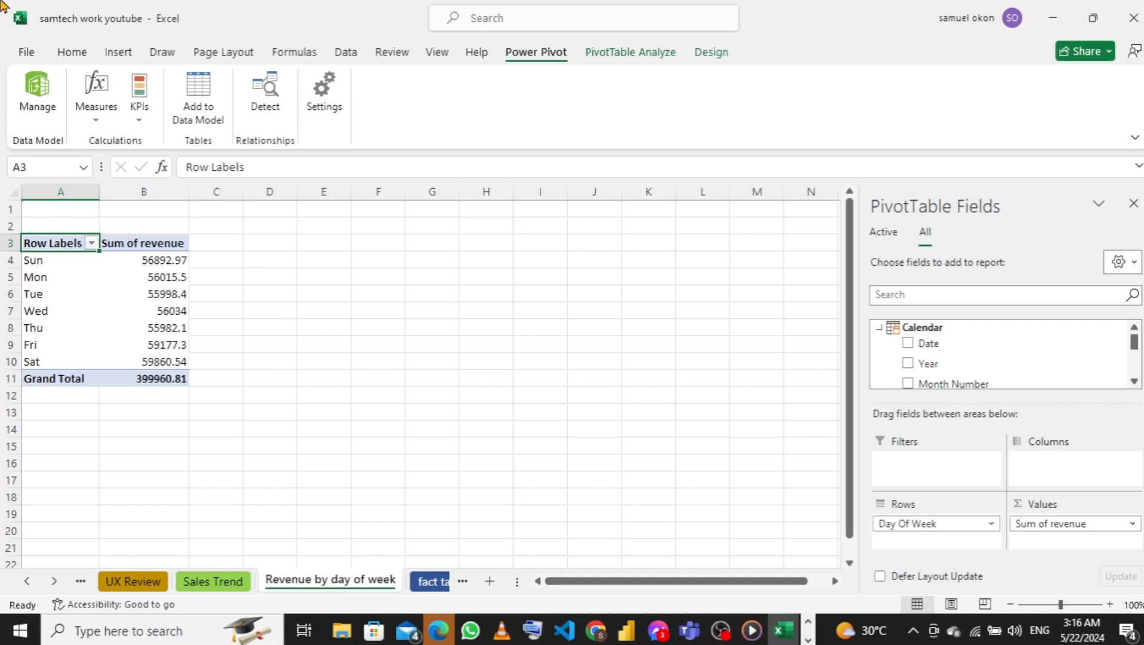
Colour the Revenue by day of week sheet's tab dark green
{"action": "mouse_move", "coordinate": [145, 313]}
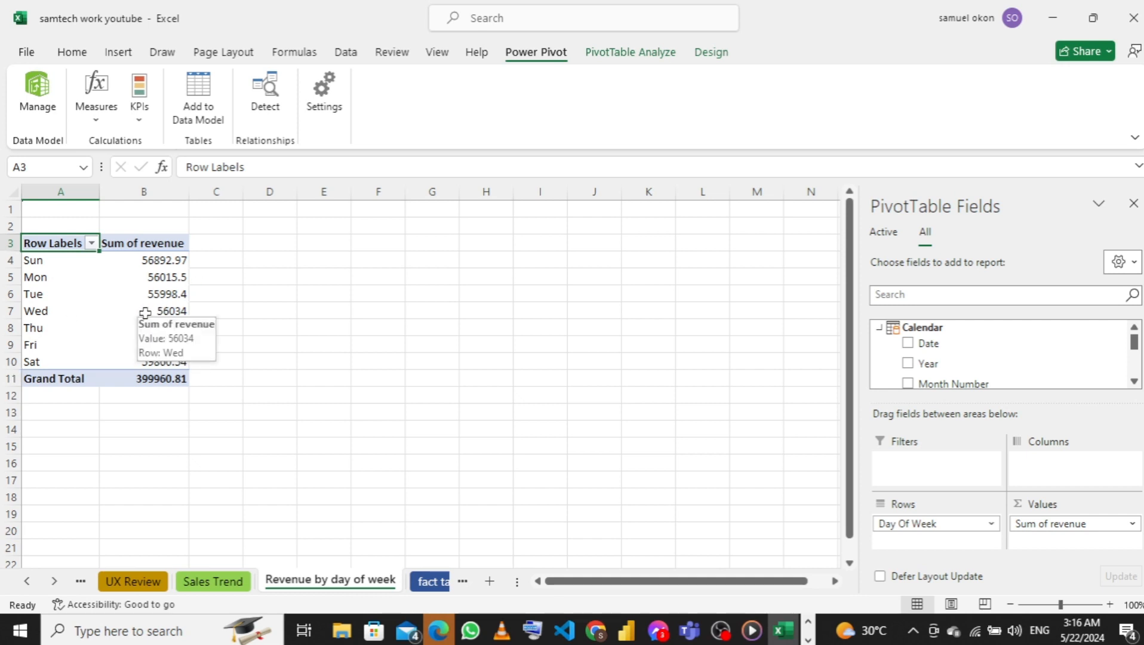
{"action": "right_click", "coordinate": [330, 590]}
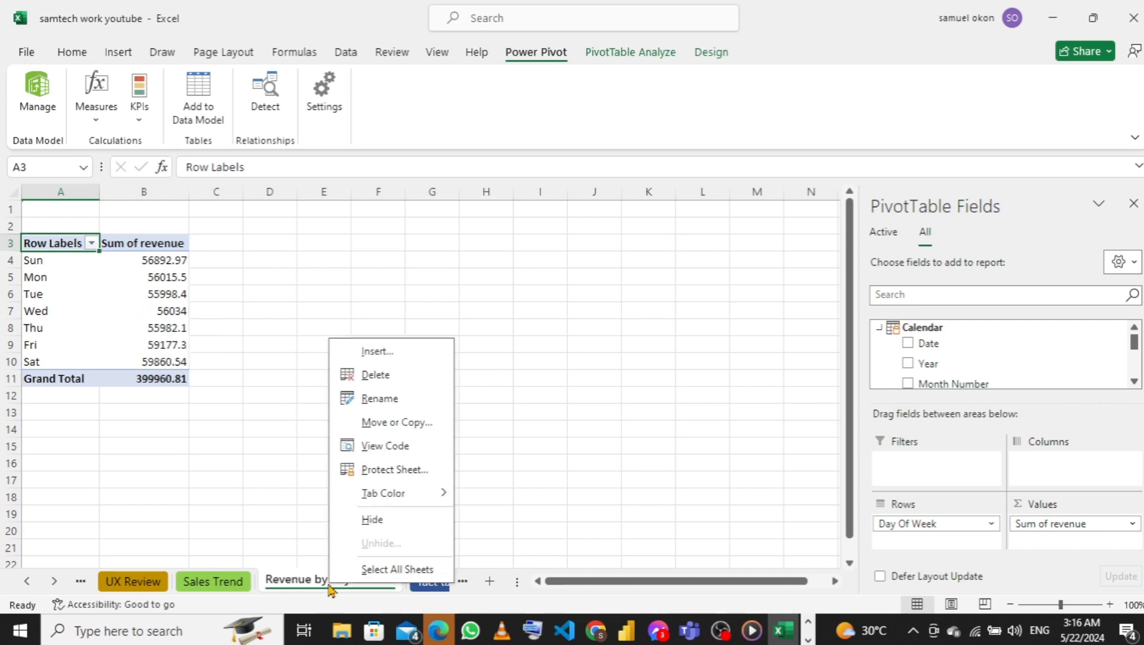
{"action": "mouse_move", "coordinate": [391, 504]}
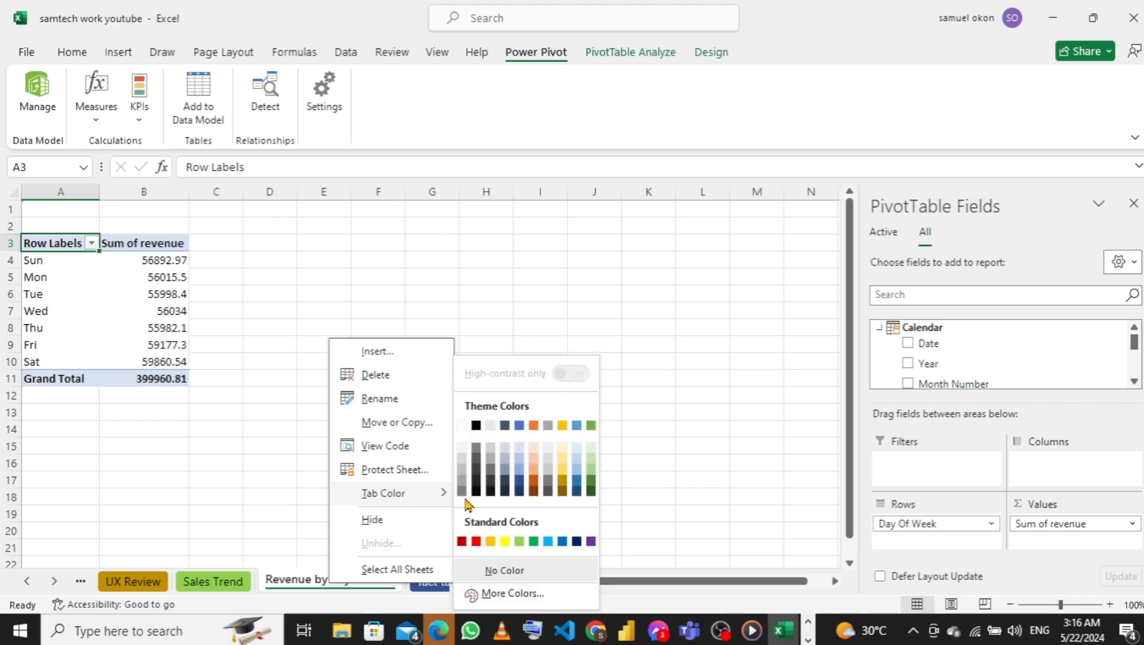
{"action": "left_click", "coordinate": [591, 488]}
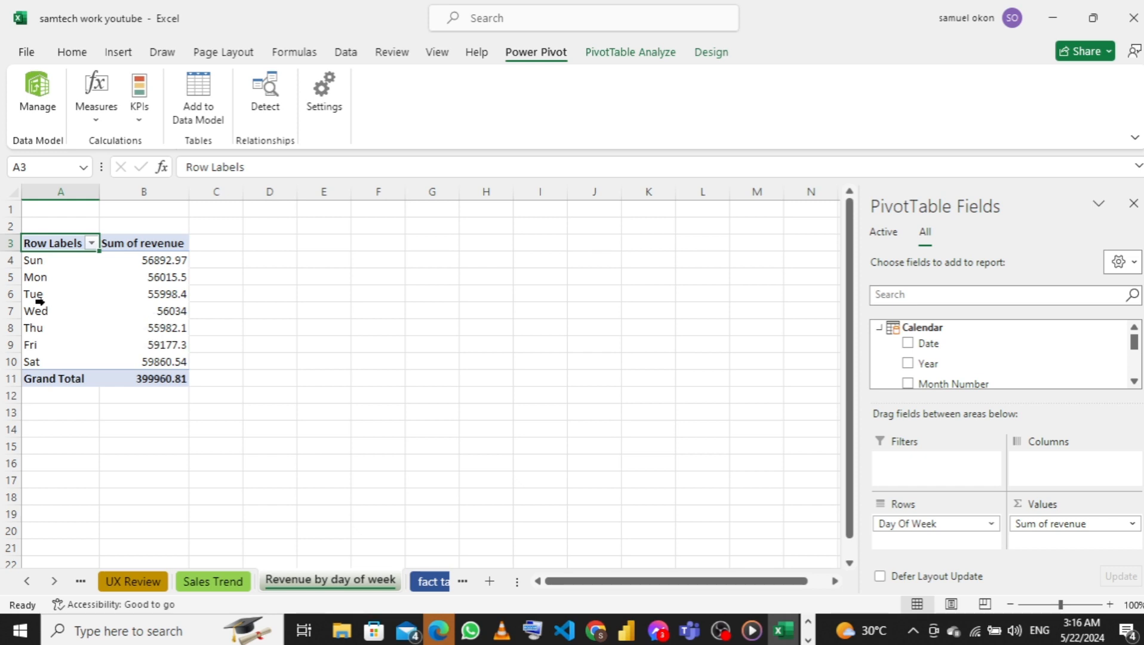
Insert a Line PivotChart of revenue by day of week and place it beside the PivotTable, spanning about columns E to L
{"action": "left_click", "coordinate": [137, 291]}
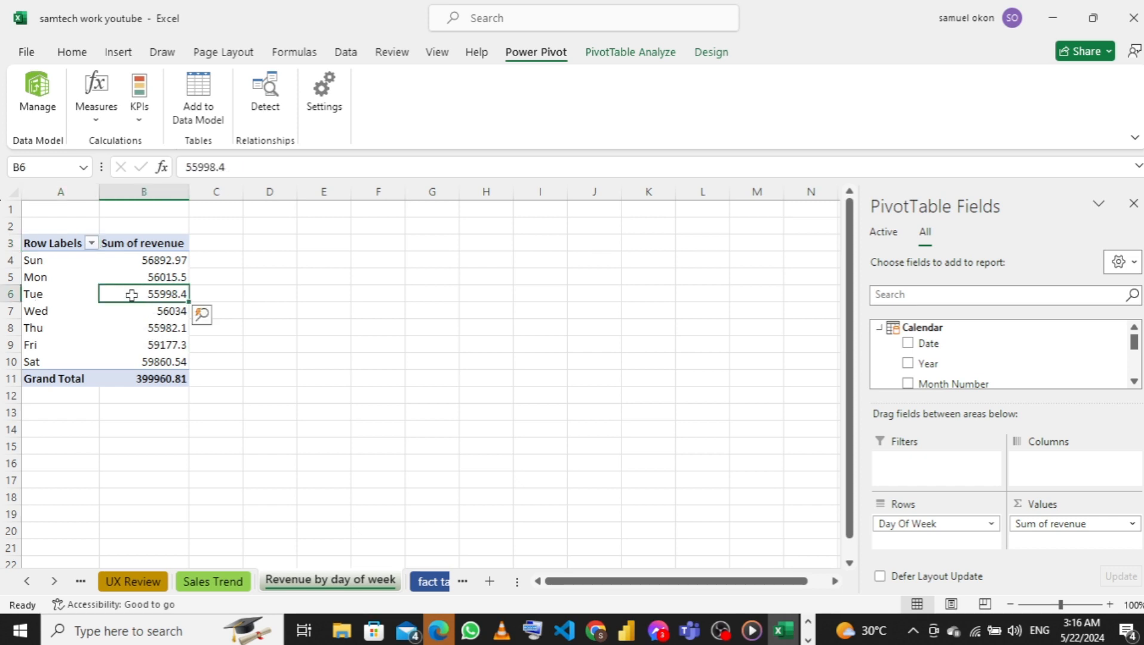
{"action": "left_click", "coordinate": [626, 55]}
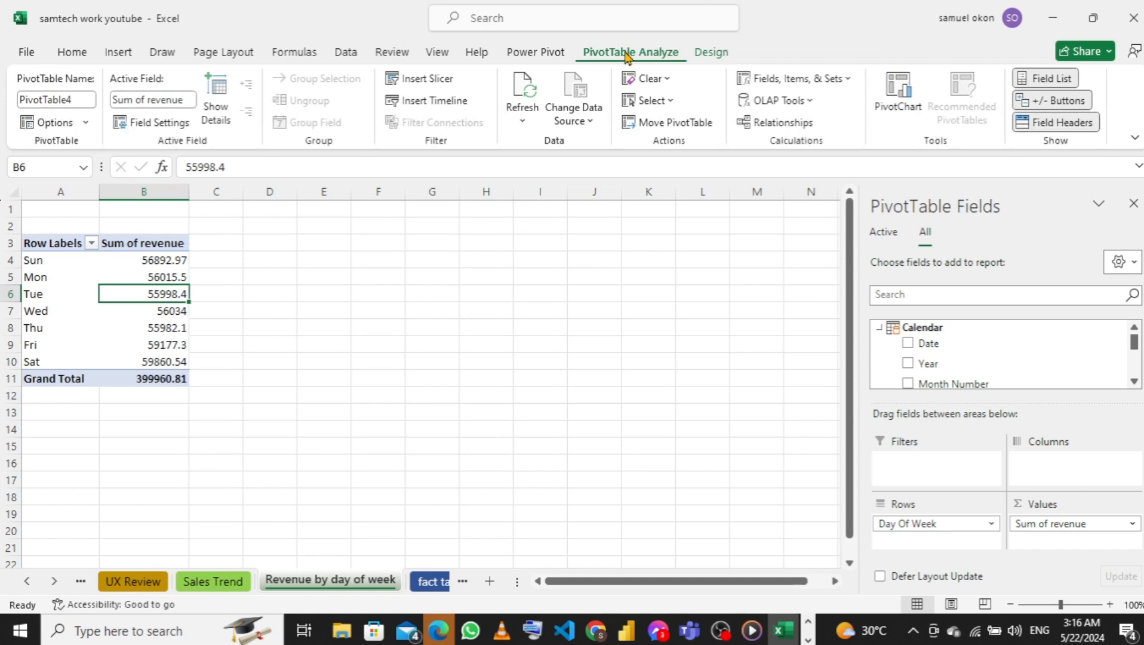
{"action": "left_click", "coordinate": [894, 100]}
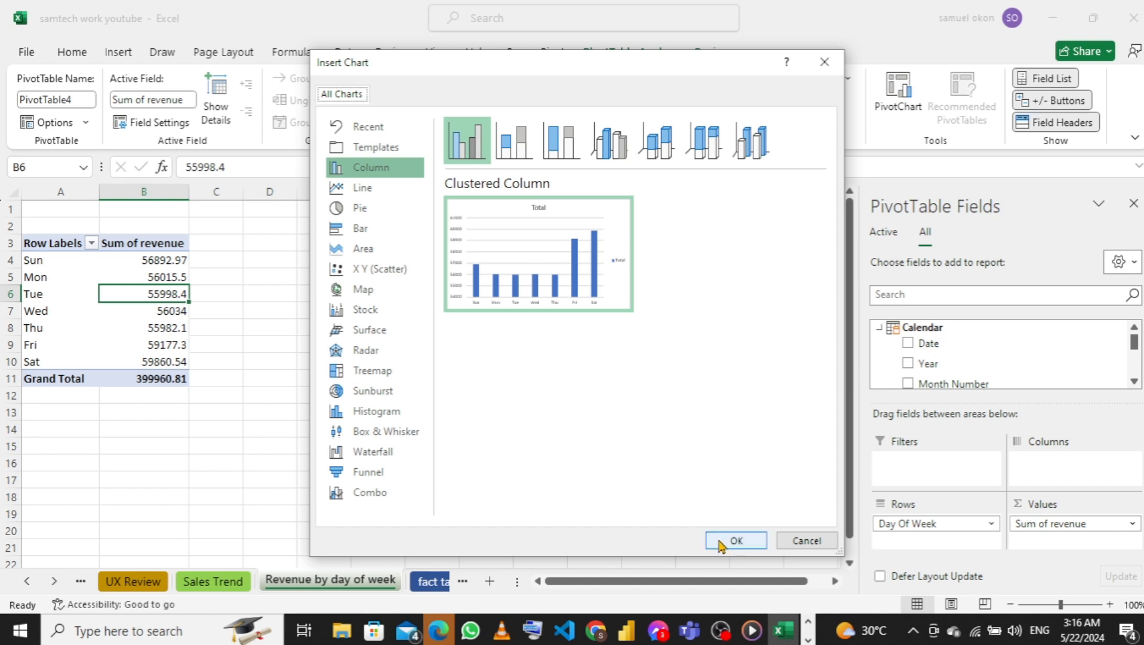
{"action": "left_click", "coordinate": [345, 188]}
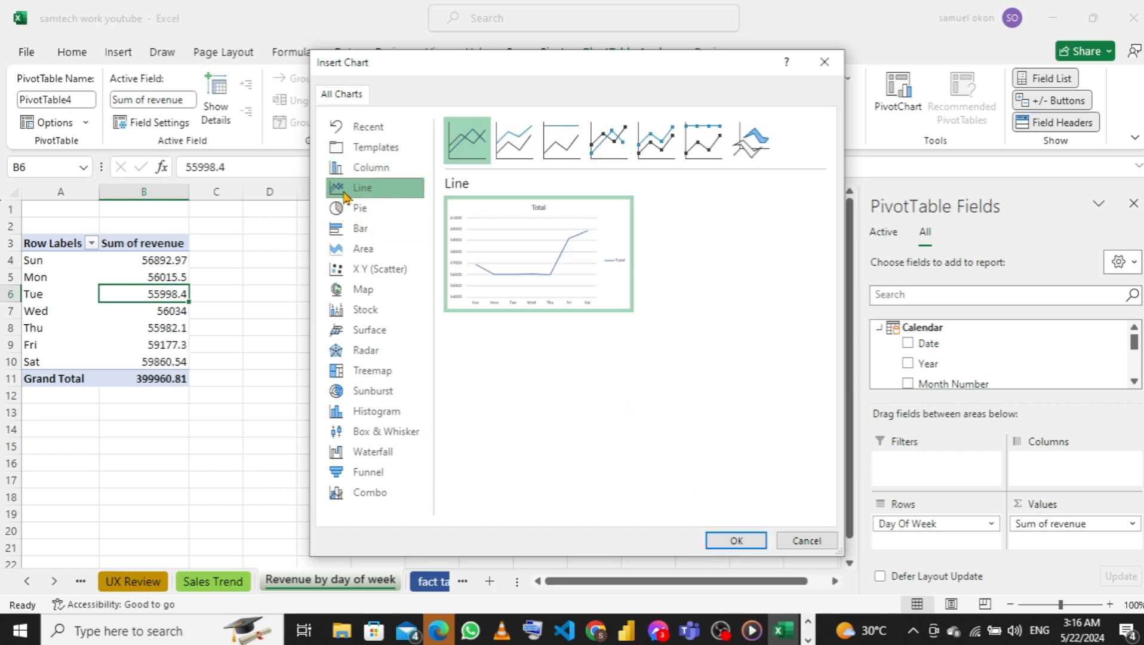
{"action": "left_click", "coordinate": [736, 540]}
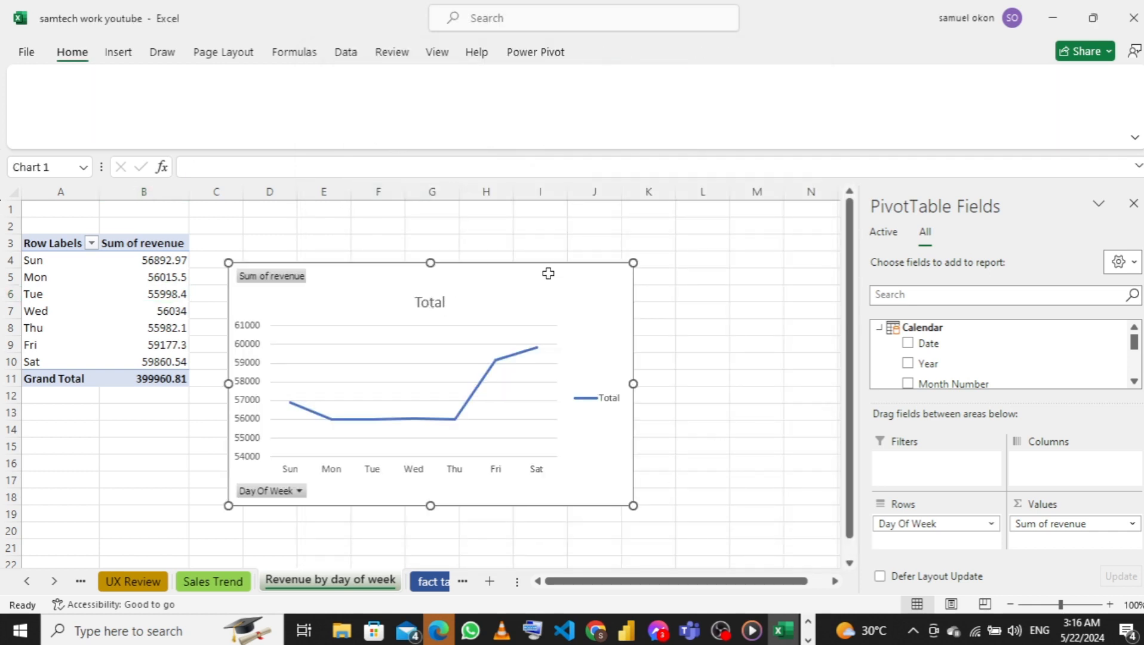
{"action": "mouse_move", "coordinate": [538, 286]}
{"action": "left_mouse_down"}
{"action": "mouse_move", "coordinate": [571, 269]}
{"action": "mouse_move", "coordinate": [544, 271]}
{"action": "left_mouse_up"}
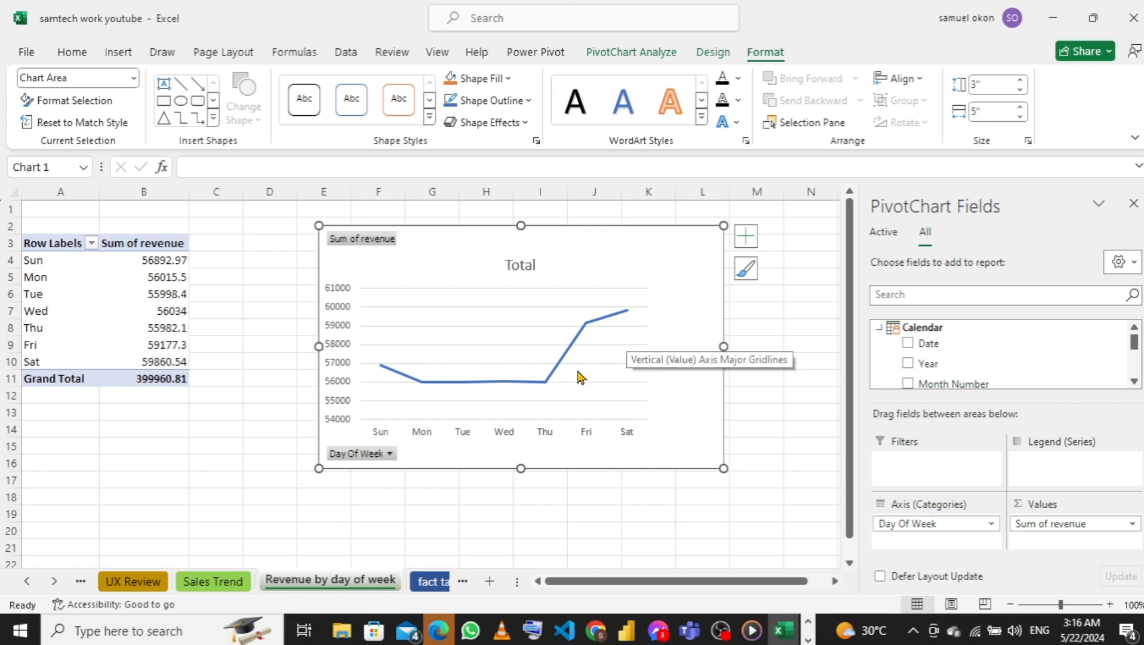
Add the Calendar table's Year field as the legend series of the weekday revenue line chart and compare the yearly lines
{"action": "mouse_move", "coordinate": [381, 371]}
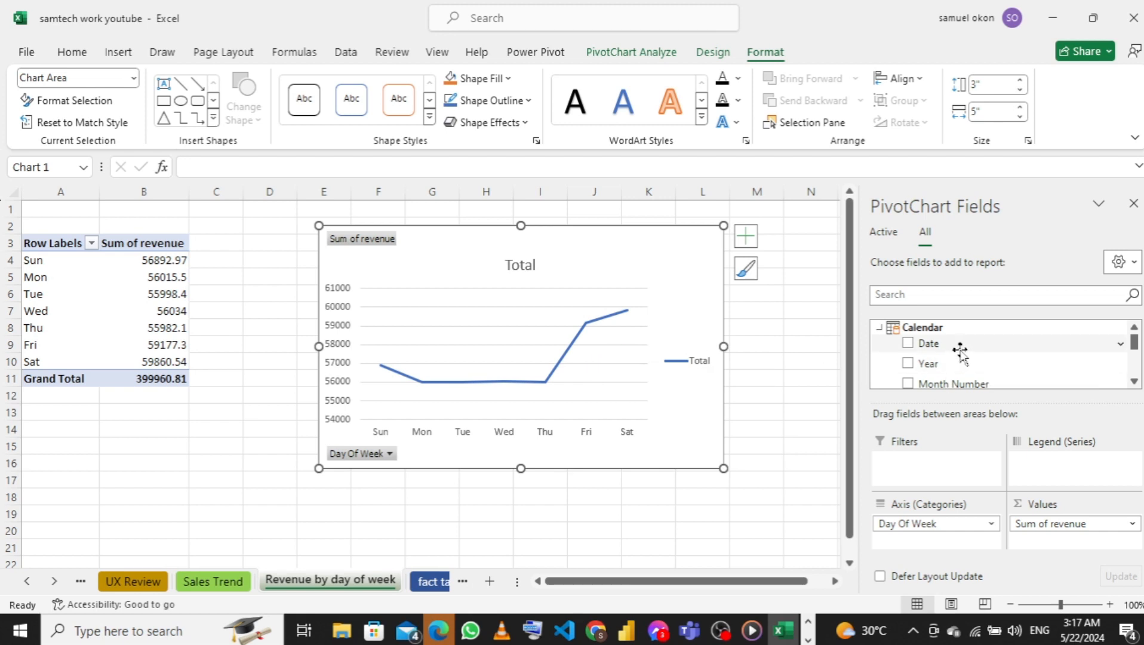
{"action": "left_click_drag", "start_coordinate": [932, 365], "coordinate": [1031, 468]}
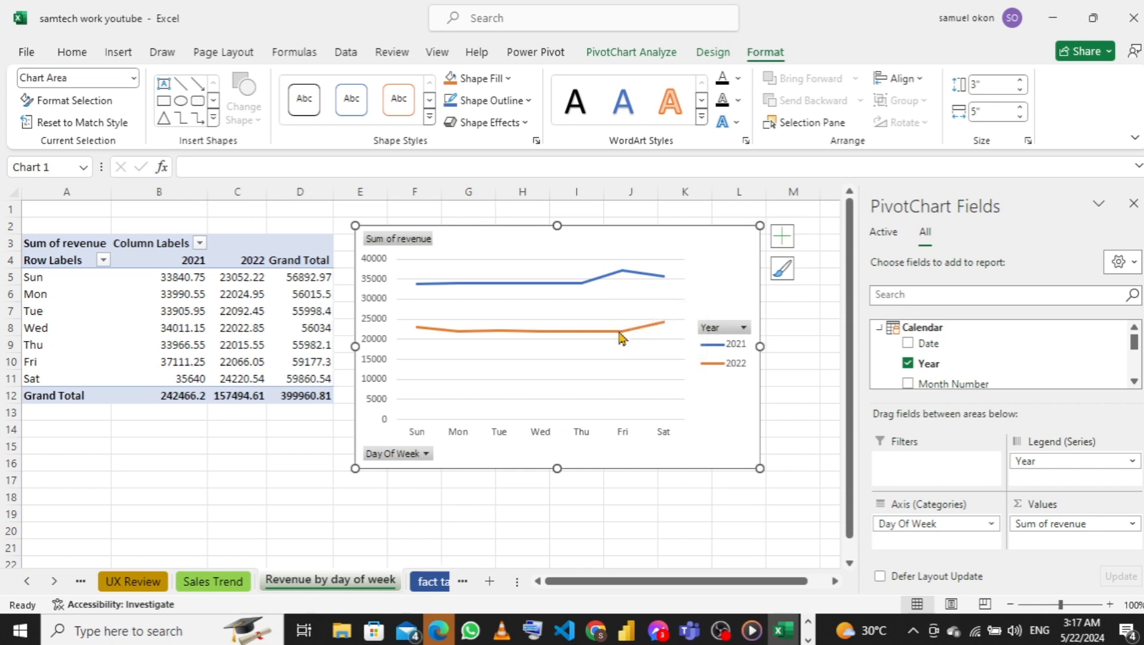
{"action": "mouse_move", "coordinate": [666, 328]}
{"action": "mouse_move", "coordinate": [623, 279]}
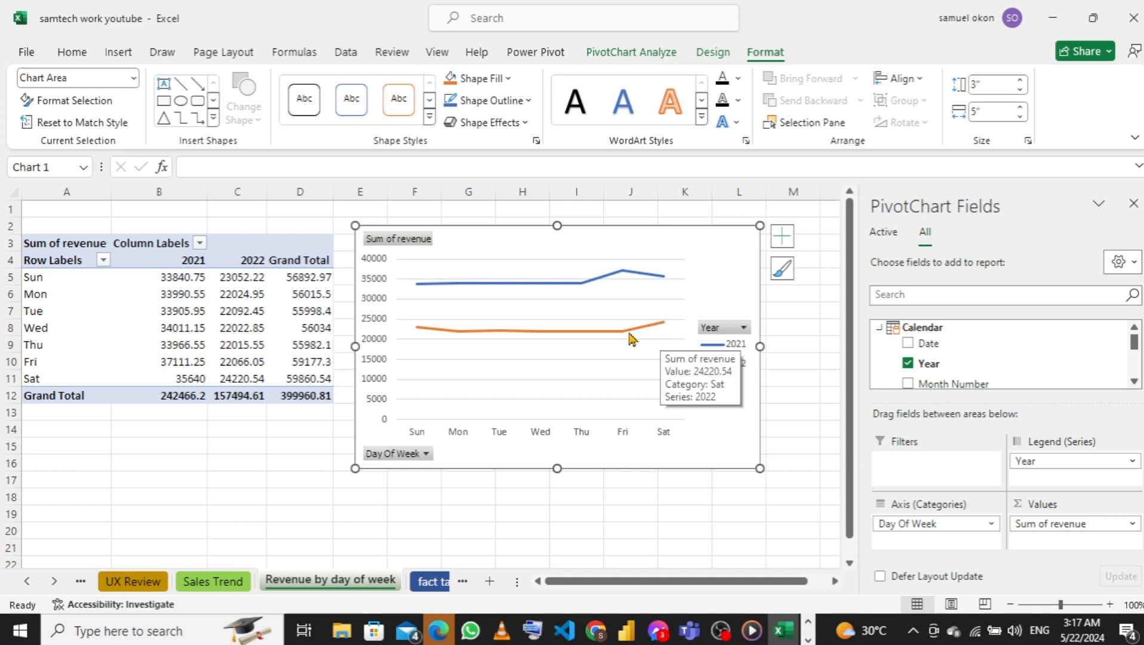
{"action": "mouse_move", "coordinate": [618, 341]}
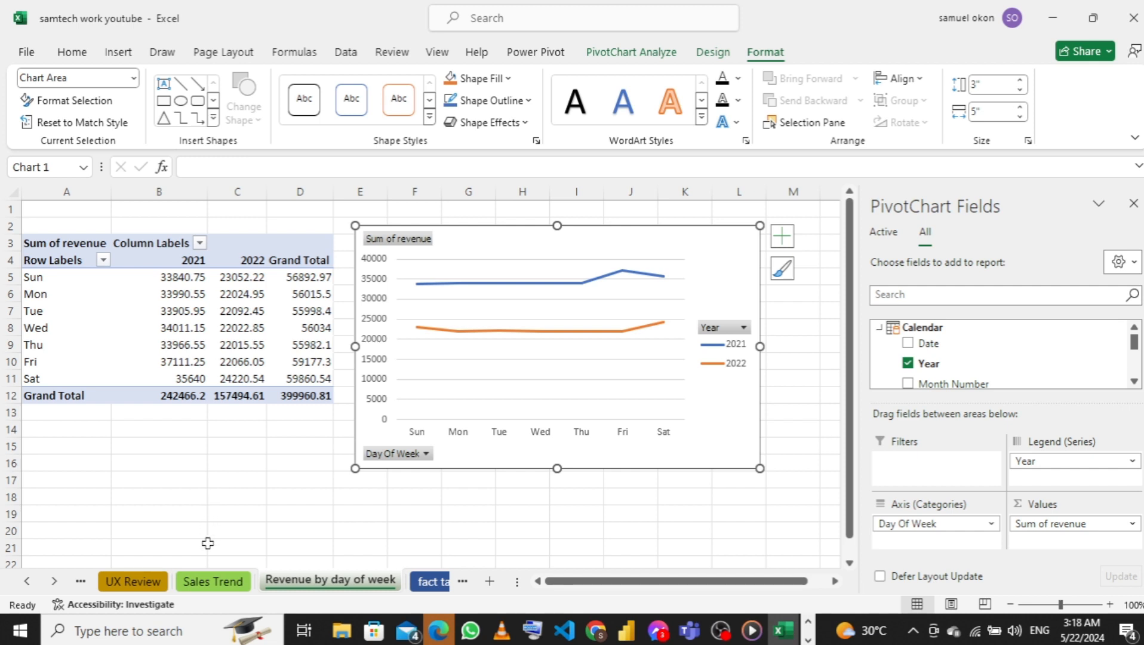
Insert a Line PivotChart of revenue by year and month on the Sales Trend sheet, spanning about columns E to L beside the PivotTable
{"action": "left_click", "coordinate": [201, 587]}
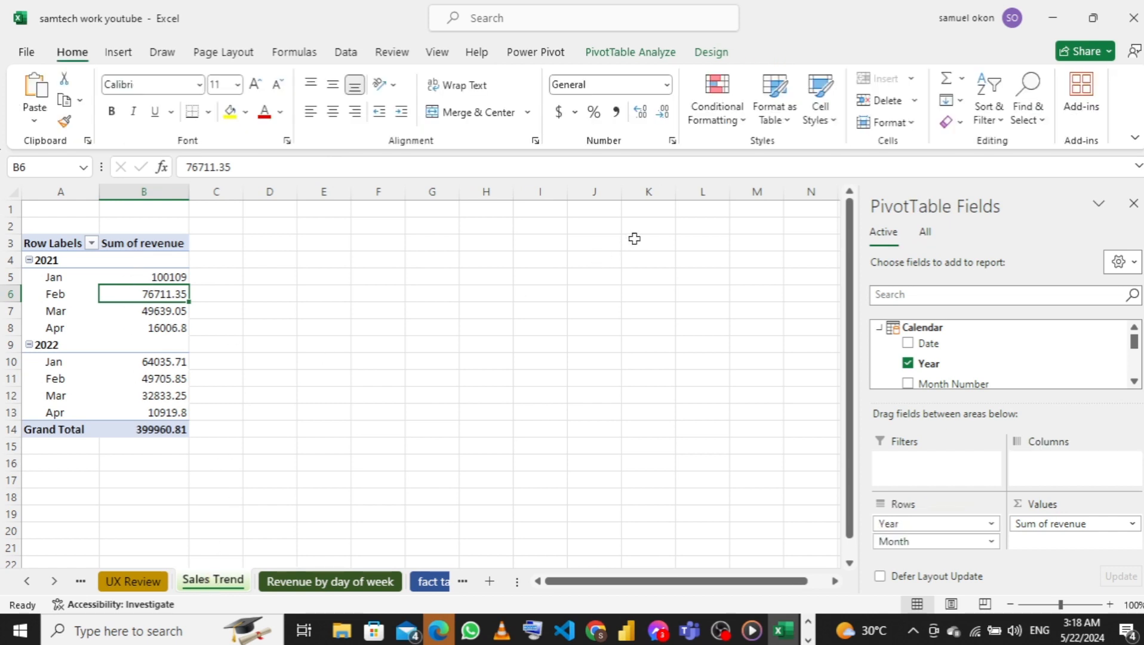
{"action": "left_click", "coordinate": [622, 58]}
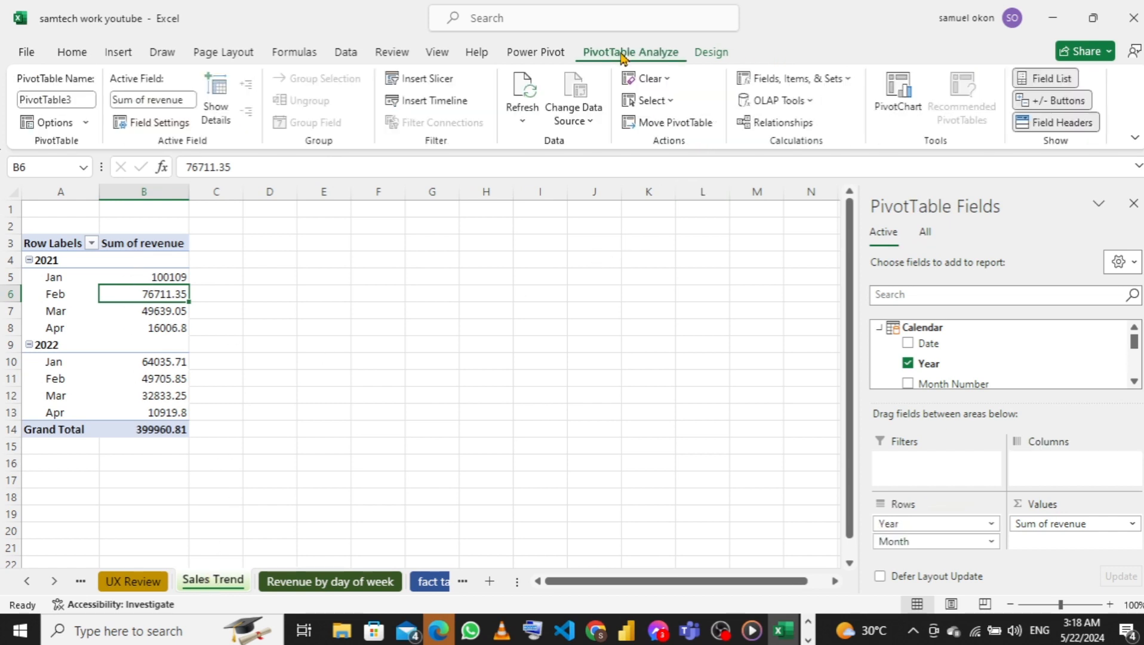
{"action": "left_click", "coordinate": [884, 114]}
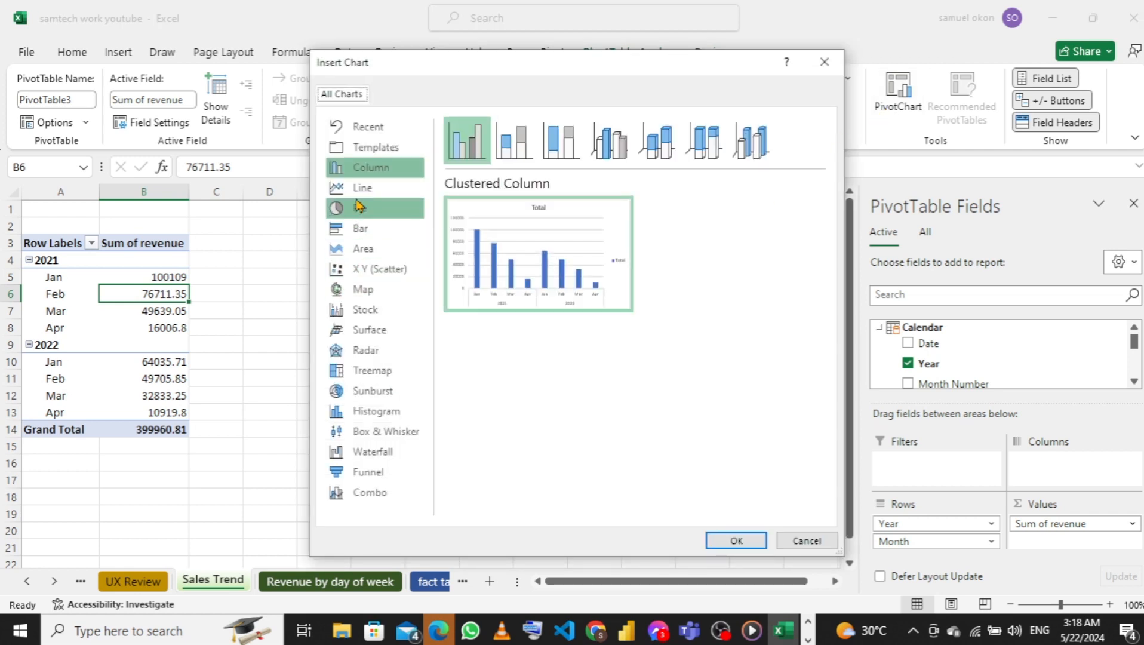
{"action": "left_click", "coordinate": [360, 194]}
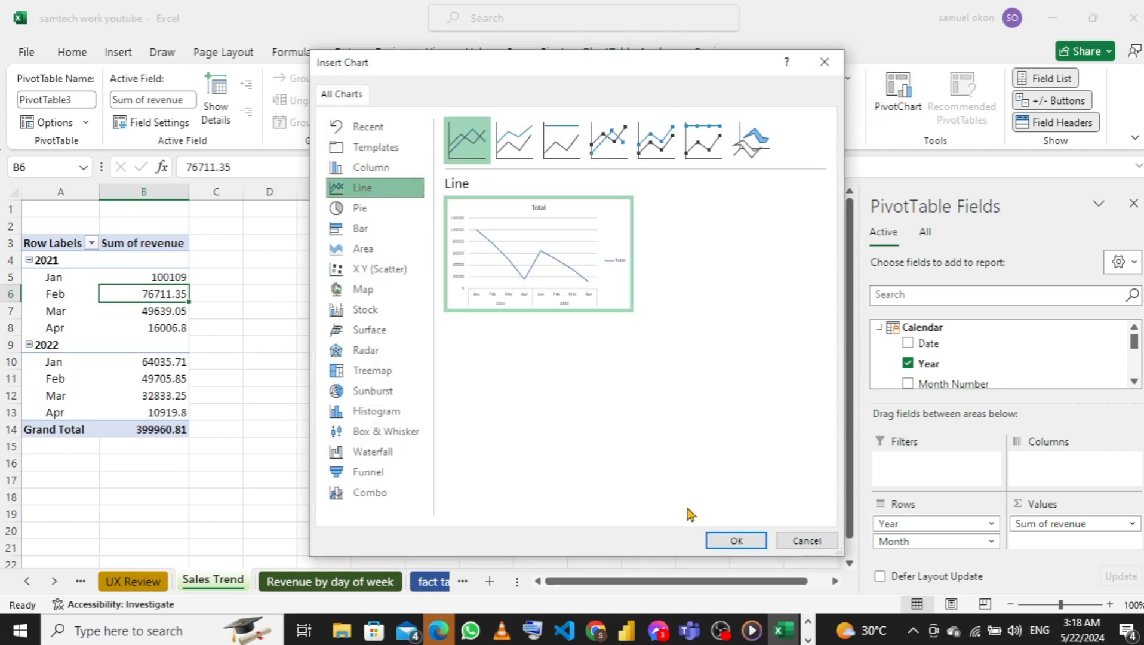
{"action": "left_click", "coordinate": [717, 540]}
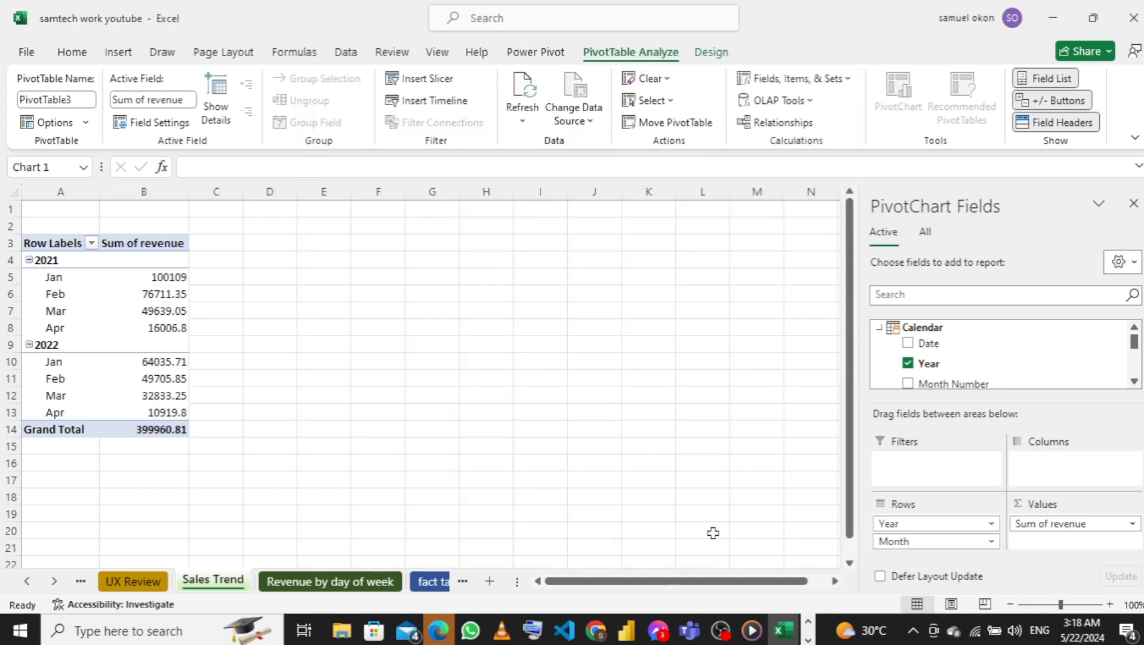
{"action": "left_click_drag", "start_coordinate": [575, 282], "coordinate": [610, 269]}
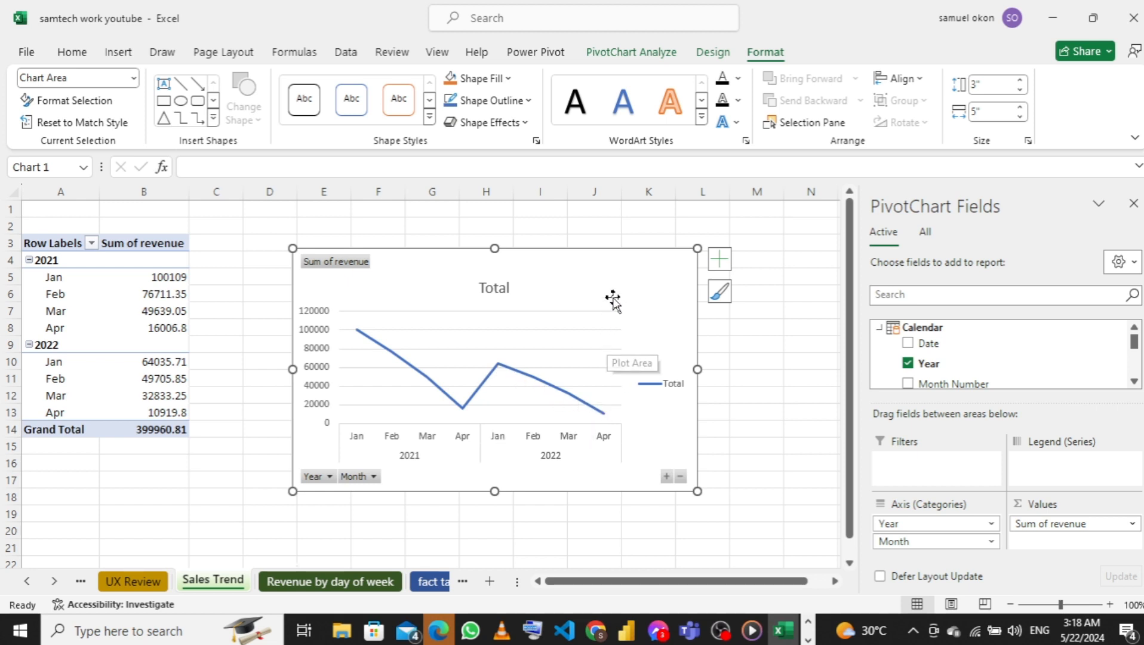
{"action": "left_click_drag", "start_coordinate": [613, 268], "coordinate": [616, 240]}
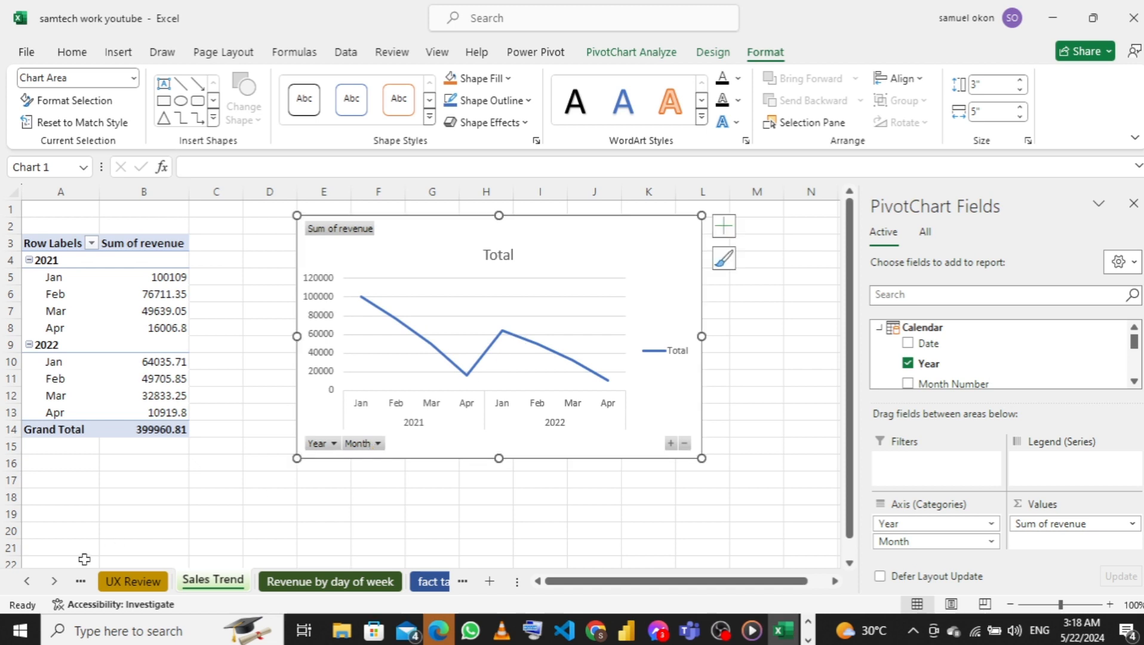
Insert a Clustered Column PivotChart of the review counts on the UX Review sheet, spanning about columns F to M beside the PivotTable
{"action": "left_click", "coordinate": [131, 583]}
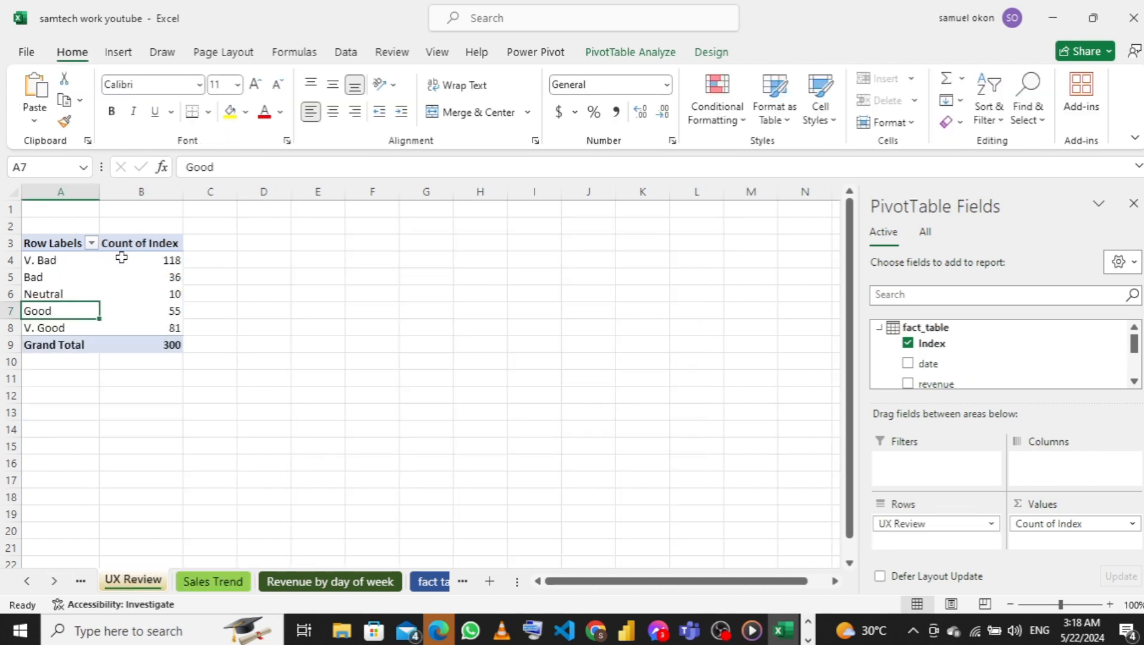
{"action": "left_click", "coordinate": [621, 57]}
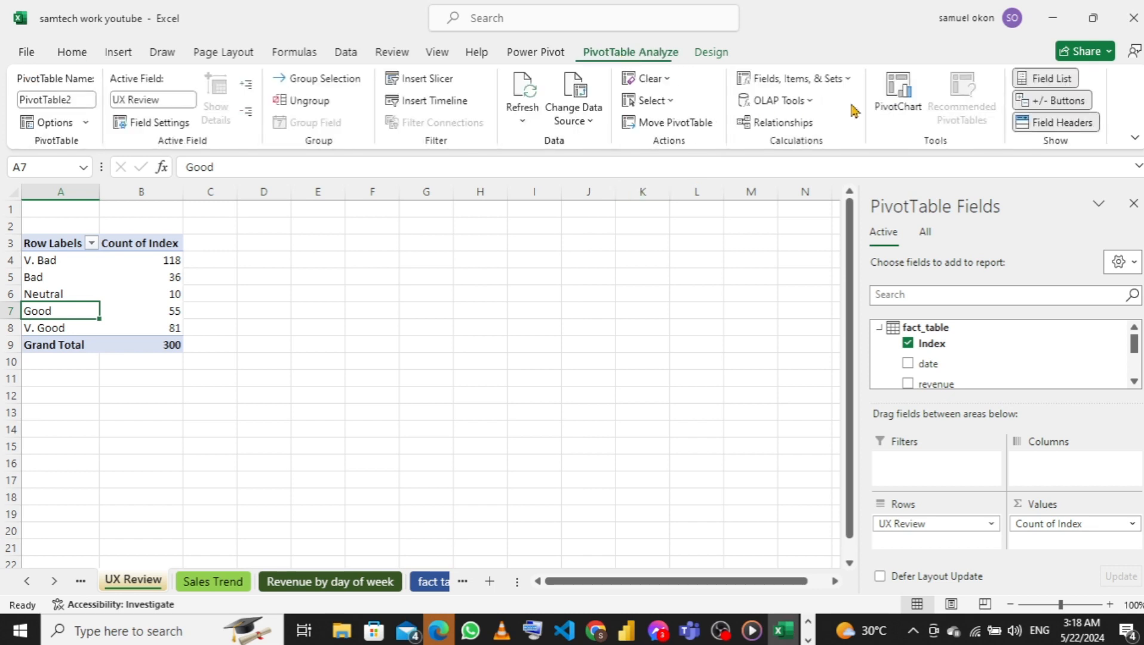
{"action": "left_click", "coordinate": [896, 105]}
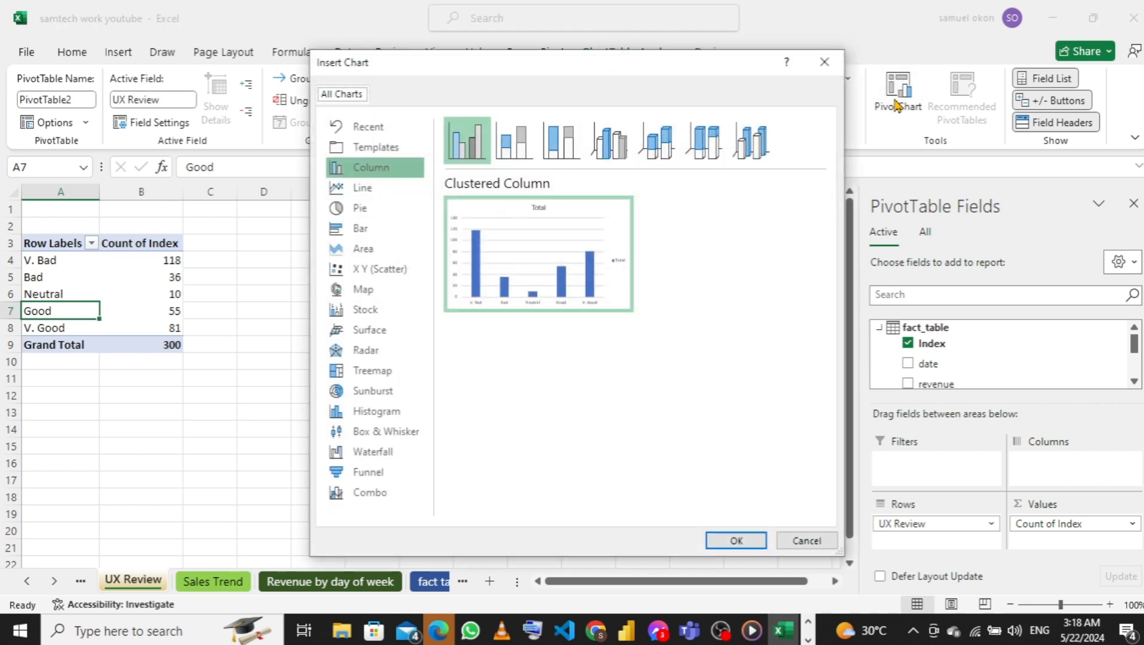
{"action": "left_click", "coordinate": [731, 539]}
{"action": "left_click", "coordinate": [732, 538]}
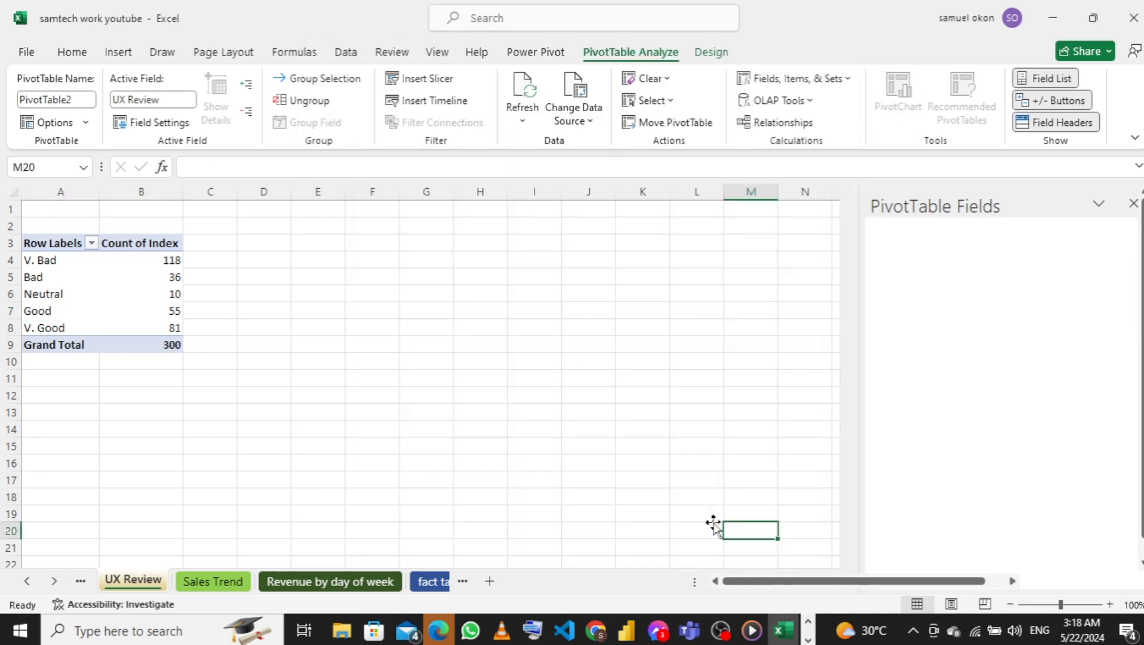
{"action": "left_click_drag", "start_coordinate": [521, 288], "coordinate": [635, 268]}
Insert a Clustered Column PivotChart of revenue per product on the Revenue By Product sheet, spanning about columns E to L
{"action": "left_click", "coordinate": [81, 580]}
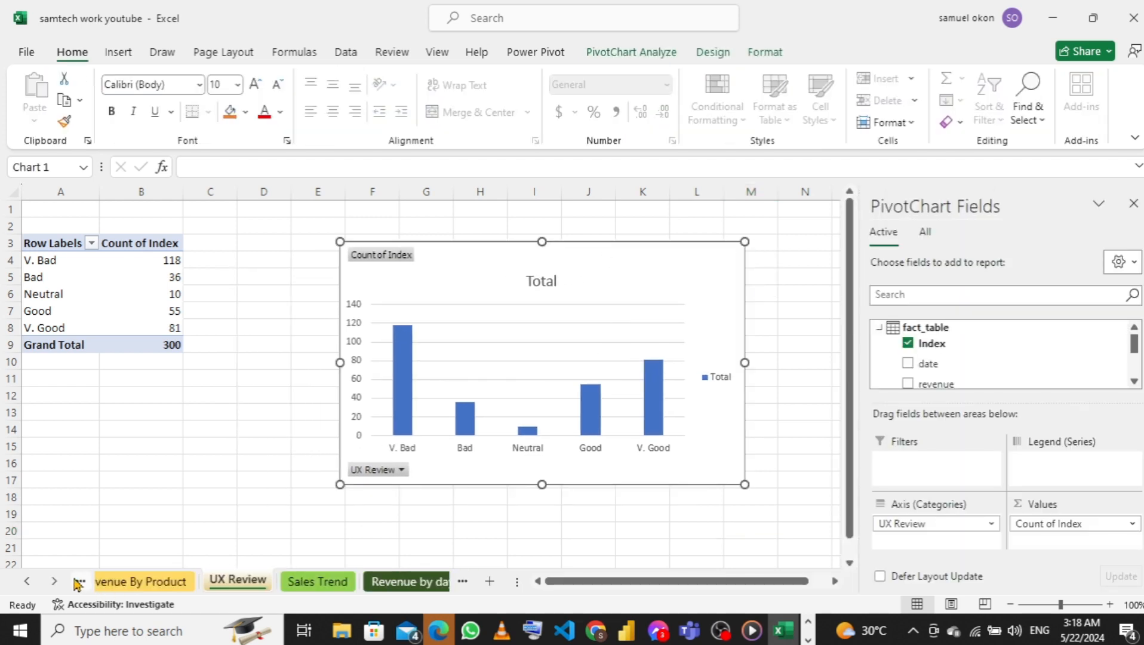
{"action": "left_click", "coordinate": [147, 588]}
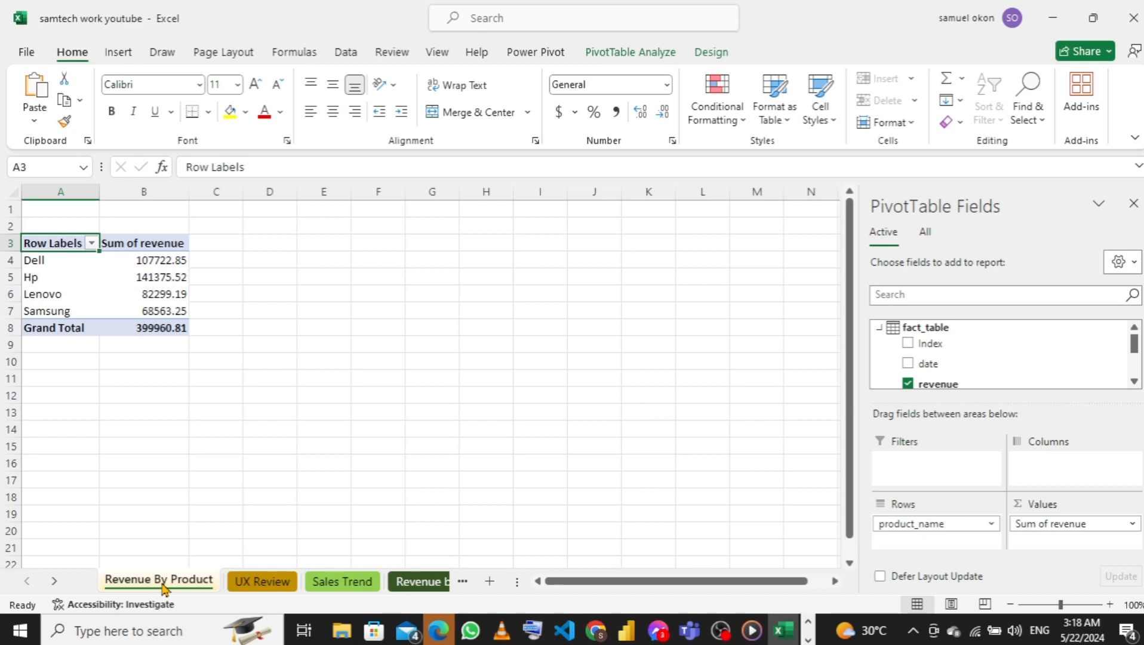
{"action": "left_click", "coordinate": [641, 54]}
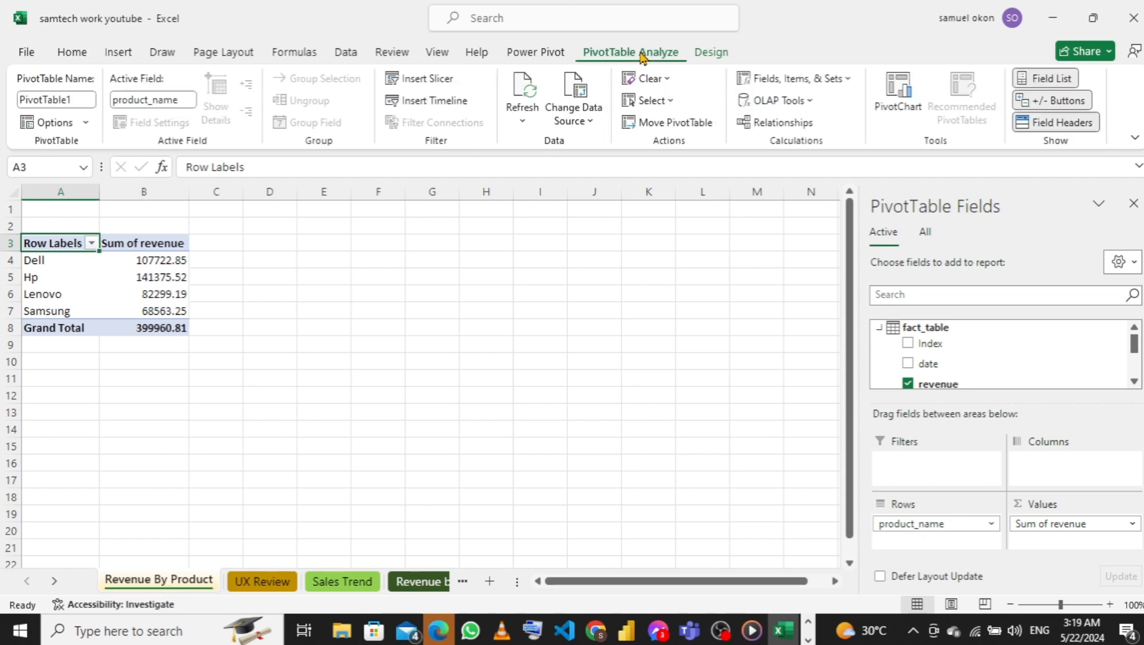
{"action": "left_click", "coordinate": [899, 106]}
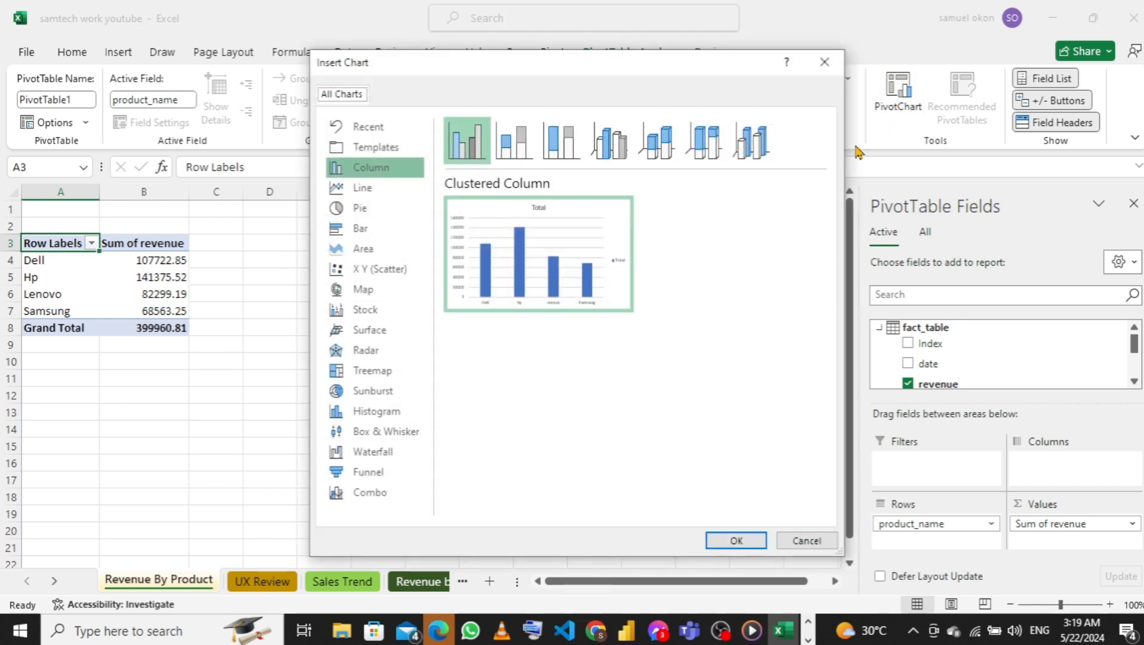
{"action": "left_click", "coordinate": [728, 544]}
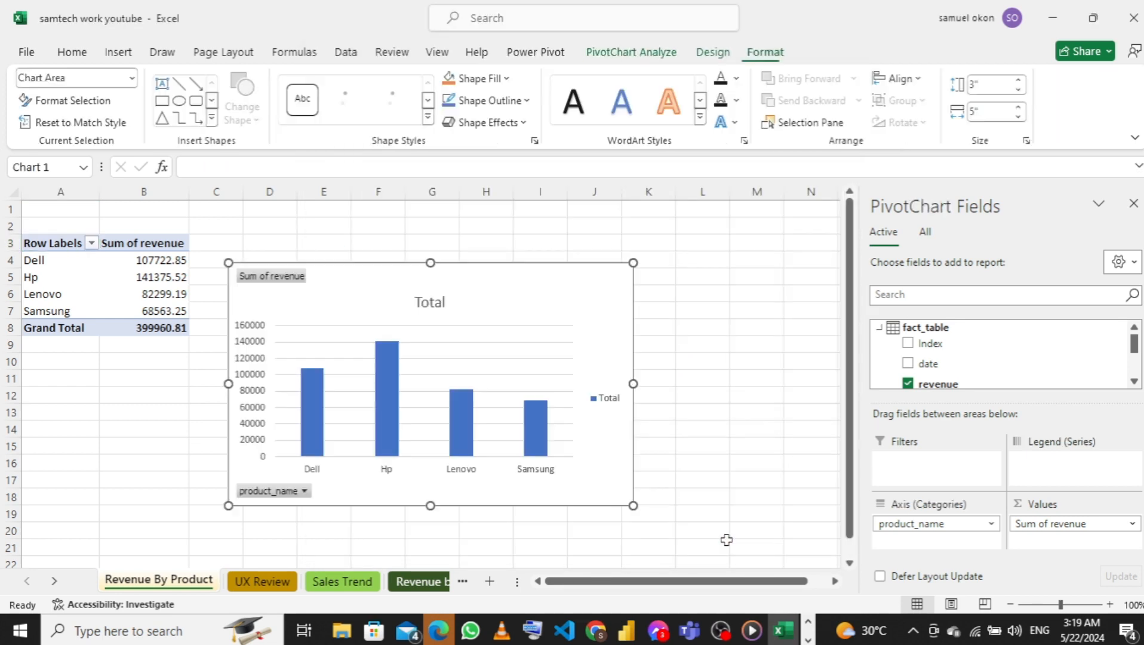
{"action": "left_click_drag", "start_coordinate": [556, 287], "coordinate": [631, 279]}
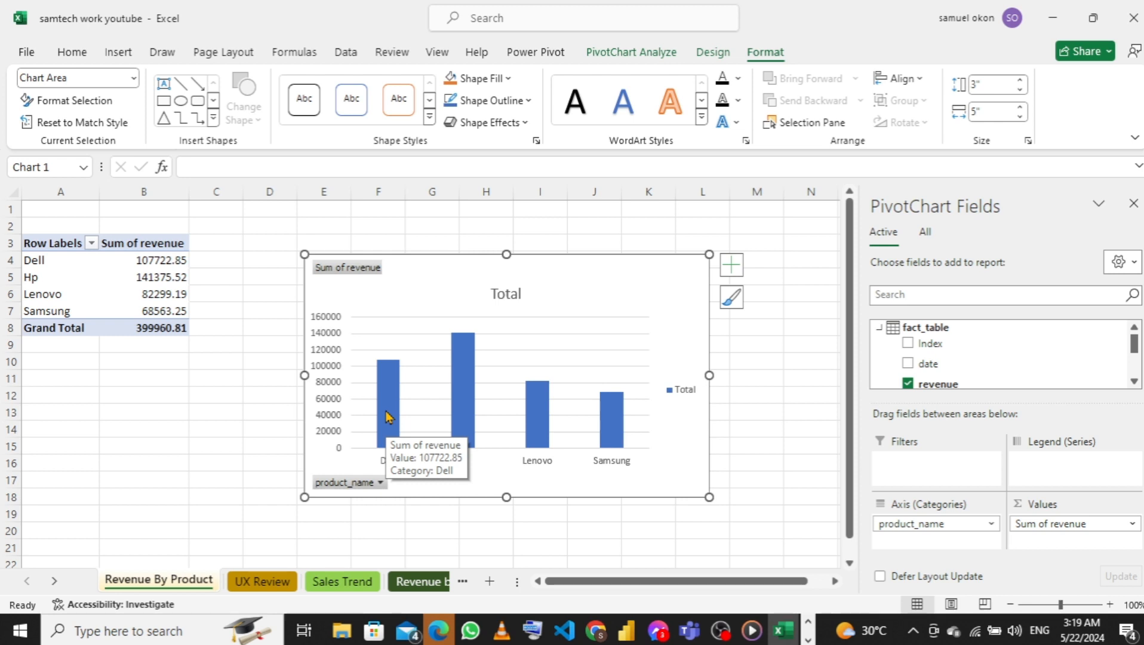
Look over the charts on the UX Review, Sales Trend and Revenue by day of week sheets, ending on the fact table sheet
{"action": "left_click", "coordinate": [239, 586]}
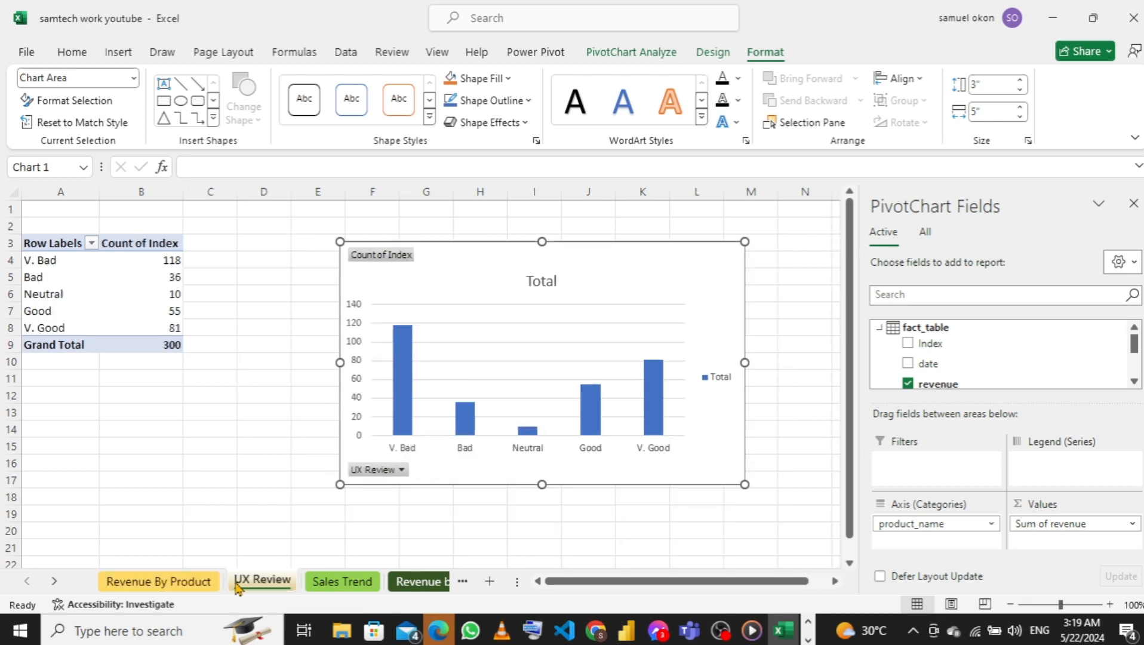
{"action": "left_click", "coordinate": [345, 584]}
{"action": "left_click", "coordinate": [417, 583]}
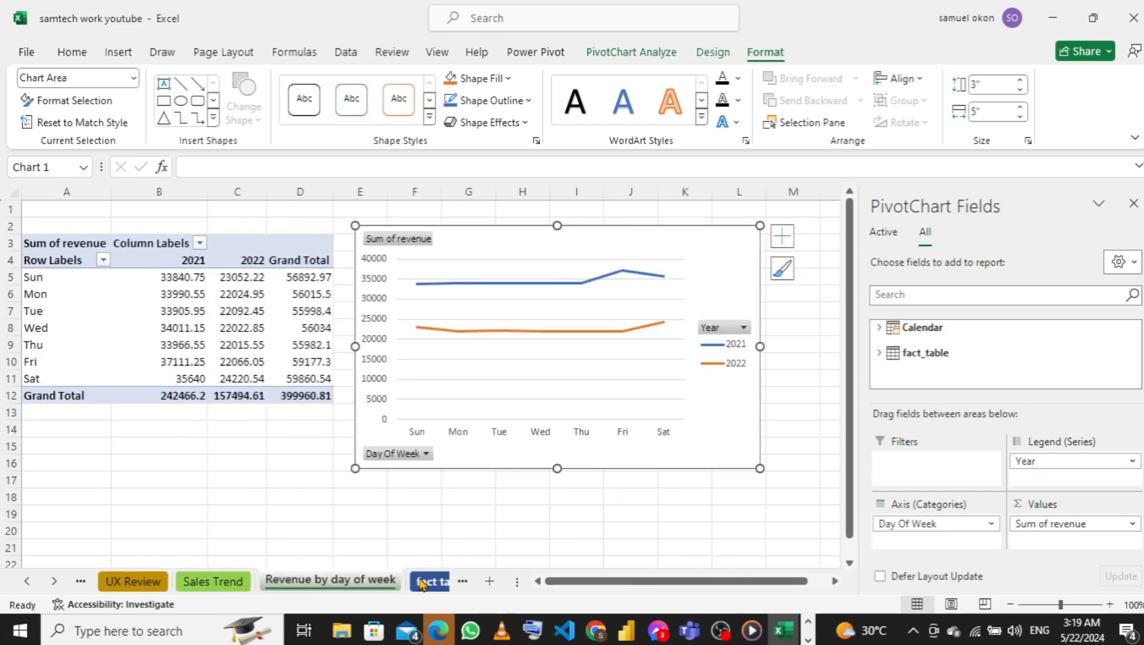
{"action": "left_click", "coordinate": [363, 581]}
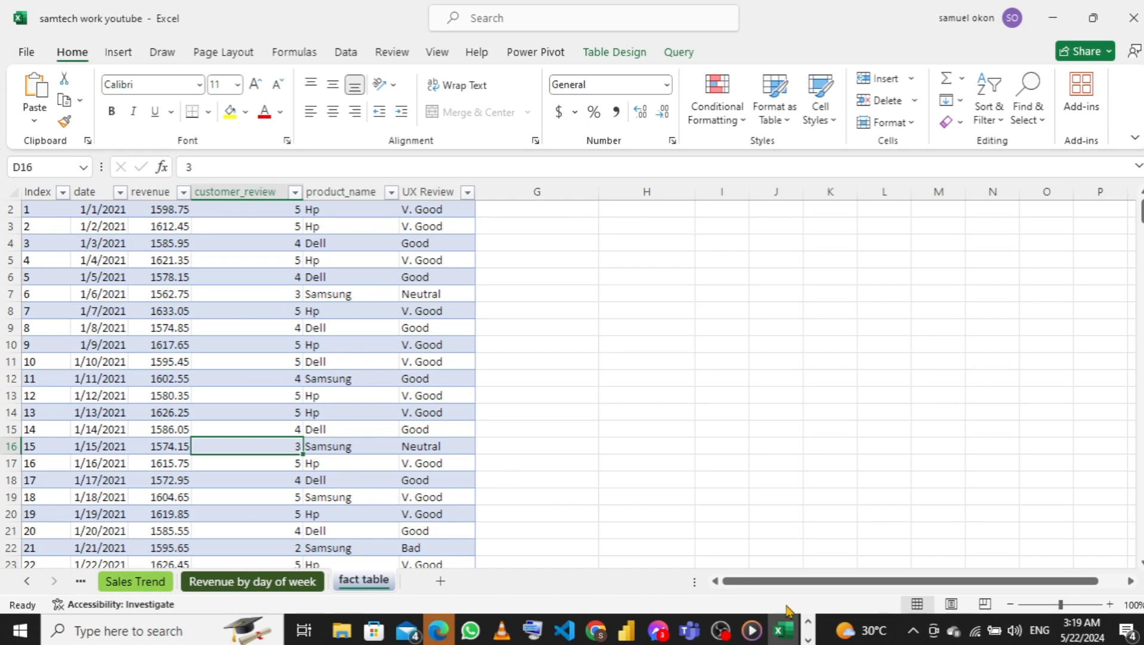
Switch to the samtech computer document in Word and read its primary and secondary KPI lists
{"action": "left_click", "coordinate": [808, 640]}
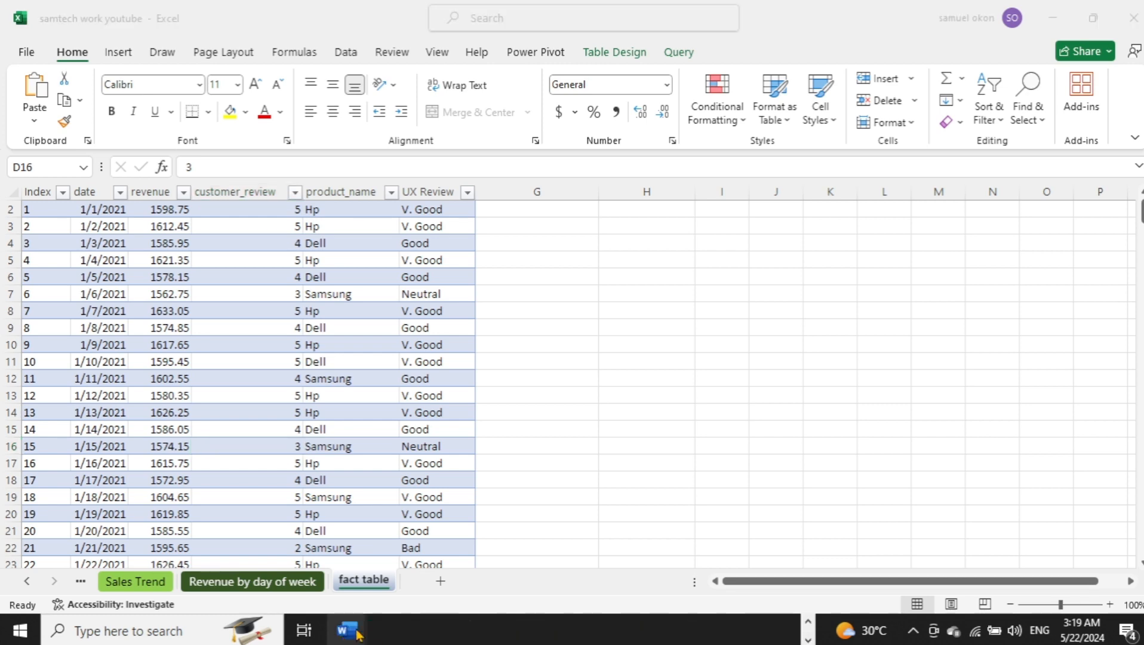
{"action": "mouse_move", "coordinate": [358, 634]}
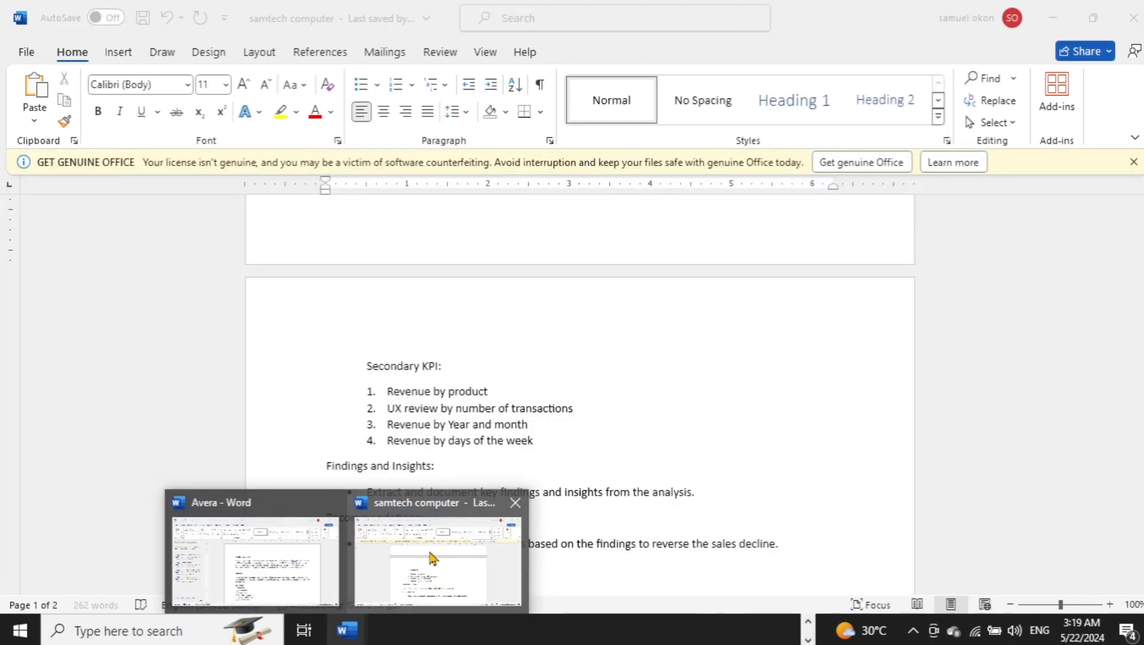
{"action": "left_click", "coordinate": [430, 551]}
{"action": "scroll", "coordinate": [468, 414], "scroll_direction": "up", "scroll_amount": 3}
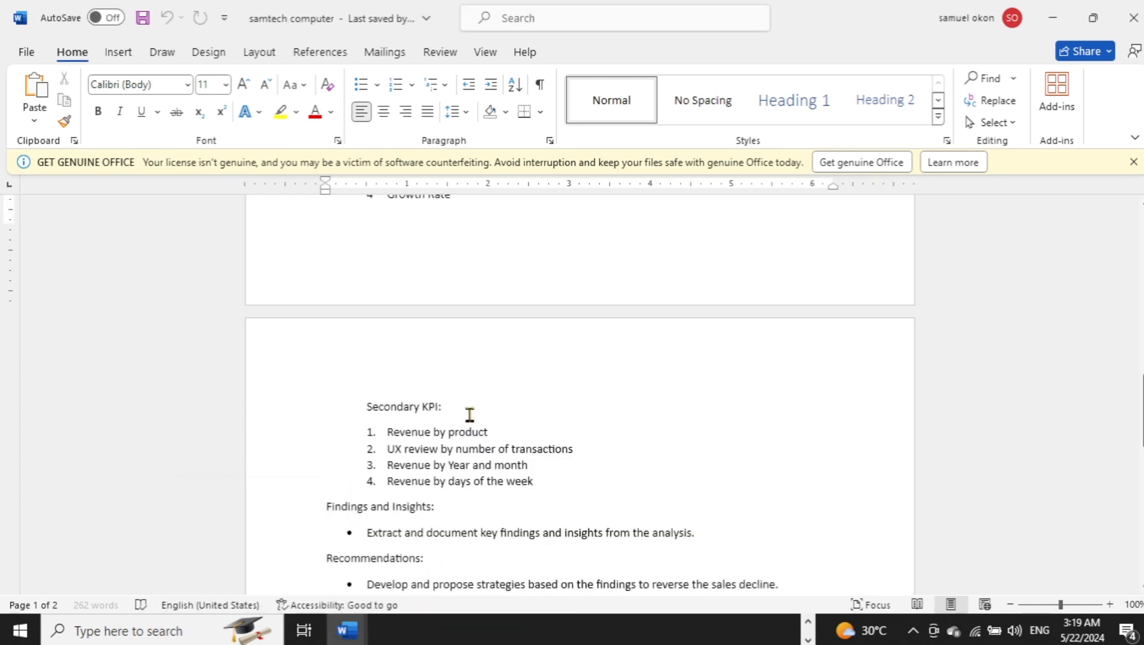
{"action": "scroll", "coordinate": [470, 415], "scroll_direction": "up", "scroll_amount": 1}
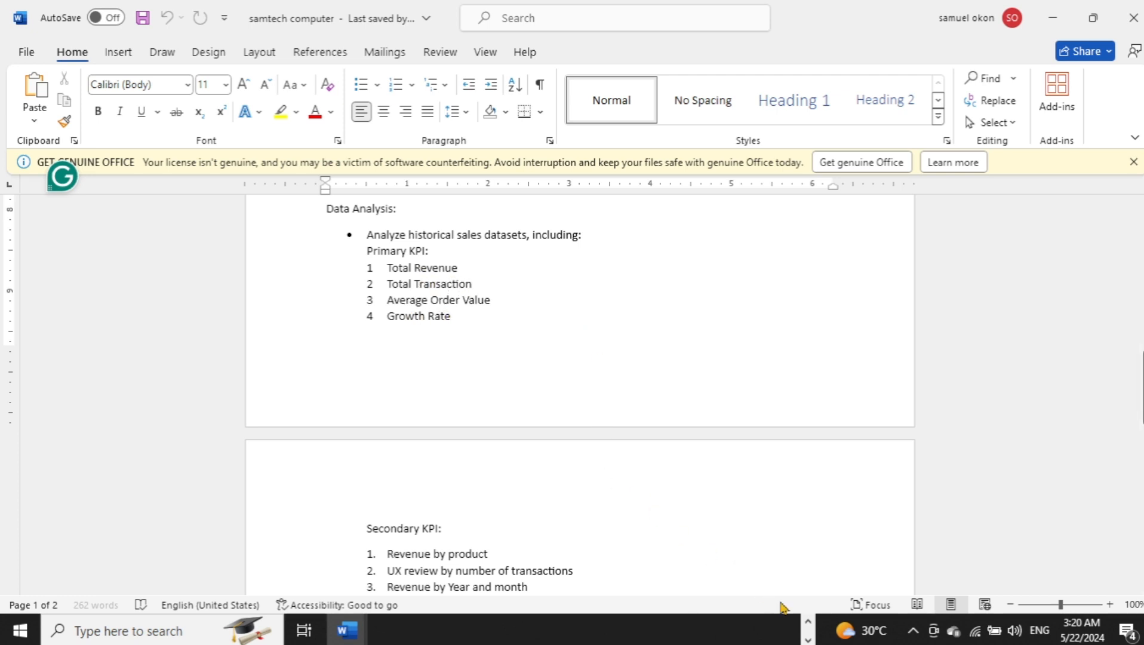
Switch back to the Excel workbook and create a PivotTable from fact_table on a new worksheet, adding the data to the Data Model
{"action": "left_click", "coordinate": [808, 623]}
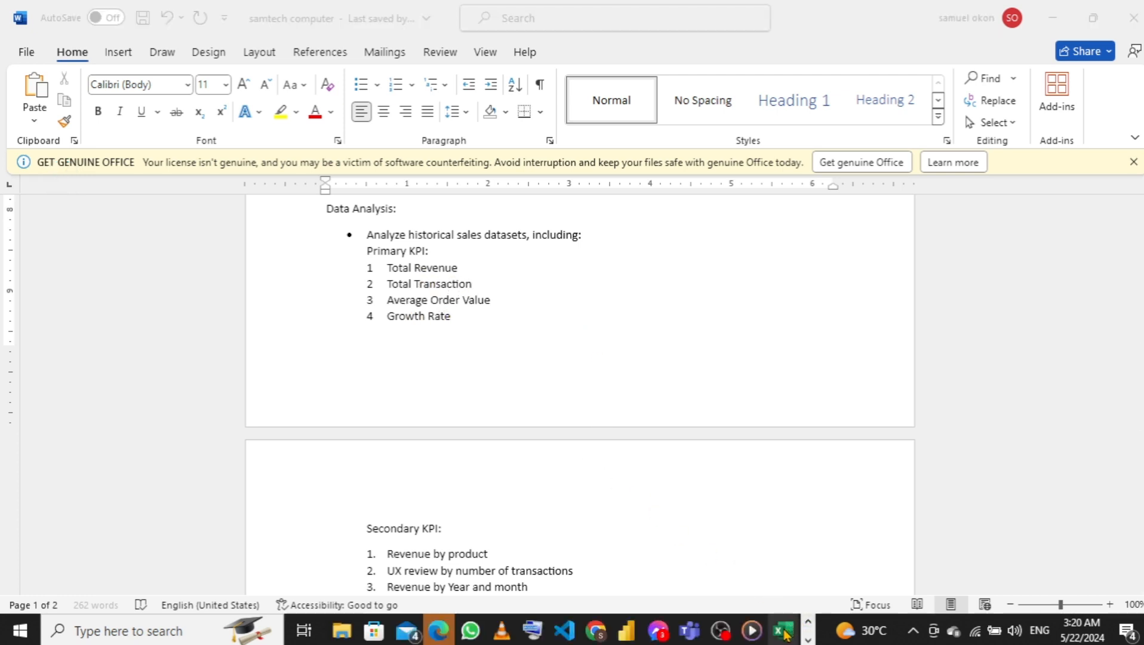
{"action": "left_click", "coordinate": [784, 631]}
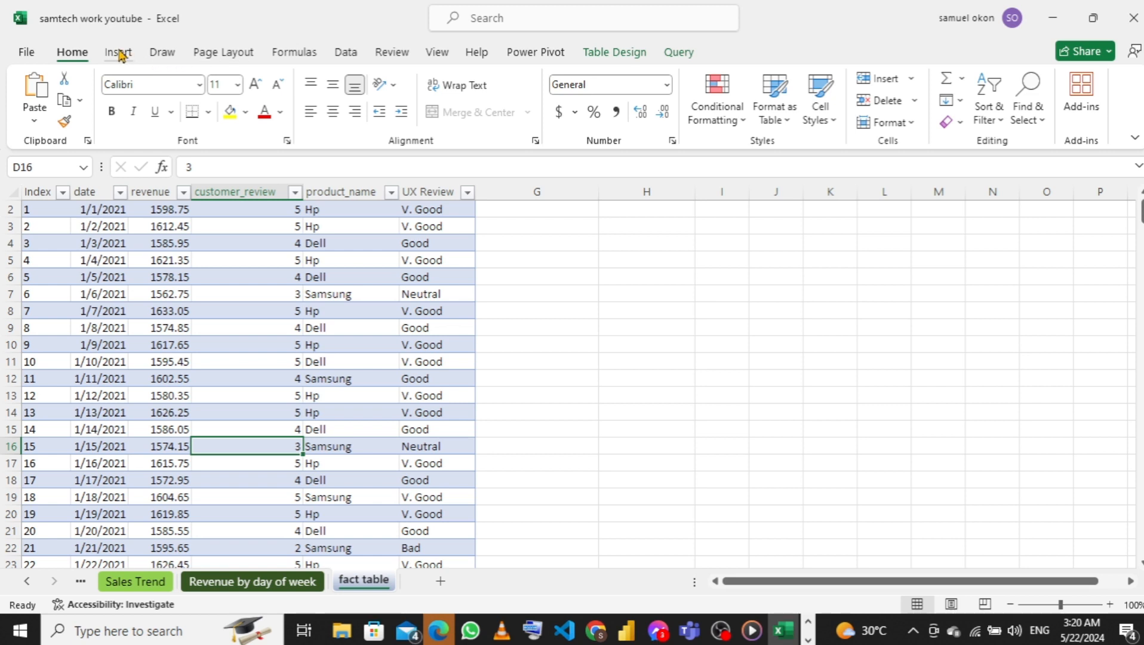
{"action": "left_click", "coordinate": [119, 53]}
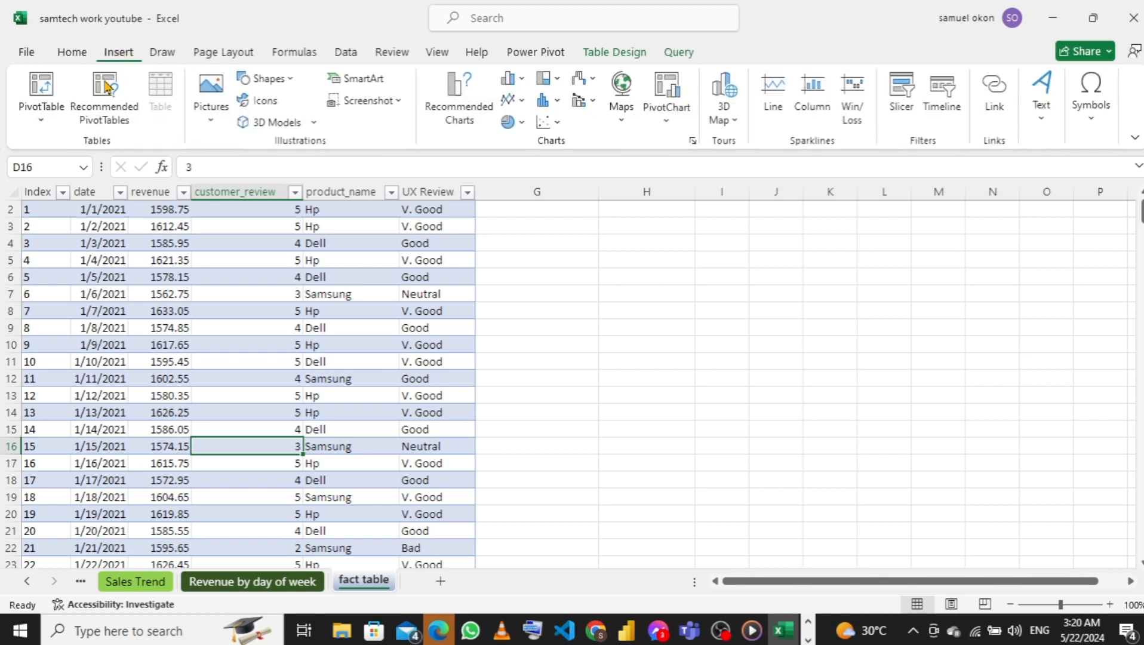
{"action": "left_click", "coordinate": [41, 119]}
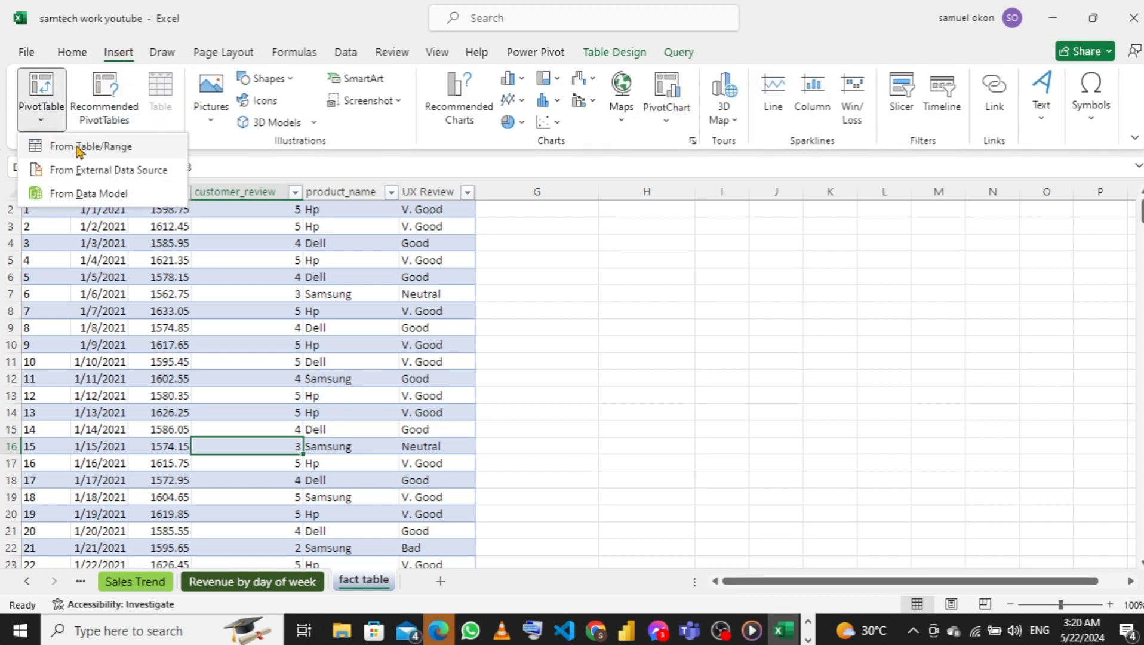
{"action": "left_click", "coordinate": [114, 145]}
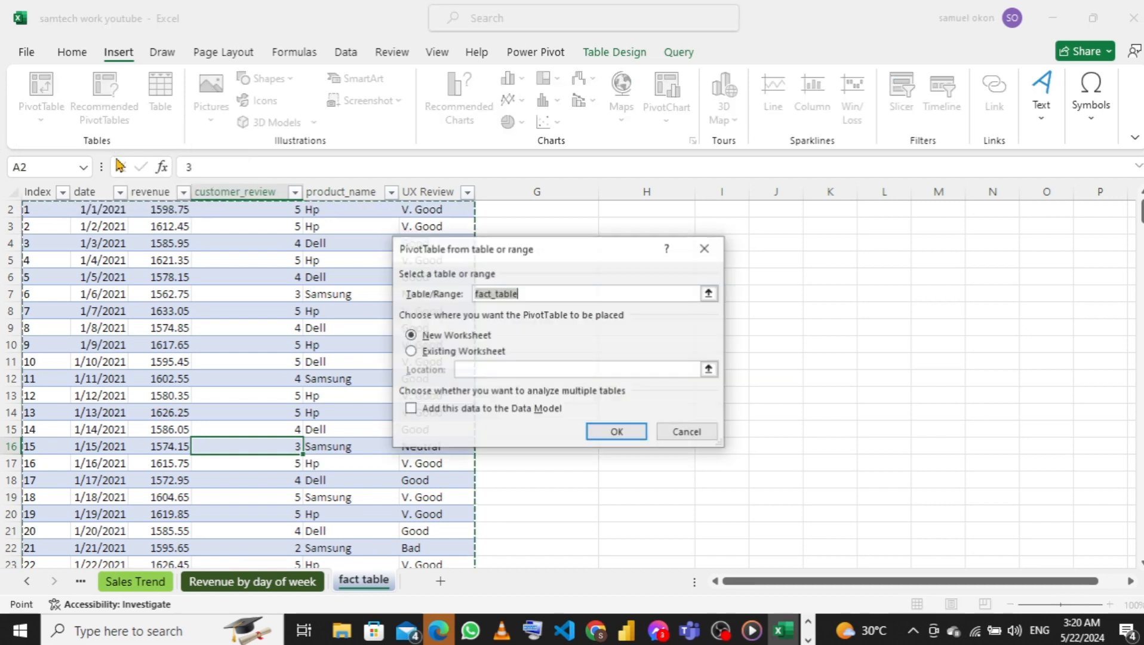
{"action": "left_click", "coordinate": [412, 410]}
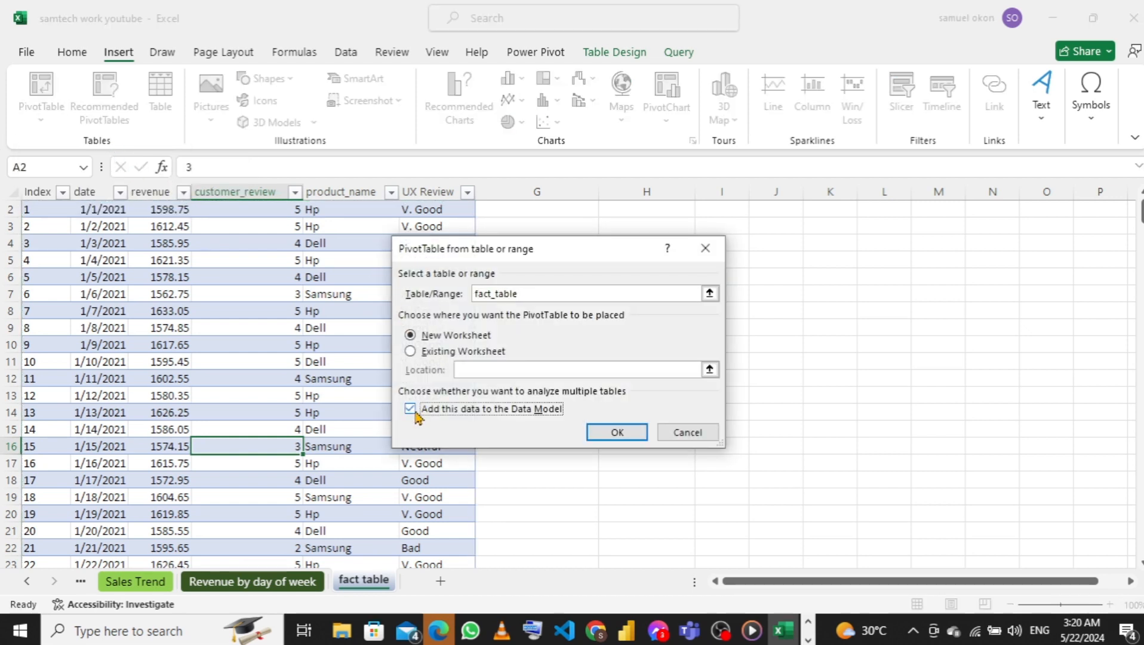
{"action": "left_click", "coordinate": [626, 442]}
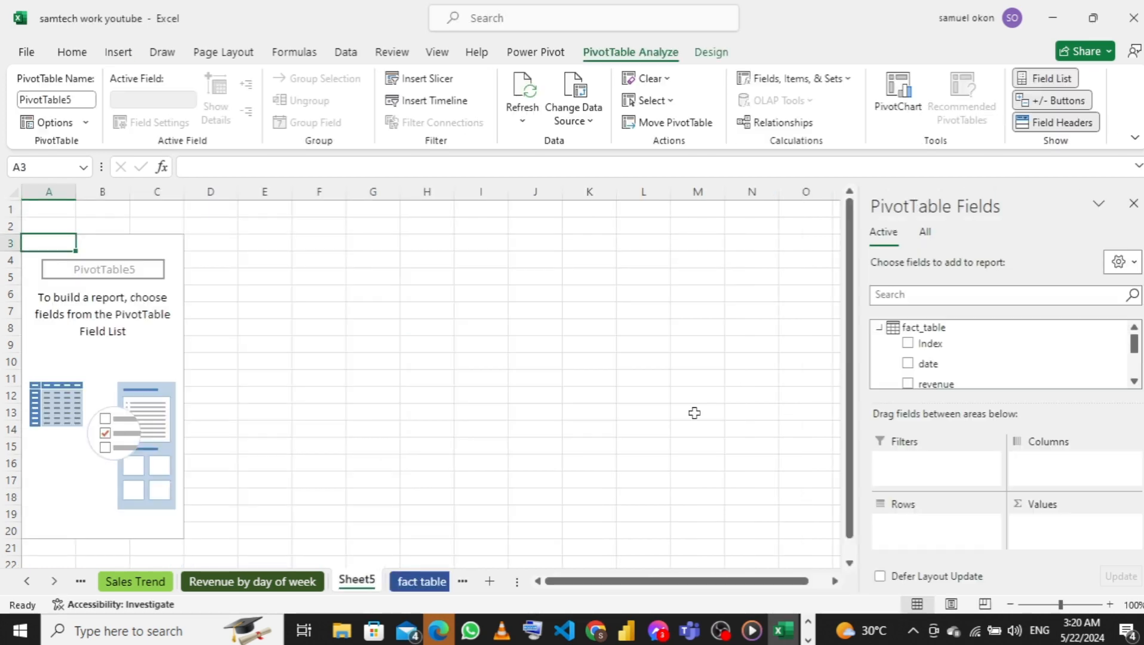
Add the revenue field to the new PivotTable's values as Sum of revenue
{"action": "scroll", "coordinate": [943, 358], "scroll_direction": "down", "scroll_amount": 4}
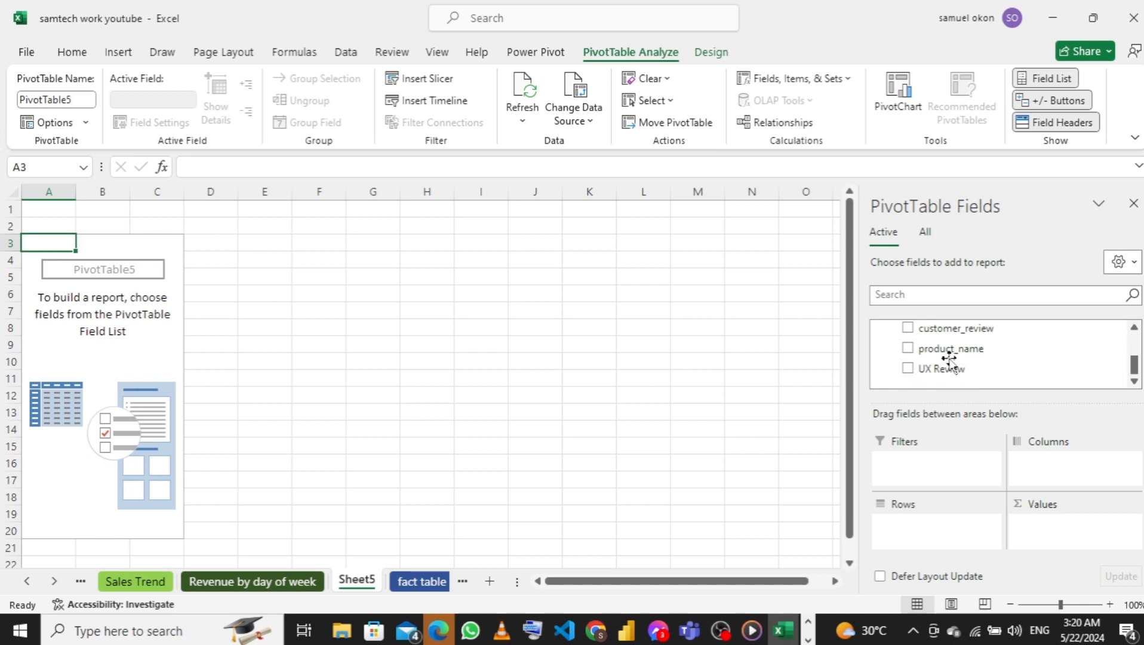
{"action": "scroll", "coordinate": [1002, 346], "scroll_direction": "up", "scroll_amount": 2}
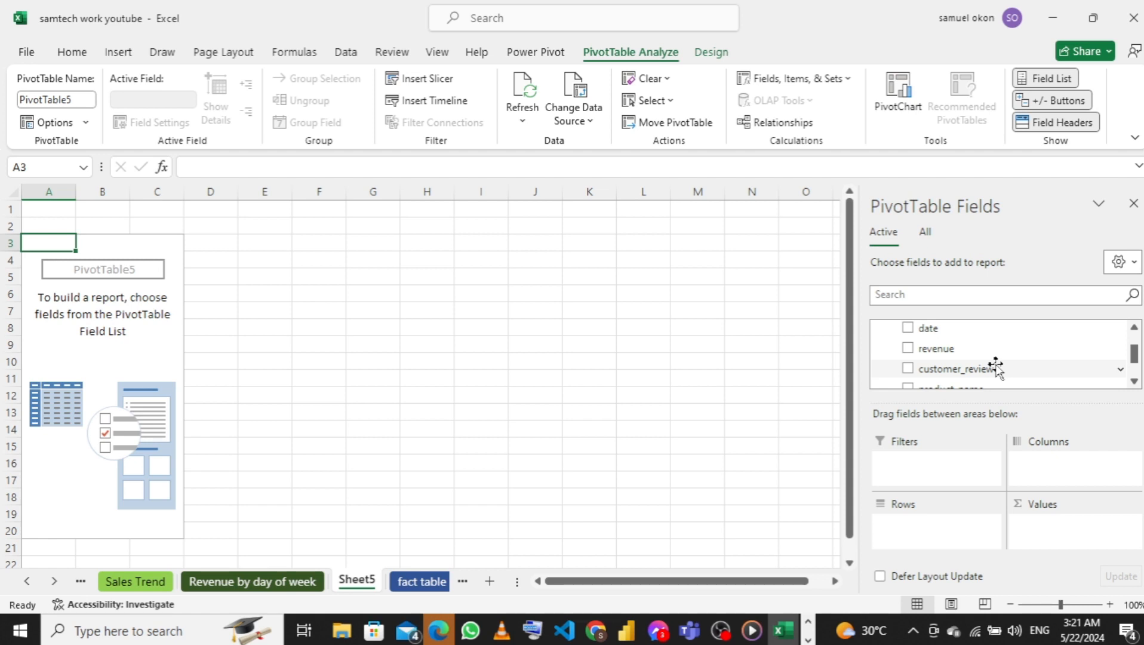
{"action": "left_click_drag", "start_coordinate": [943, 349], "coordinate": [1074, 529]}
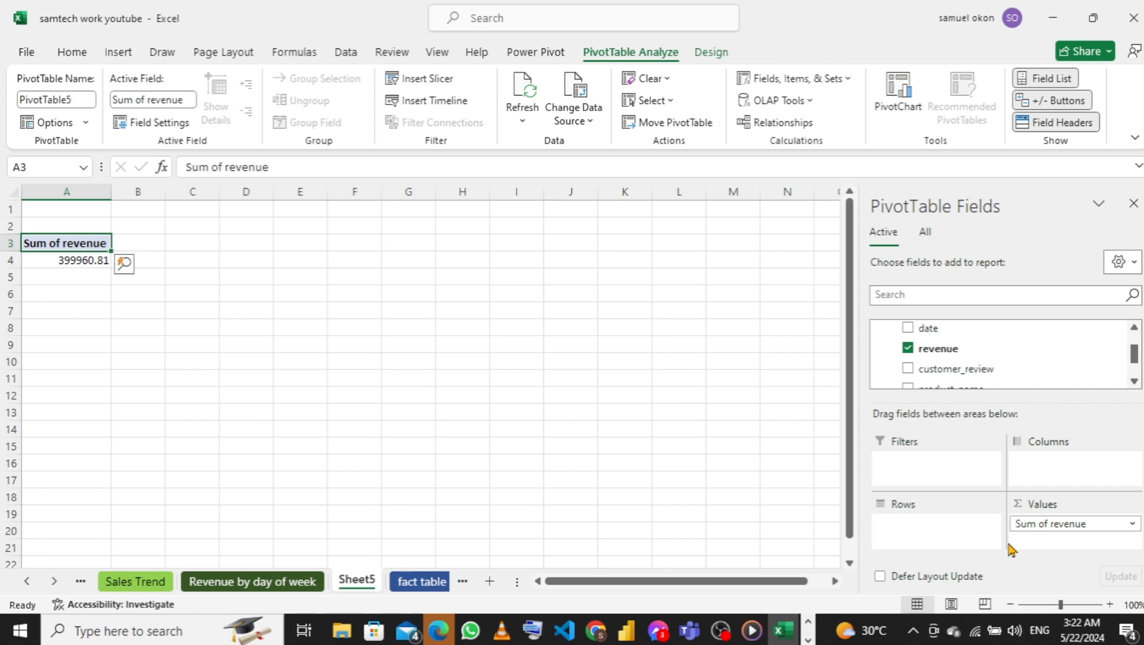
Remove Sum of revenue from the PivotTable's values and start a new fact_table measure named total revenue
{"action": "left_click_drag", "start_coordinate": [1021, 522], "coordinate": [693, 487]}
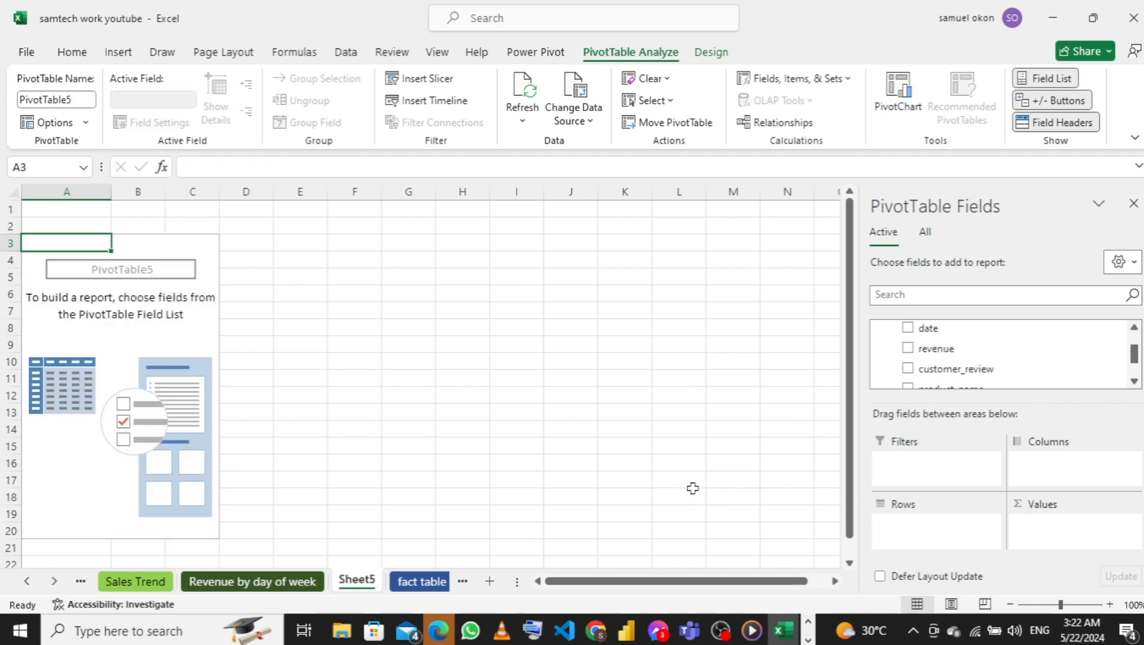
{"action": "scroll", "coordinate": [934, 337], "scroll_direction": "up", "scroll_amount": 2}
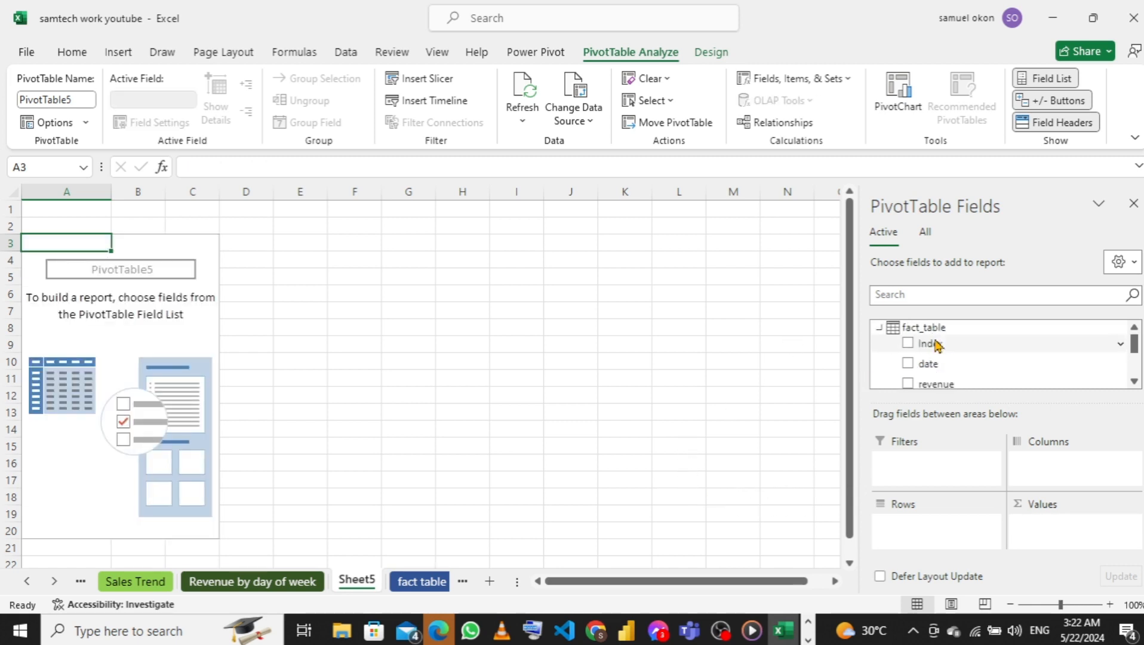
{"action": "right_click", "coordinate": [879, 333]}
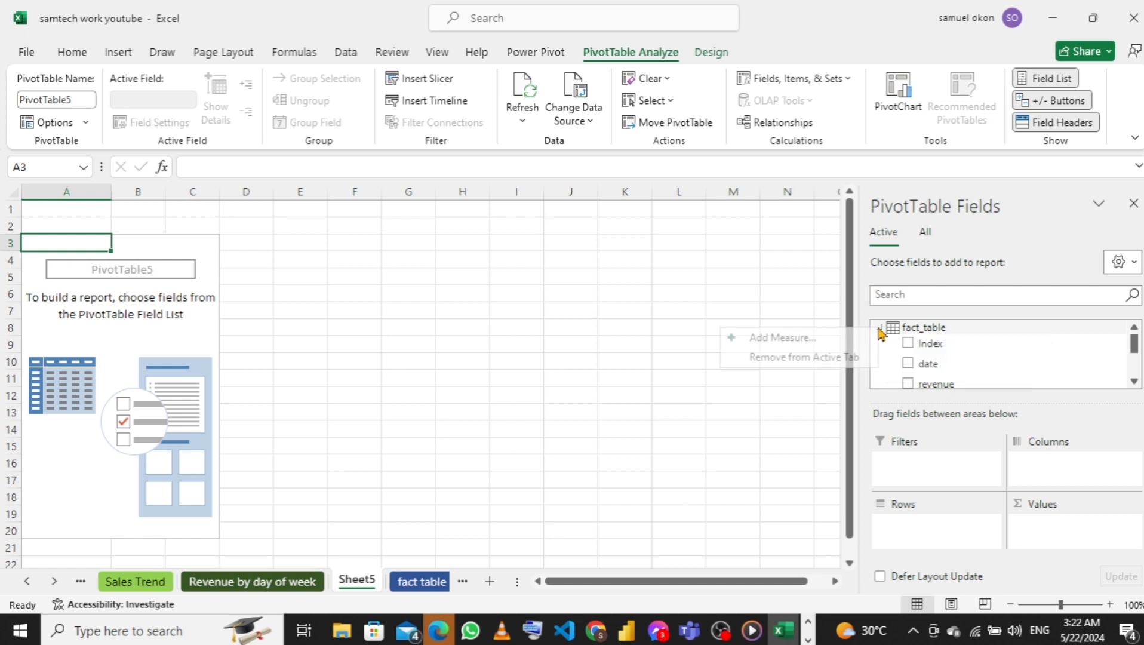
{"action": "left_click", "coordinate": [820, 339]}
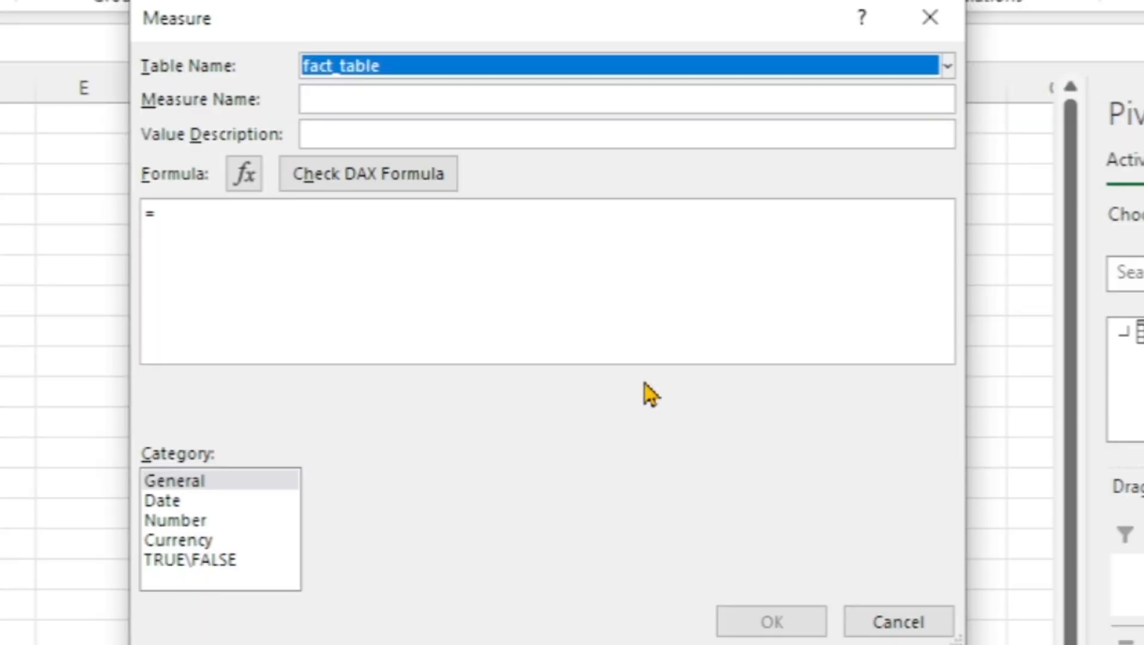
{"action": "left_click", "coordinate": [448, 96]}
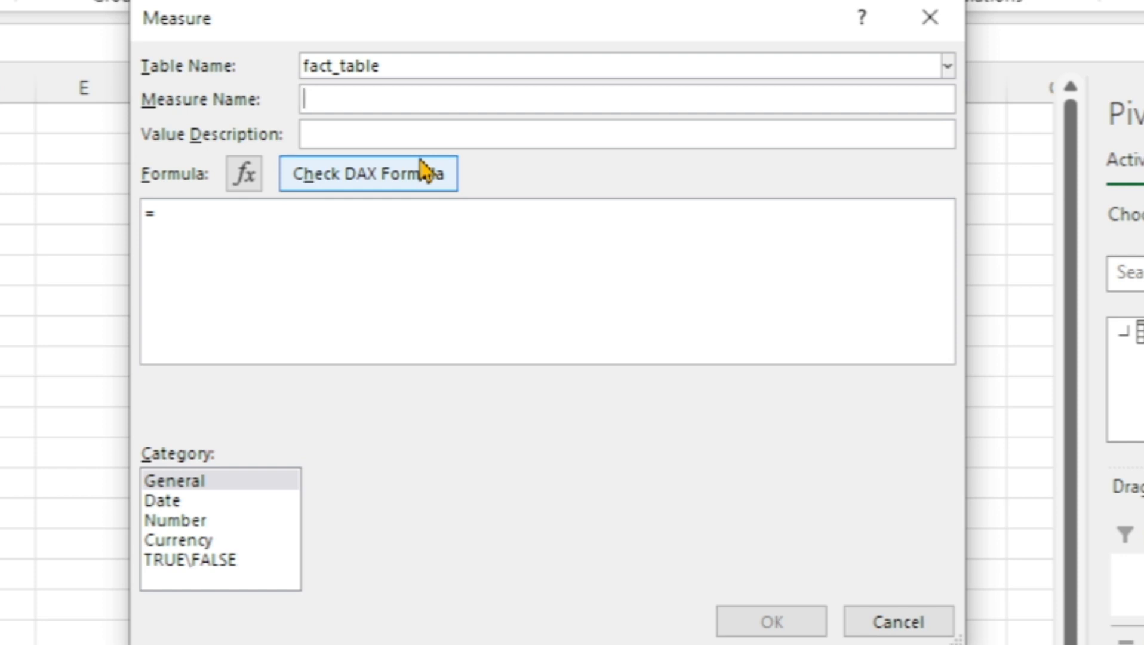
{"action": "type", "text": "total "}
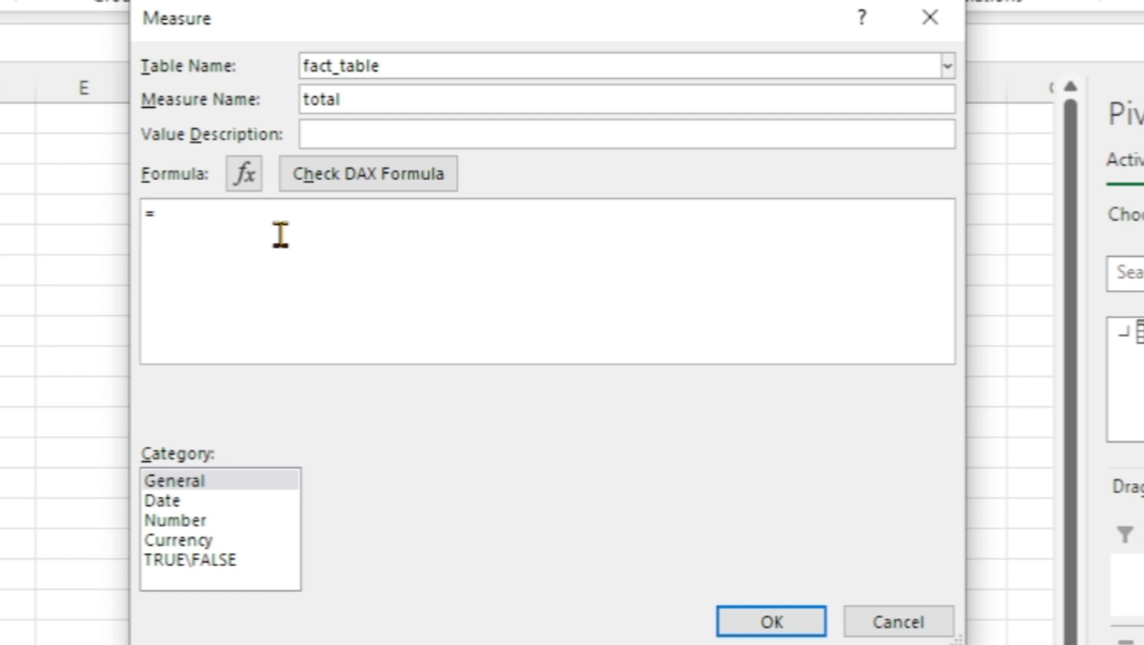
{"action": "type", "text": "revenue"}
Enter =SUM(fact_table[revenue]) as the DAX formula of the total revenue measure
{"action": "left_click", "coordinate": [276, 241]}
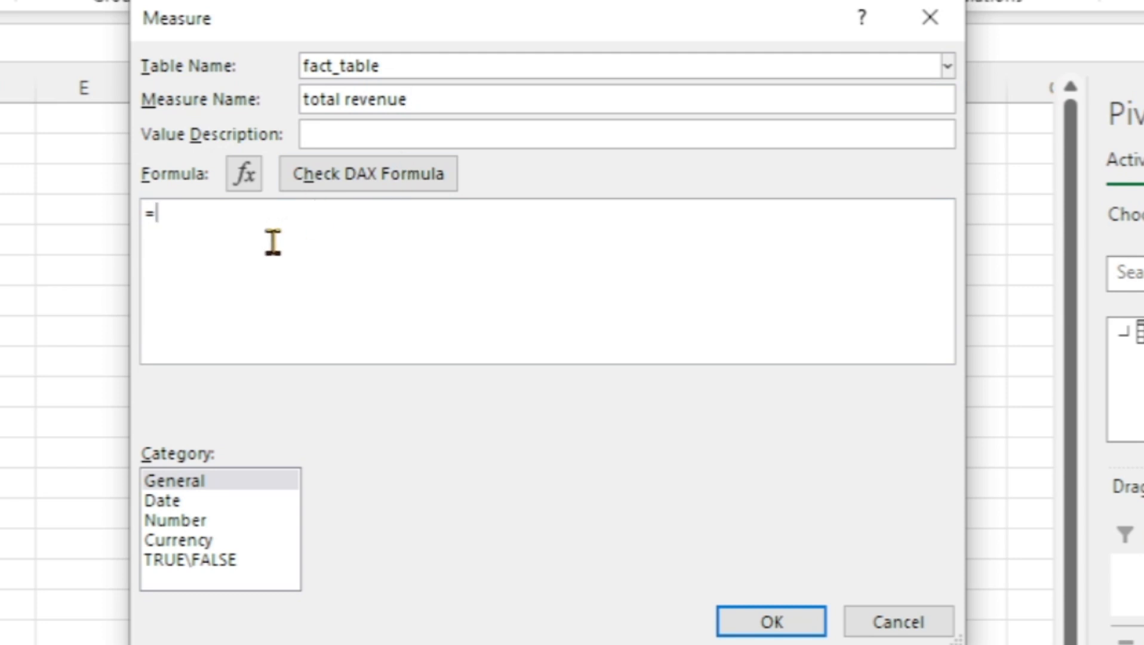
{"action": "type", "text": "sum"}
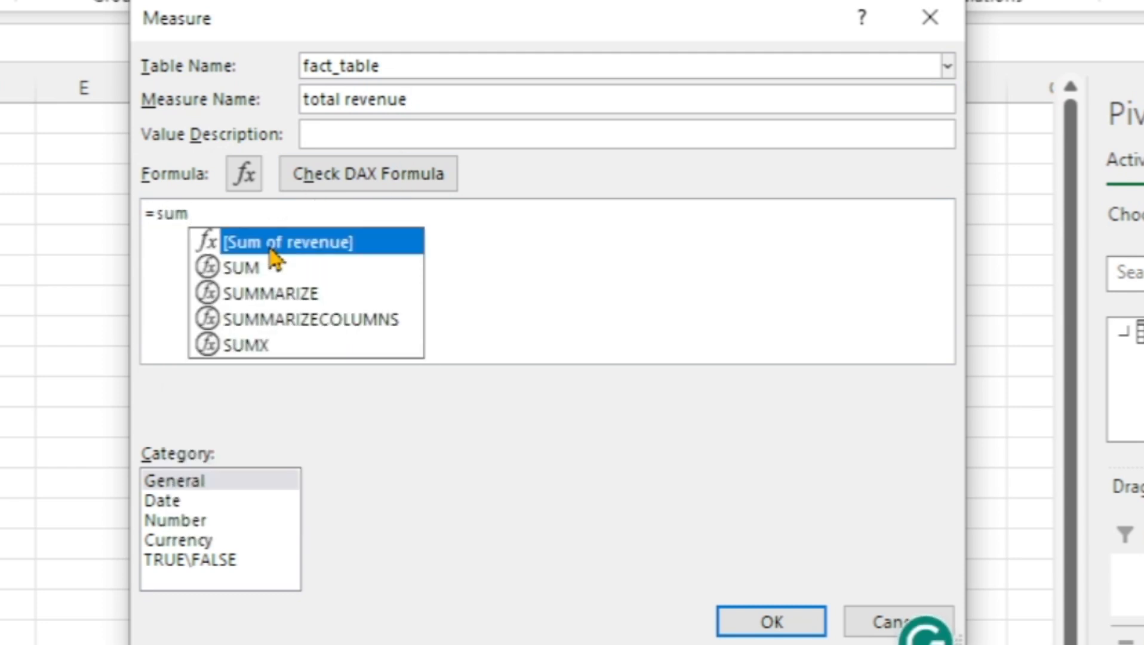
{"action": "key", "text": "Down"}
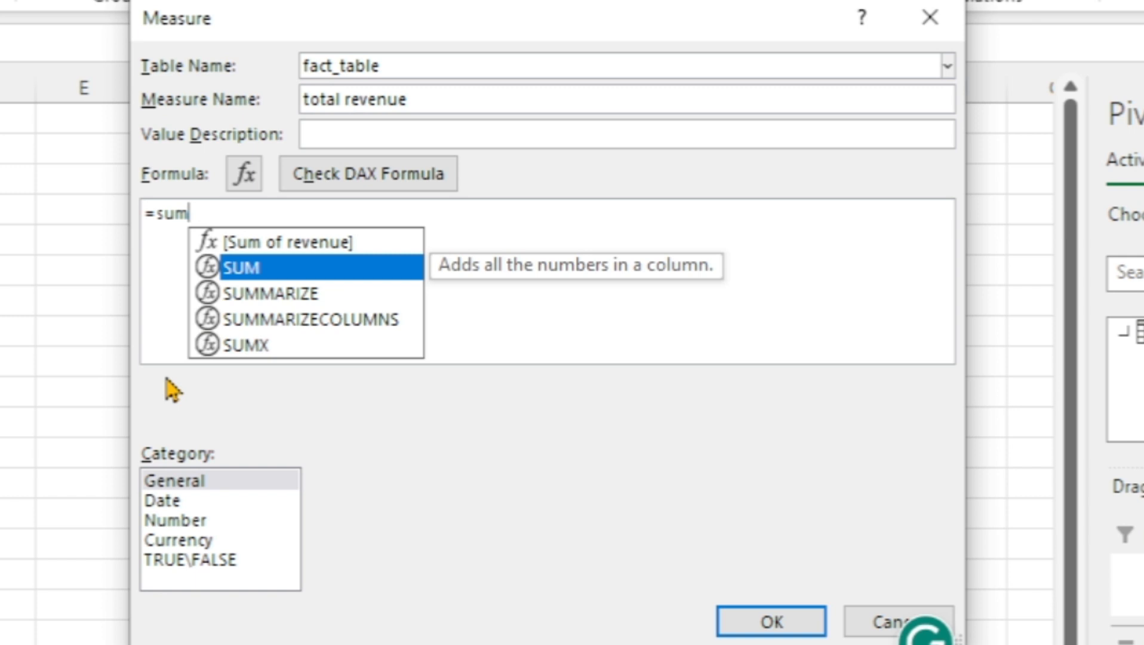
{"action": "key", "text": "Tab"}
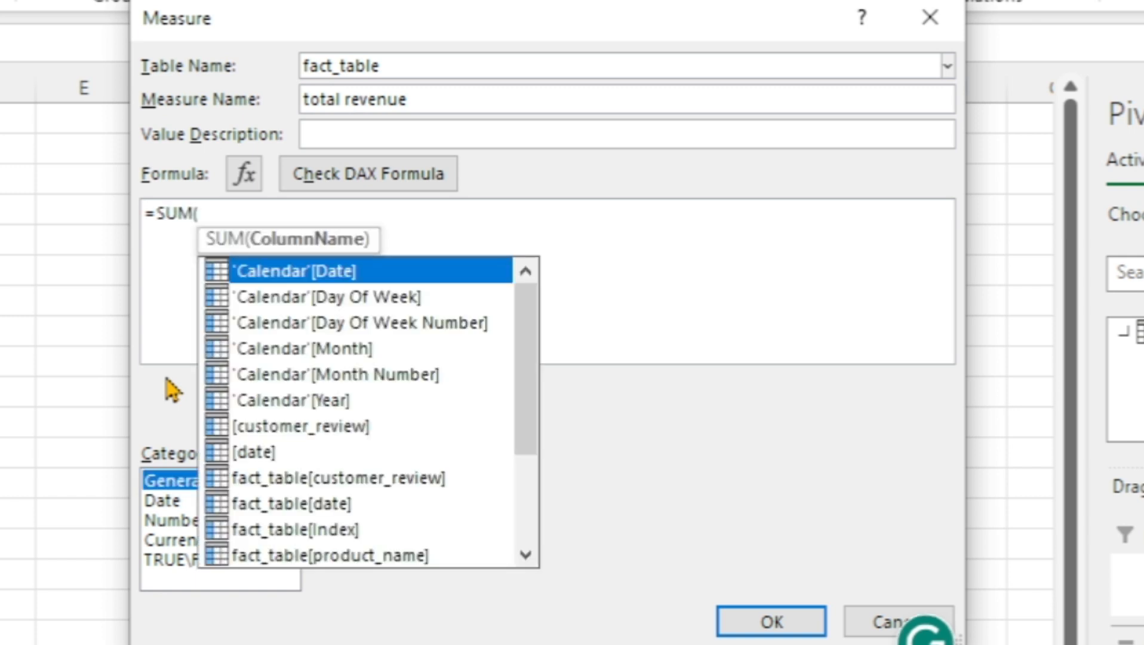
{"action": "scroll", "coordinate": [129, 386], "scroll_direction": "down", "scroll_amount": 3}
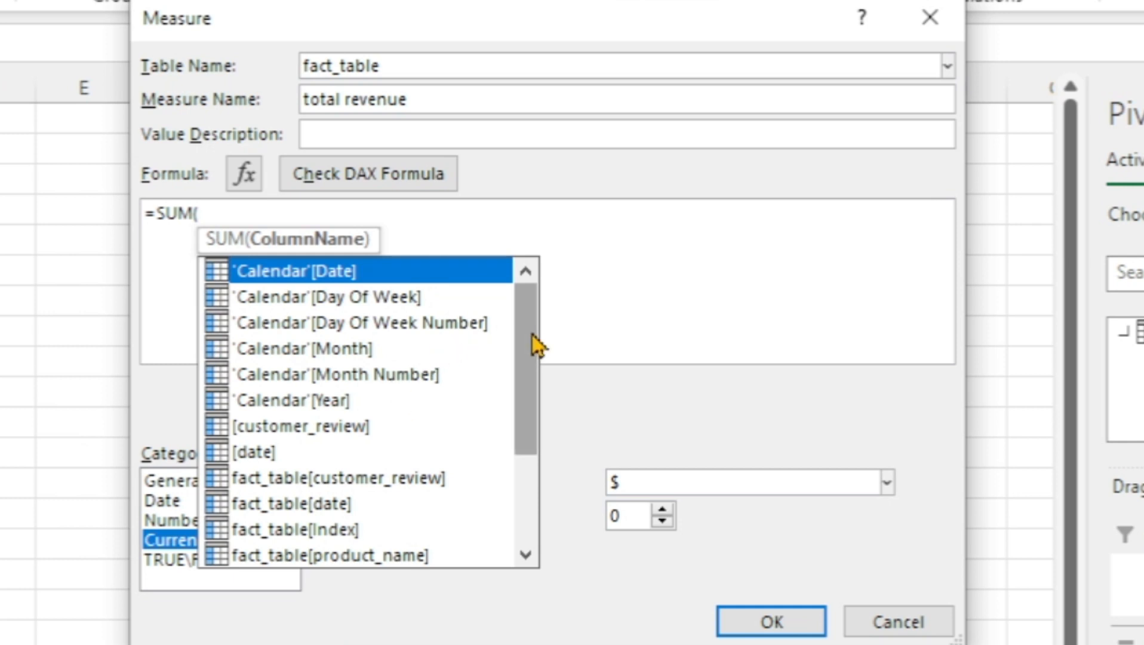
{"action": "left_click_drag", "start_coordinate": [532, 334], "coordinate": [532, 428]}
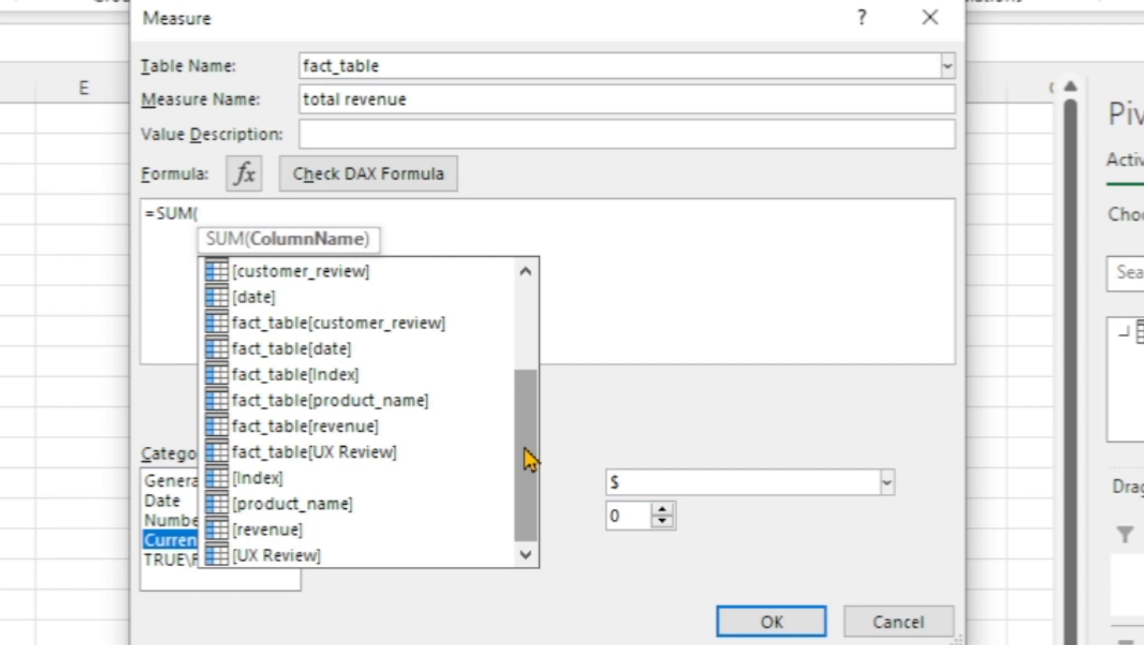
{"action": "mouse_move", "coordinate": [525, 449]}
{"action": "left_mouse_down"}
{"action": "mouse_move", "coordinate": [525, 420]}
{"action": "mouse_move", "coordinate": [523, 432]}
{"action": "left_mouse_up"}
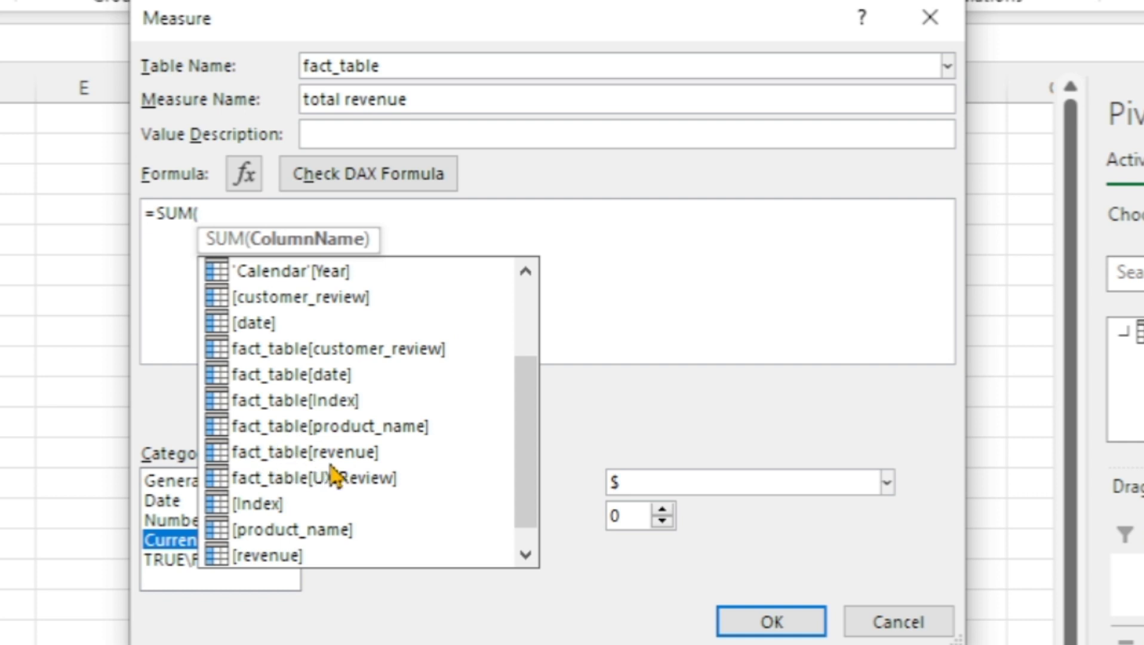
{"action": "double_click", "coordinate": [357, 453]}
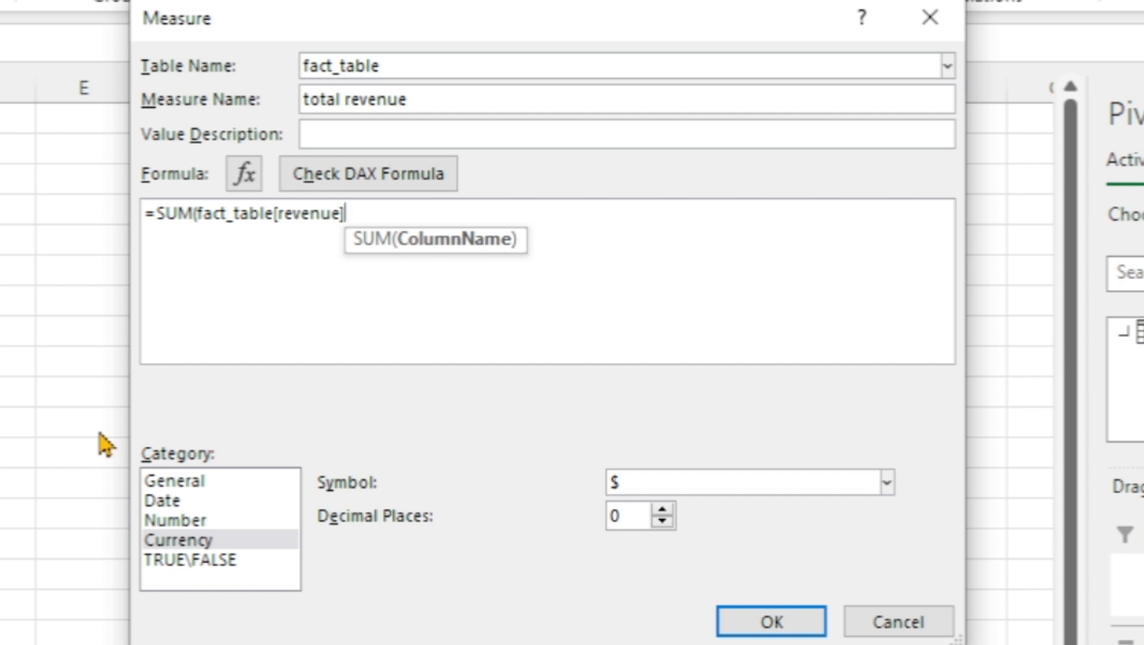
{"action": "type", "text": ")"}
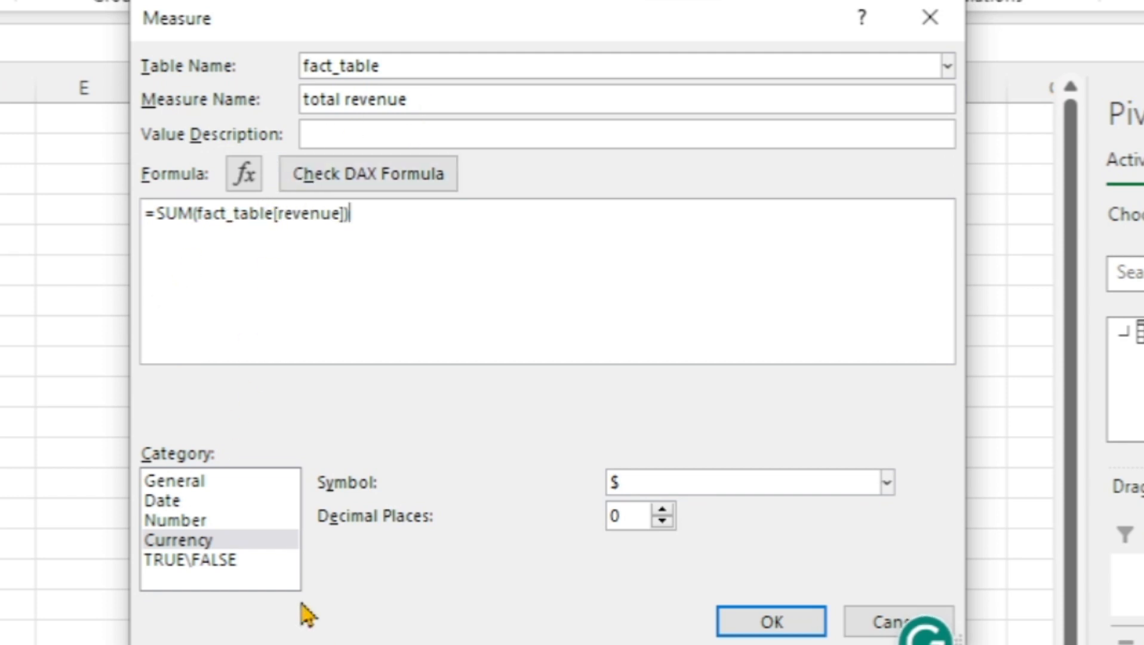
Save the measure in Currency format with the $ symbol and add total revenue to the PivotTable's values
{"action": "left_click", "coordinate": [217, 541]}
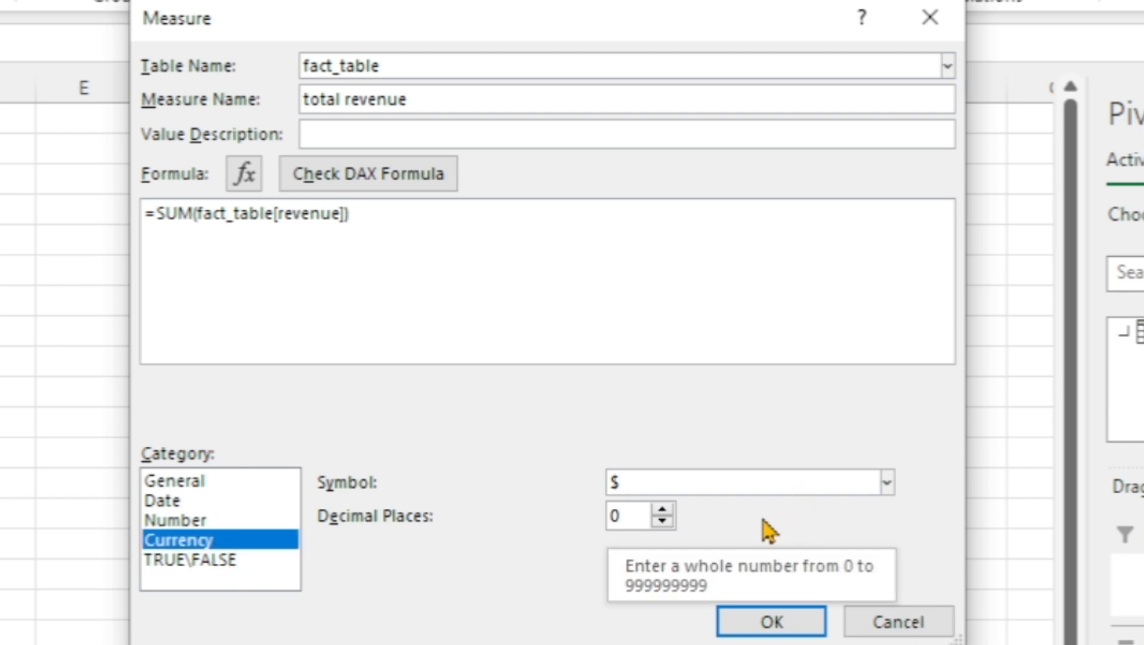
{"action": "left_click", "coordinate": [771, 625]}
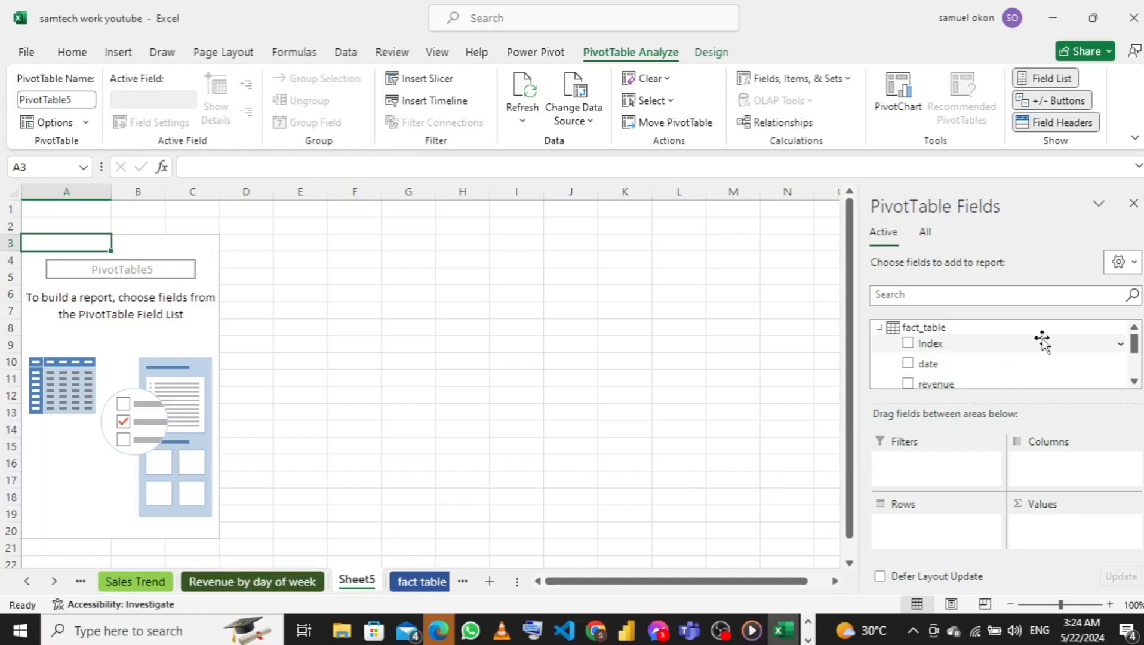
{"action": "scroll", "coordinate": [1039, 344], "scroll_direction": "down", "scroll_amount": 5}
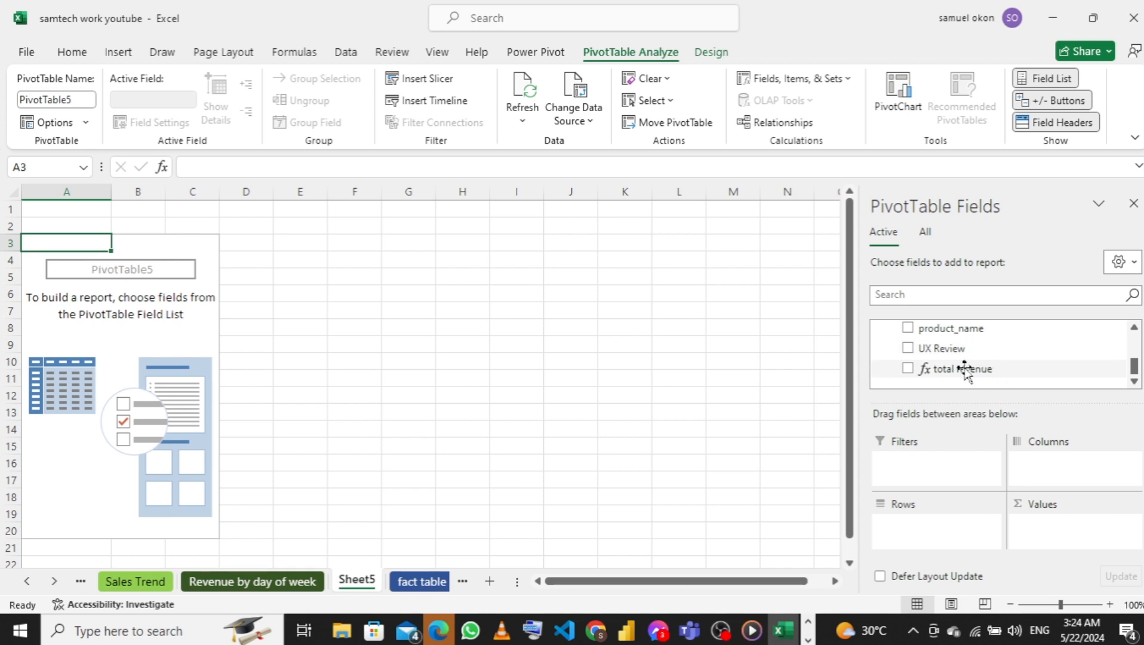
{"action": "left_click_drag", "start_coordinate": [965, 371], "coordinate": [1050, 536]}
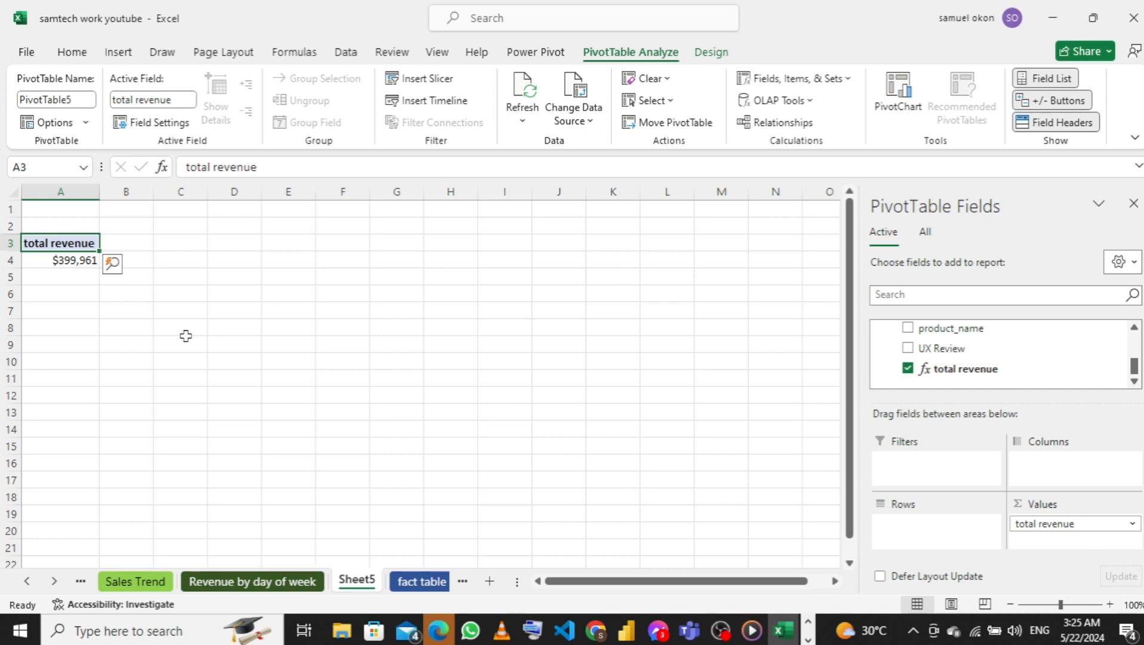
Start another measure on fact_table and enter =COUNT(fact_table[Index]) as its DAX formula
{"action": "scroll", "coordinate": [948, 366], "scroll_direction": "up", "scroll_amount": 10}
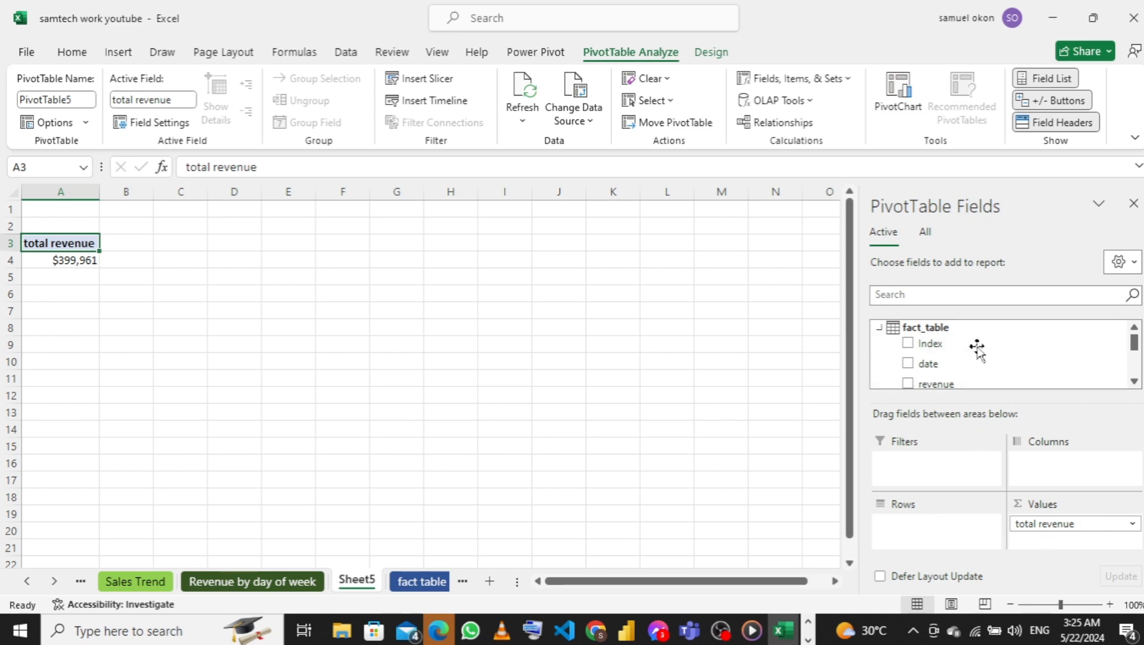
{"action": "scroll", "coordinate": [974, 352], "scroll_direction": "down", "scroll_amount": 10}
{"action": "scroll", "coordinate": [950, 352], "scroll_direction": "up", "scroll_amount": 10}
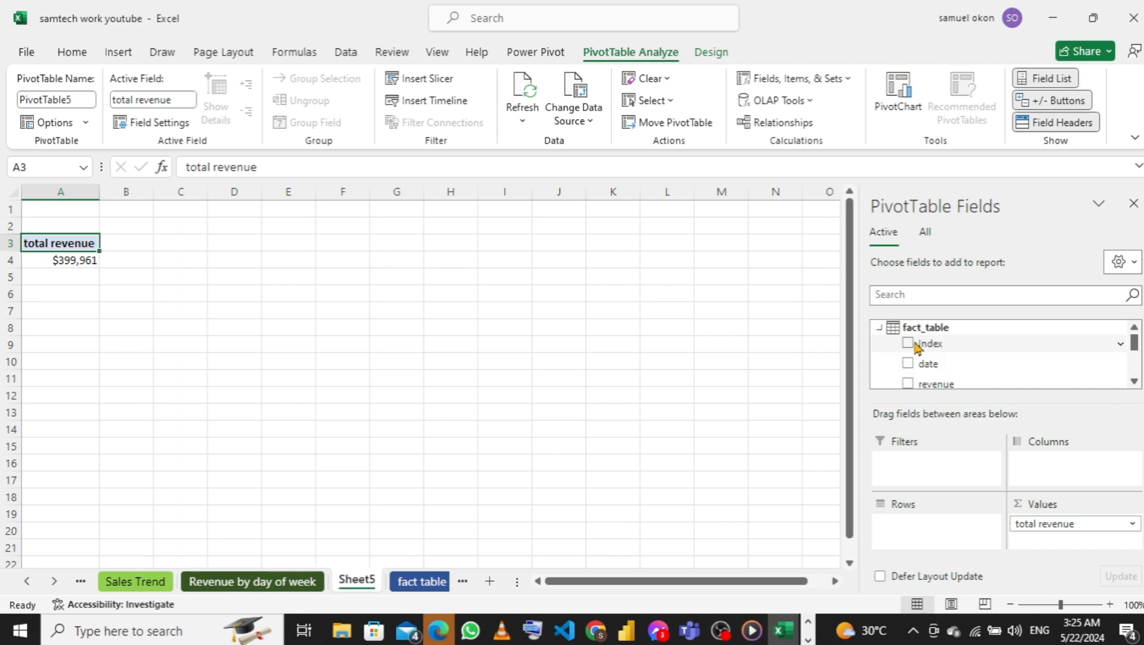
{"action": "right_click", "coordinate": [873, 330]}
{"action": "left_click", "coordinate": [831, 343]}
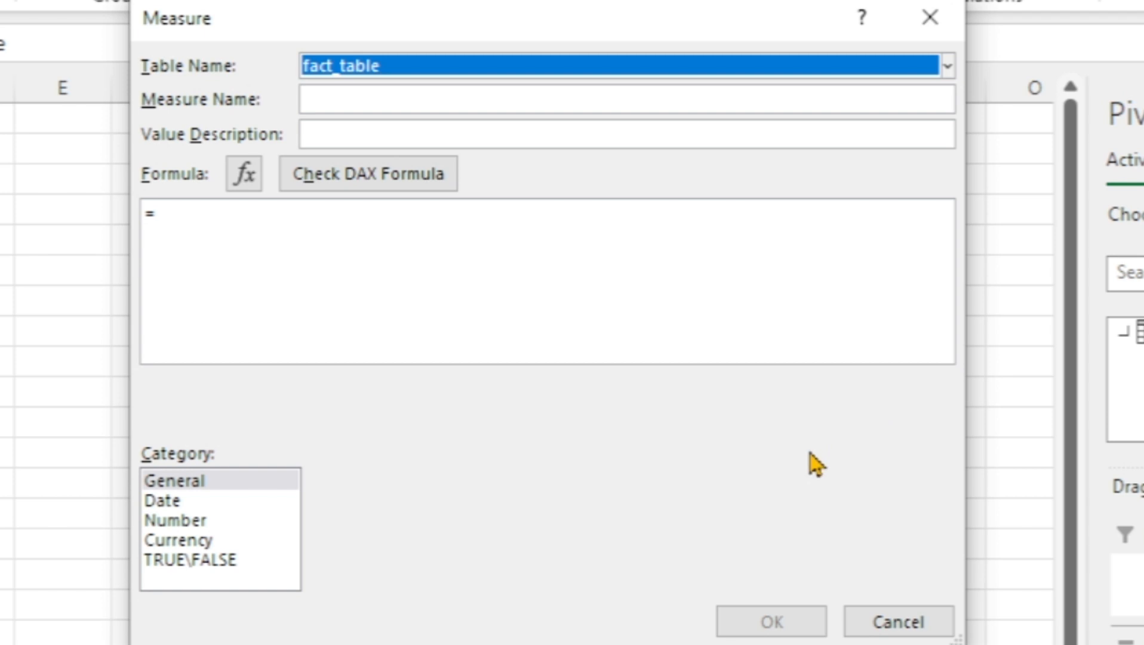
{"action": "left_click", "coordinate": [402, 253]}
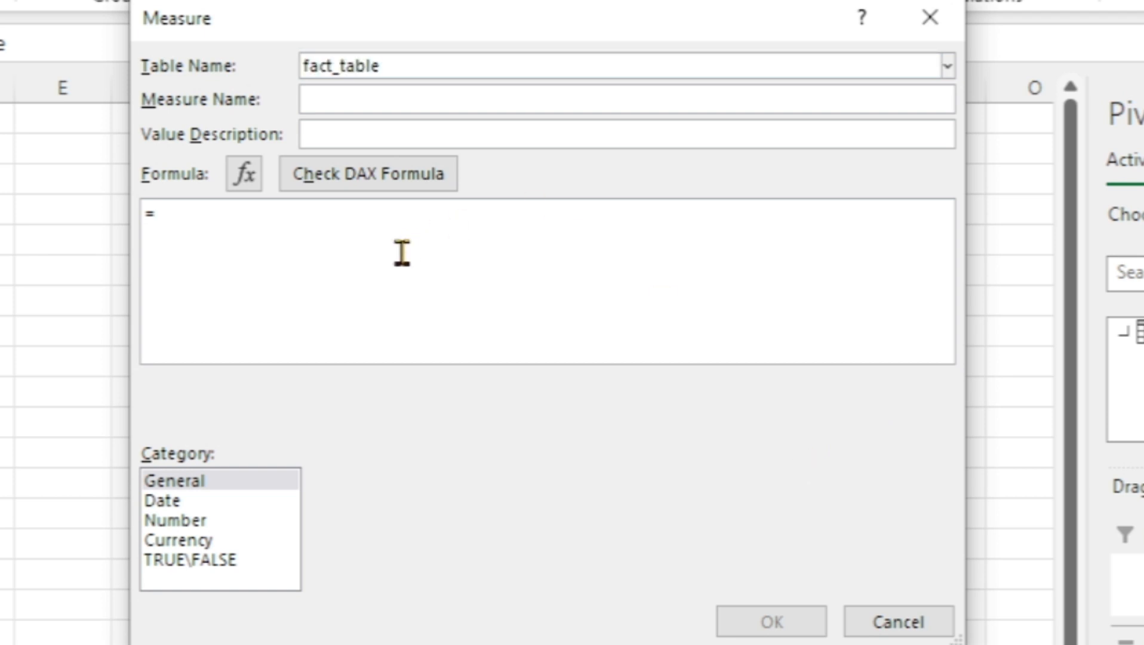
{"action": "type", "text": "cou"}
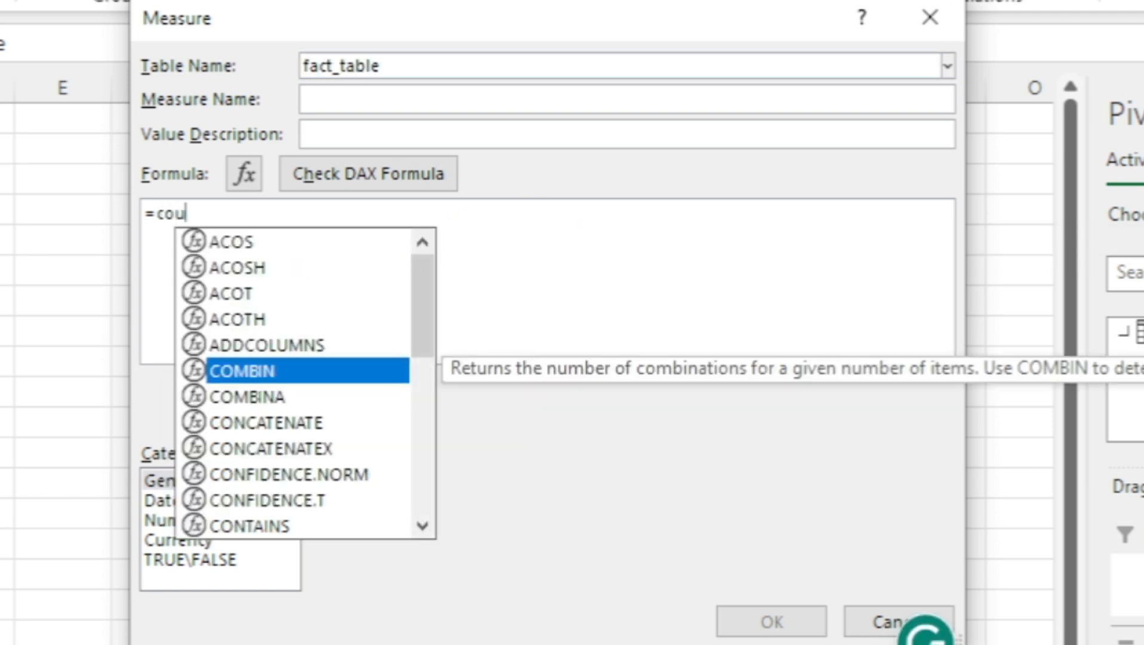
{"action": "type", "text": "nt"}
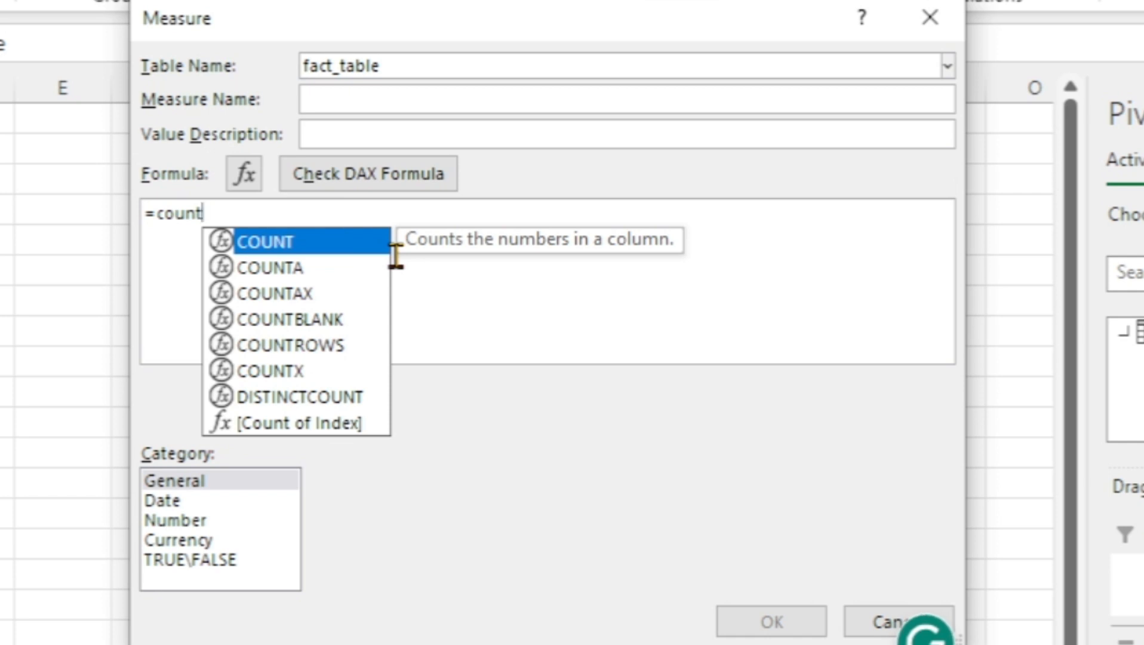
{"action": "key", "text": "Tab"}
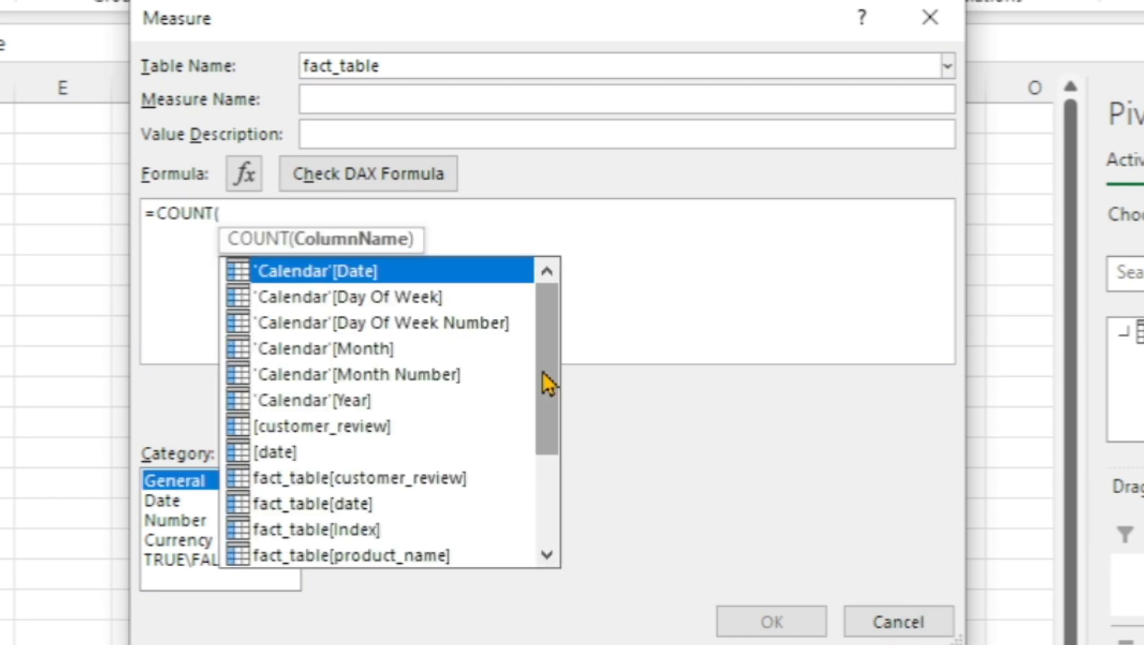
{"action": "left_click_drag", "start_coordinate": [548, 382], "coordinate": [550, 459]}
{"action": "left_click", "coordinate": [325, 382]}
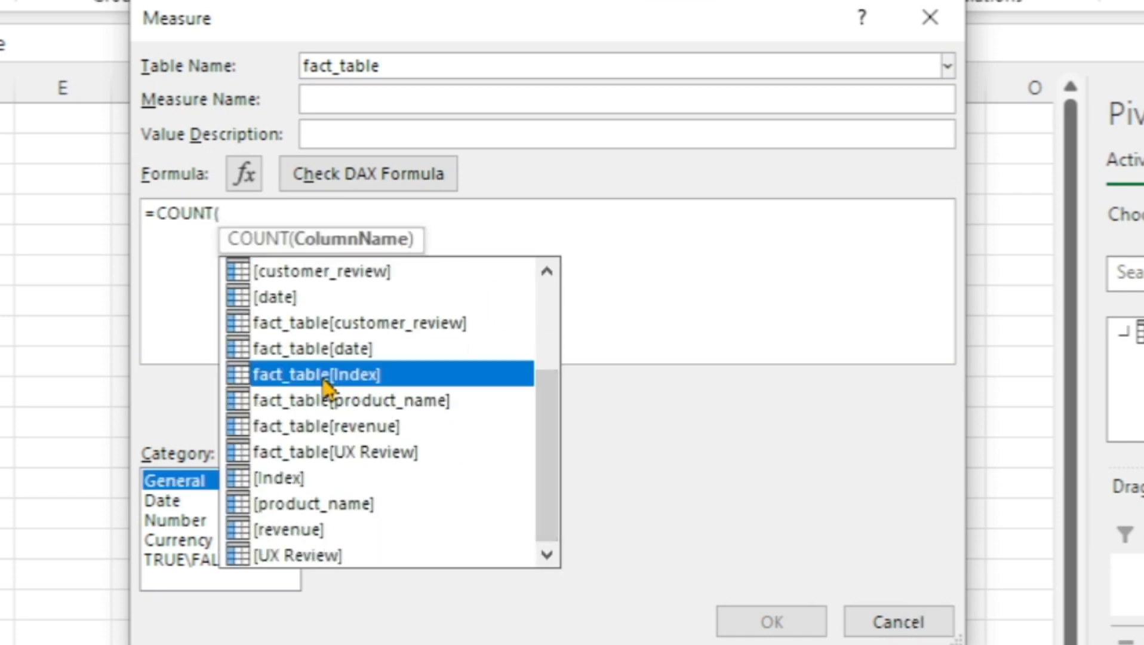
{"action": "double_click", "coordinate": [327, 386]}
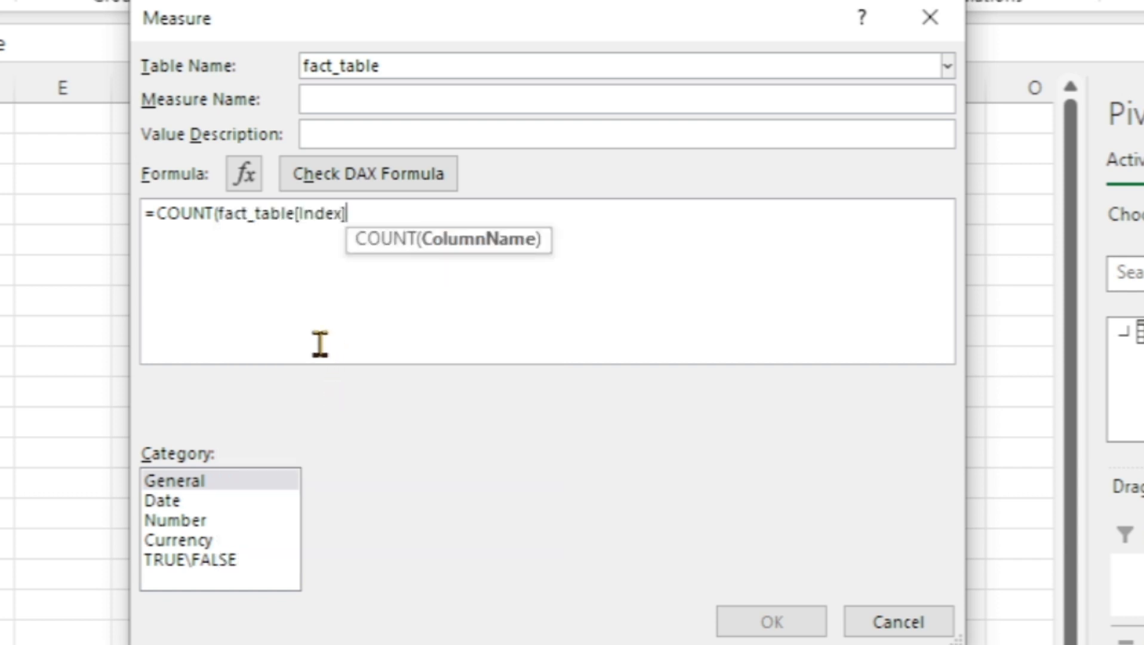
{"action": "type", "text": ")"}
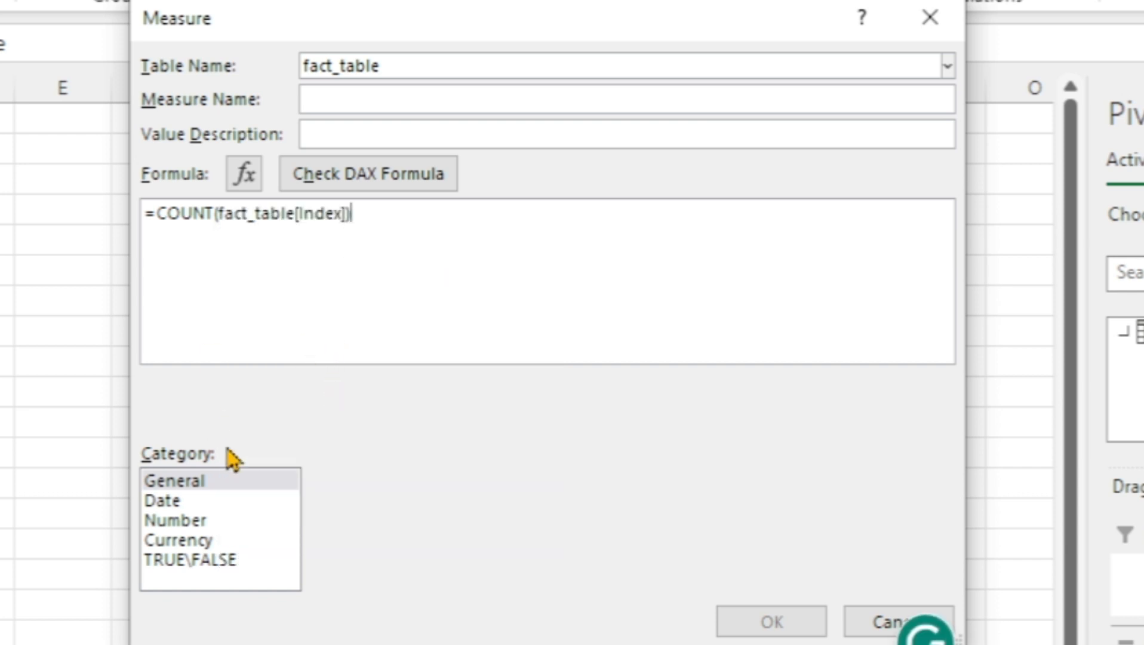
Name the count measure total transaction, format it as a Whole Number and save it
{"action": "left_click", "coordinate": [206, 522]}
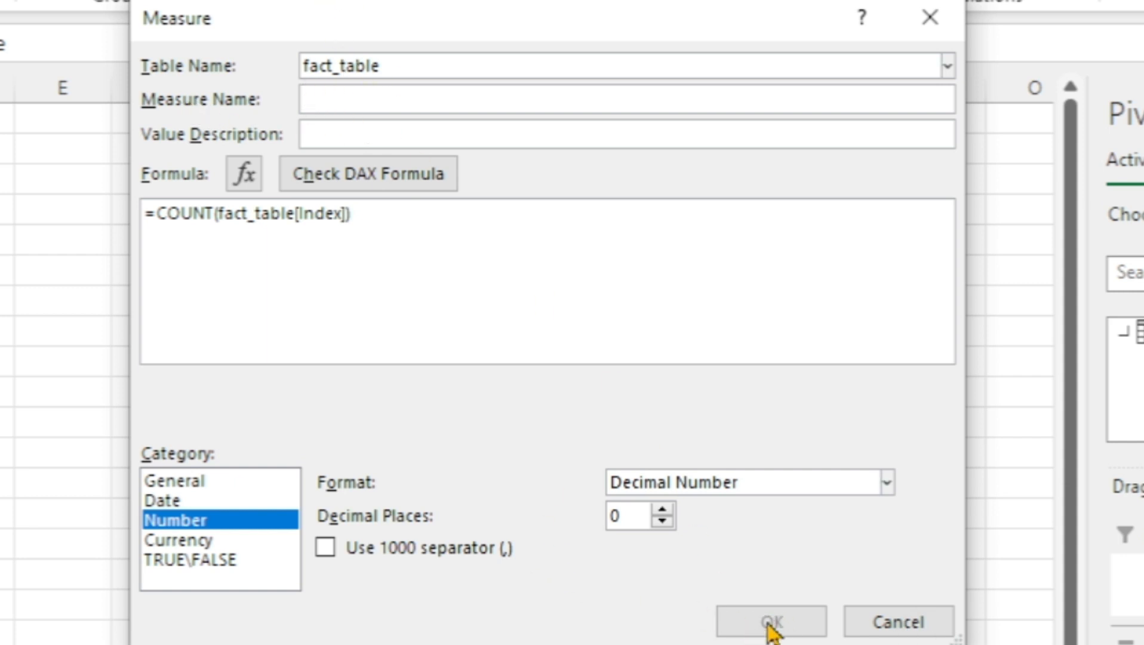
{"action": "left_click", "coordinate": [418, 100]}
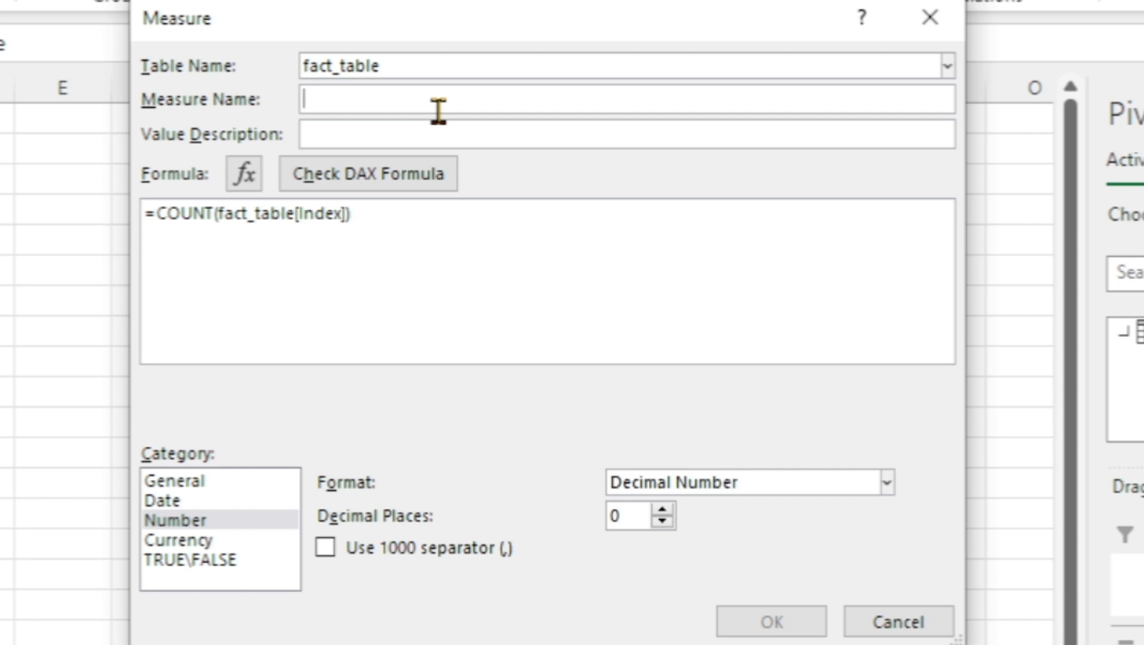
{"action": "type", "text": "total transa"}
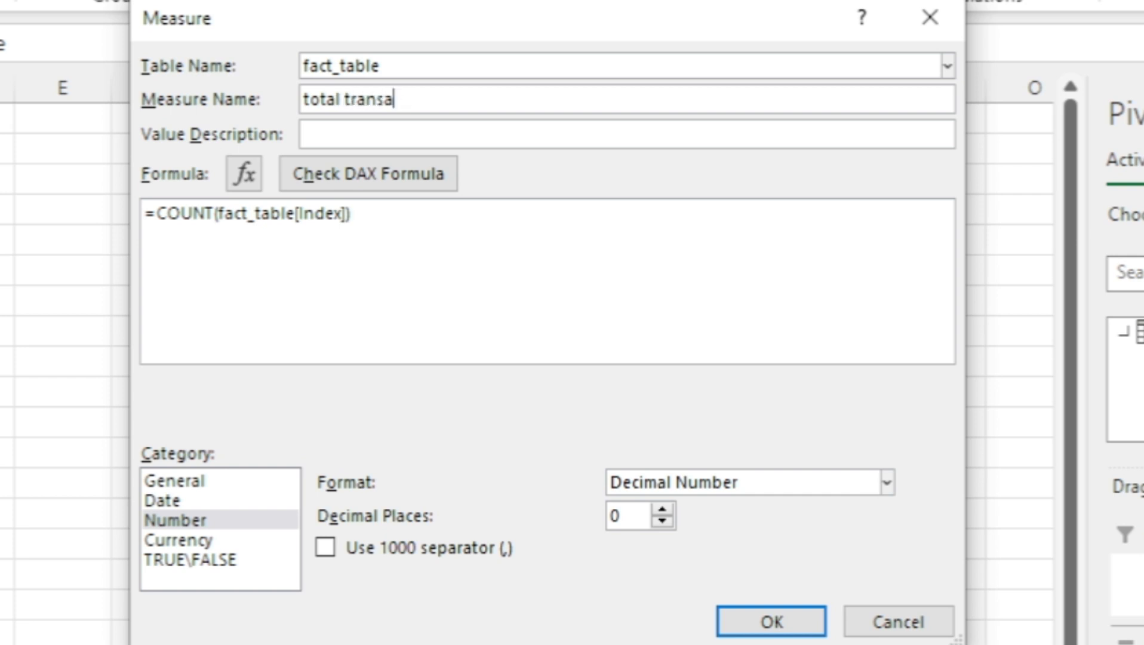
{"action": "type", "text": "ction"}
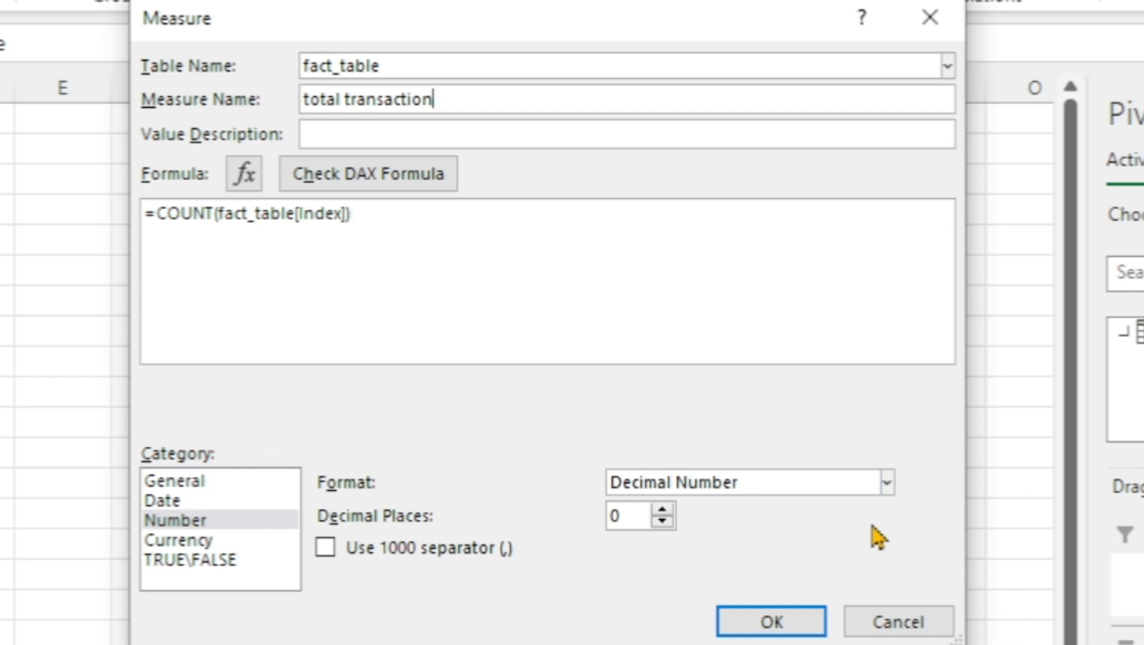
{"action": "left_click", "coordinate": [888, 485]}
{"action": "left_click", "coordinate": [752, 544]}
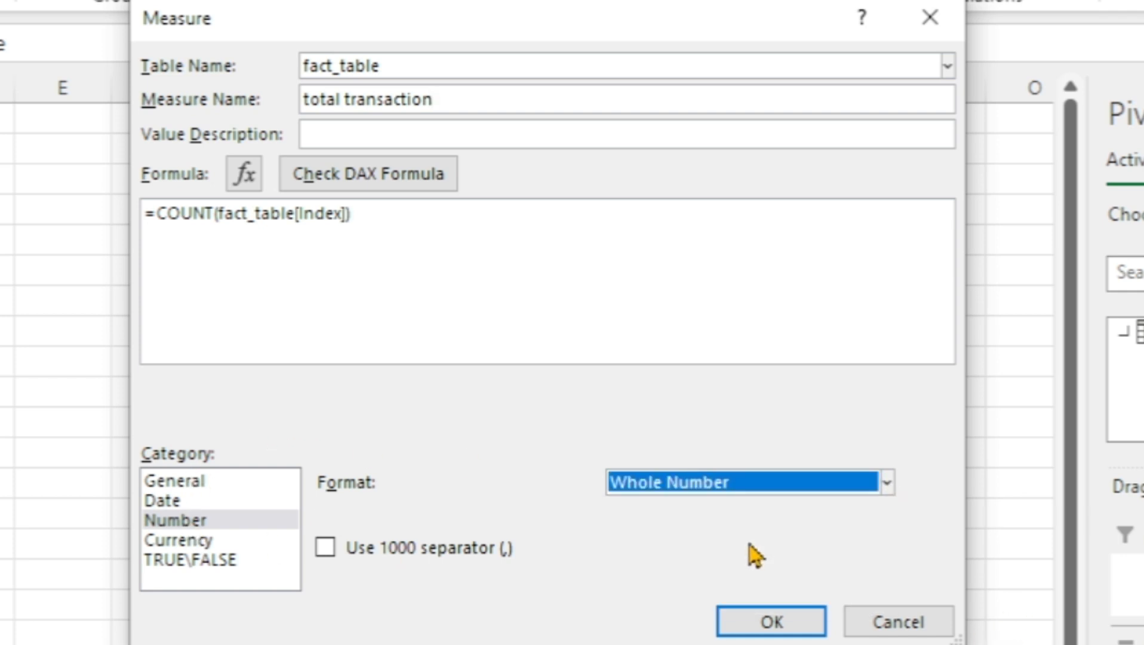
{"action": "left_click", "coordinate": [770, 624]}
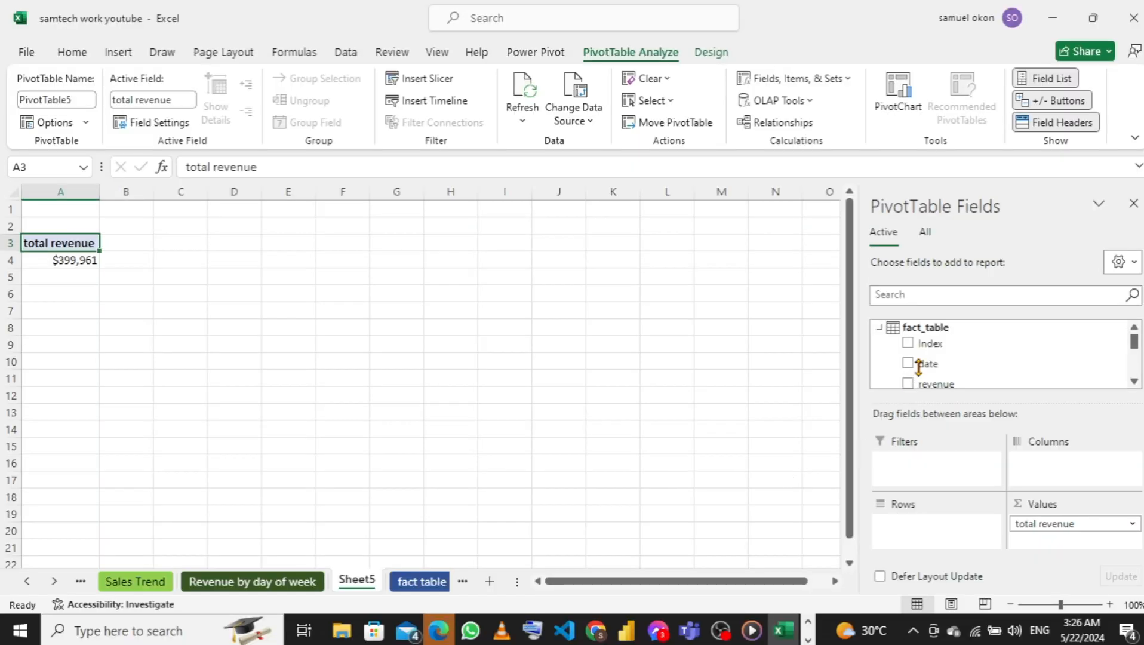
Add the total transaction measure to the PivotTable's values beside total revenue
{"action": "scroll", "coordinate": [1005, 376], "scroll_direction": "down", "scroll_amount": 5}
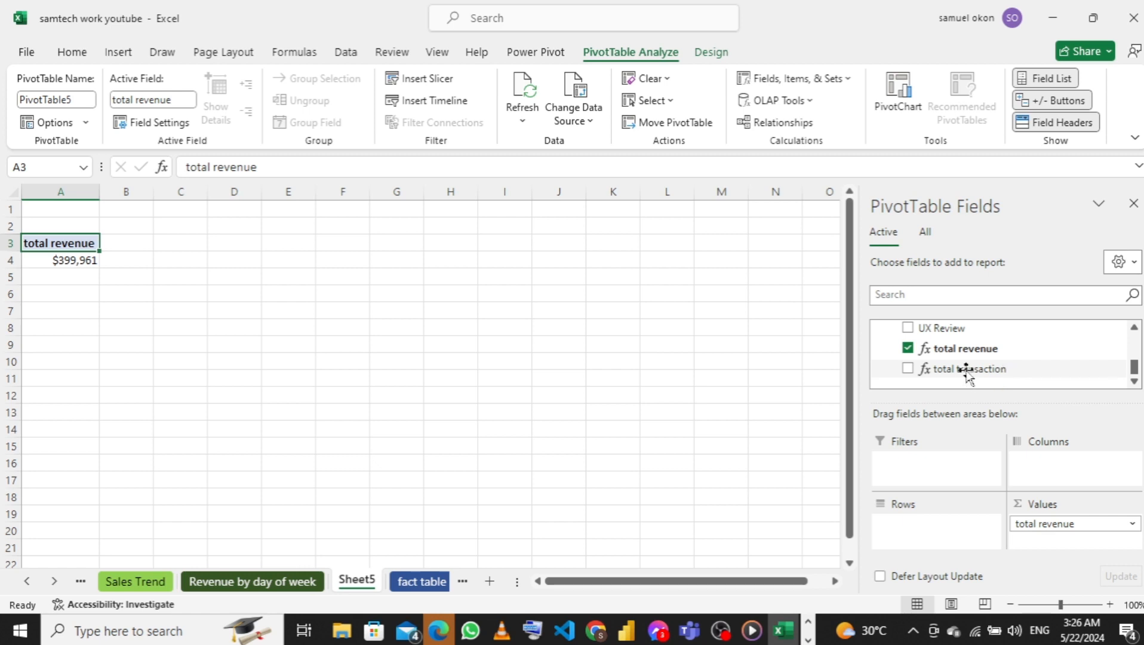
{"action": "left_click_drag", "start_coordinate": [967, 374], "coordinate": [1054, 546]}
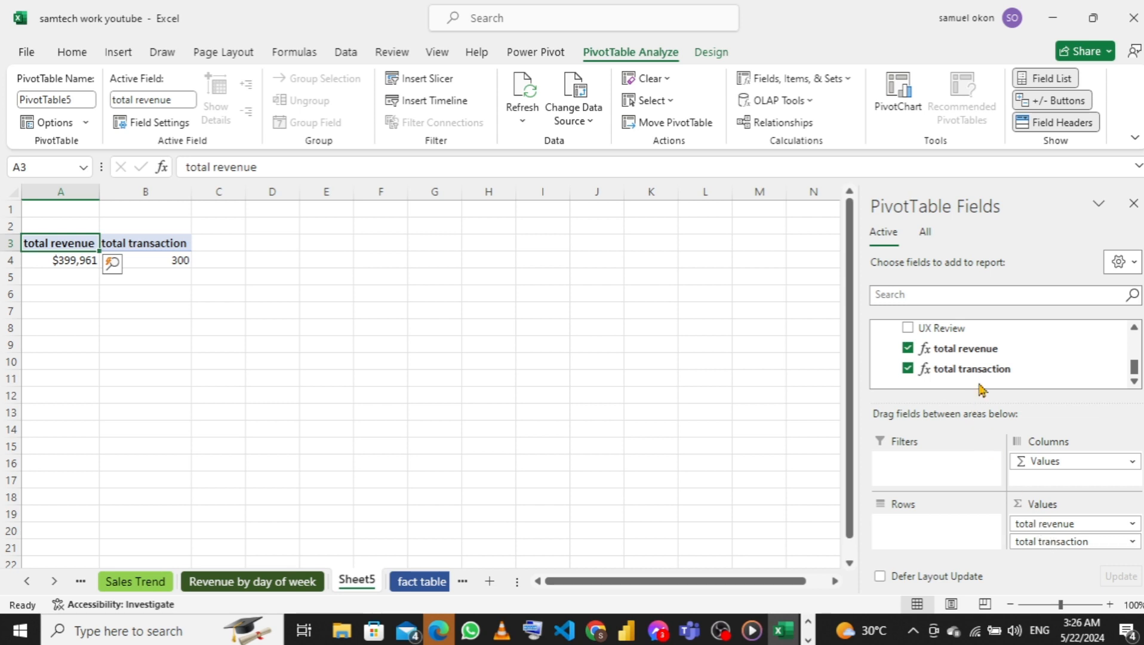
Start another measure on fact_table and enter =[total revenue]/[total transaction] as its DAX formula
{"action": "scroll", "coordinate": [983, 386], "scroll_direction": "up", "scroll_amount": 10}
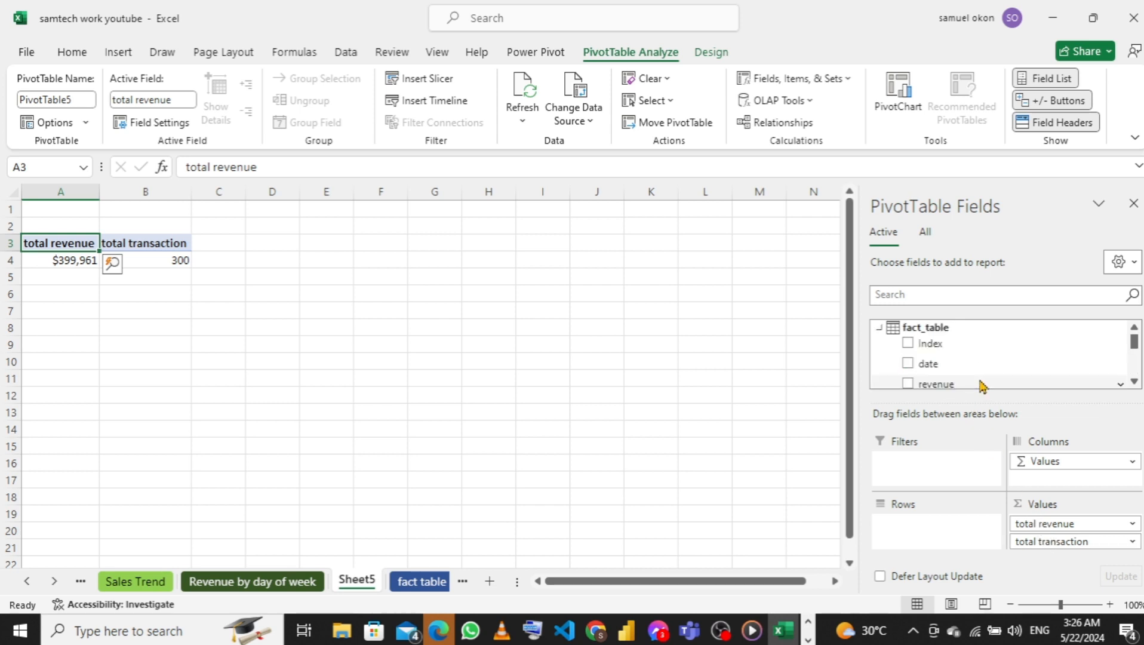
{"action": "right_click", "coordinate": [882, 330]}
{"action": "left_click", "coordinate": [820, 344]}
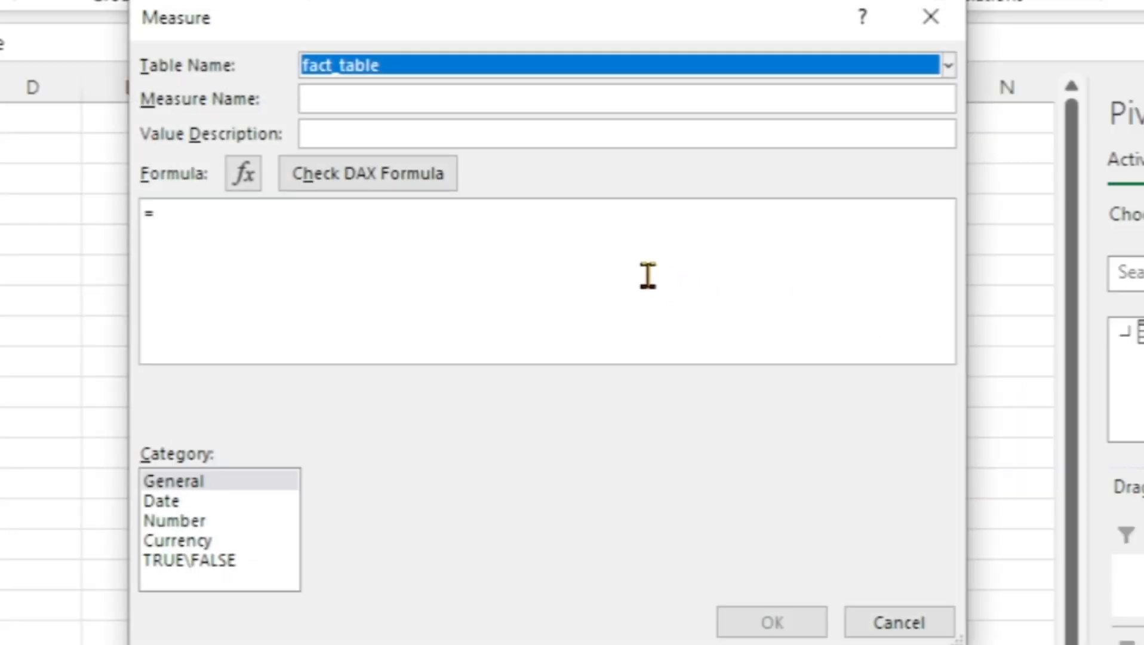
{"action": "left_click", "coordinate": [647, 273]}
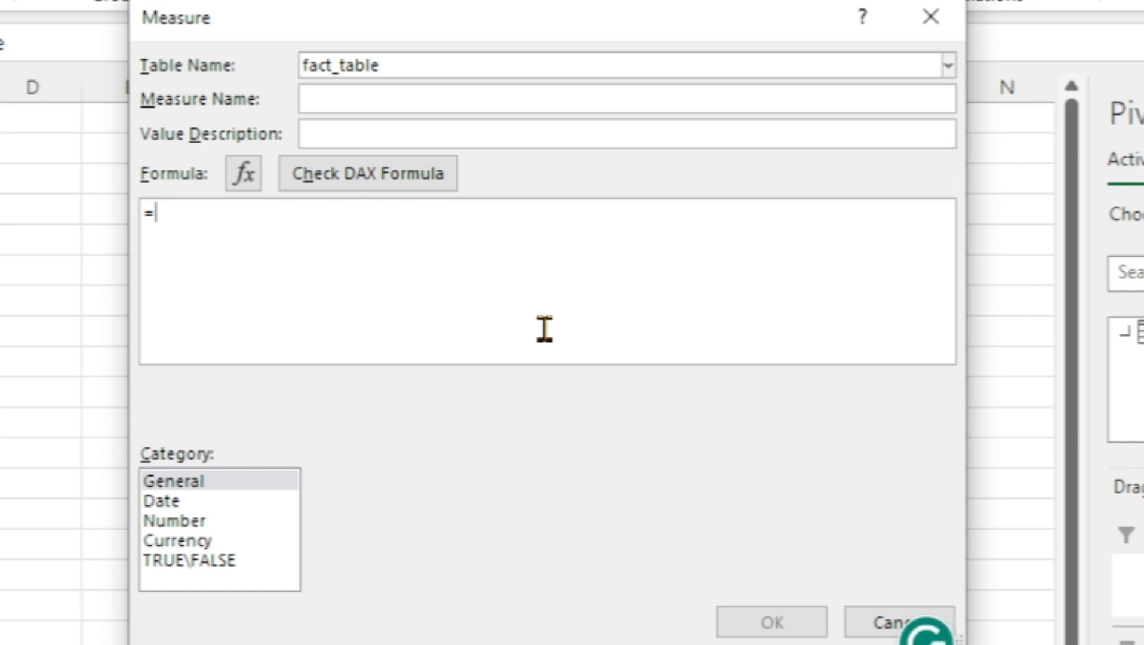
{"action": "type", "text": "tot"}
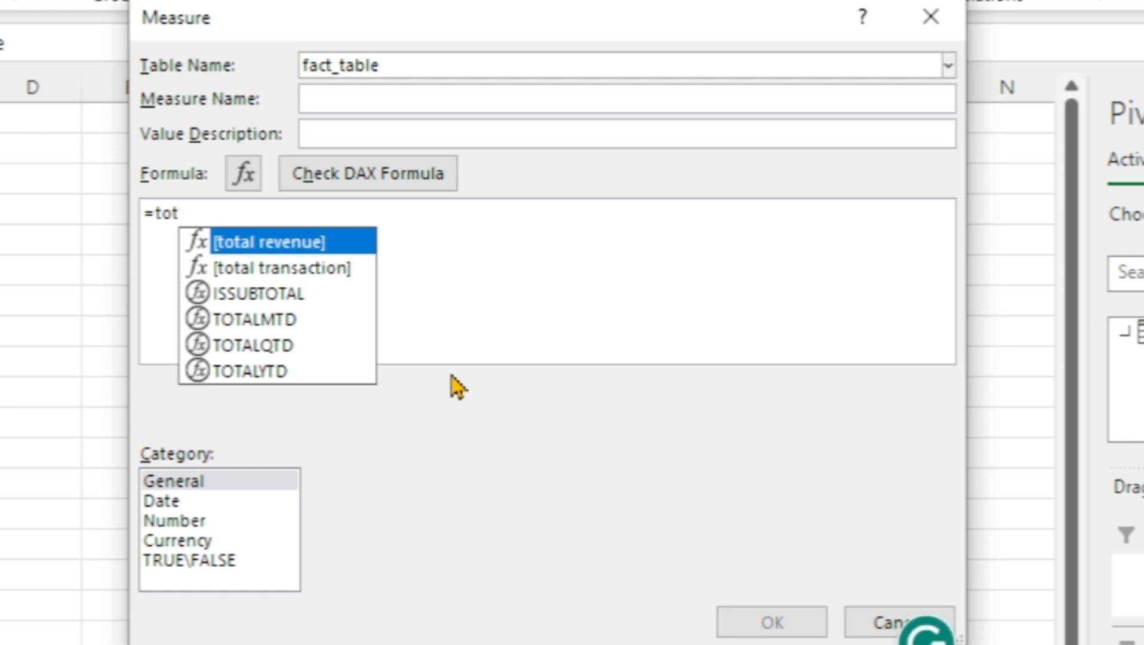
{"action": "key", "text": "Tab"}
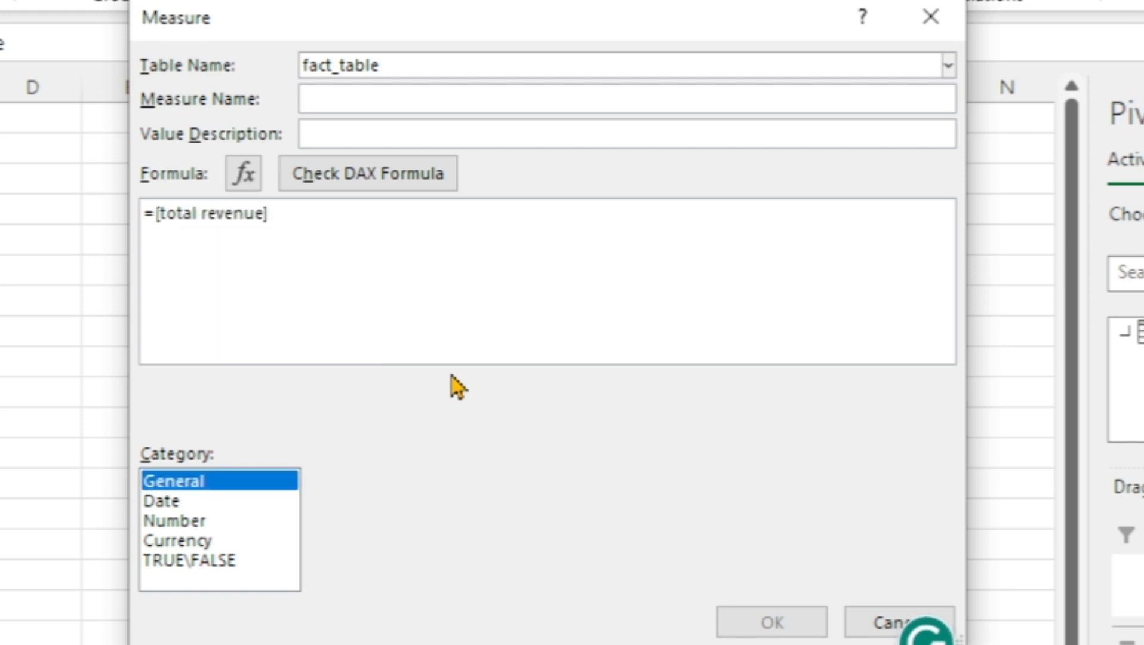
{"action": "left_click", "coordinate": [341, 220]}
{"action": "type", "text": "/"}
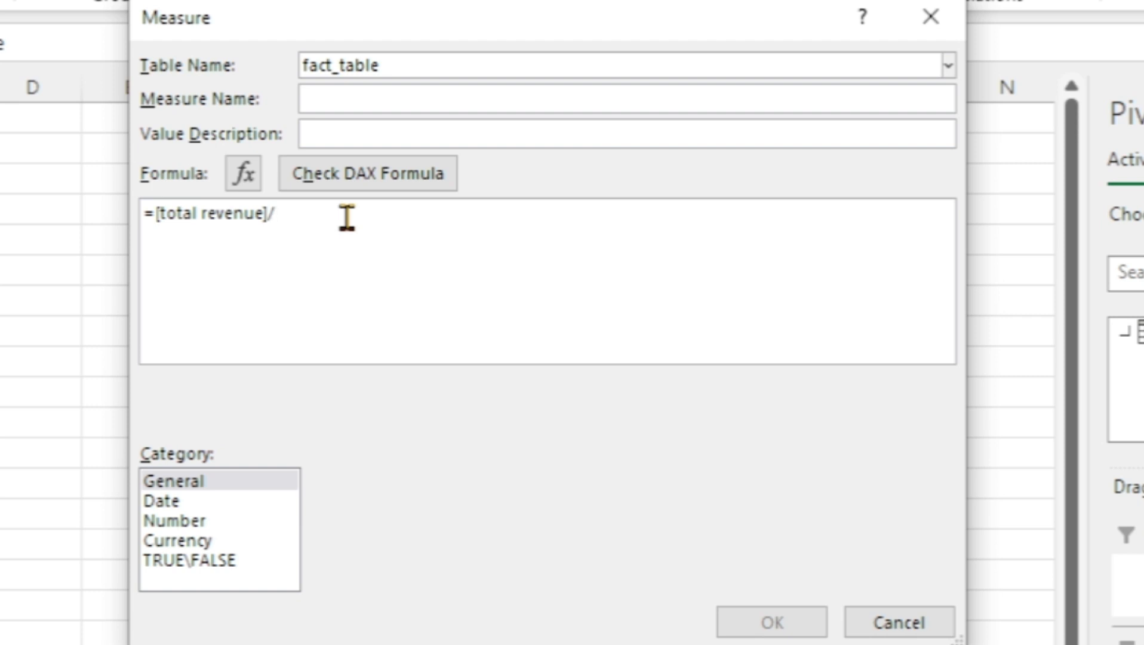
{"action": "type", "text": "to"}
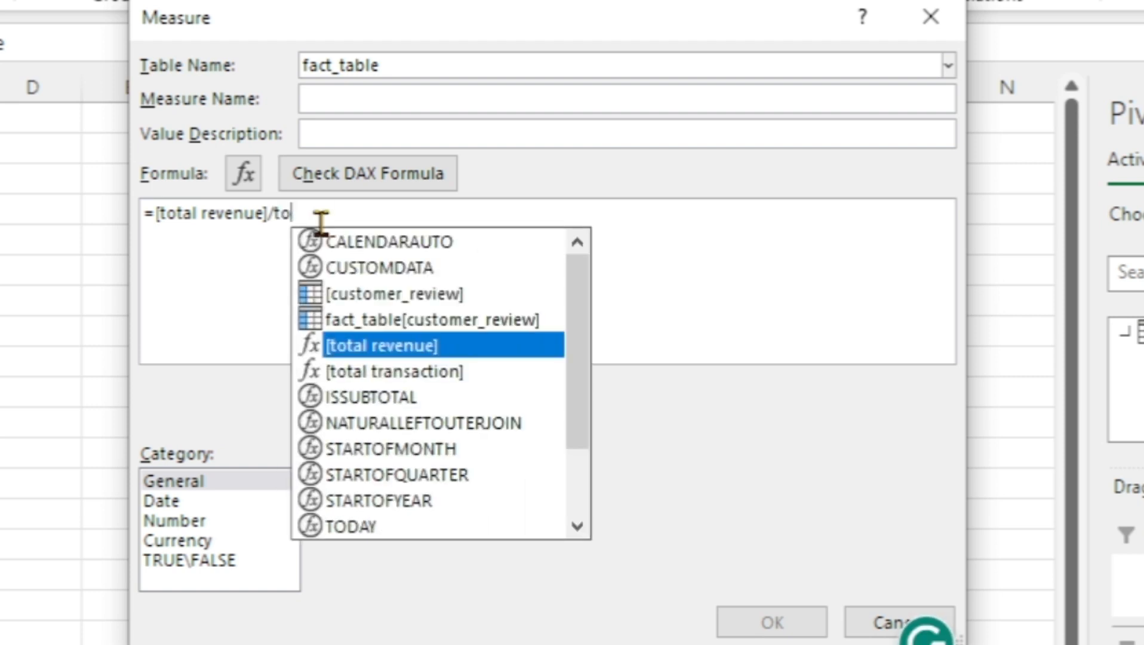
{"action": "key", "text": "Down"}
{"action": "key", "text": "Tab"}
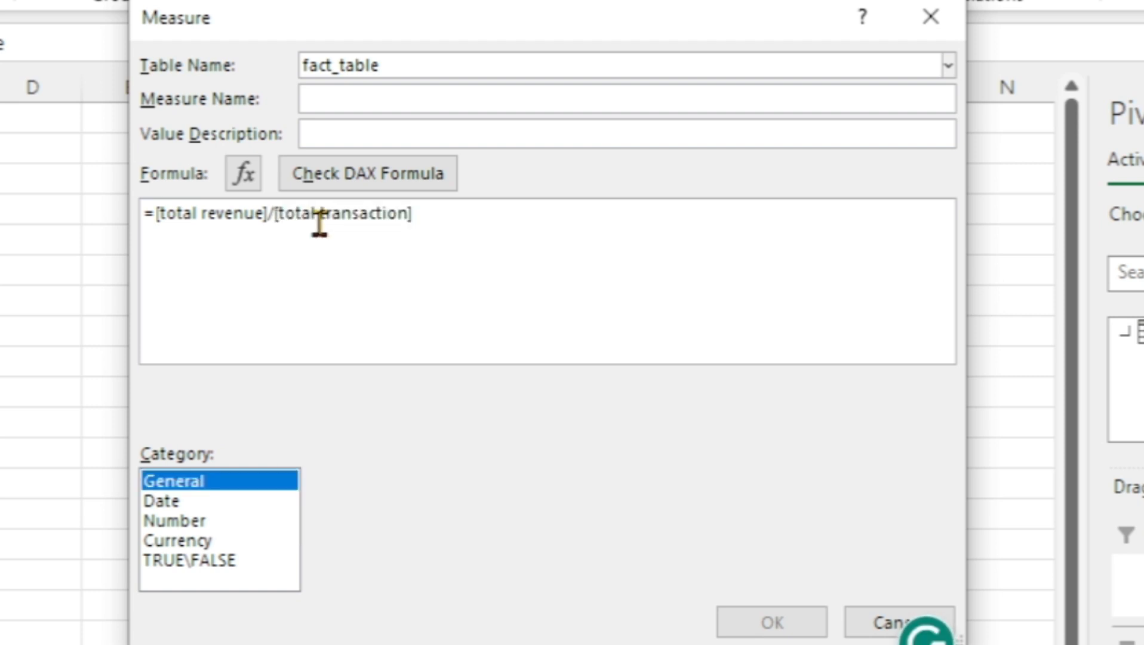
Name the revenue-per-transaction measure average order value
{"action": "left_click", "coordinate": [350, 100]}
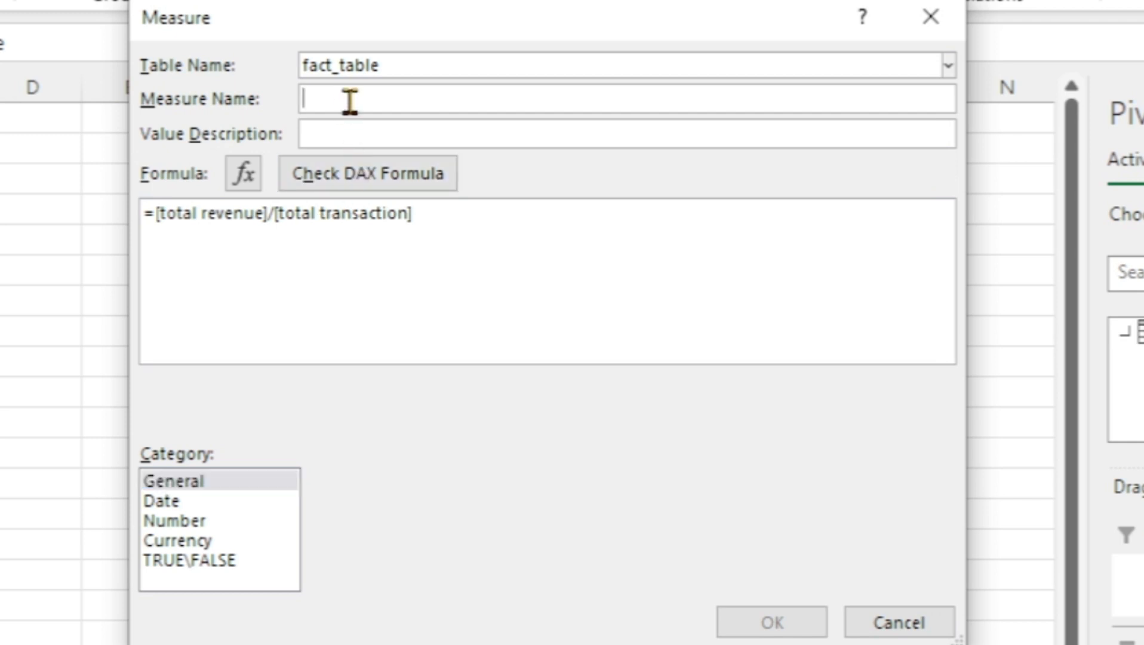
{"action": "type", "text": "av"}
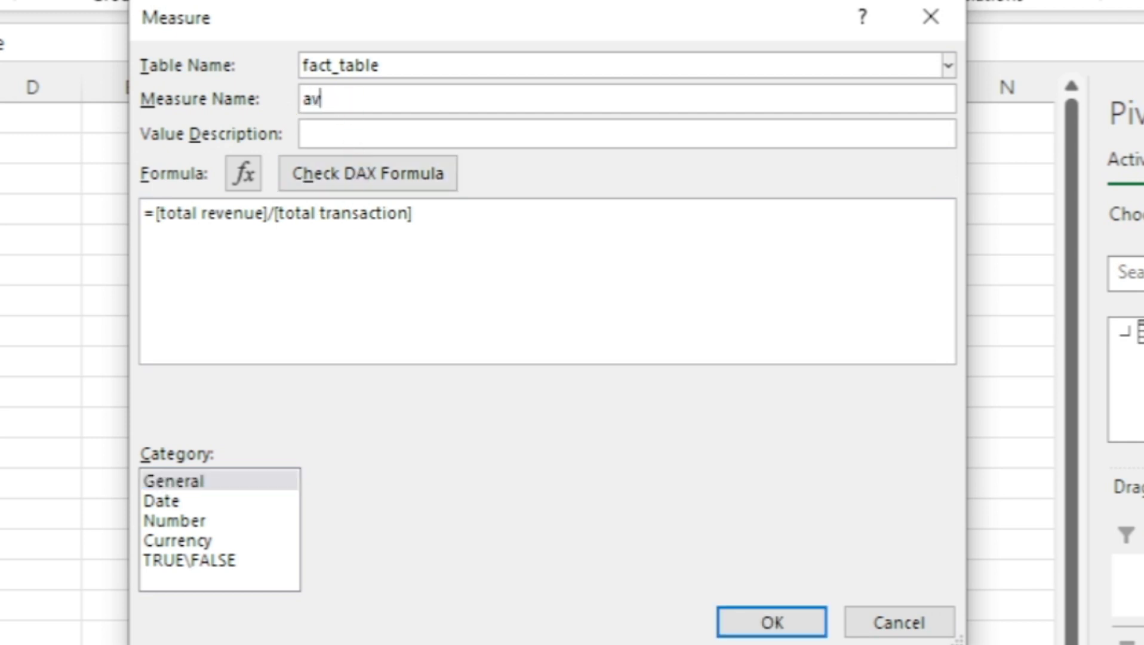
{"action": "type", "text": "erage ord"}
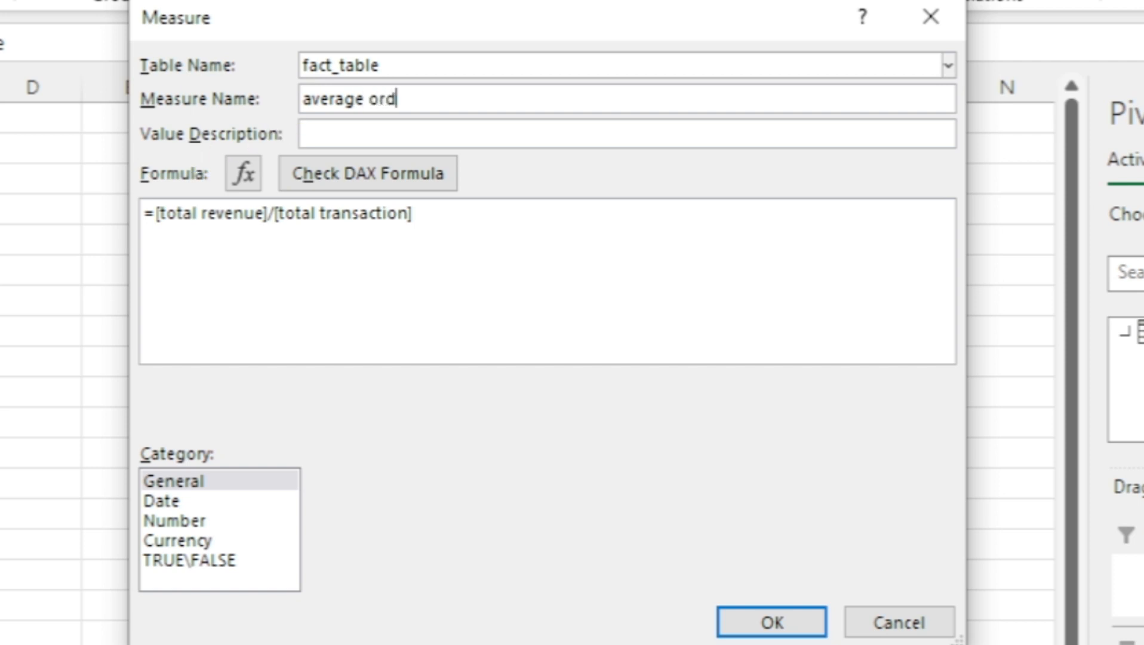
{"action": "type", "text": "er value"}
Save the measure in Currency format with the $ symbol and add average order value to the PivotTable's values
{"action": "left_click", "coordinate": [179, 540]}
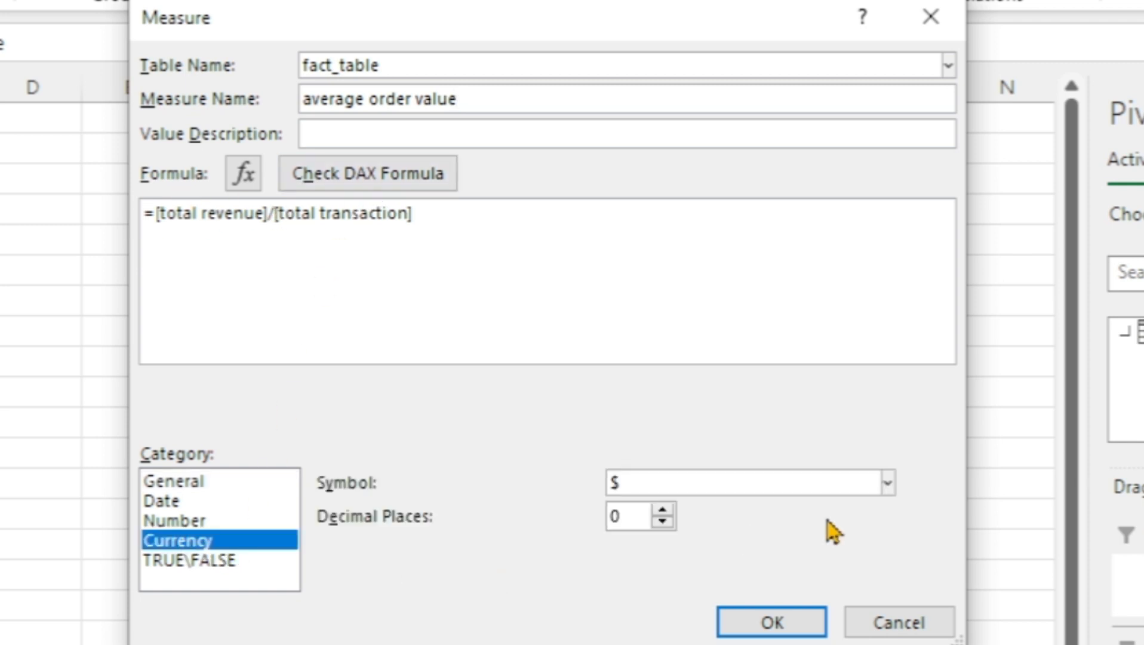
{"action": "left_click", "coordinate": [757, 624]}
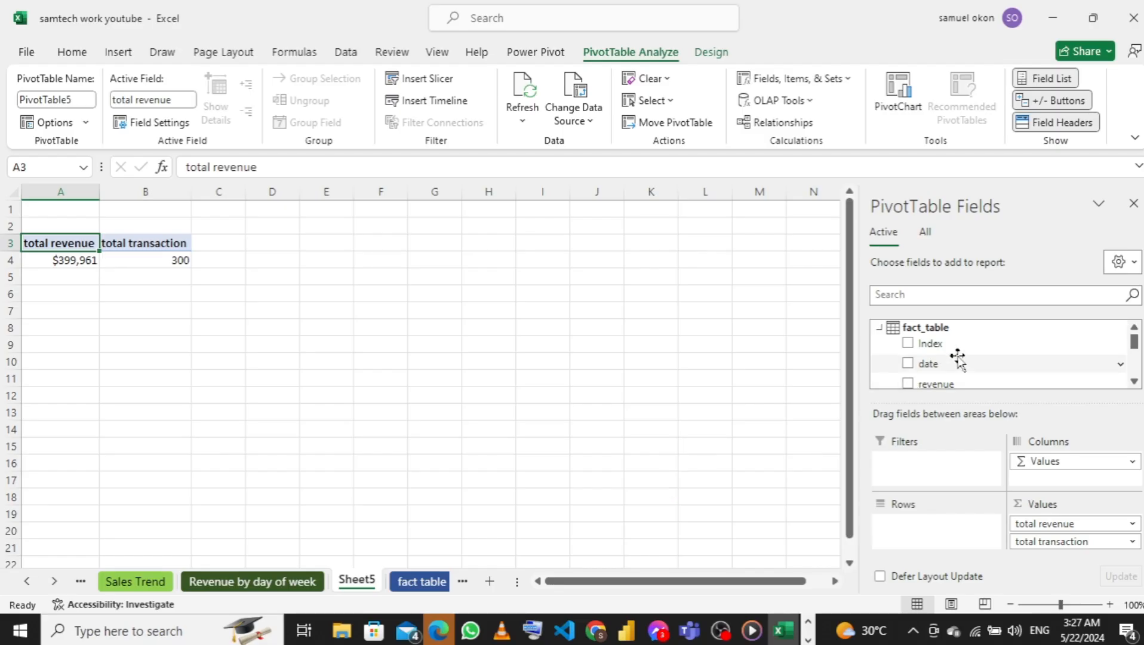
{"action": "scroll", "coordinate": [959, 361], "scroll_direction": "down", "scroll_amount": 5}
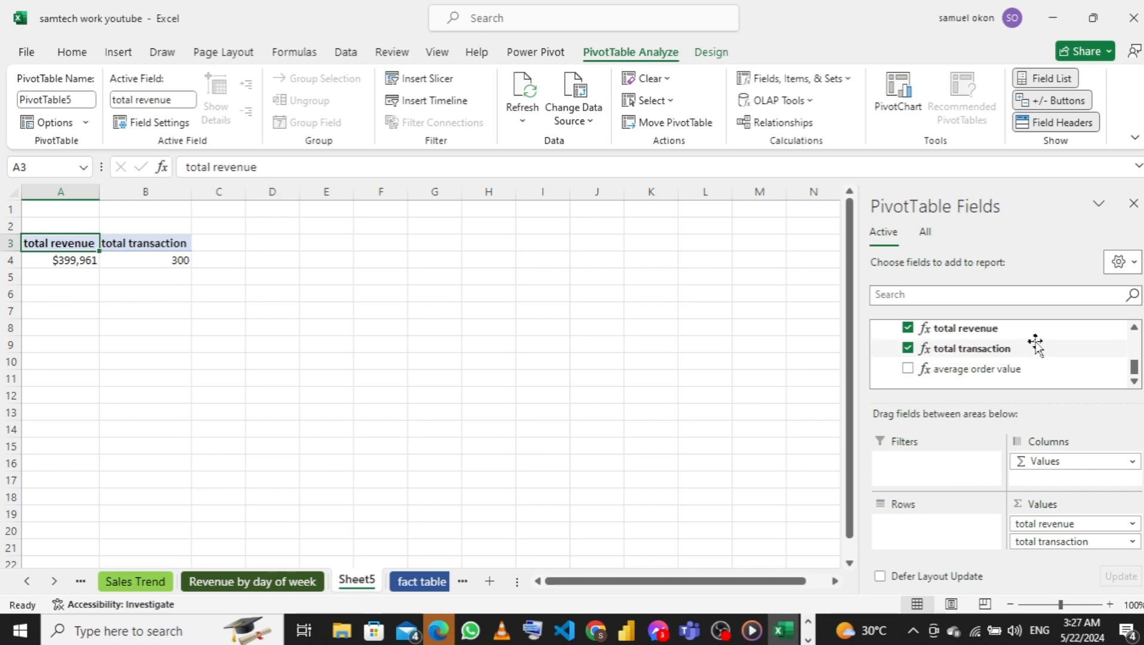
{"action": "left_click_drag", "start_coordinate": [989, 368], "coordinate": [1060, 547]}
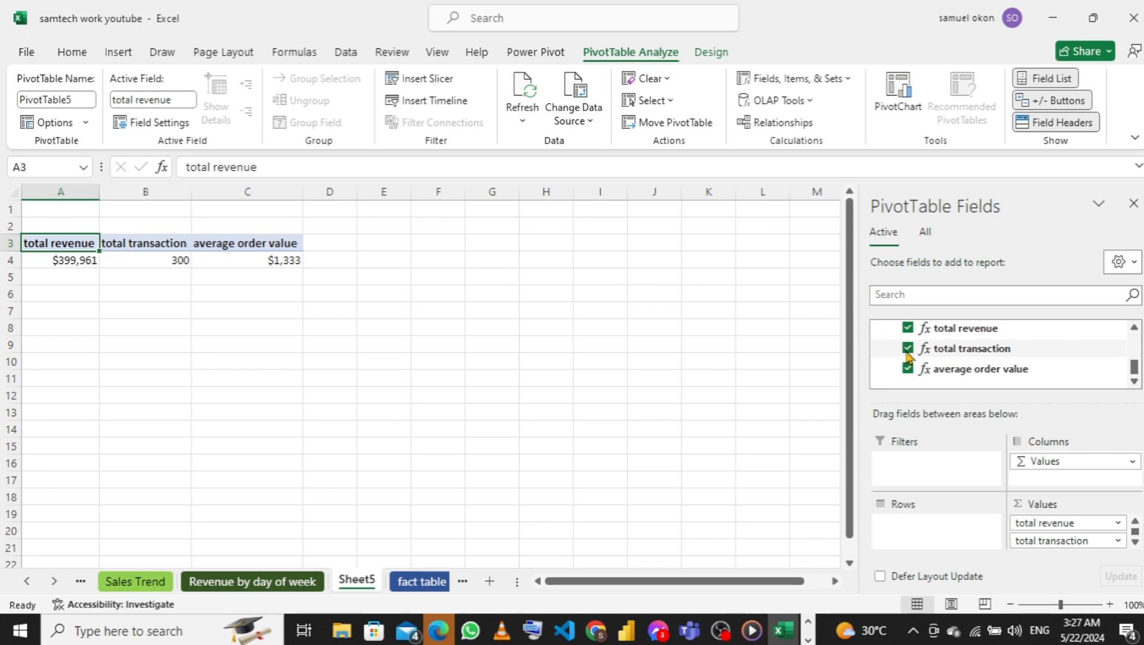
Start a further measure on fact_table and name it cy revenue
{"action": "scroll", "coordinate": [936, 344], "scroll_direction": "up", "scroll_amount": 5}
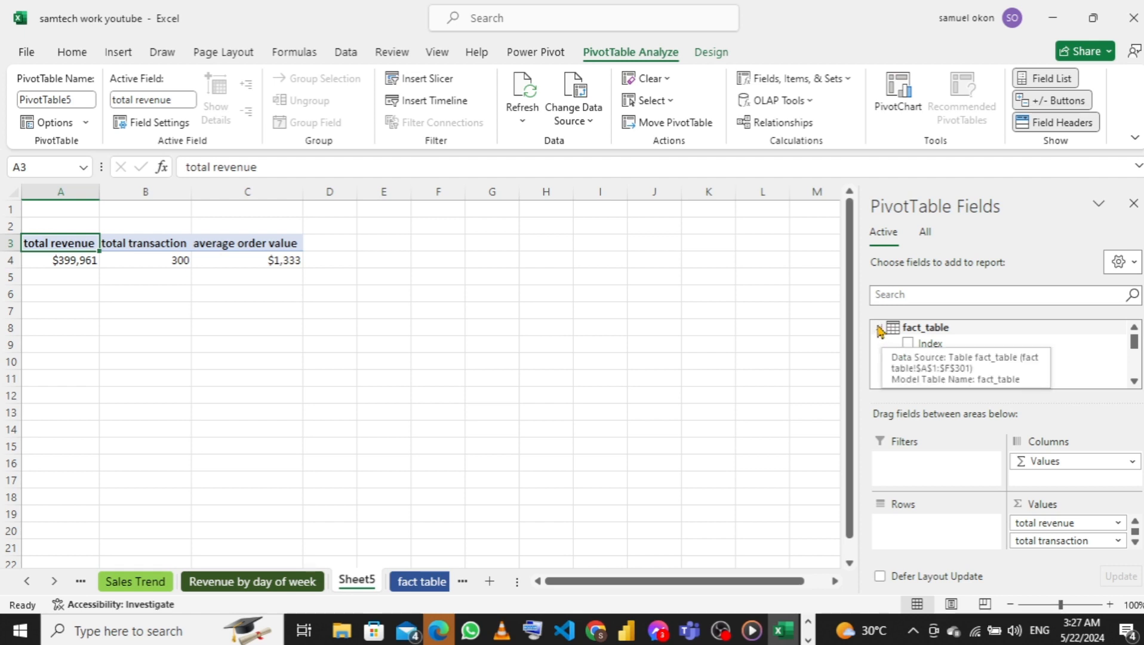
{"action": "right_click", "coordinate": [880, 332]}
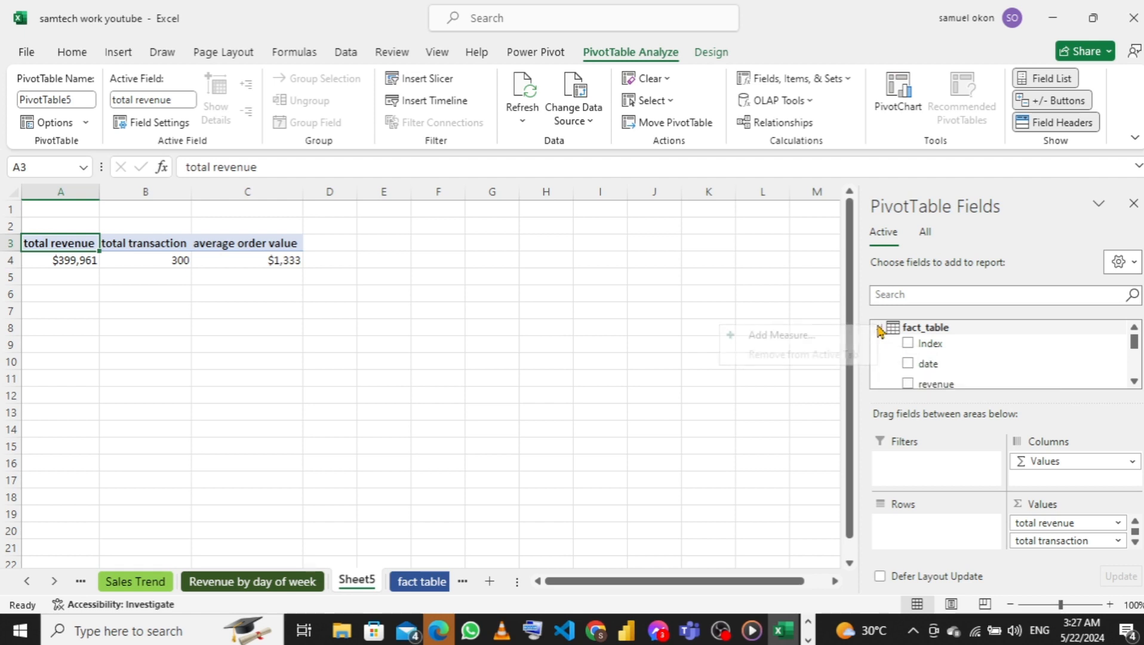
{"action": "left_click", "coordinate": [829, 335]}
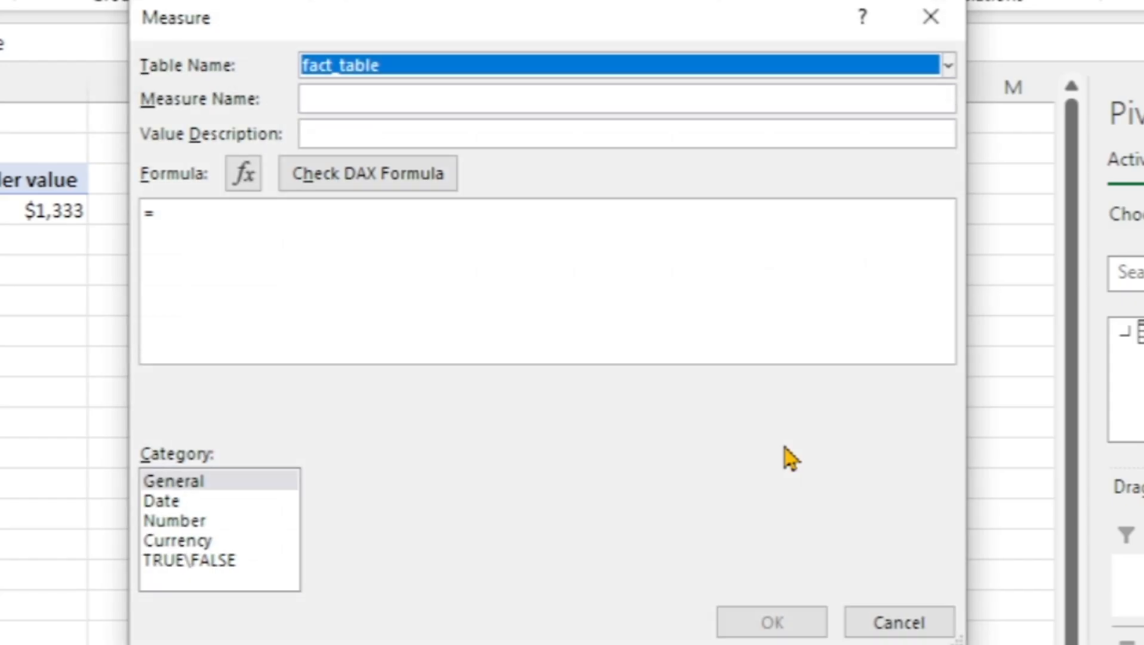
{"action": "left_click", "coordinate": [390, 264]}
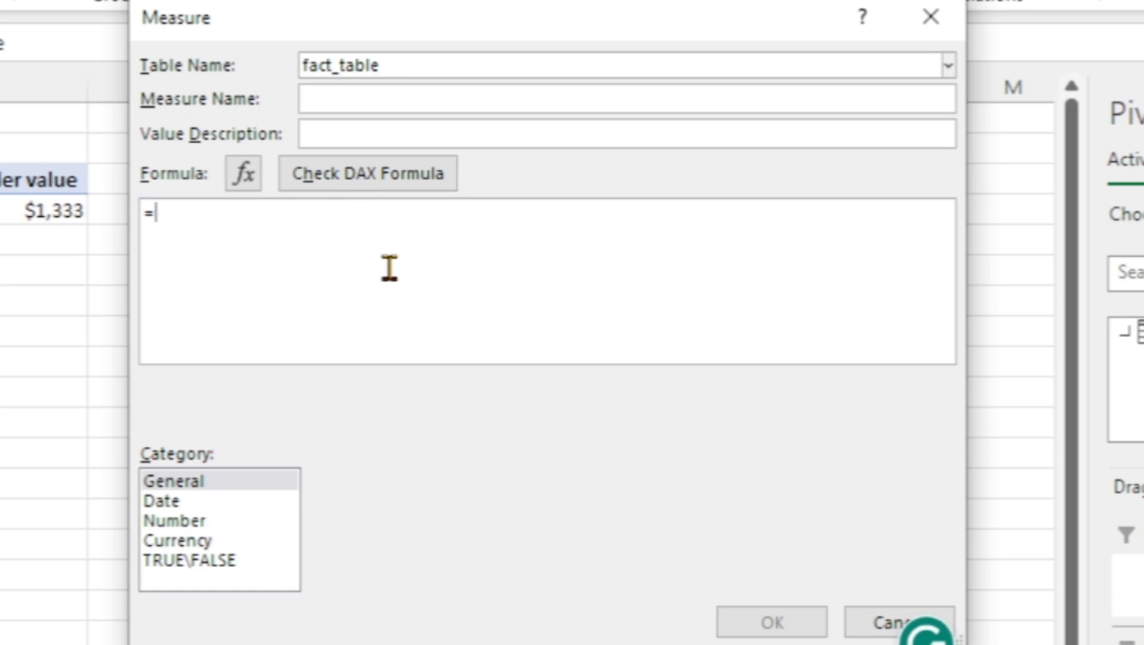
{"action": "left_click", "coordinate": [396, 102]}
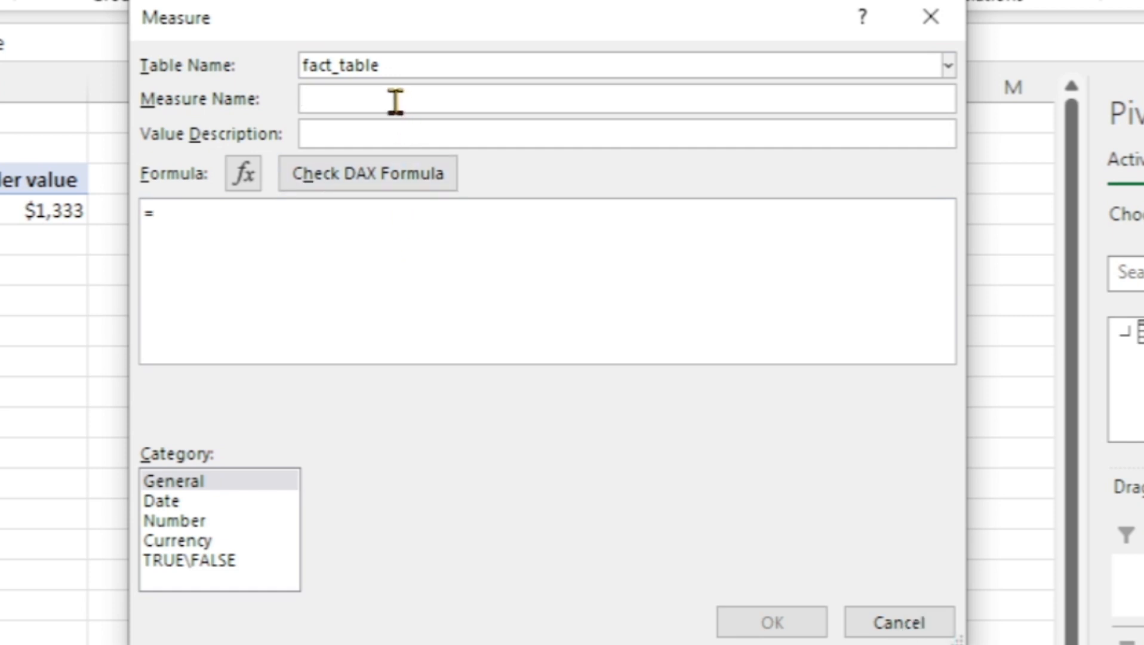
{"action": "type", "text": "d"}
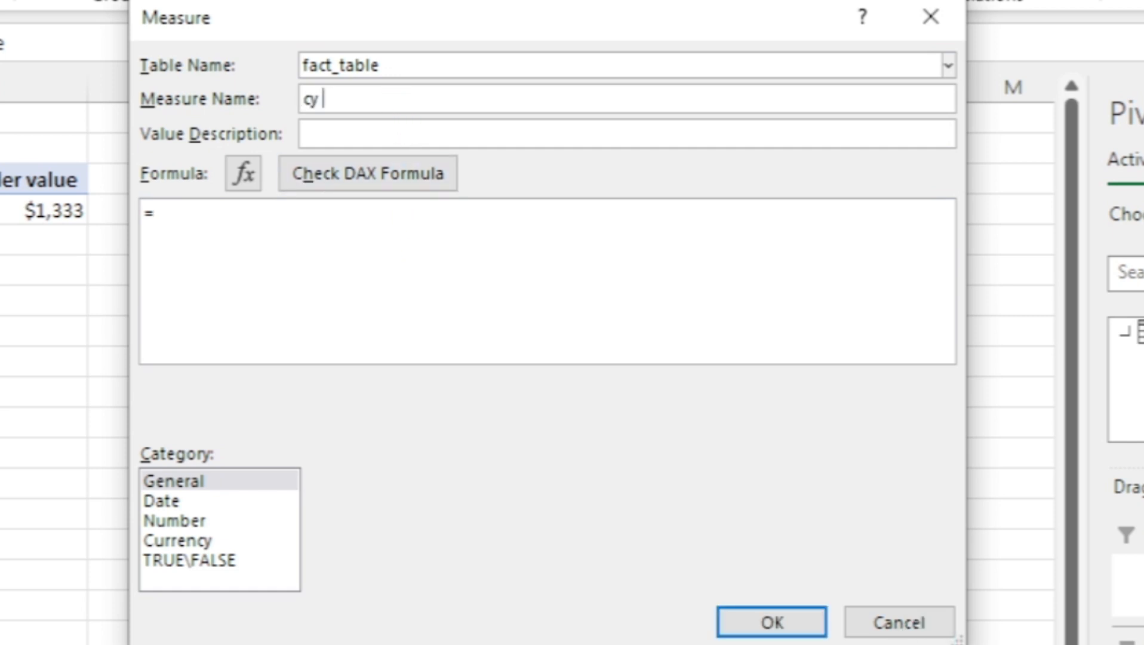
{"action": "type", "text": "y reb"}
{"action": "key", "text": "BackSpace"}
{"action": "type", "text": "enue"}
Begin the cy revenue DAX formula with the TOTALYTD function
{"action": "left_click", "coordinate": [367, 232]}
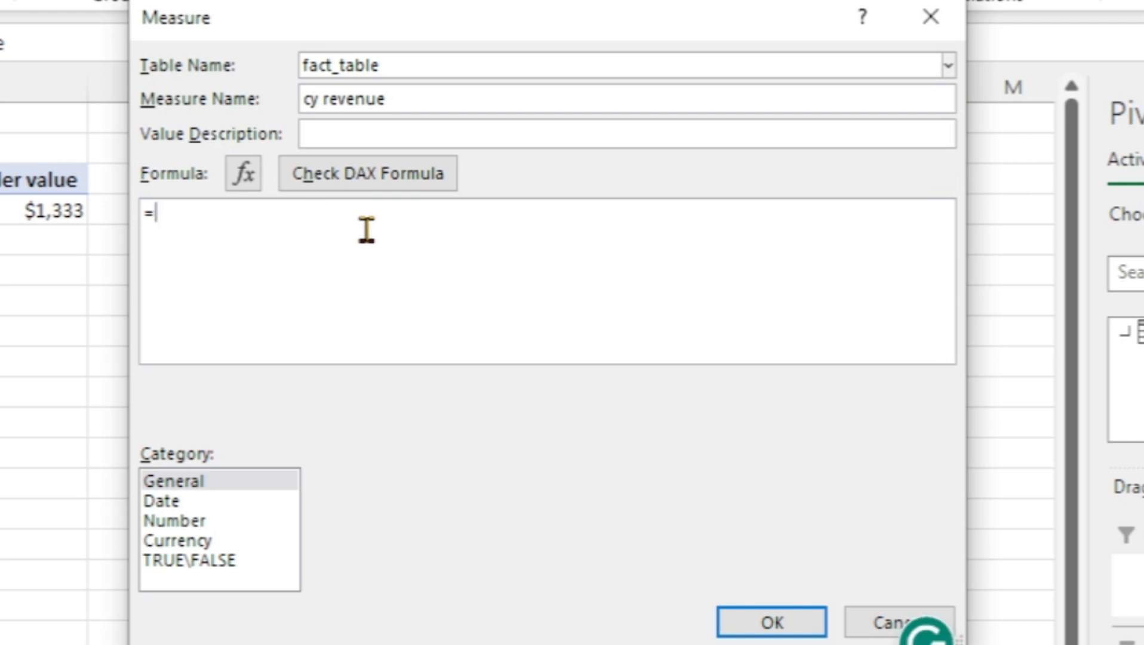
{"action": "type", "text": "total"}
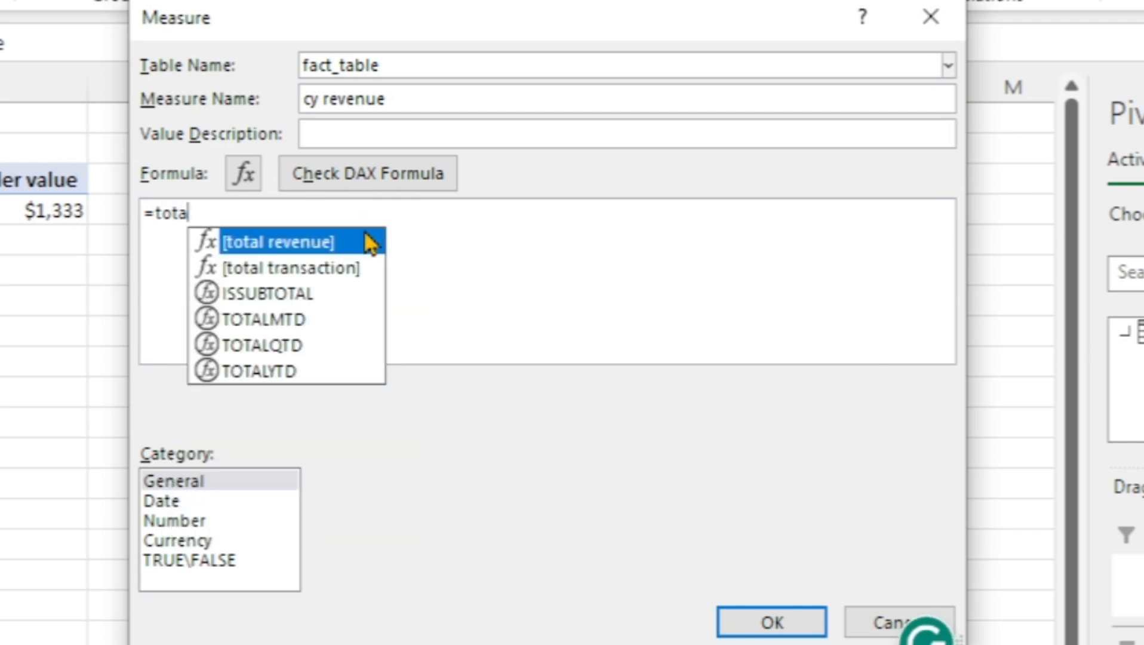
{"action": "key", "text": "Down"}
{"action": "key", "text": "Down"}
{"action": "key", "text": "Down"}
{"action": "key", "text": "Down"}
{"action": "key", "text": "Down"}
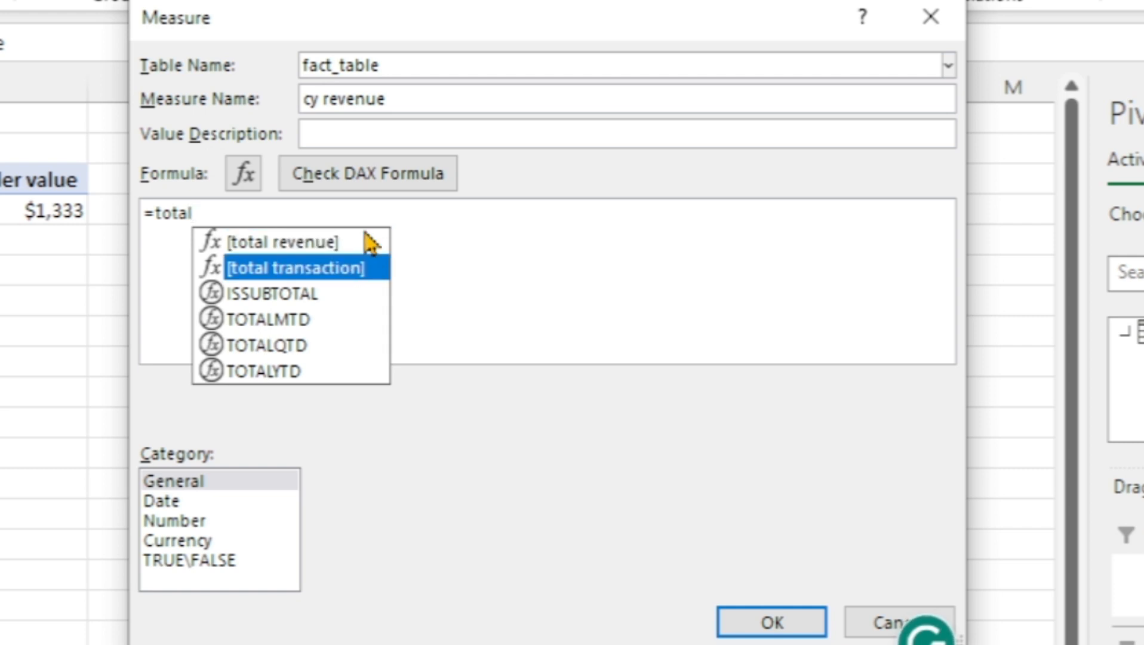
{"action": "key", "text": "Tab"}
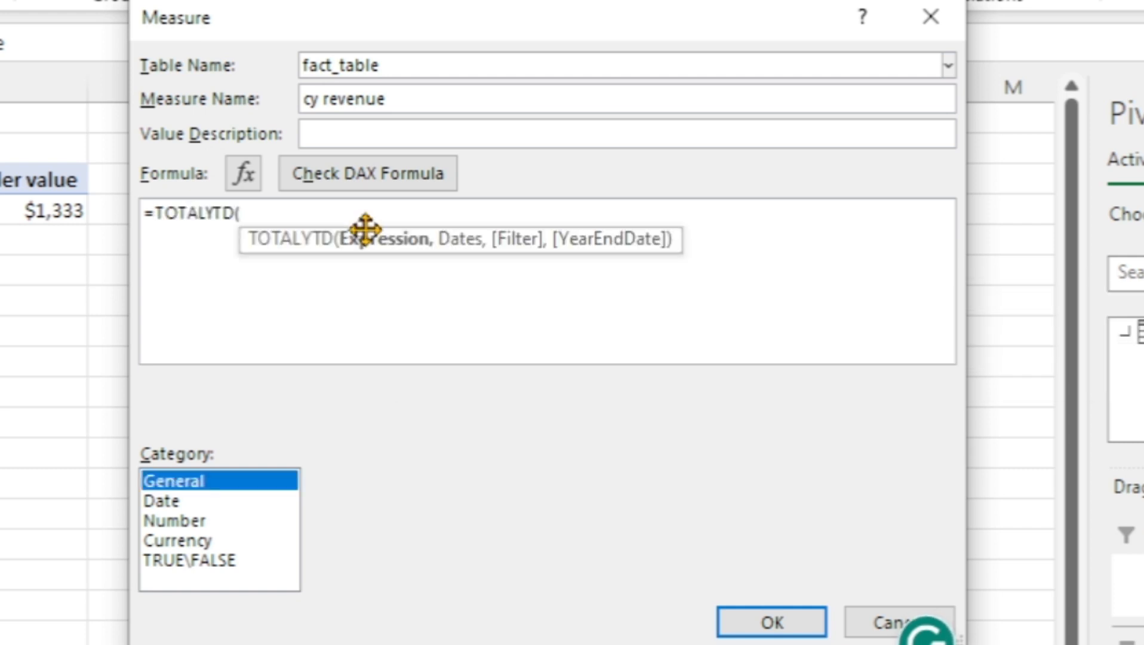
Enter [total revenue] as the TOTALYTD expression and 'Calendar'[Date] as its dates argument
{"action": "left_click", "coordinate": [273, 207]}
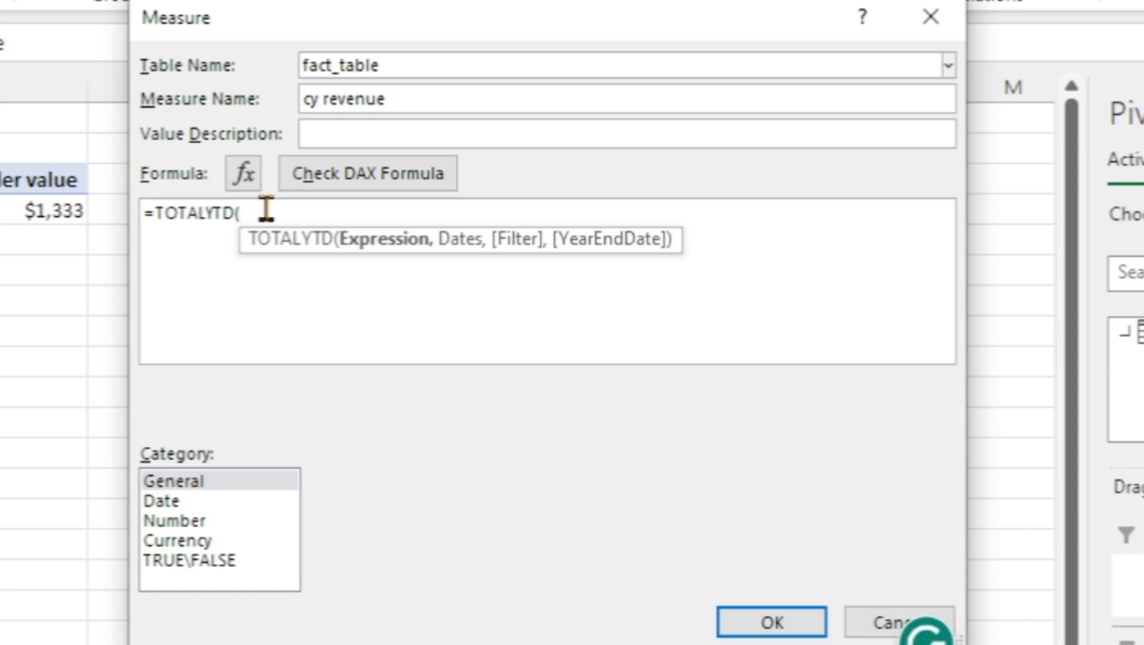
{"action": "type", "text": "tot"}
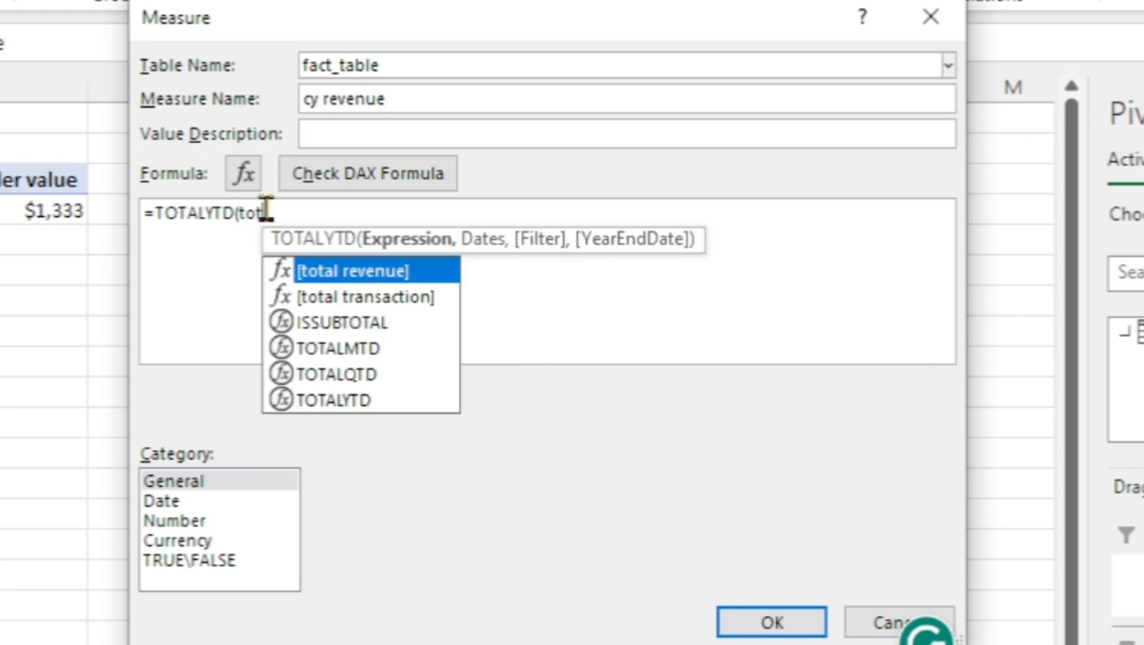
{"action": "key", "text": "Tab"}
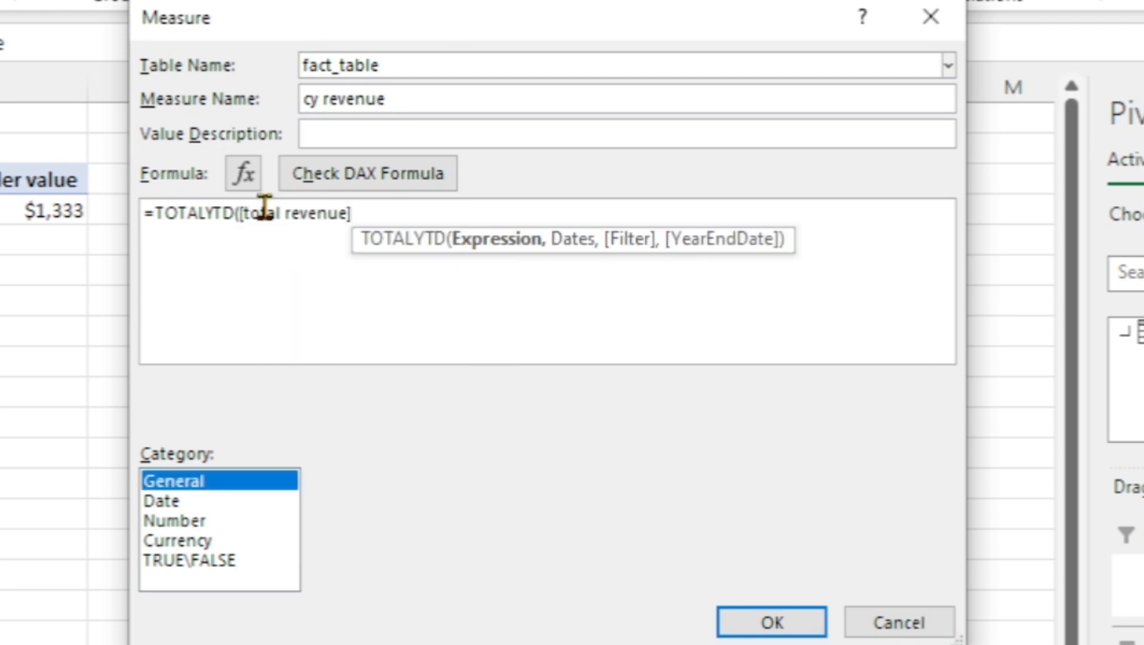
{"action": "type", "text": "]"}
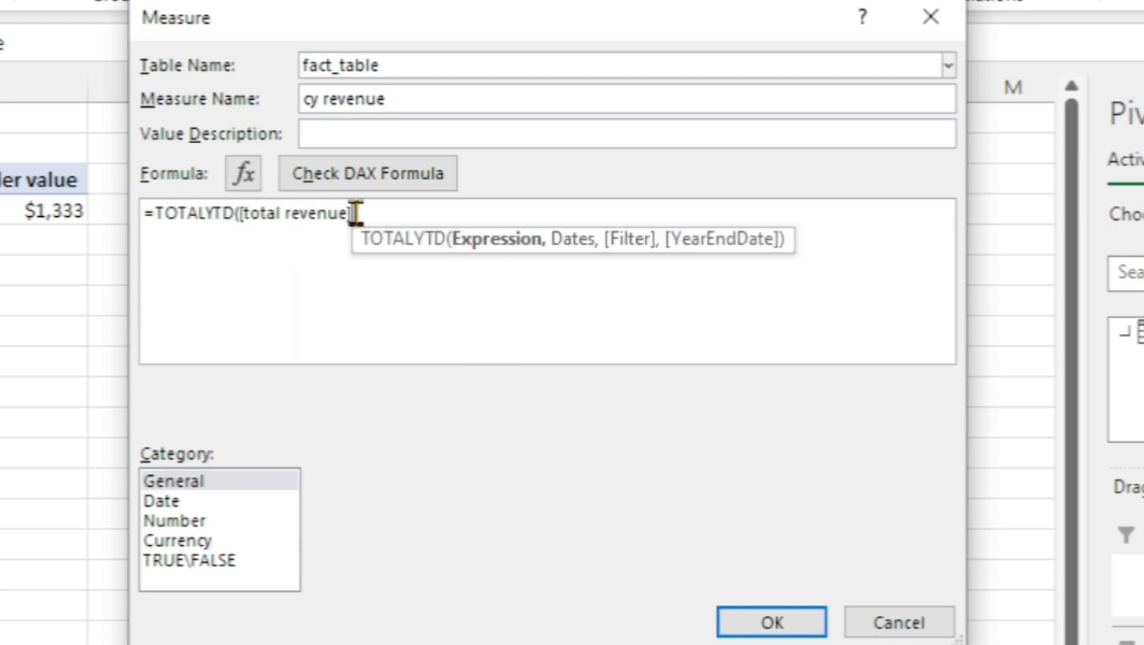
{"action": "type", "text": ",ca;"}
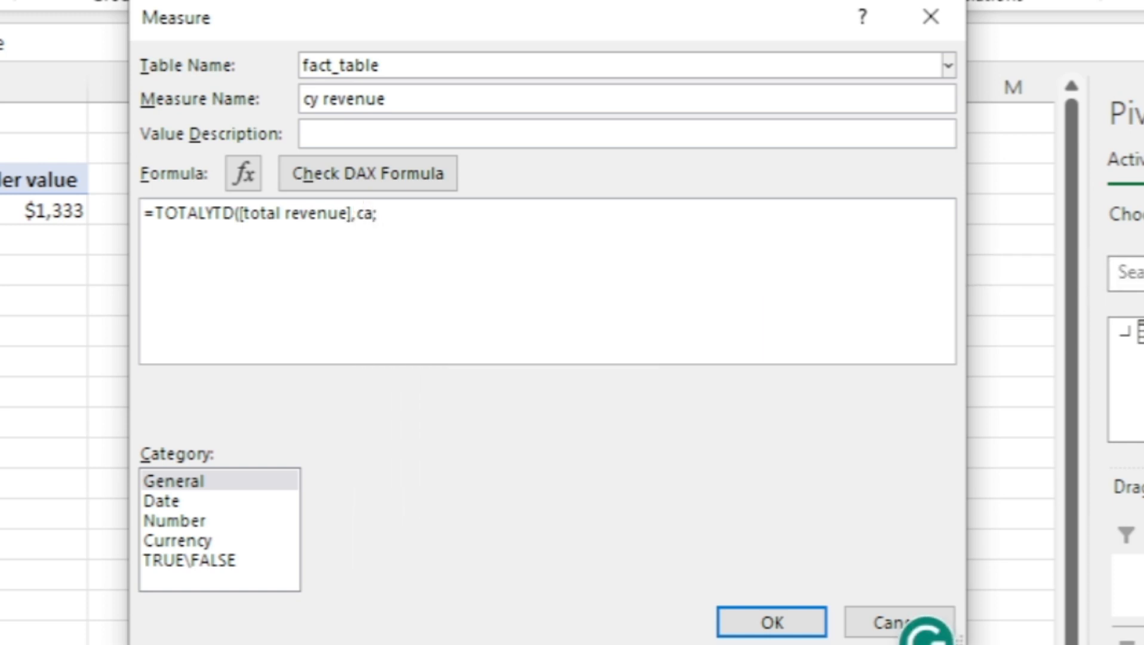
{"action": "key", "text": "BackSpace"}
{"action": "type", "text": "len"}
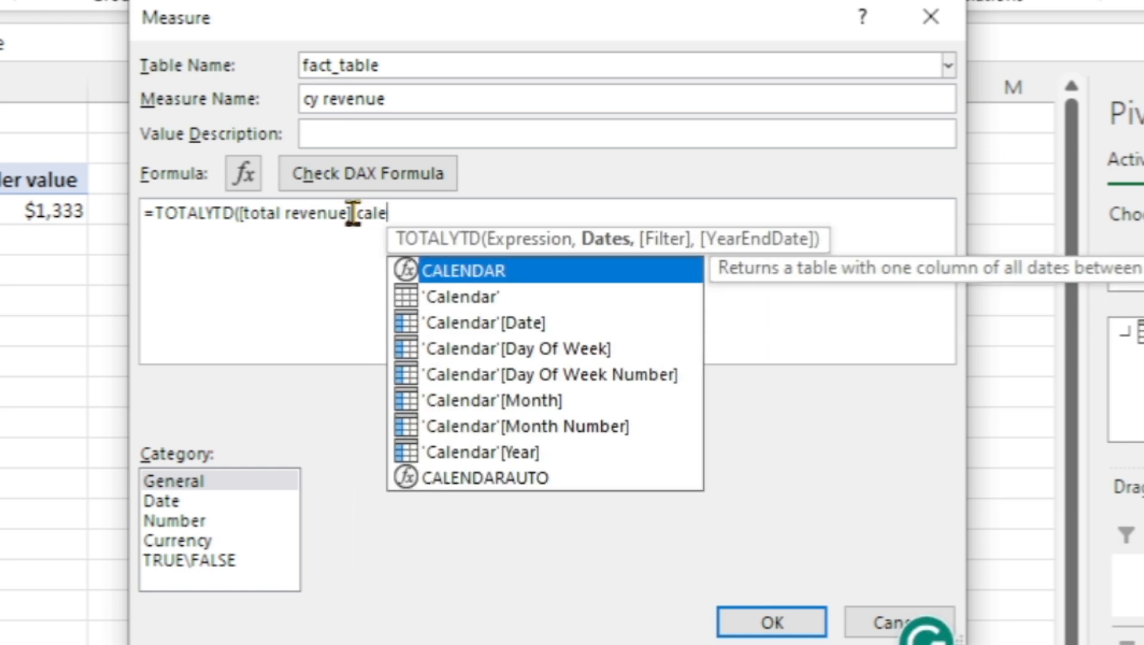
{"action": "double_click", "coordinate": [485, 323]}
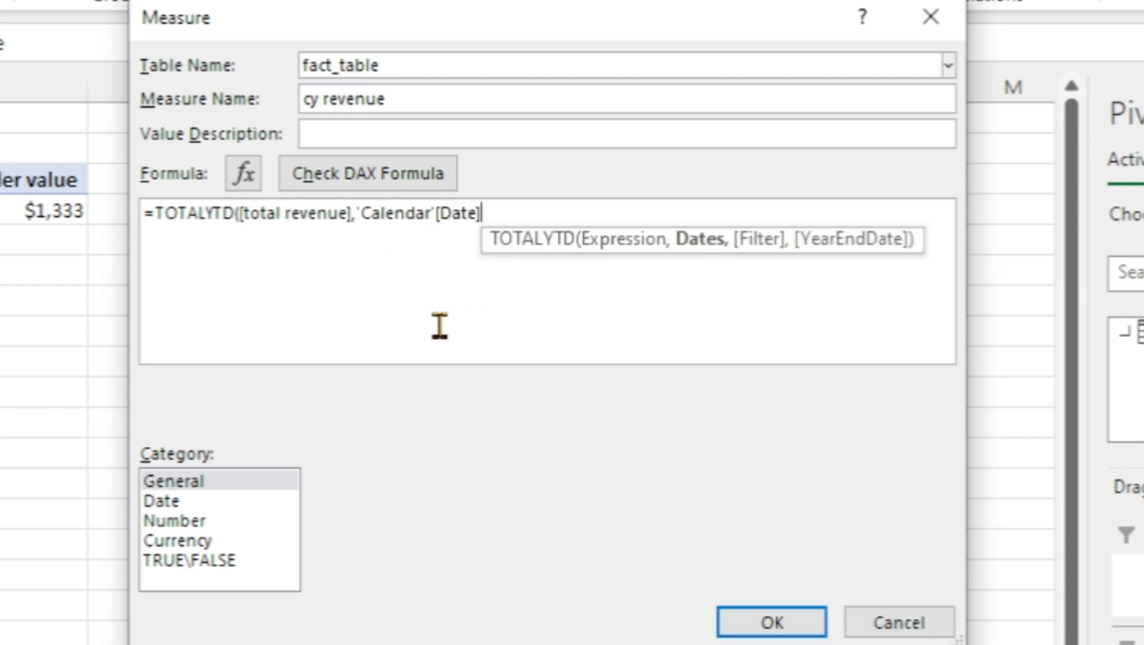
Close the TOTALYTD formula and save the cy revenue measure in Currency format with the $ symbol
{"action": "type", "text": ")"}
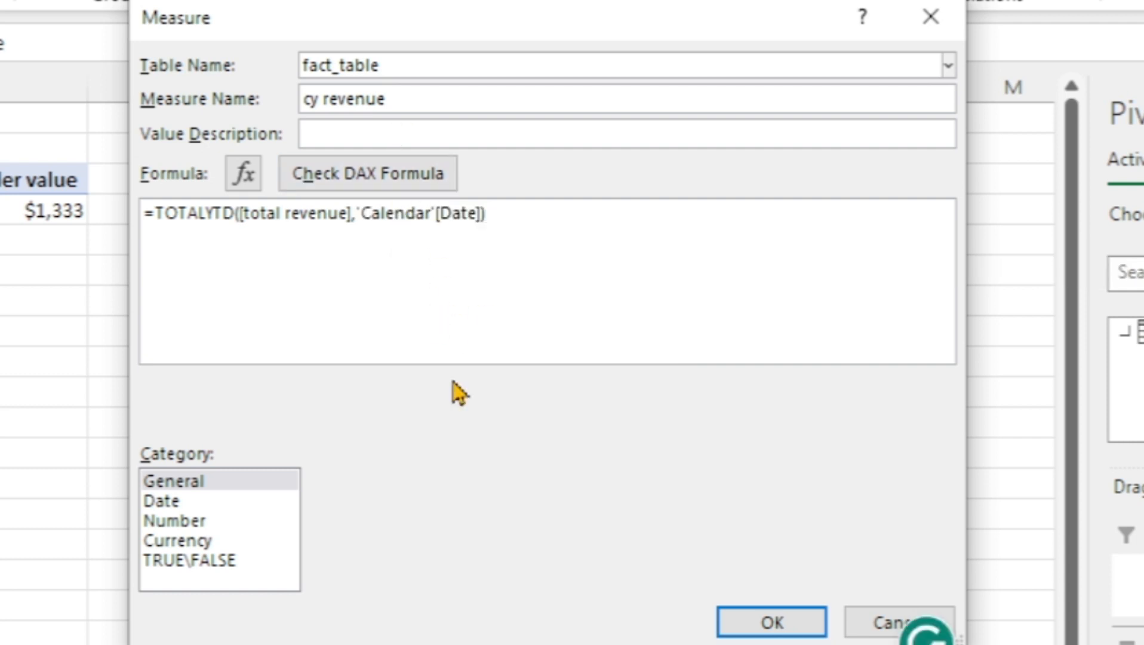
{"action": "left_click", "coordinate": [198, 542]}
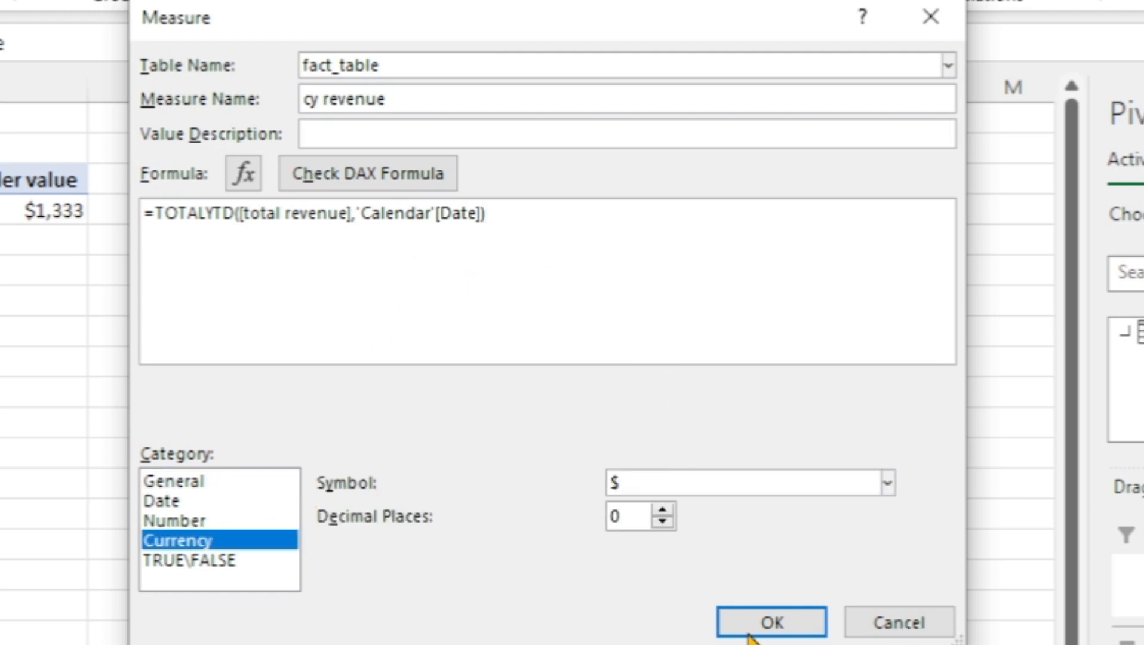
{"action": "left_click", "coordinate": [762, 624]}
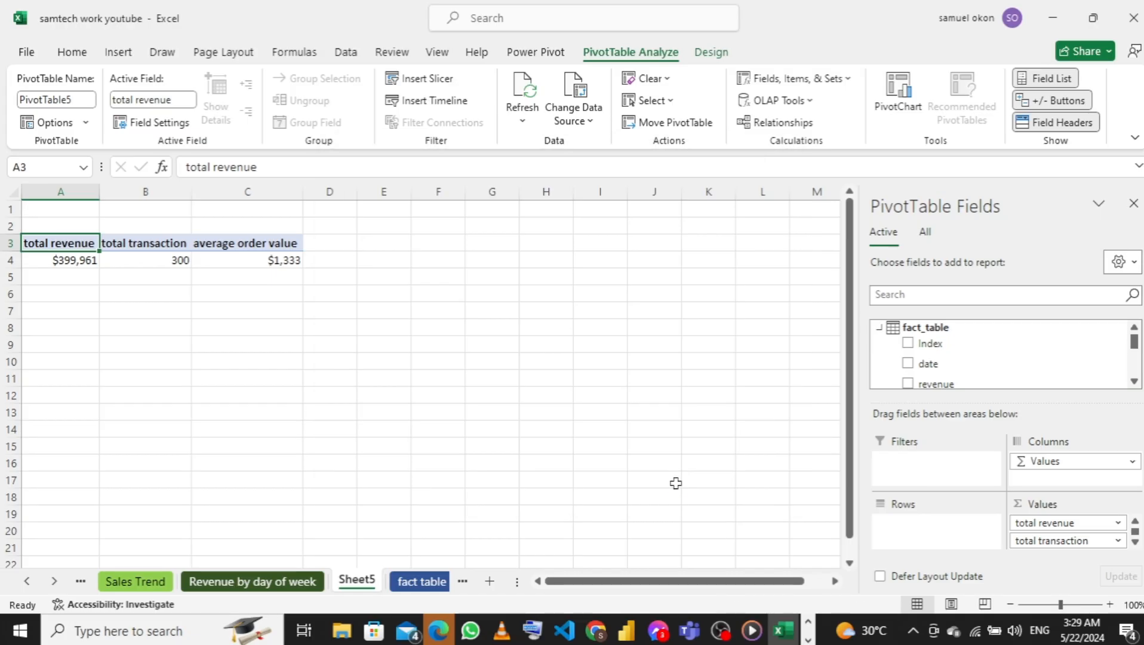
{"action": "scroll", "coordinate": [1055, 518], "scroll_direction": "down", "scroll_amount": 1}
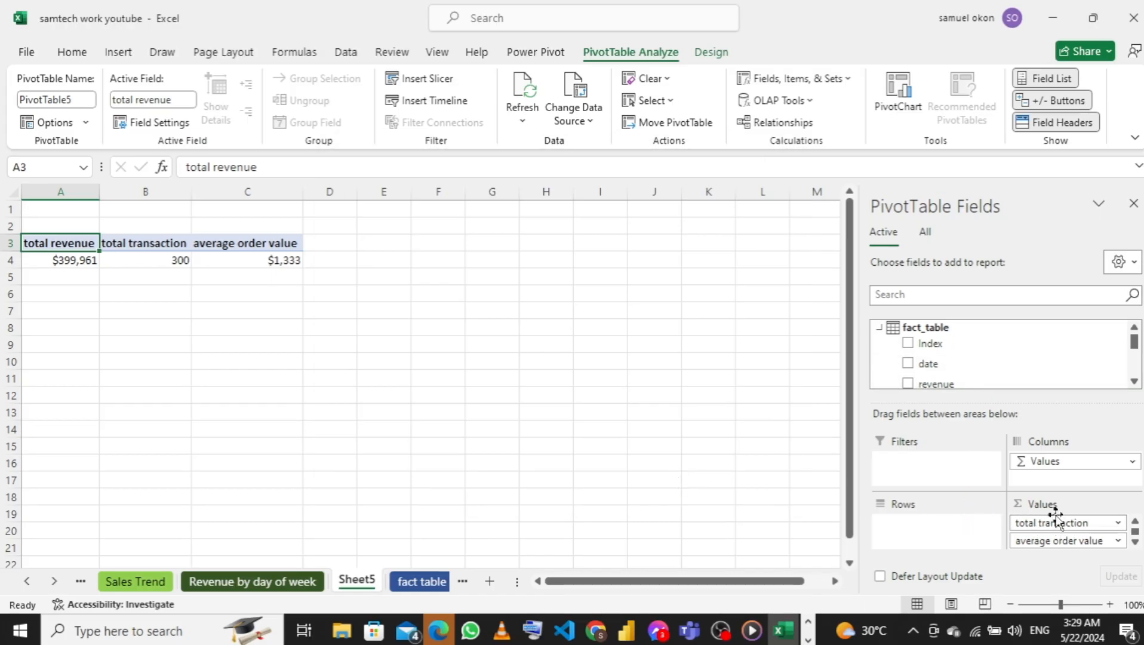
{"action": "scroll", "coordinate": [979, 356], "scroll_direction": "down", "scroll_amount": 5}
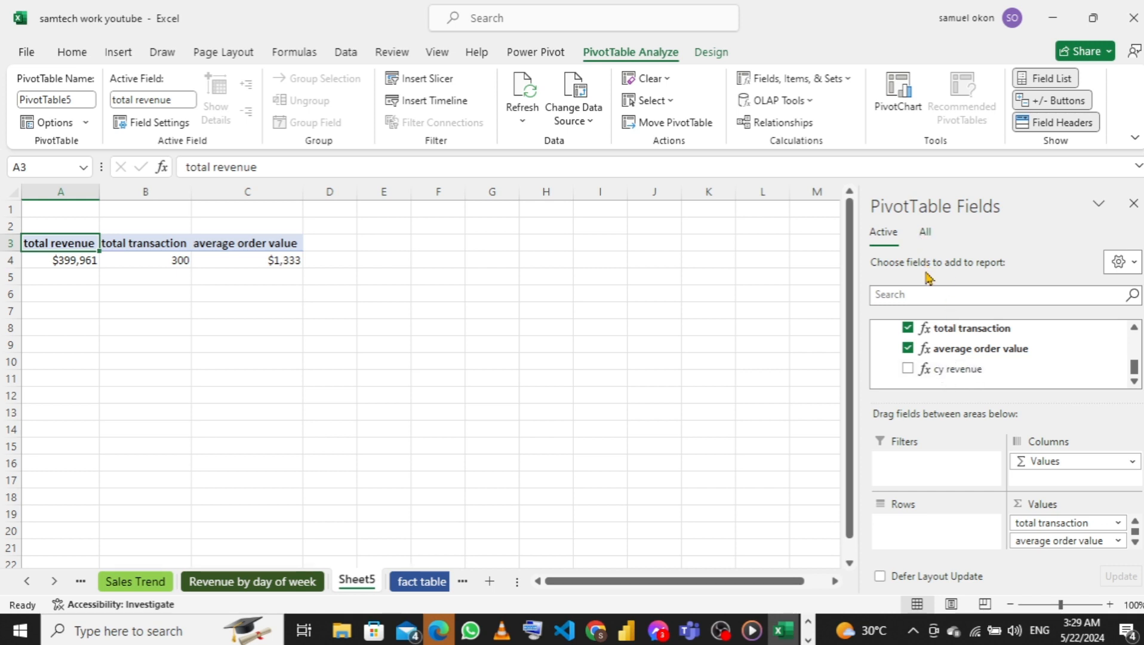
Start another measure on fact_table and name it py revenue
{"action": "scroll", "coordinate": [901, 355], "scroll_direction": "up", "scroll_amount": 5}
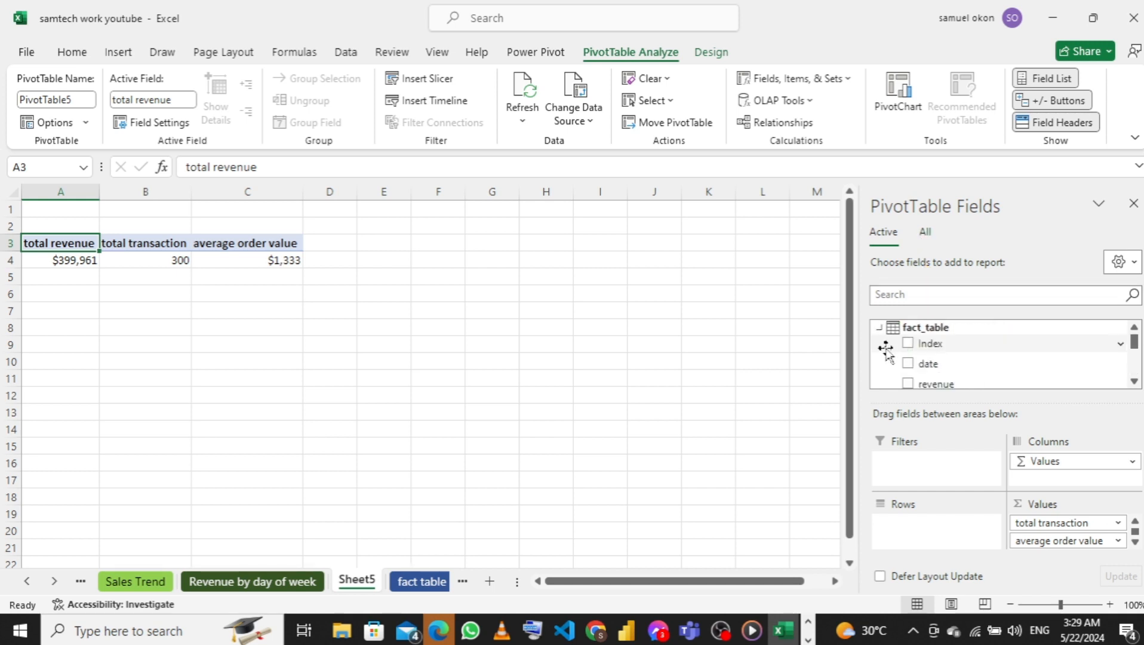
{"action": "right_click", "coordinate": [884, 327]}
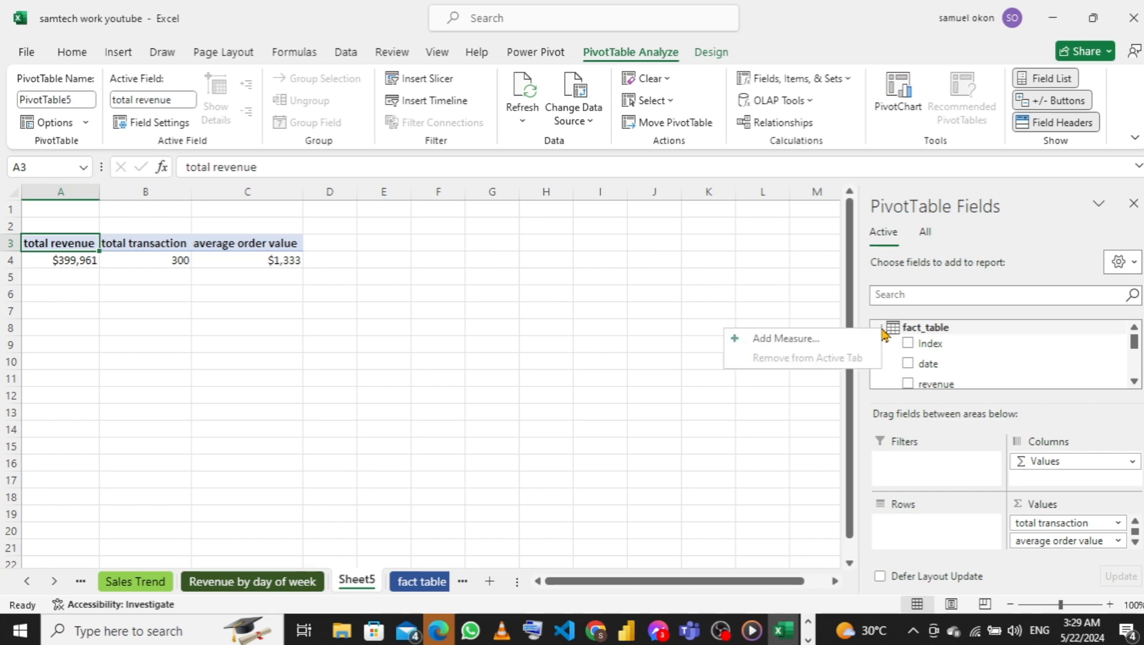
{"action": "left_click", "coordinate": [844, 347]}
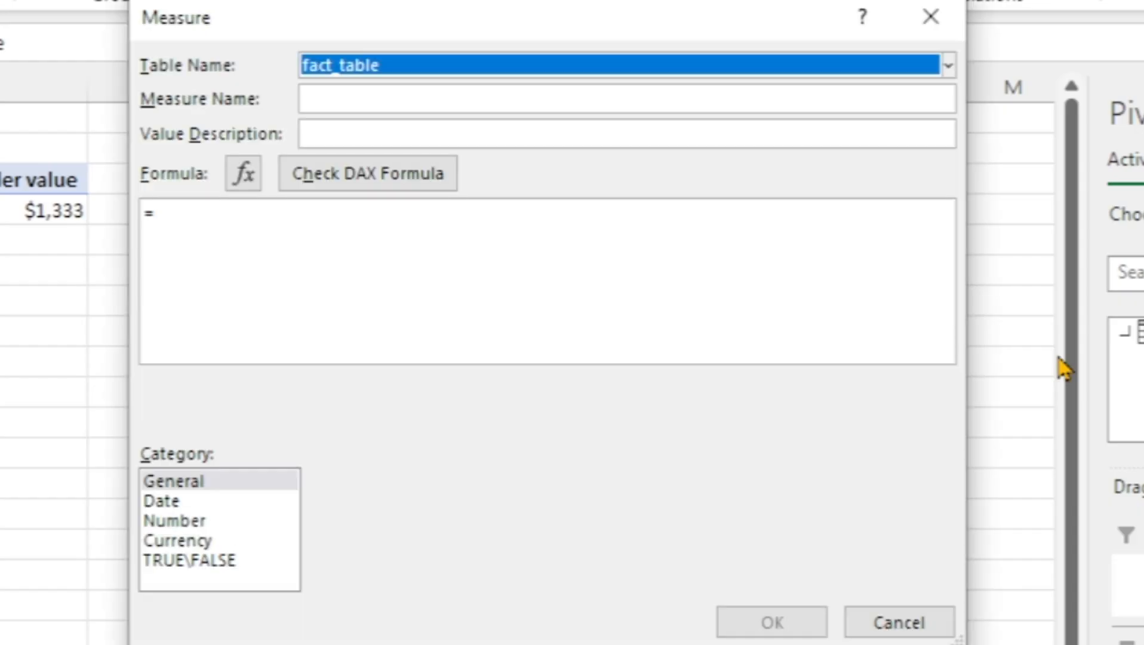
{"action": "left_click", "coordinate": [514, 293]}
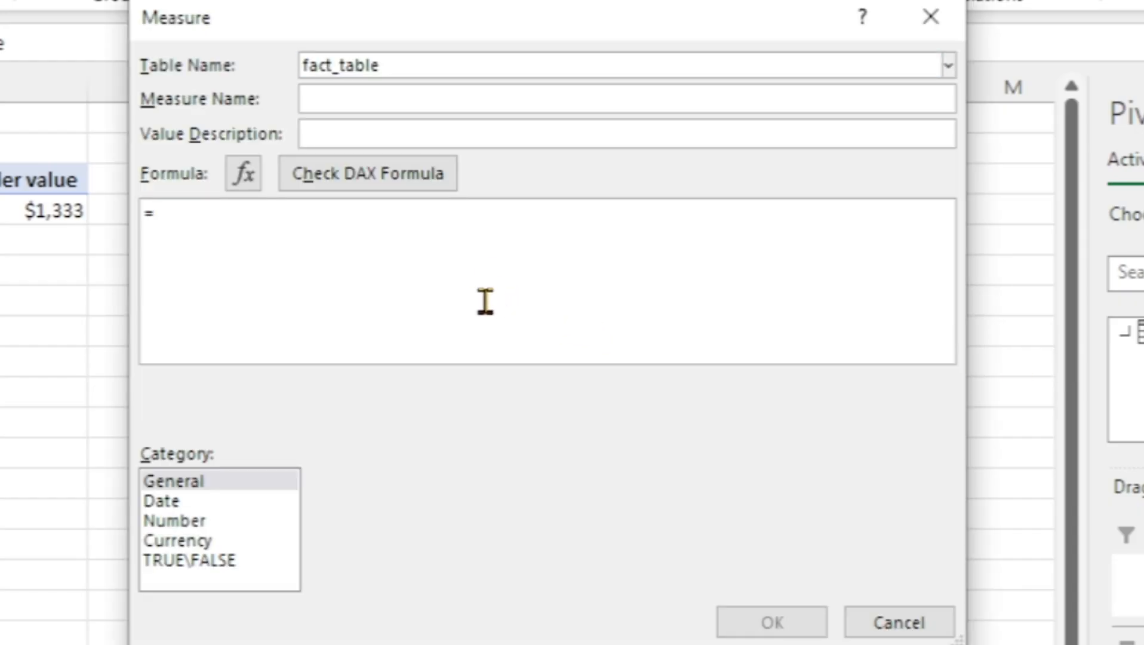
{"action": "type", "text": "py"}
{"action": "key", "text": "BackSpace"}
{"action": "key", "text": "BackSpace"}
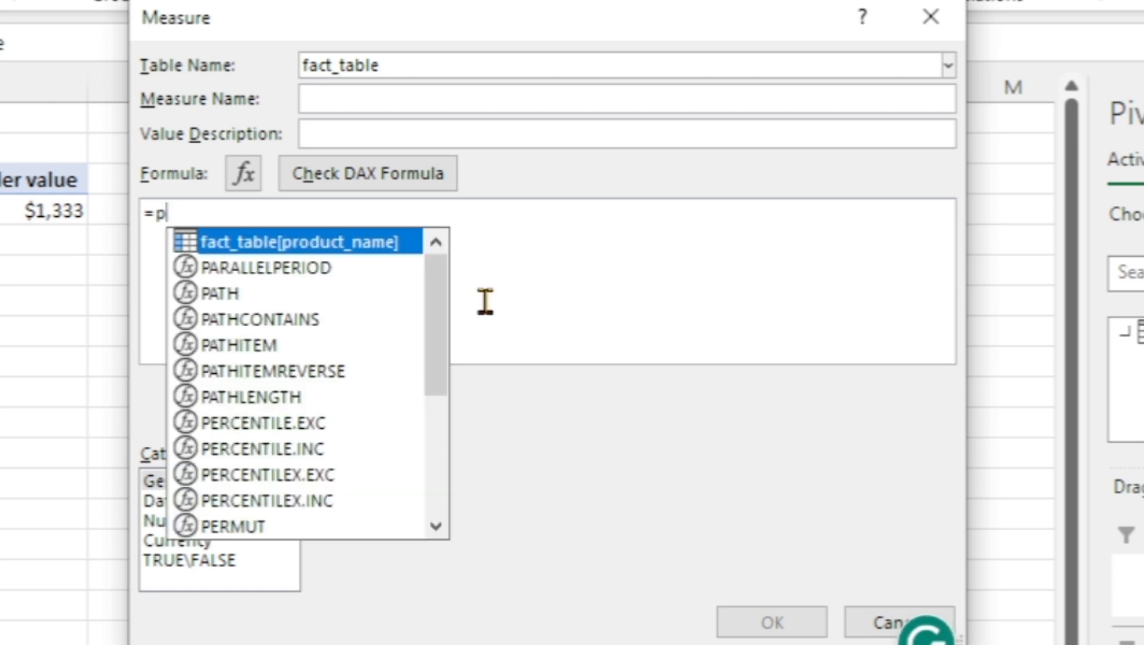
{"action": "left_click", "coordinate": [421, 101]}
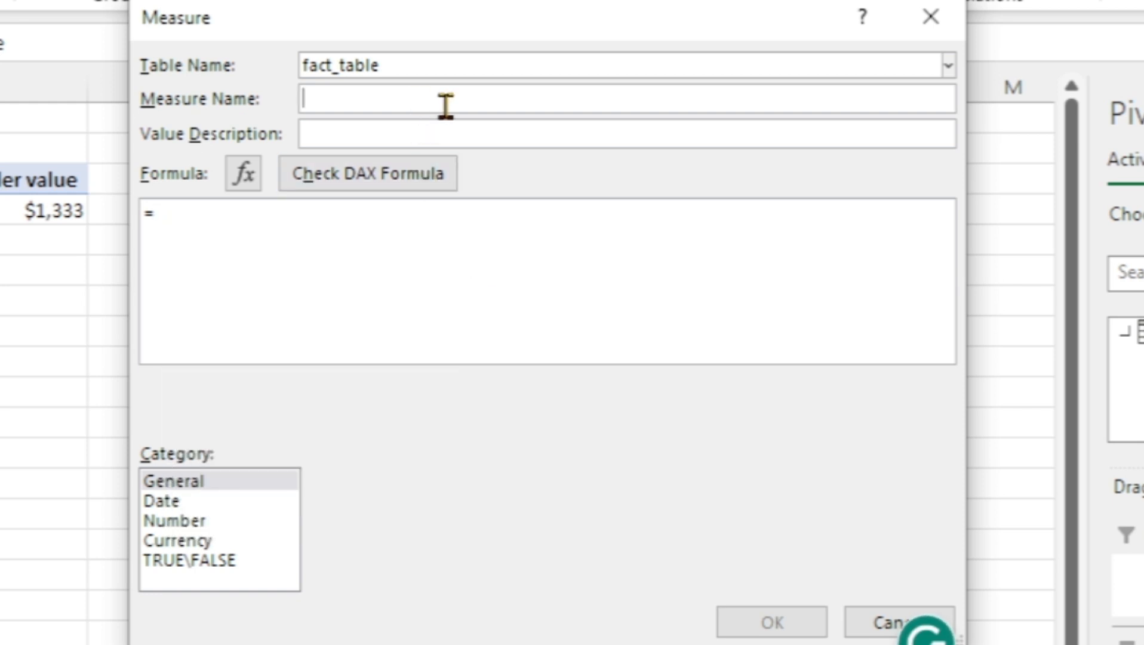
{"action": "type", "text": "py "}
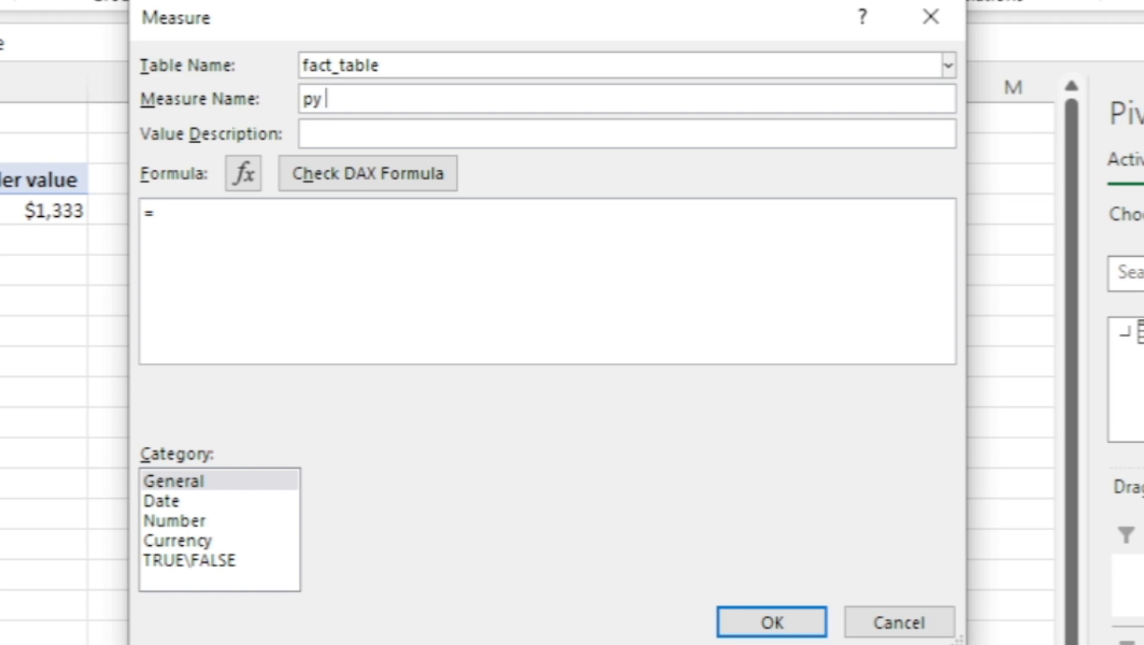
{"action": "type", "text": "revenue"}
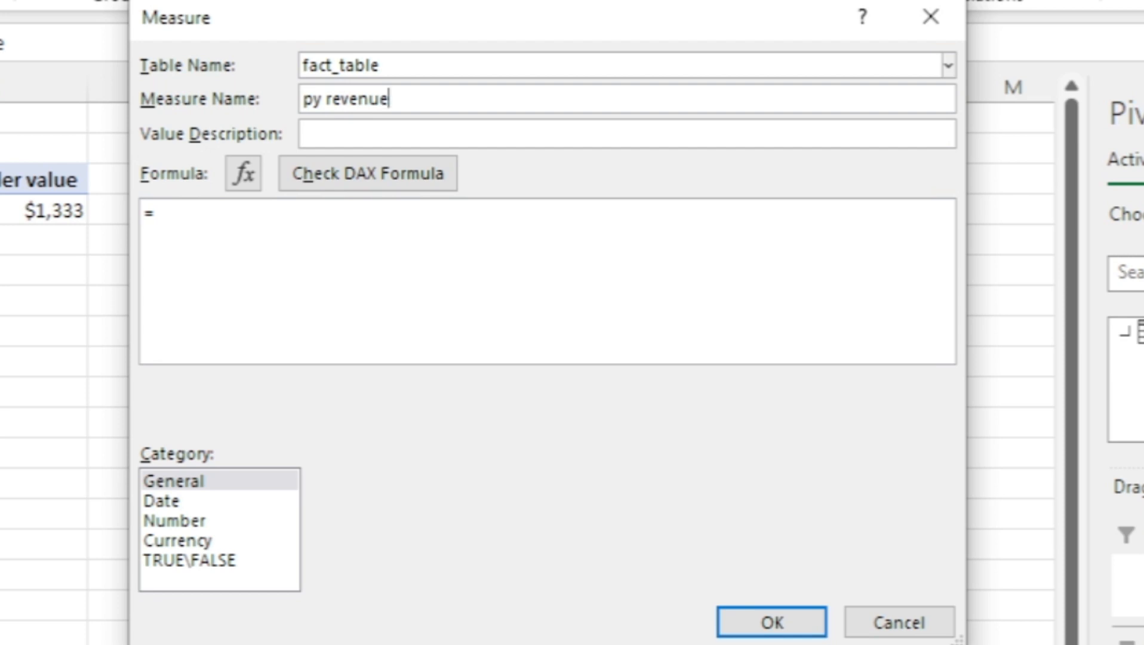
Begin the py revenue DAX formula with CALCULATE, using [total revenue] as its expression
{"action": "left_click", "coordinate": [388, 223]}
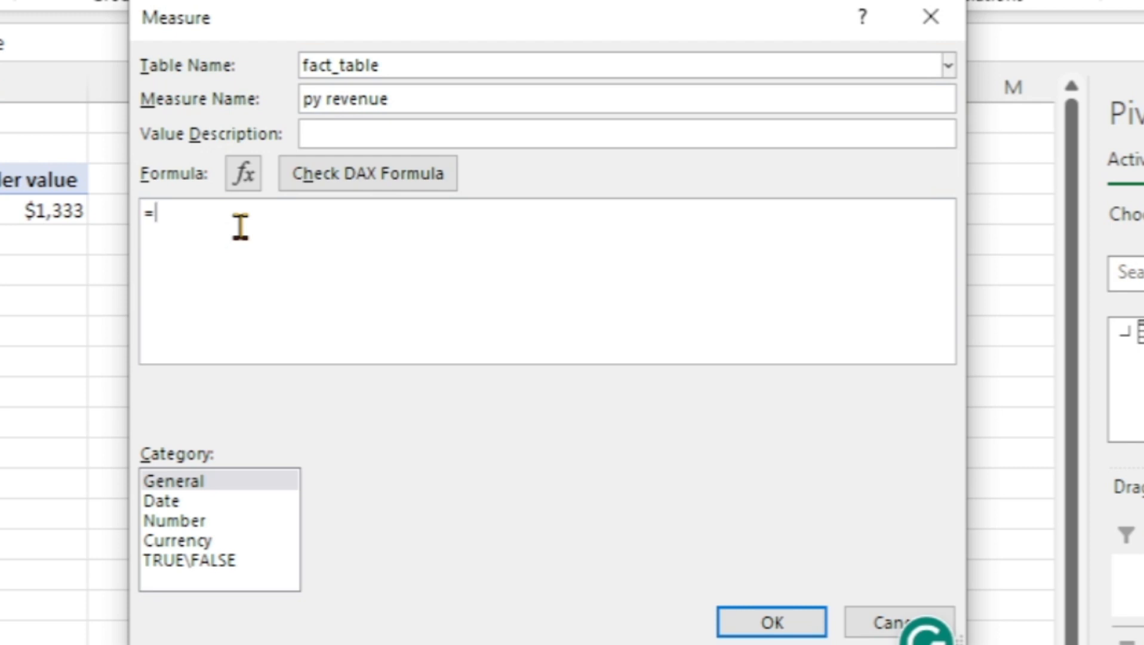
{"action": "type", "text": "ca"}
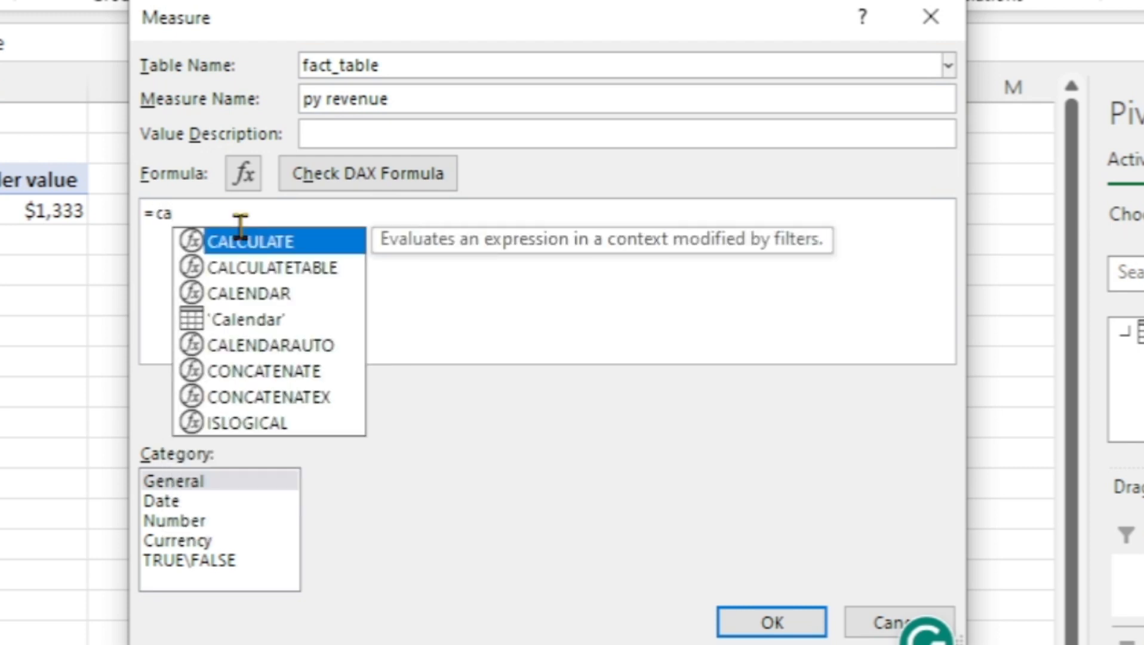
{"action": "key", "text": "Tab"}
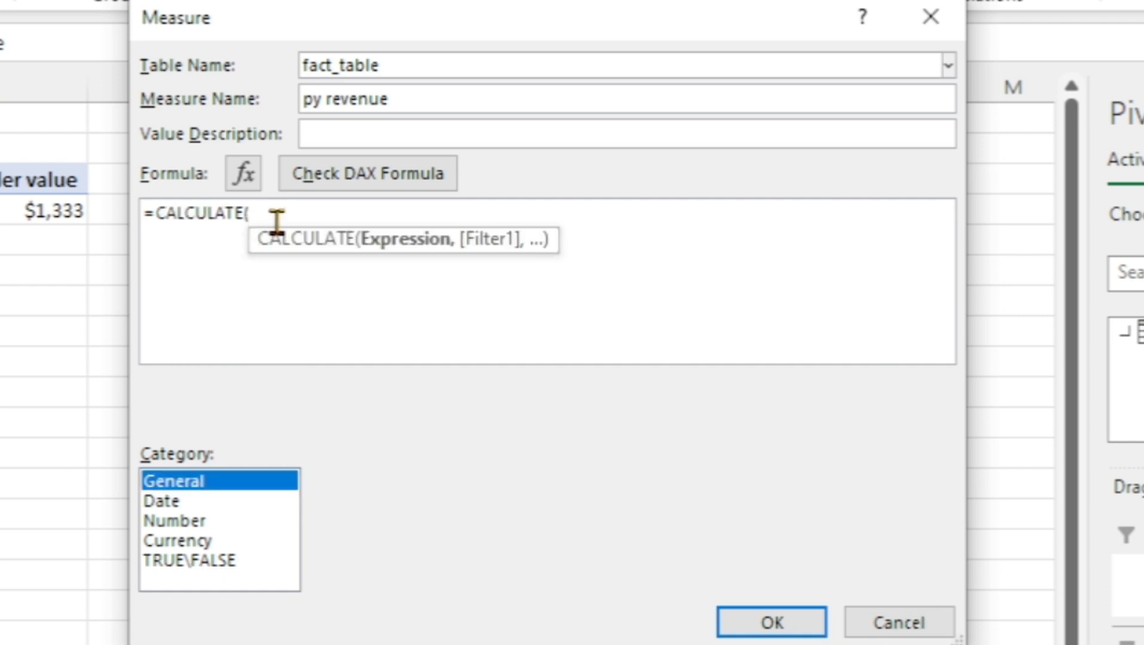
{"action": "type", "text": "to"}
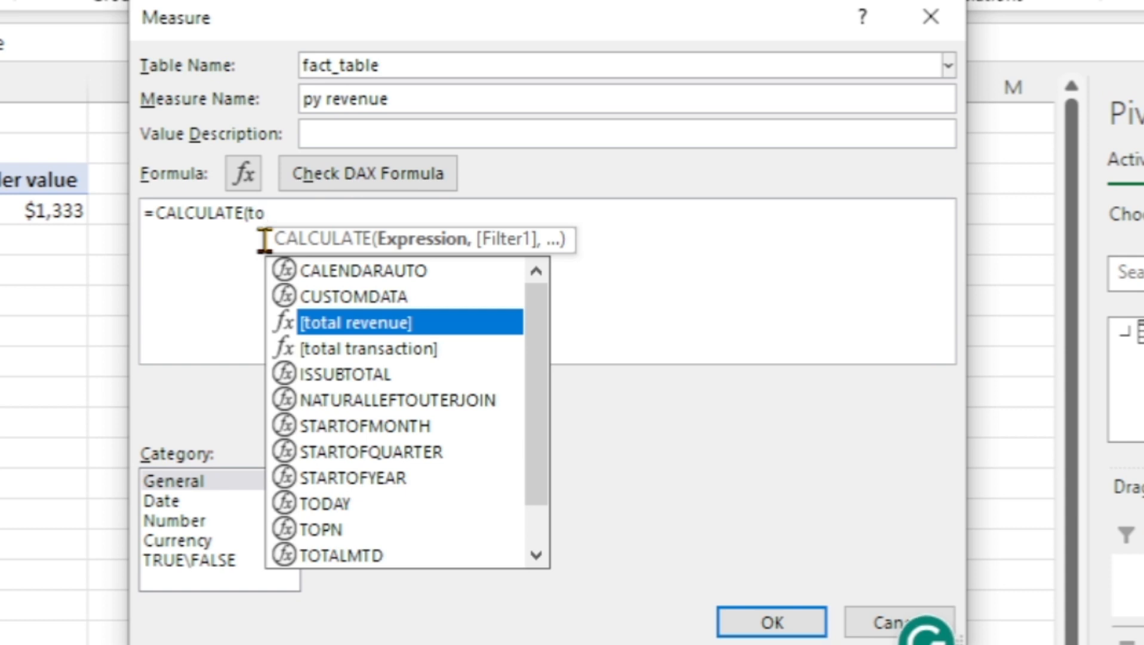
{"action": "key", "text": "Tab"}
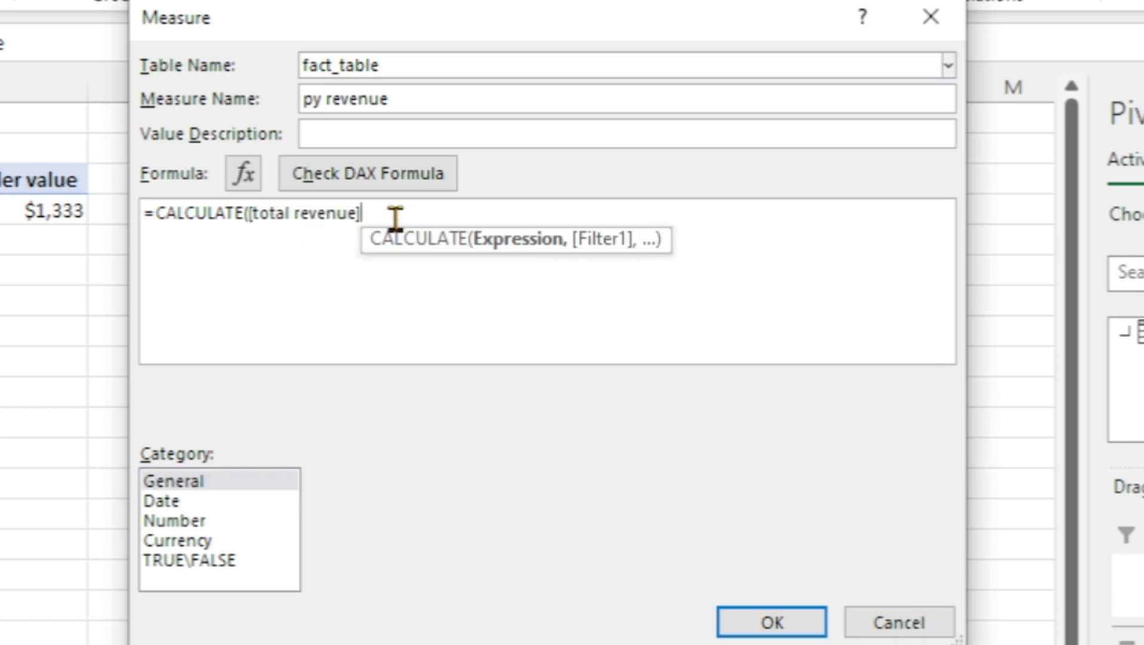
{"action": "type", "text": ","}
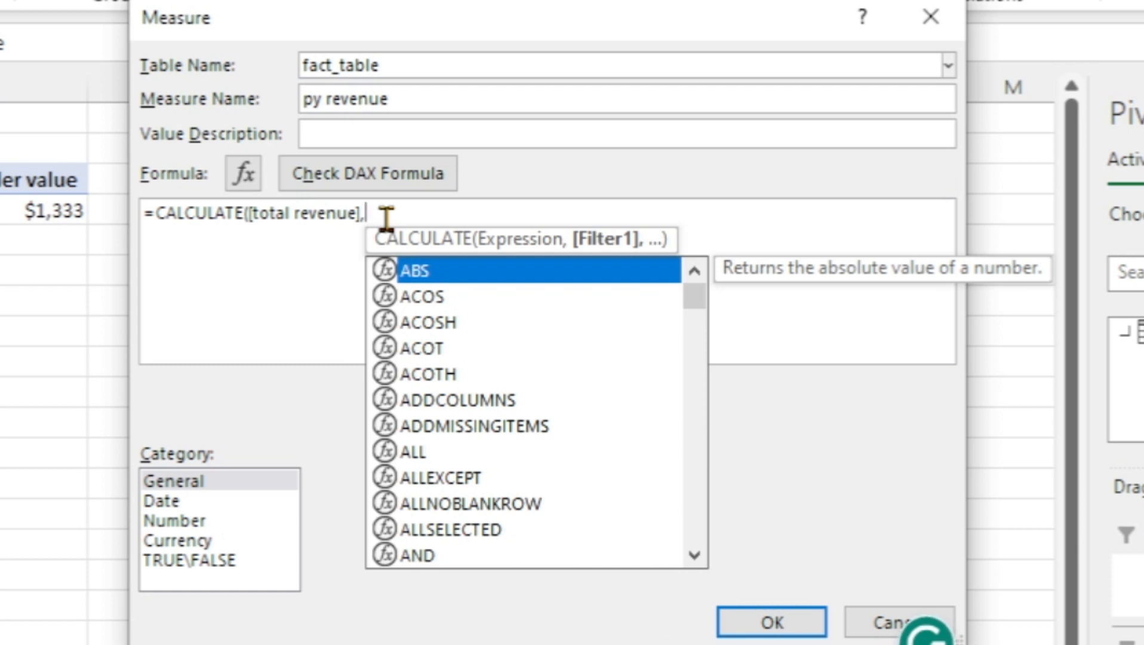
{"action": "type", "text": "sam"}
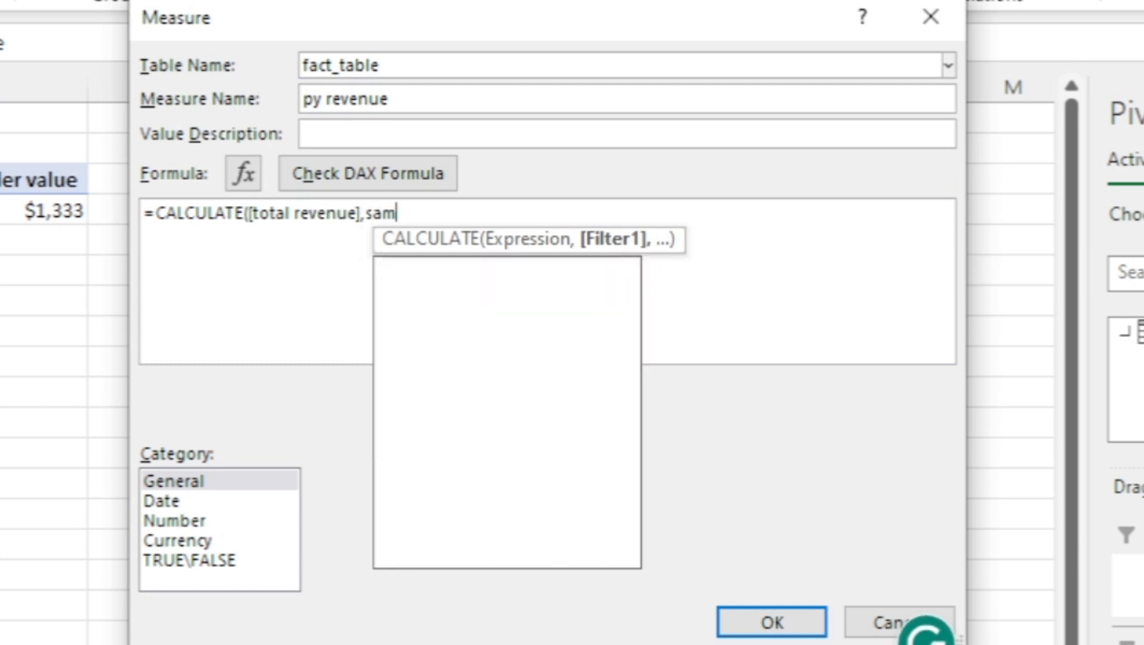
Add SAMEPERIODLASTYEAR('Calendar'[Date]) as the CALCULATE filter and close the py revenue formula
{"action": "key", "text": "Tab"}
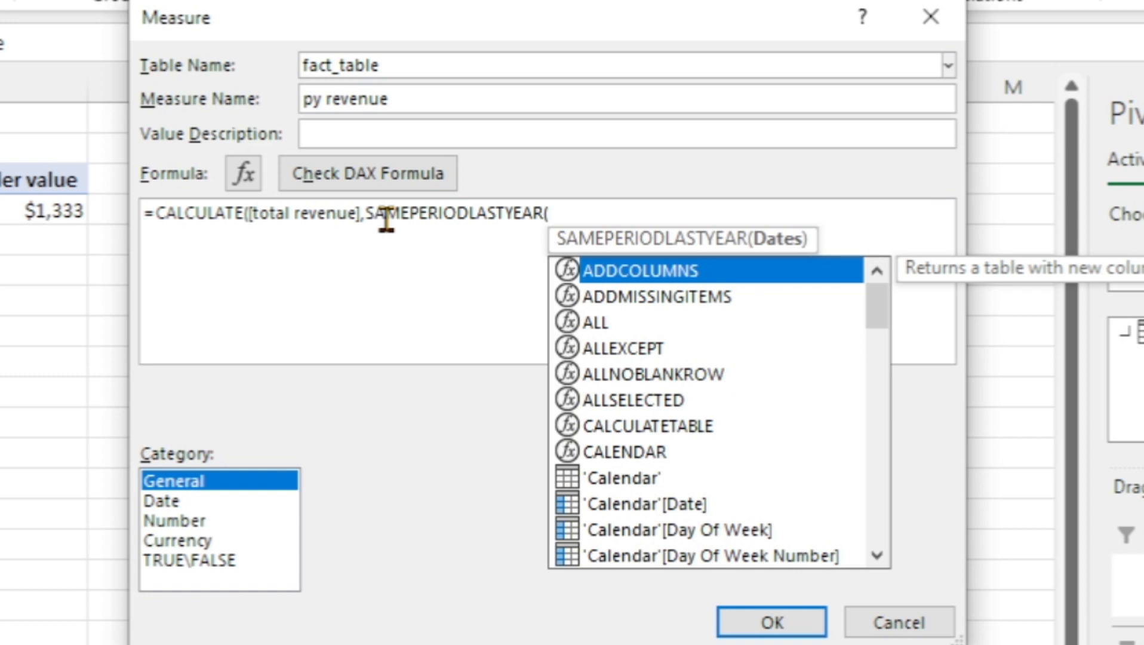
{"action": "left_click", "coordinate": [576, 219]}
{"action": "type", "text": "cal"}
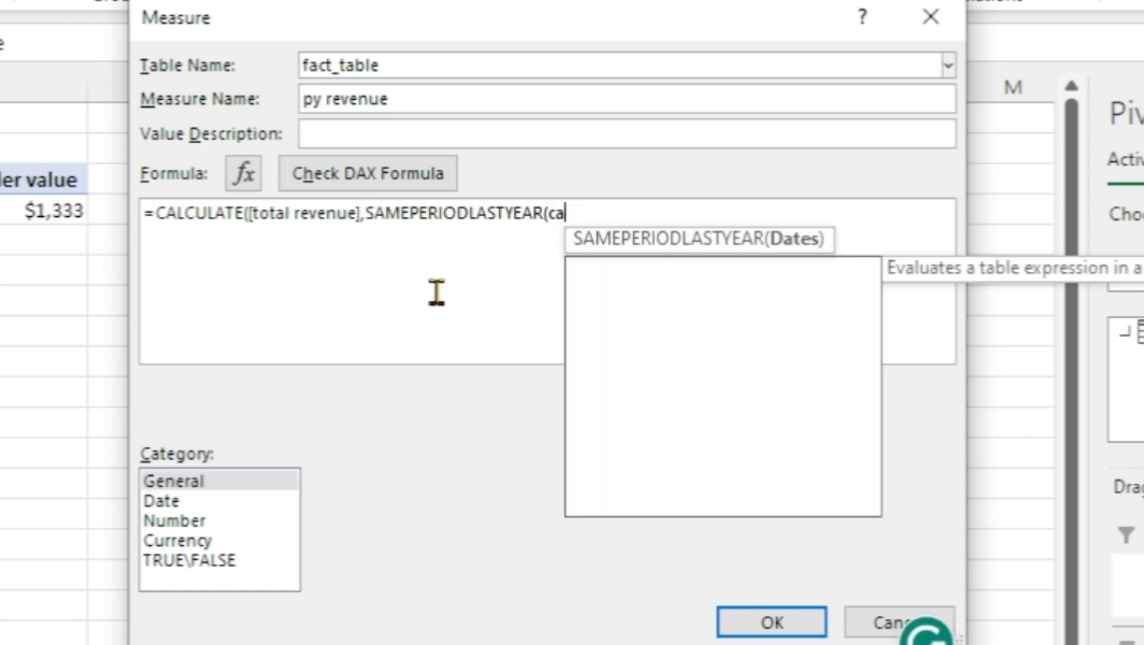
{"action": "key", "text": "Down"}
{"action": "key", "text": "Down"}
{"action": "key", "text": "Down"}
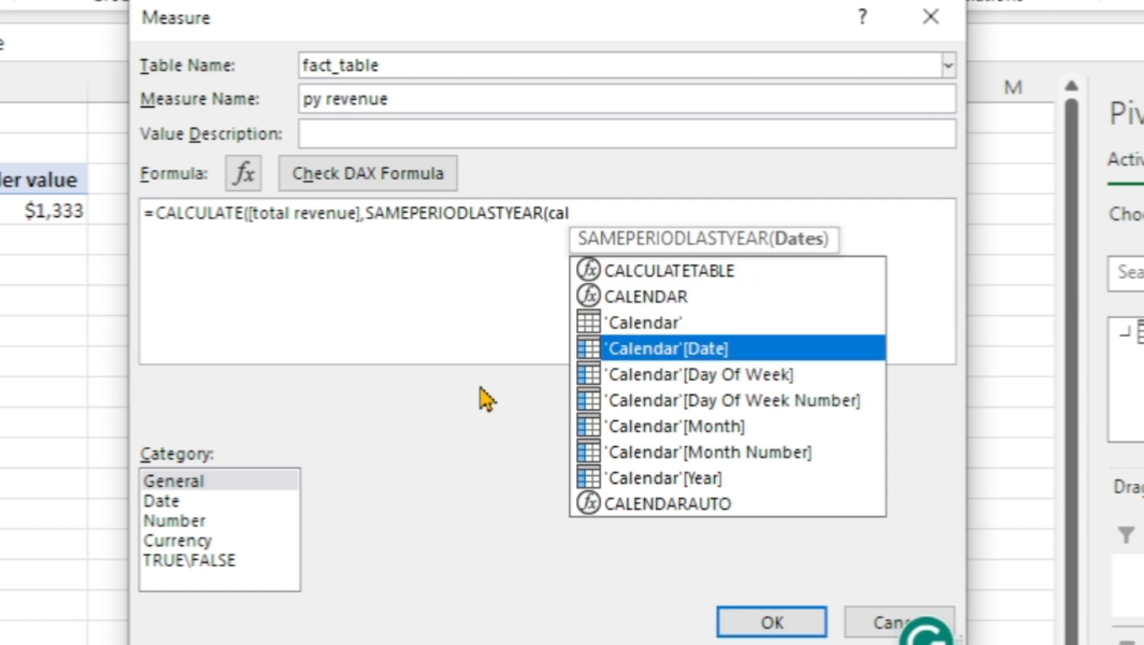
{"action": "key", "text": "Tab"}
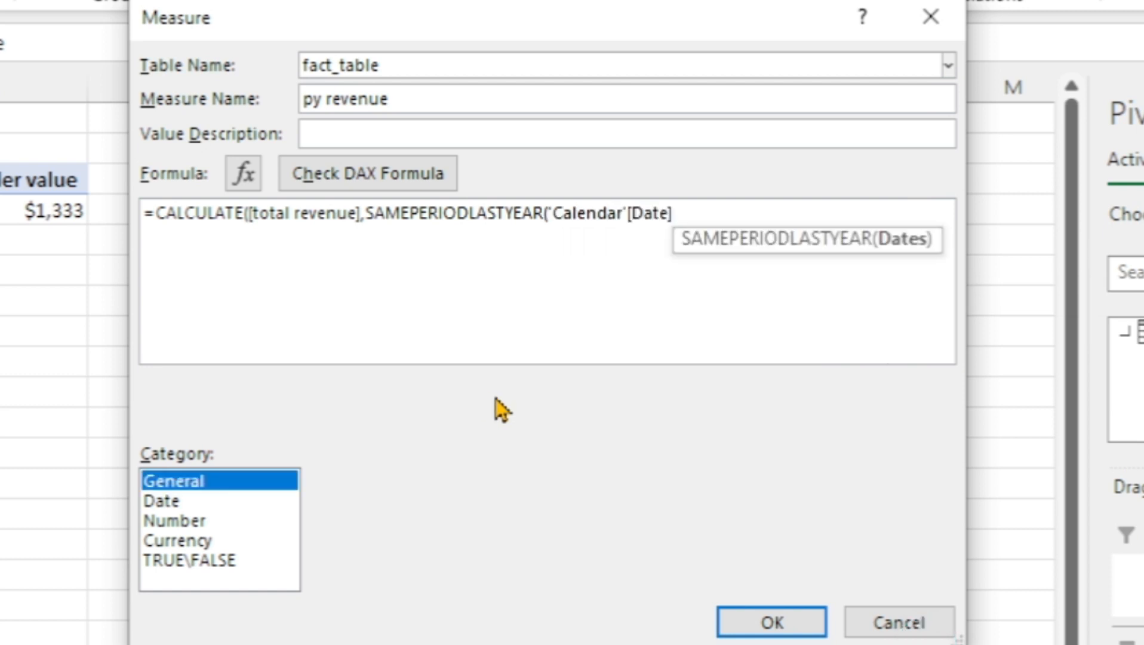
{"action": "left_click", "coordinate": [709, 214]}
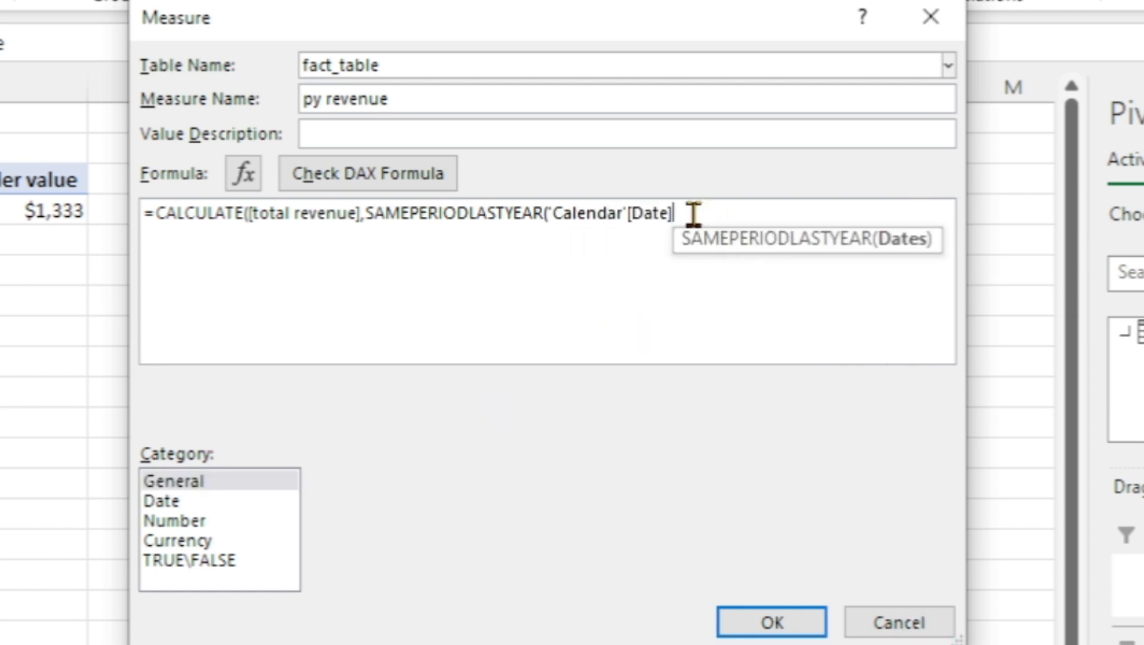
{"action": "type", "text": ")"}
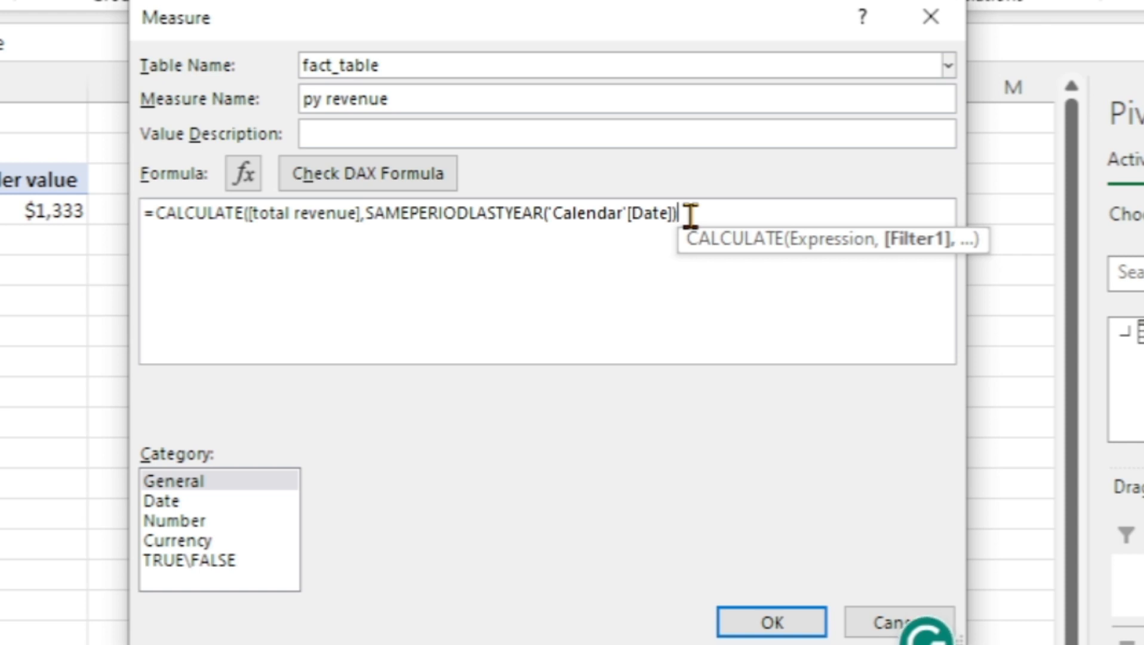
{"action": "type", "text": ")"}
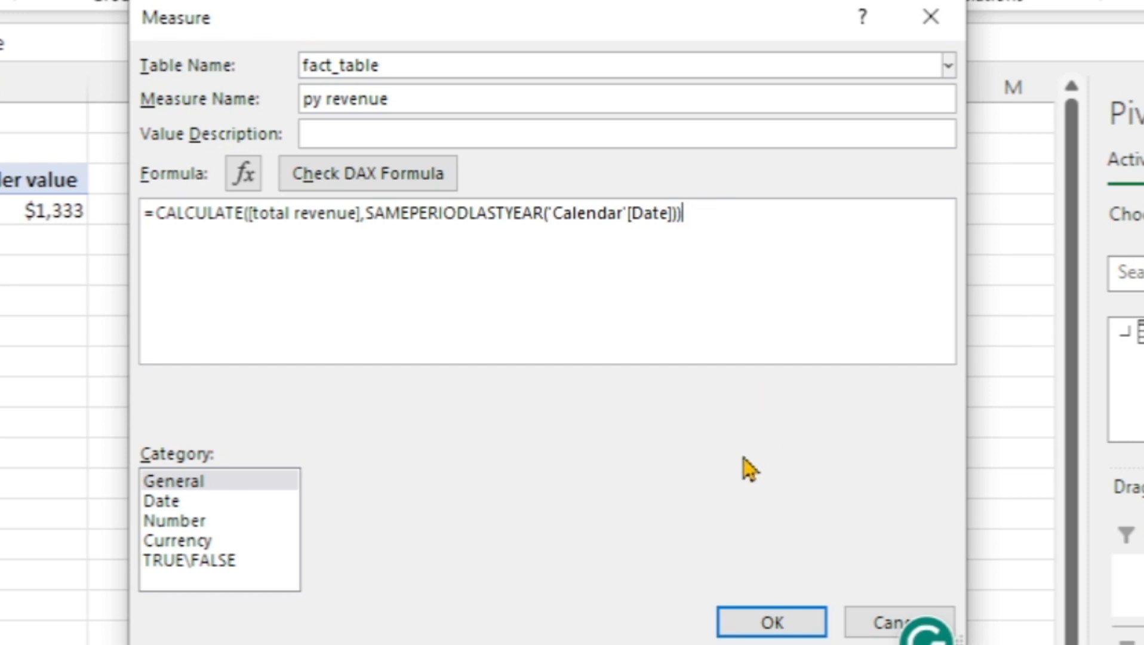
Save the py revenue measure in Currency format with the $ symbol and 0 decimal places
{"action": "left_click", "coordinate": [179, 540]}
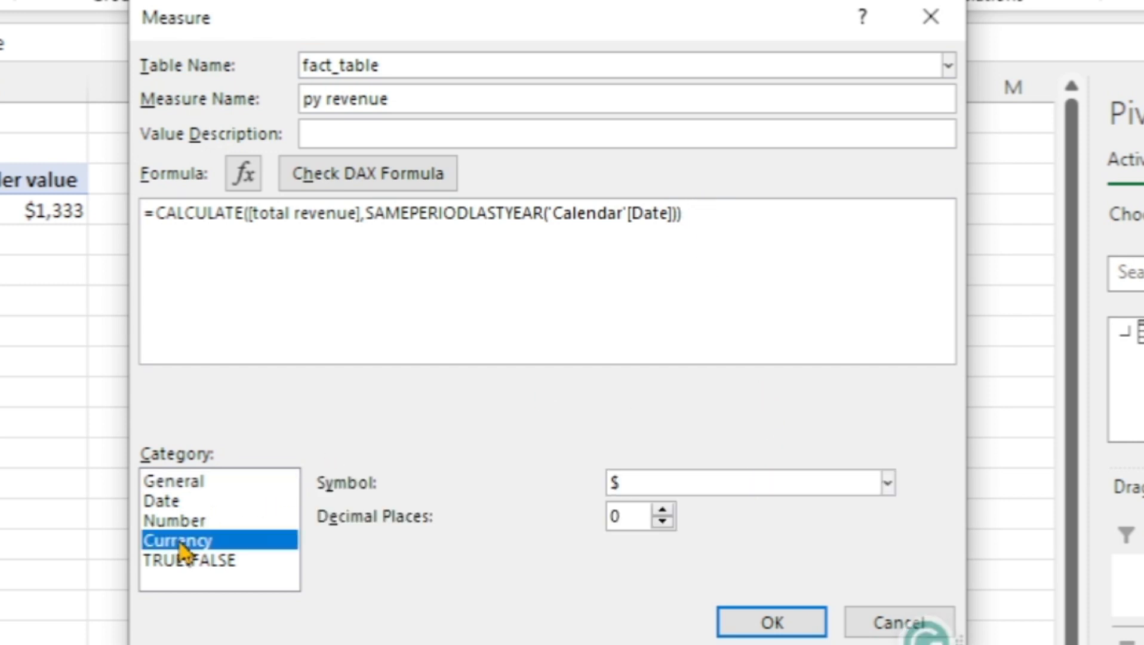
{"action": "left_click", "coordinate": [776, 626]}
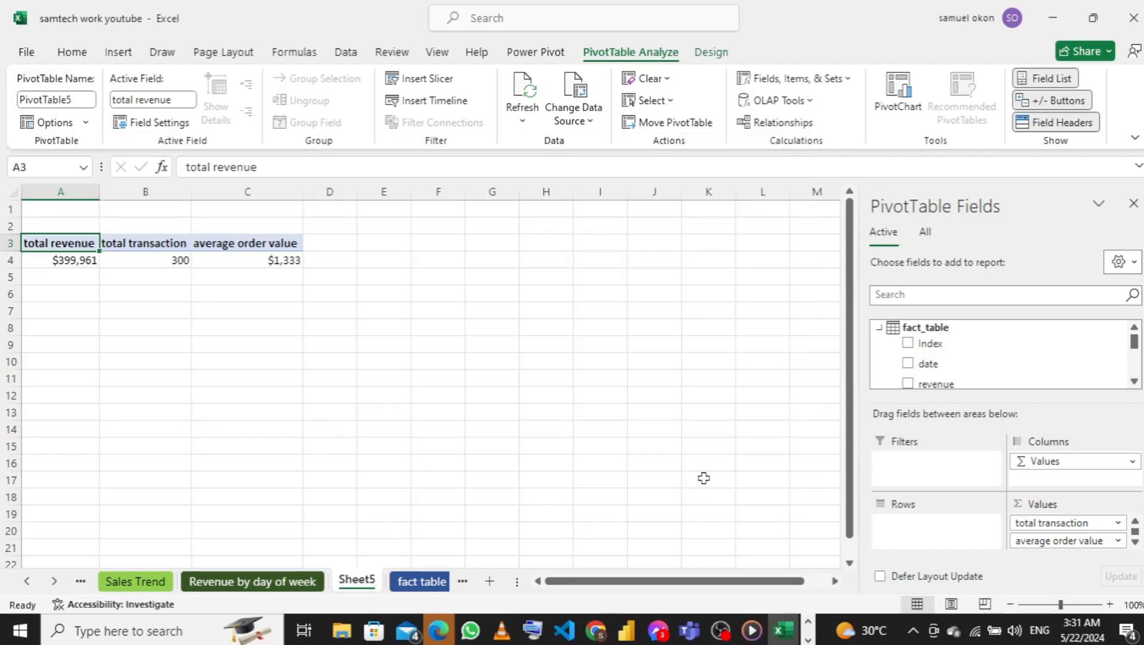
{"action": "scroll", "coordinate": [908, 351], "scroll_direction": "down", "scroll_amount": 6}
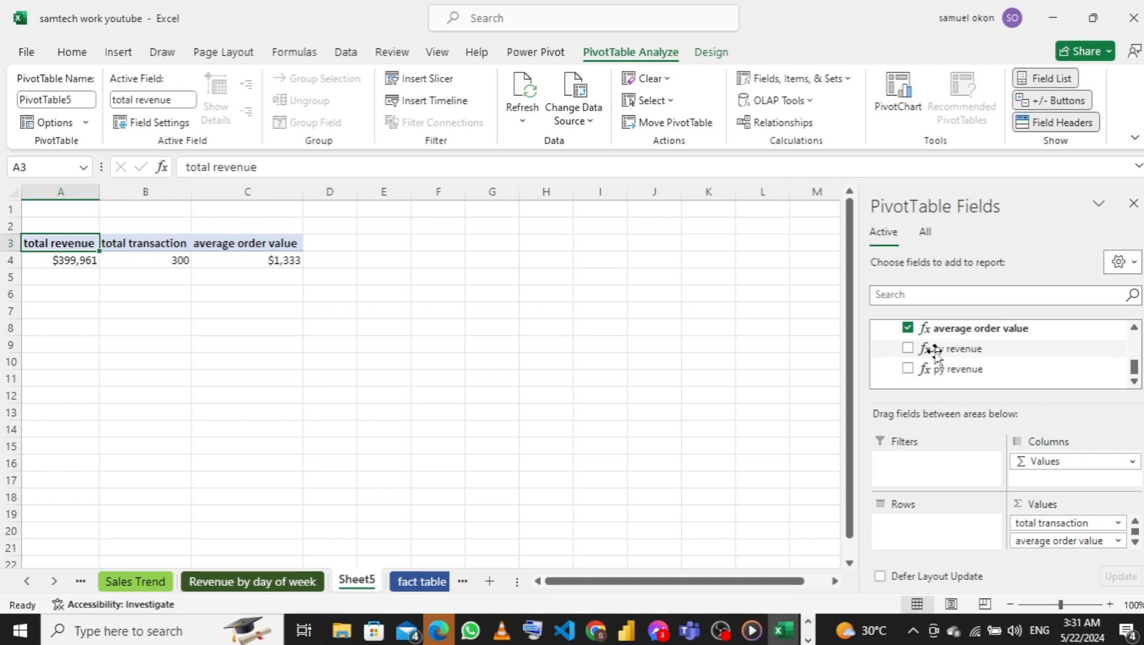
Start a new measure on fact_table and name it Growth Rate
{"action": "scroll", "coordinate": [975, 352], "scroll_direction": "up", "scroll_amount": 6}
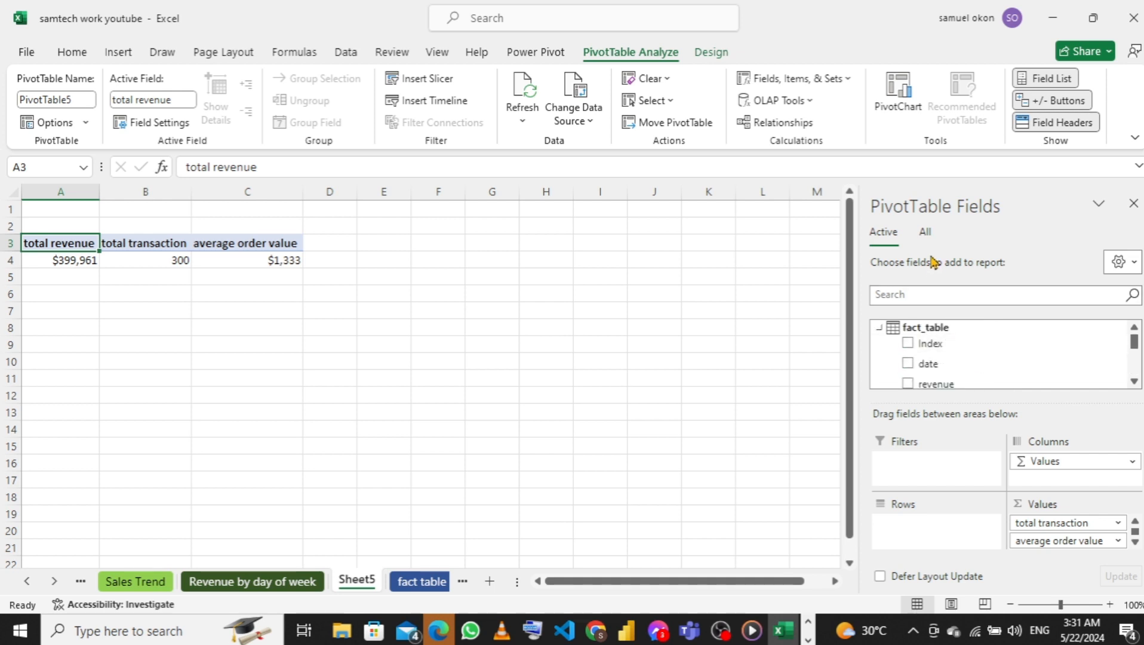
{"action": "right_click", "coordinate": [883, 335]}
{"action": "left_click", "coordinate": [854, 342]}
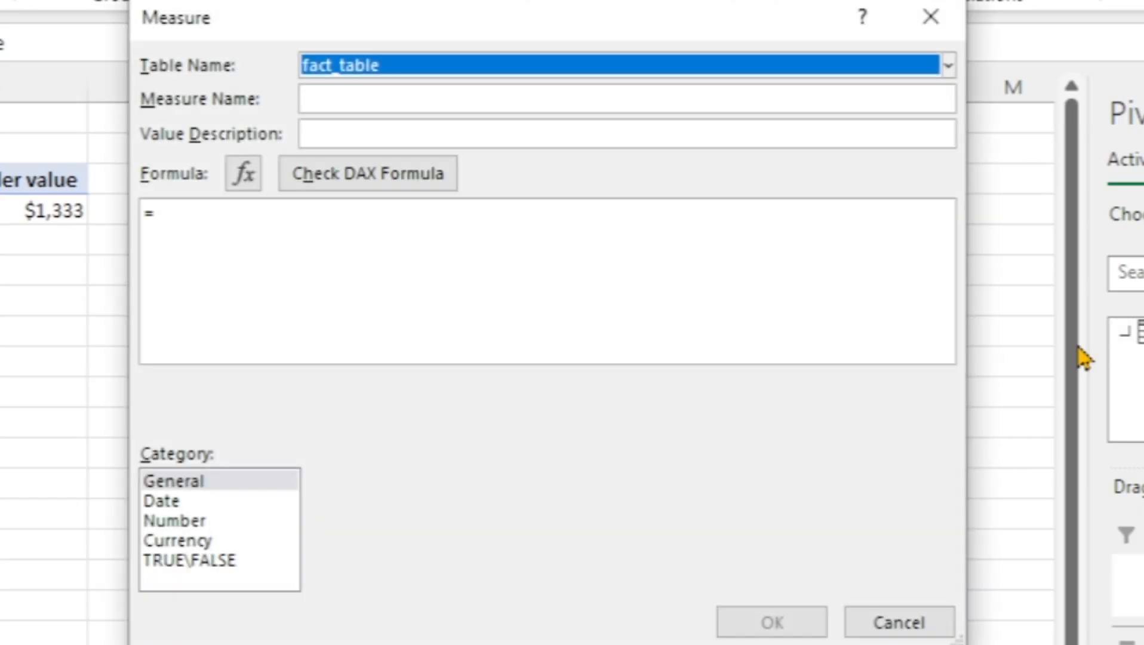
{"action": "left_click", "coordinate": [353, 104]}
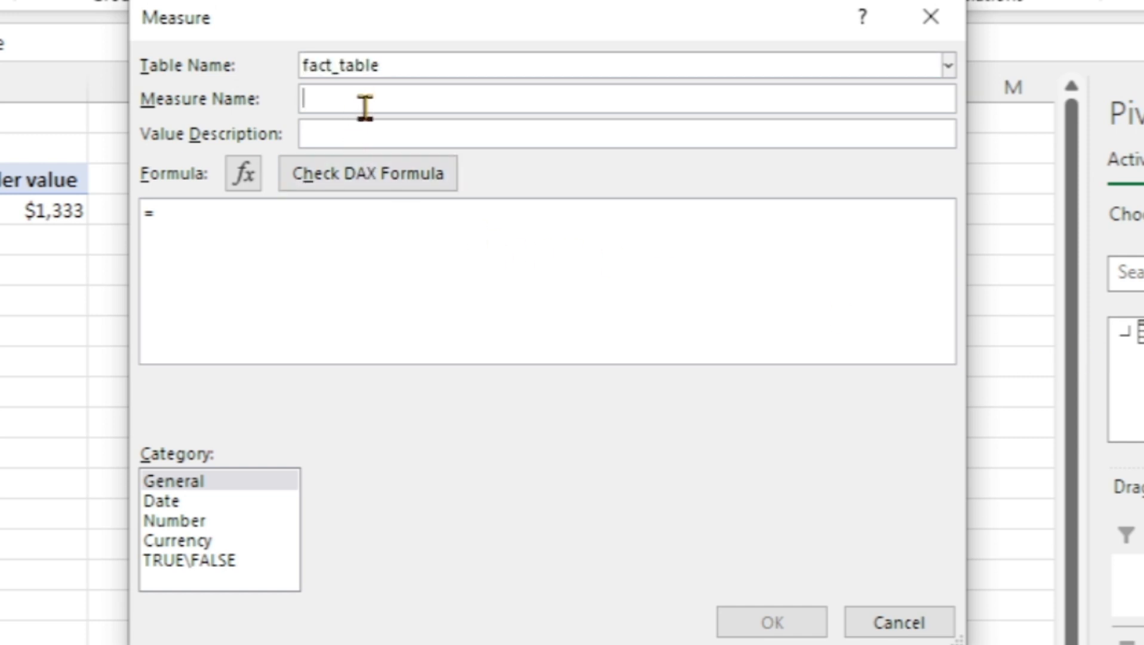
{"action": "type", "text": "Growth Rate"}
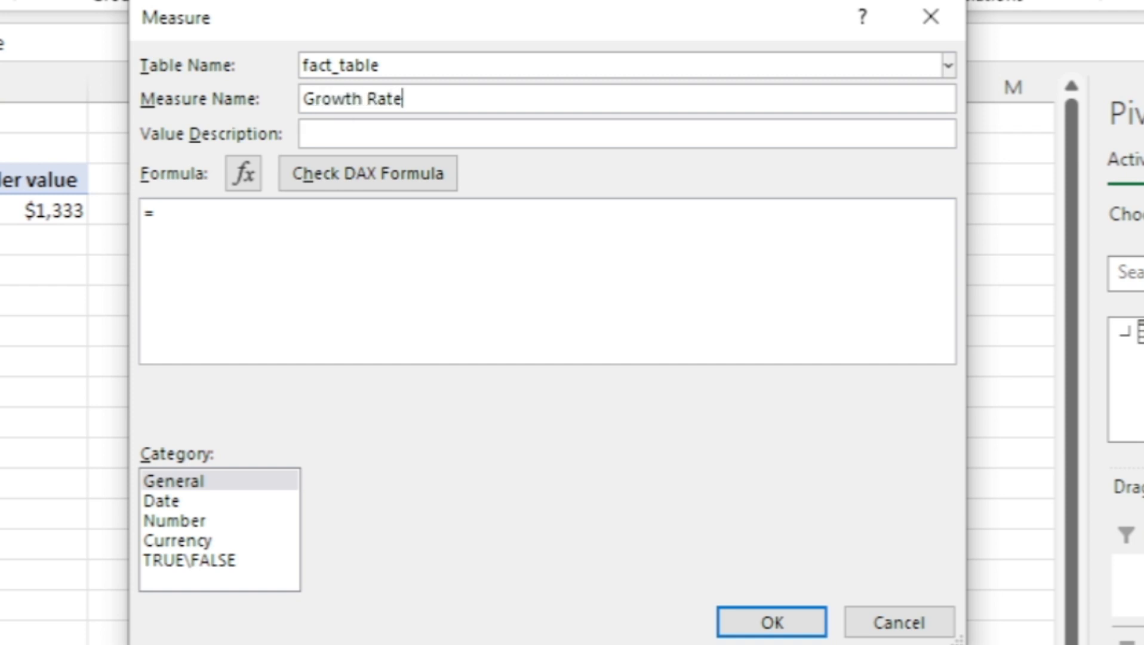
Enter [cy revenue]/[py revenue] as the start of the Growth Rate measure's formula
{"action": "left_click", "coordinate": [300, 259]}
{"action": "type", "text": "cy"}
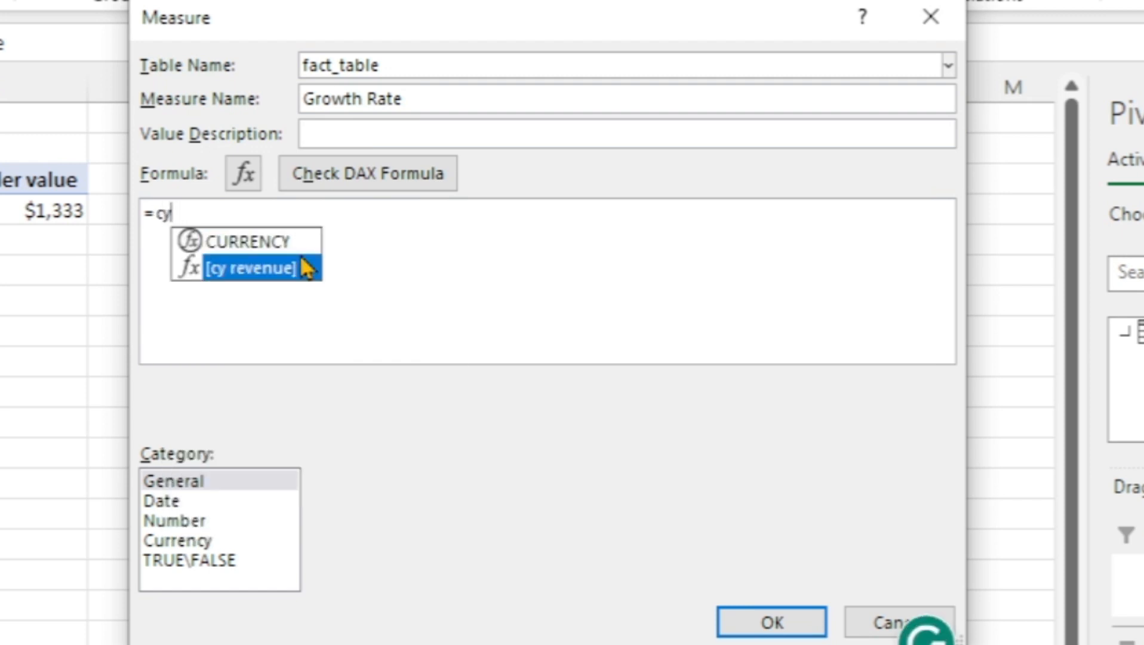
{"action": "double_click", "coordinate": [308, 268]}
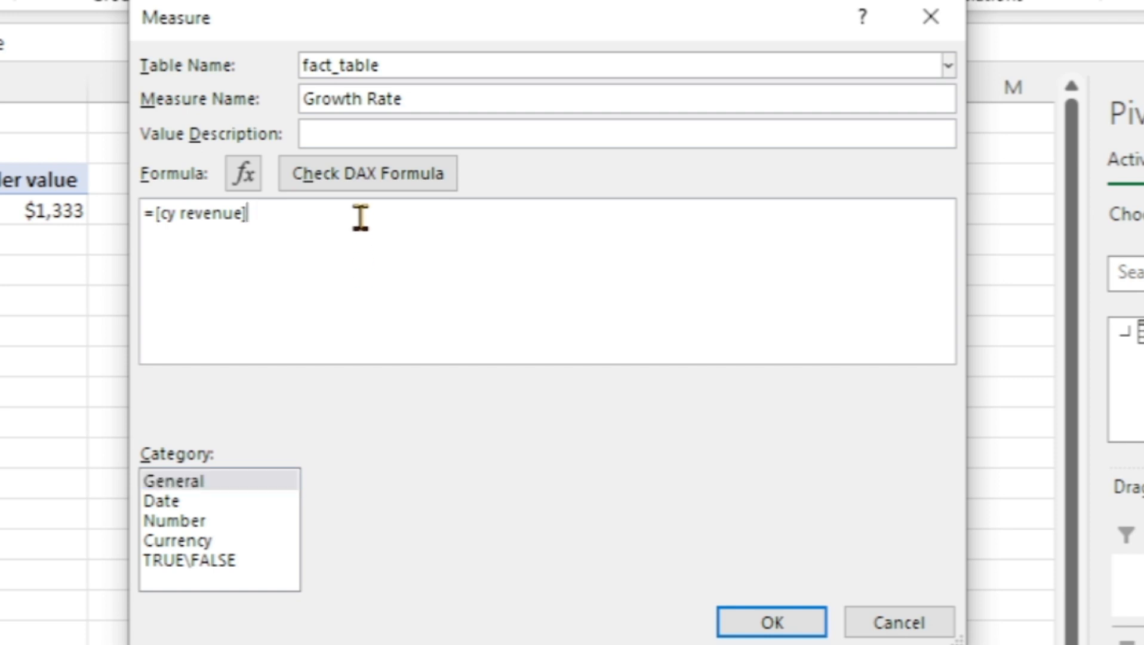
{"action": "type", "text": "/py"}
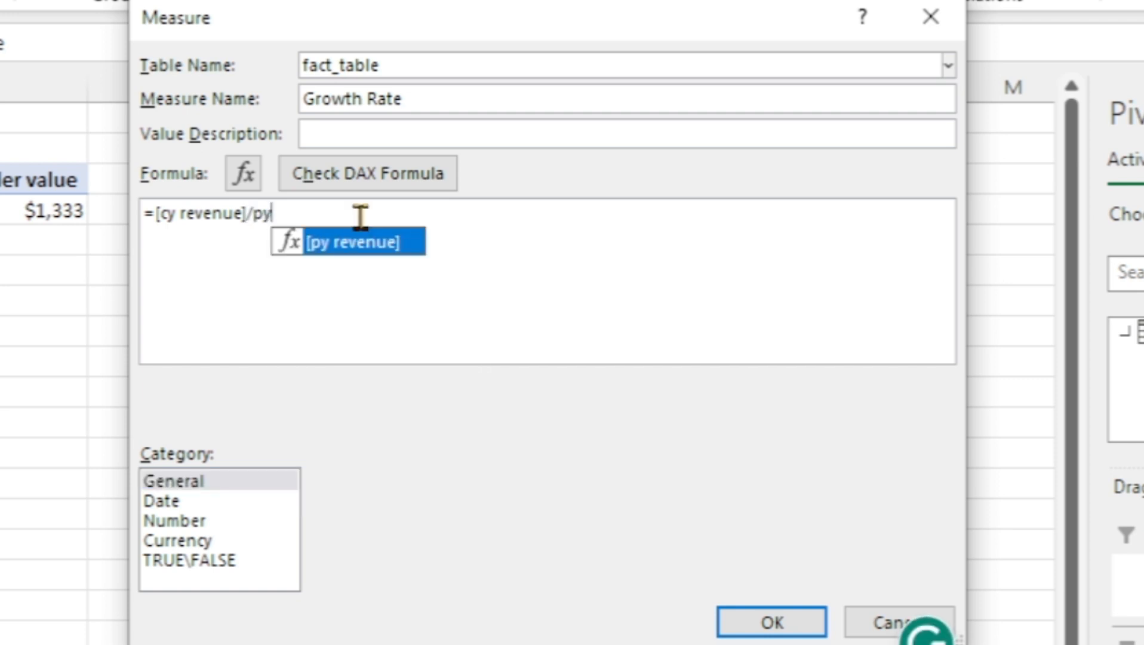
{"action": "key", "text": "Tab"}
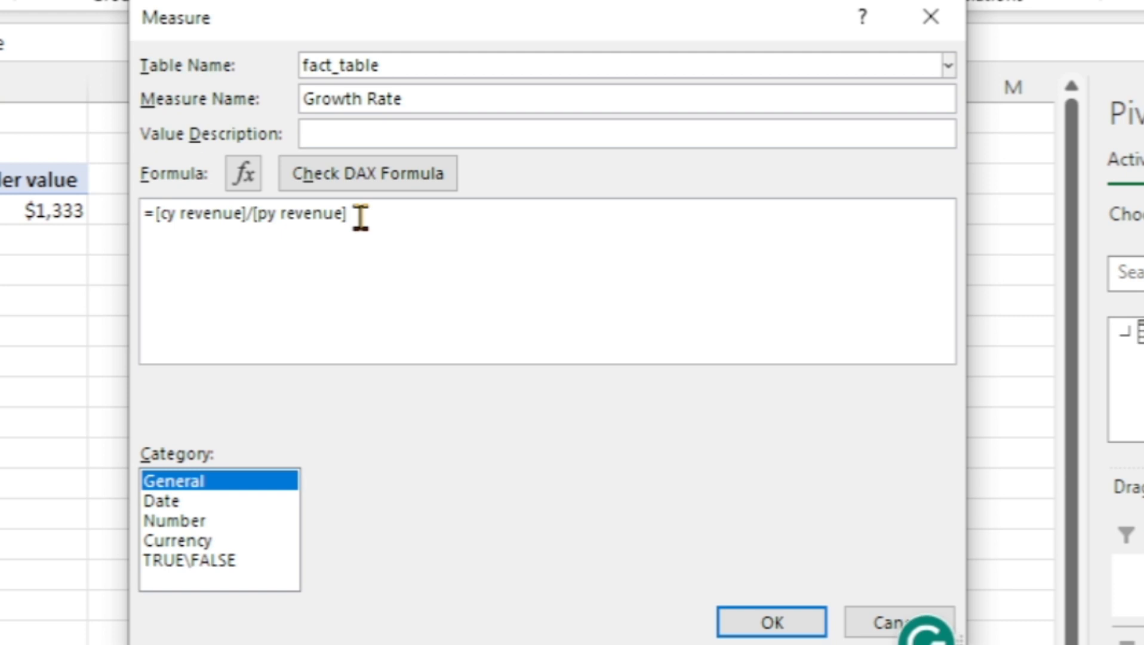
Enclose the Growth Rate expression in parentheses and divide it by [py revenue]
{"action": "left_click", "coordinate": [154, 215]}
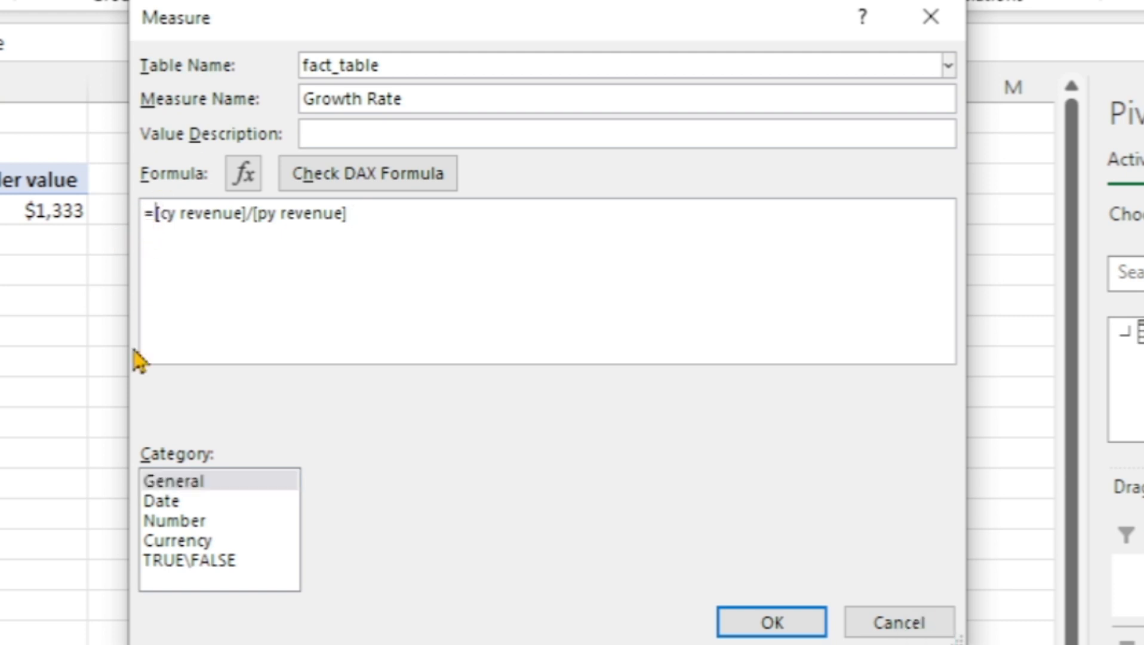
{"action": "type", "text": "("}
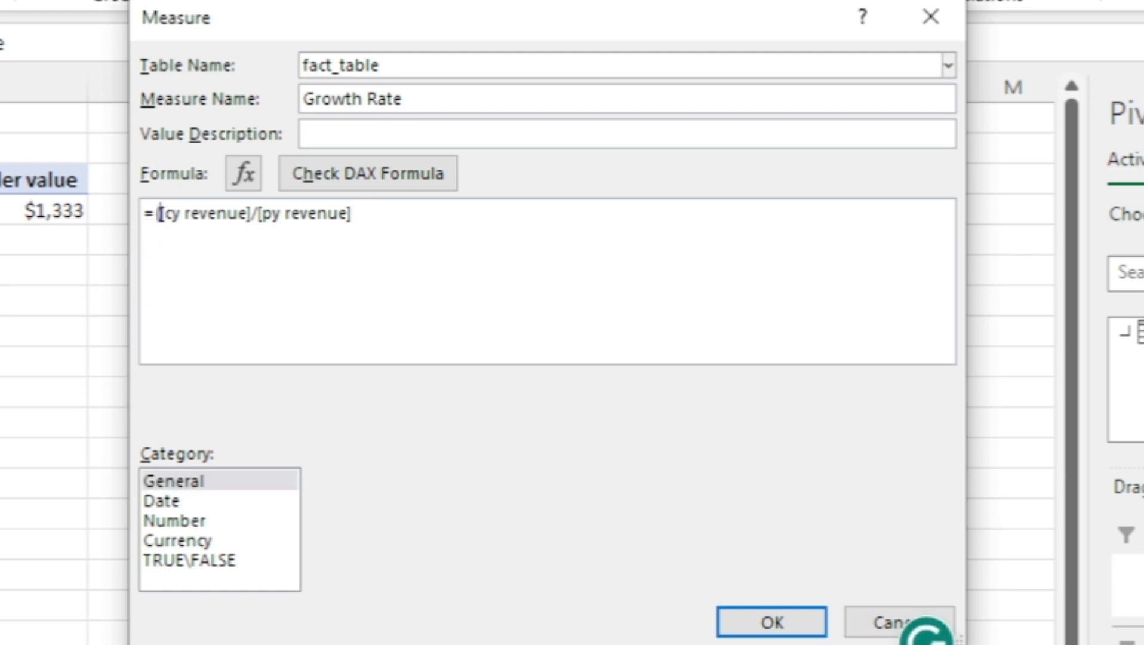
{"action": "left_click", "coordinate": [424, 222]}
{"action": "type", "text": ")/py"}
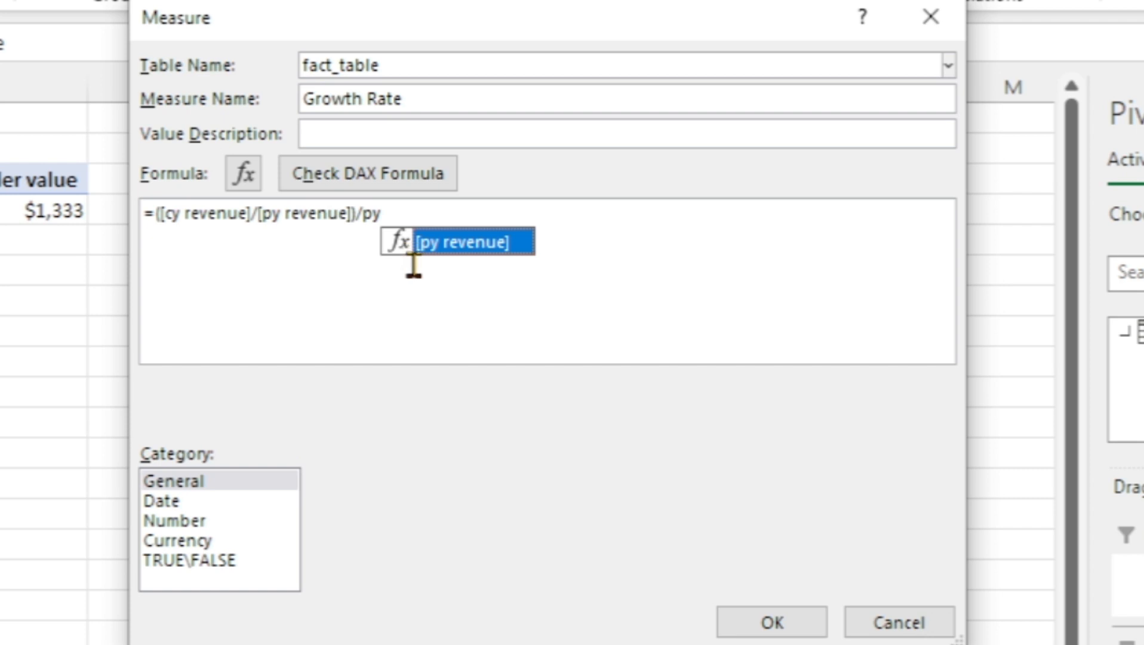
{"action": "double_click", "coordinate": [471, 245]}
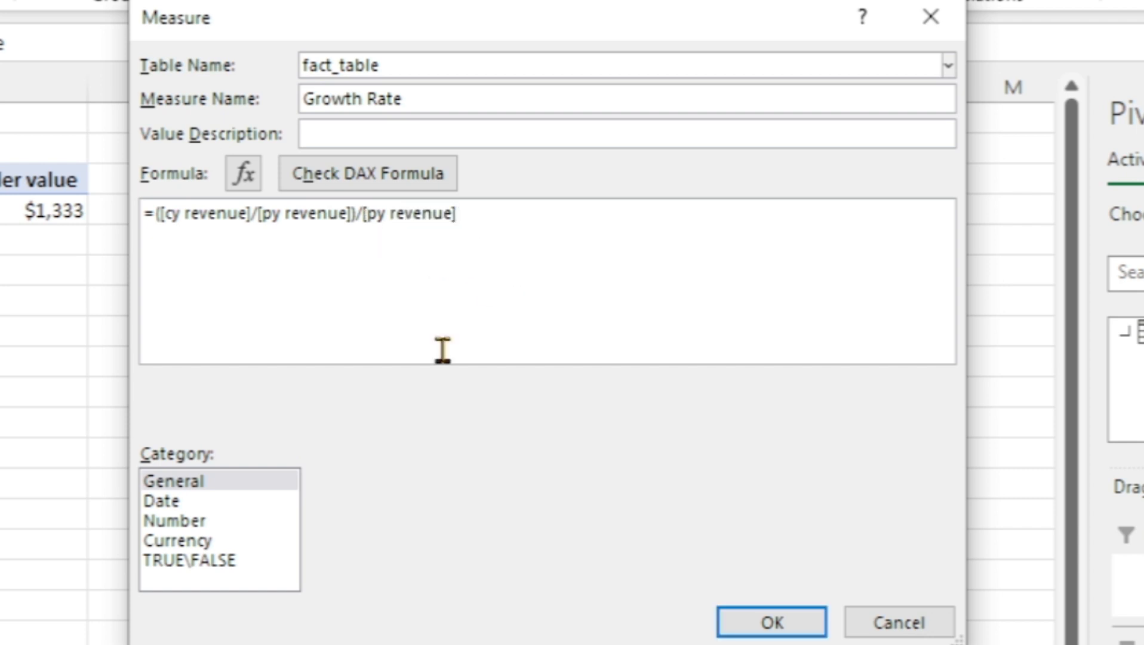
Save the Growth Rate measure in Number category with Percentage format and 0 decimal places
{"action": "left_click", "coordinate": [190, 540]}
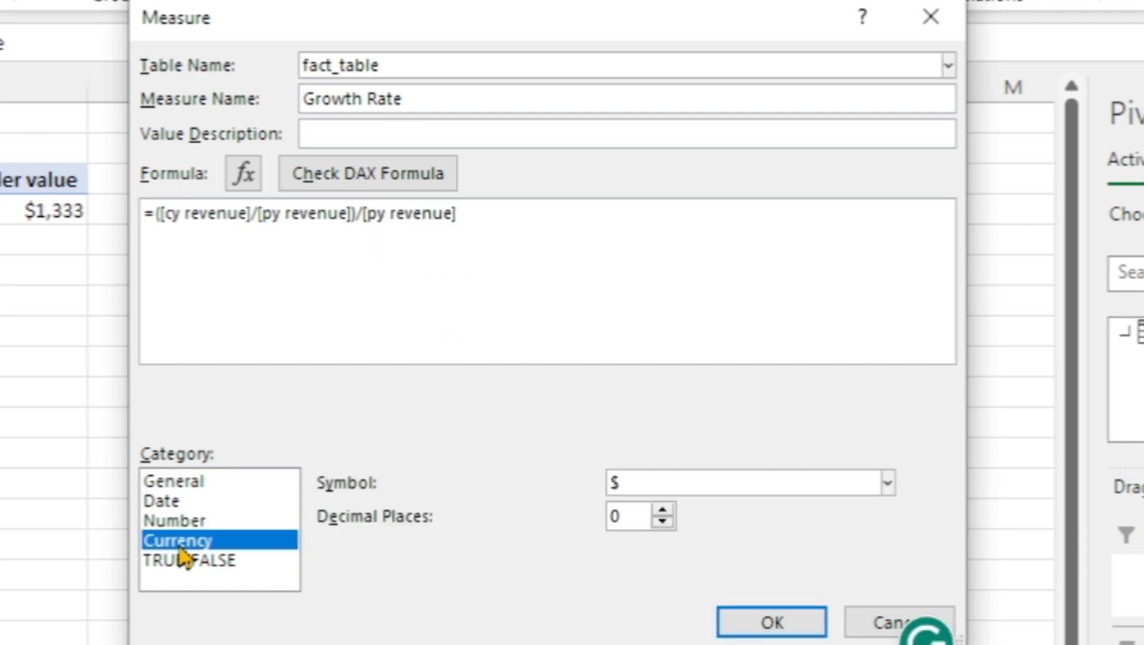
{"action": "left_click", "coordinate": [198, 519]}
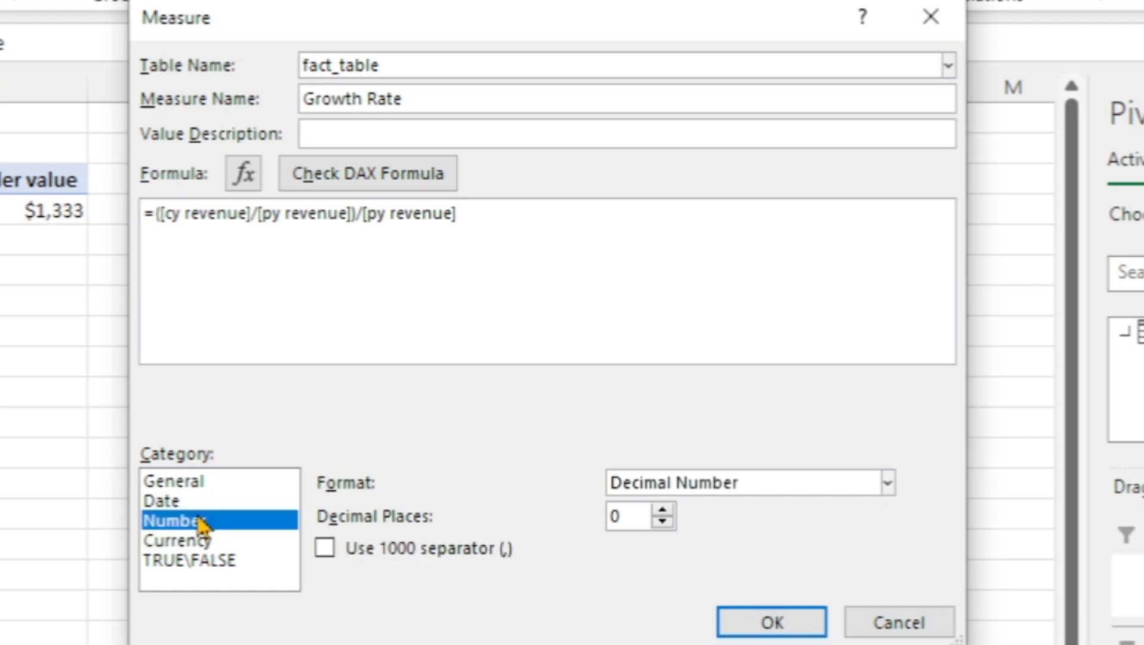
{"action": "left_click", "coordinate": [887, 488]}
{"action": "left_click", "coordinate": [674, 572]}
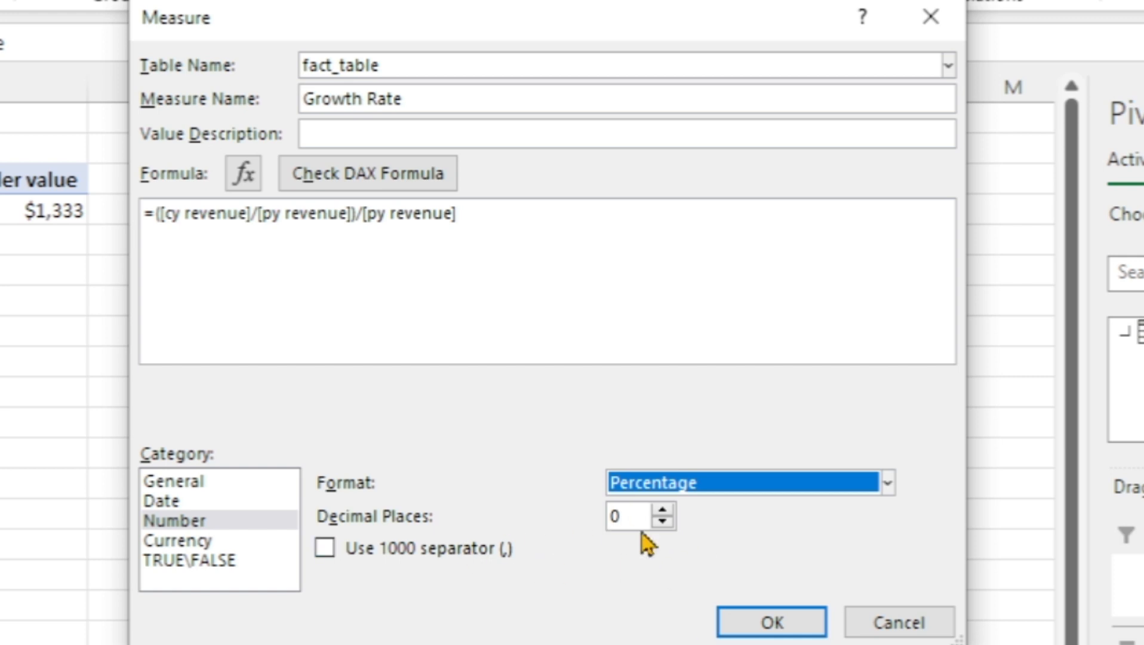
{"action": "left_click", "coordinate": [772, 626]}
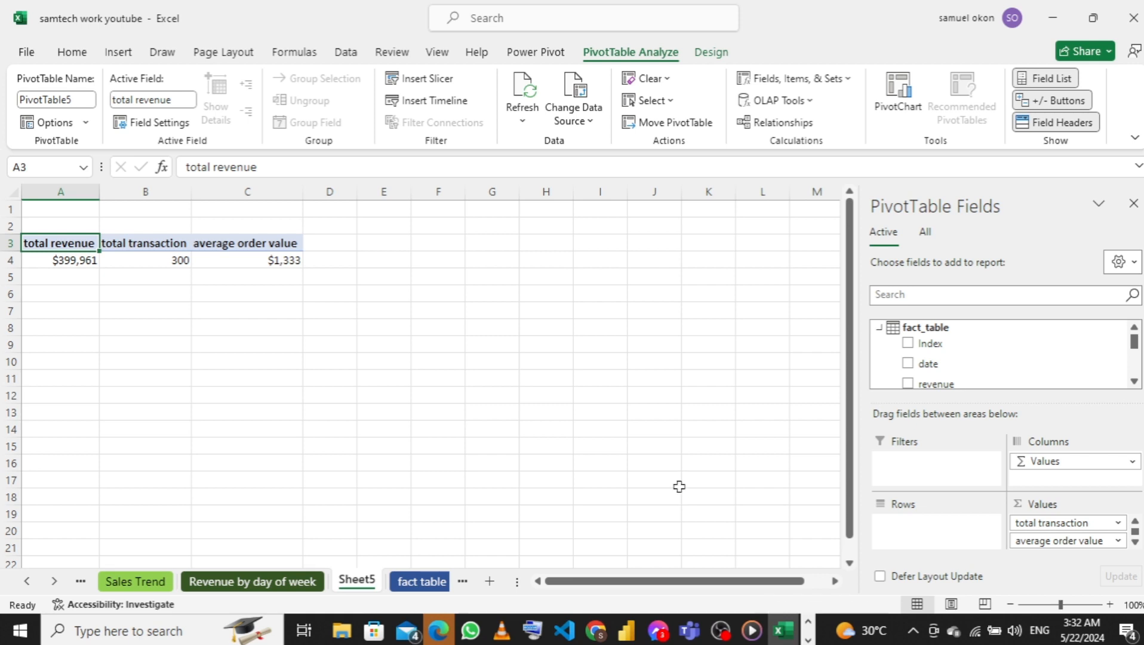
Add the Growth Rate measure to the PivotTable's values after average order value
{"action": "scroll", "coordinate": [961, 365], "scroll_direction": "down", "scroll_amount": 5}
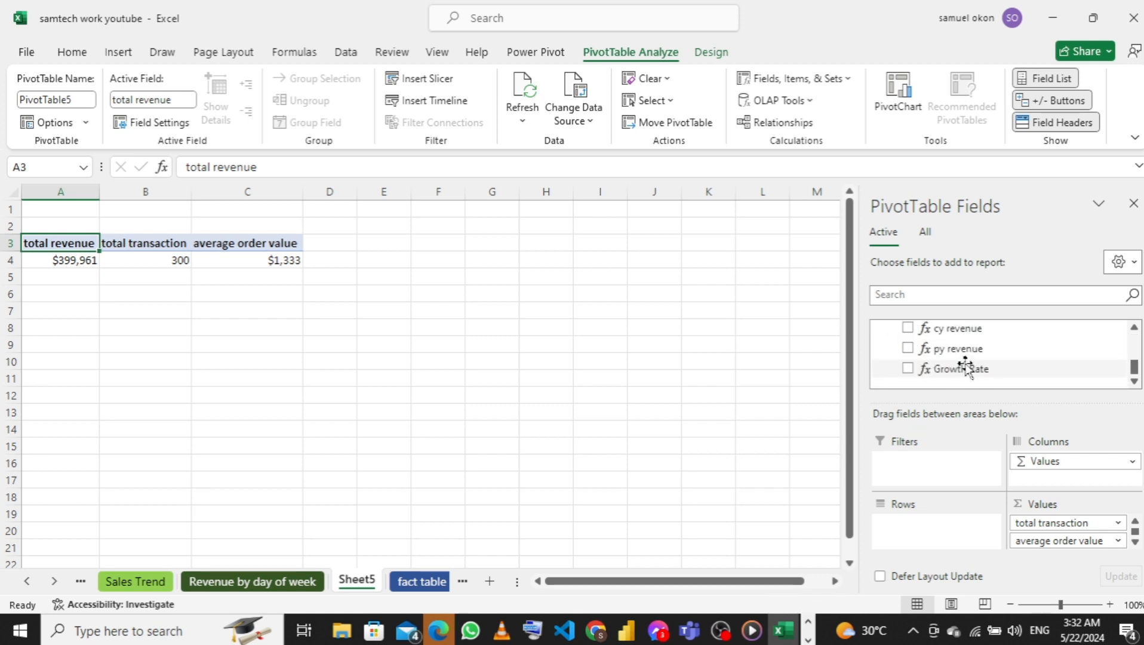
{"action": "left_click_drag", "start_coordinate": [966, 370], "coordinate": [1058, 544]}
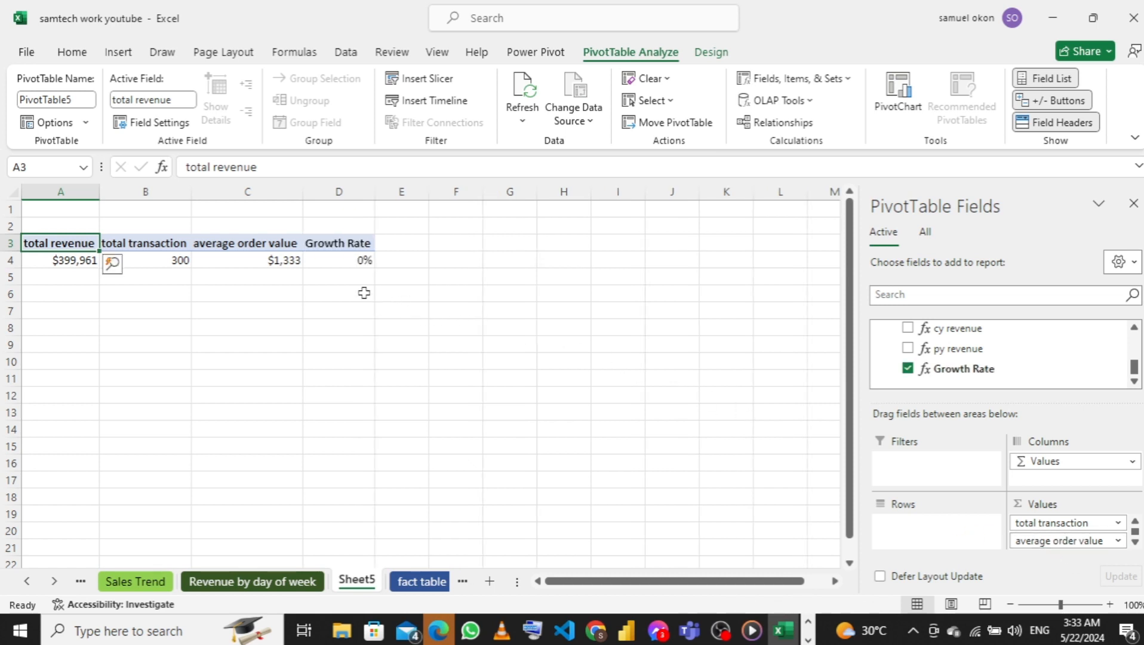
{"action": "scroll", "coordinate": [1030, 540], "scroll_direction": "down", "scroll_amount": 1}
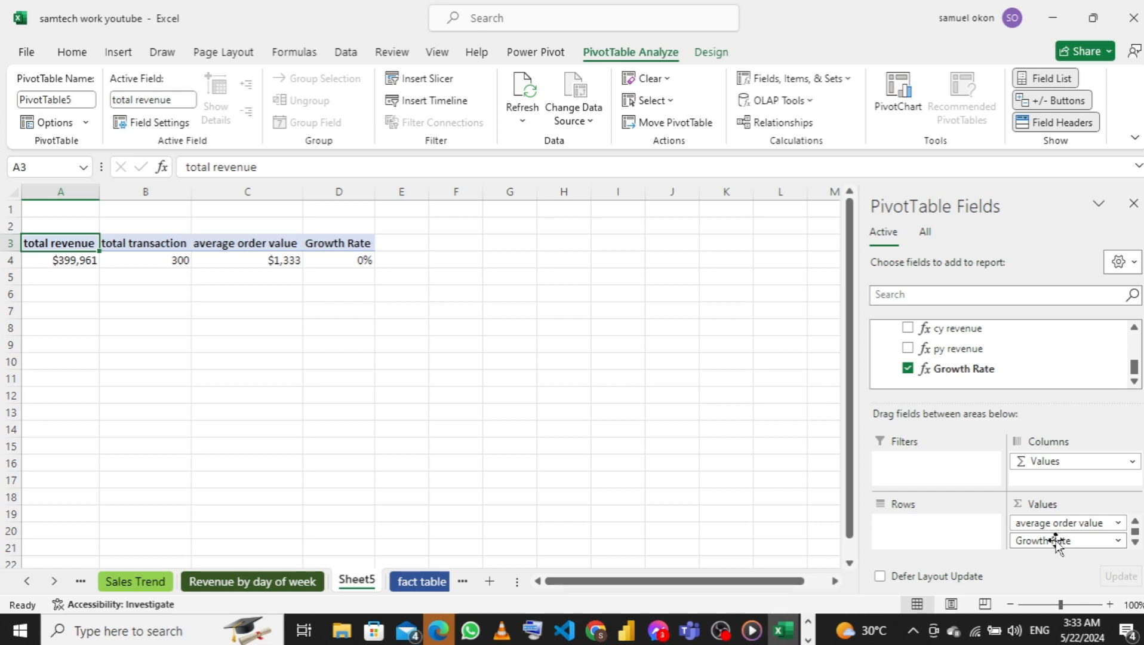
Correct the Growth Rate measure's formula to =([cy revenue]-[py revenue])/[py revenue] and save it
{"action": "right_click", "coordinate": [941, 374]}
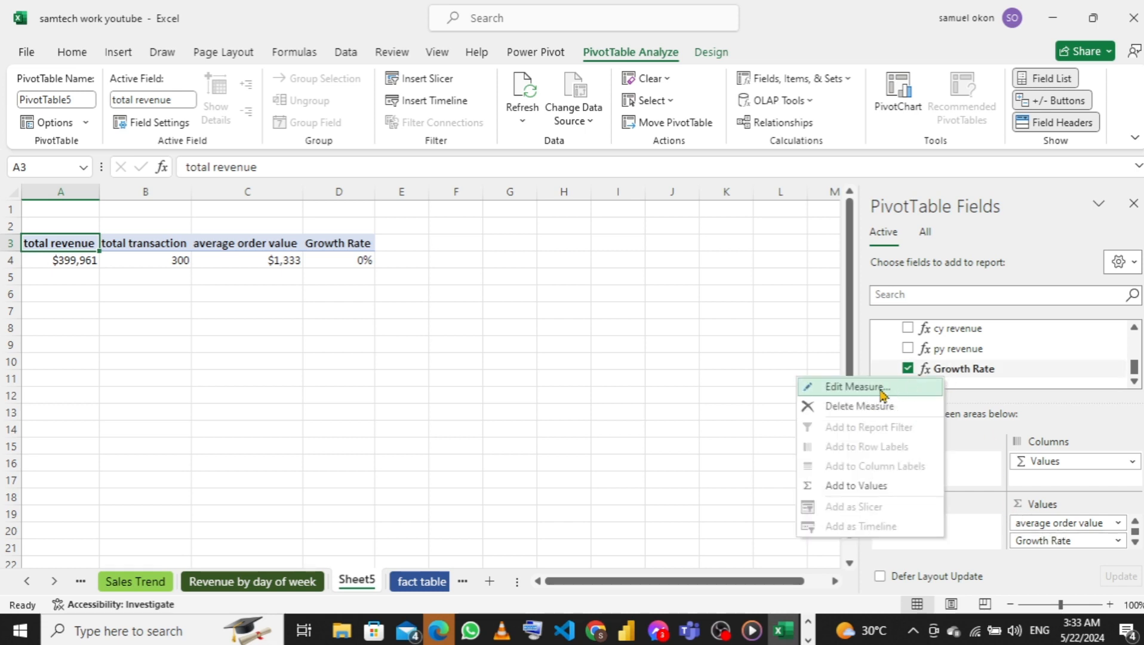
{"action": "left_click", "coordinate": [860, 387]}
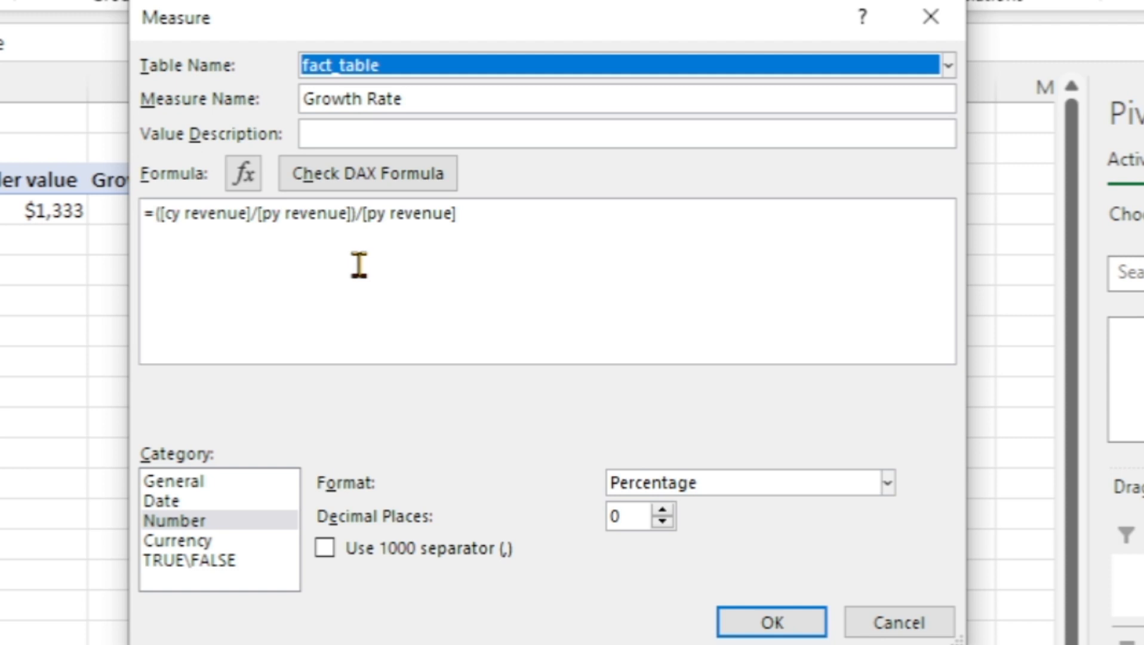
{"action": "left_click", "coordinate": [260, 216]}
{"action": "key", "text": "BackSpace"}
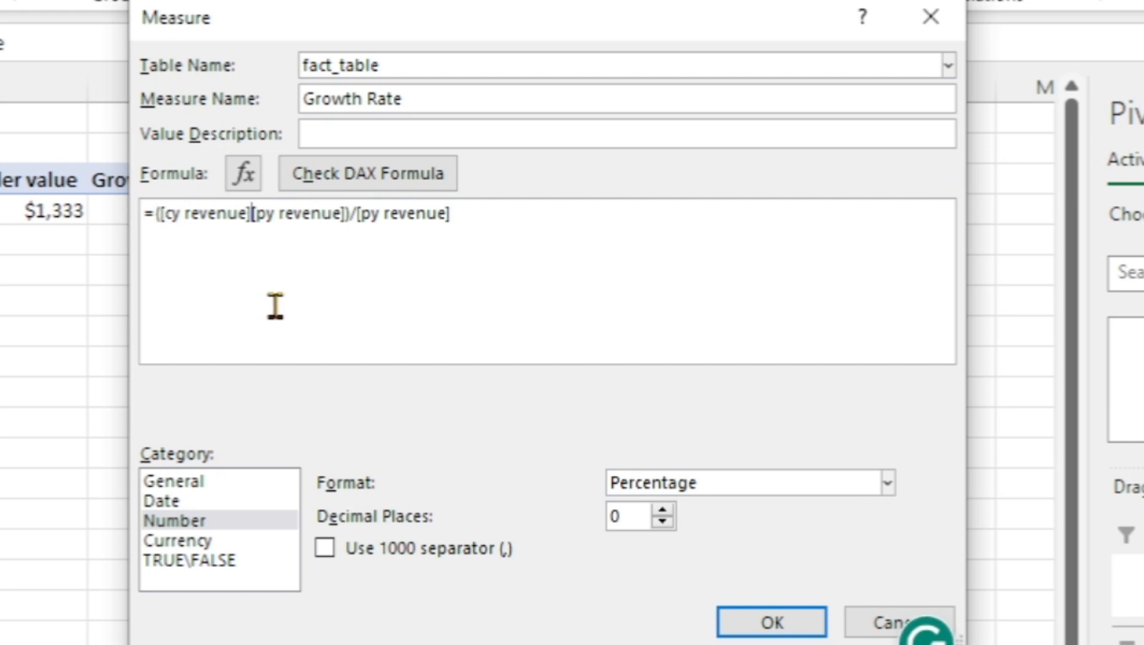
{"action": "type", "text": "-"}
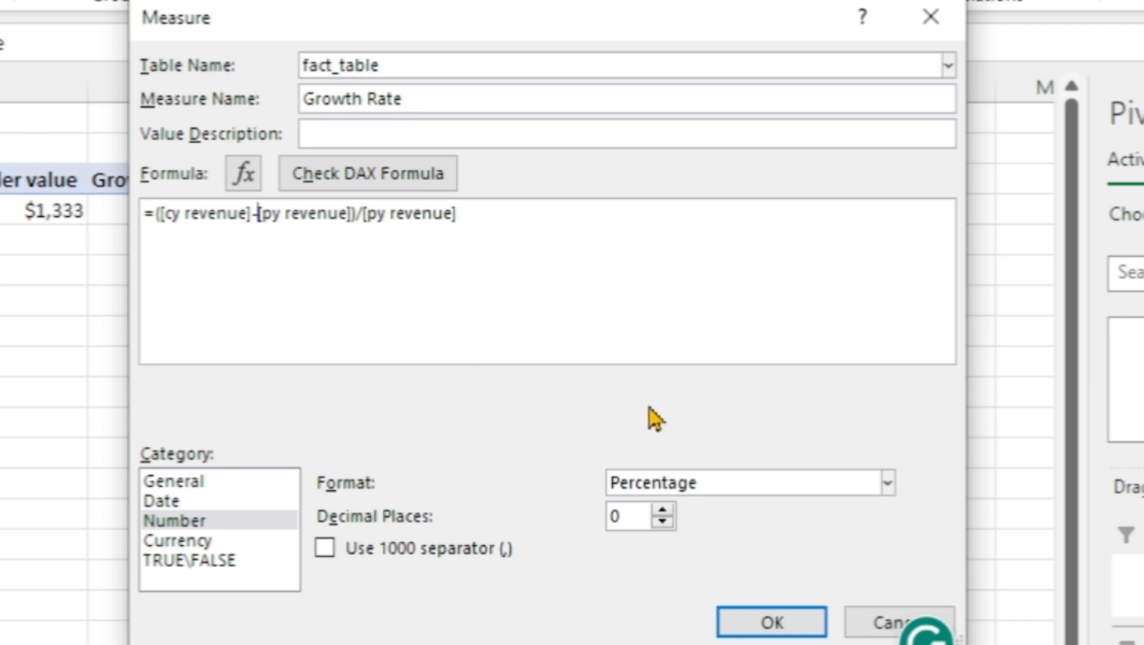
{"action": "left_click", "coordinate": [741, 626]}
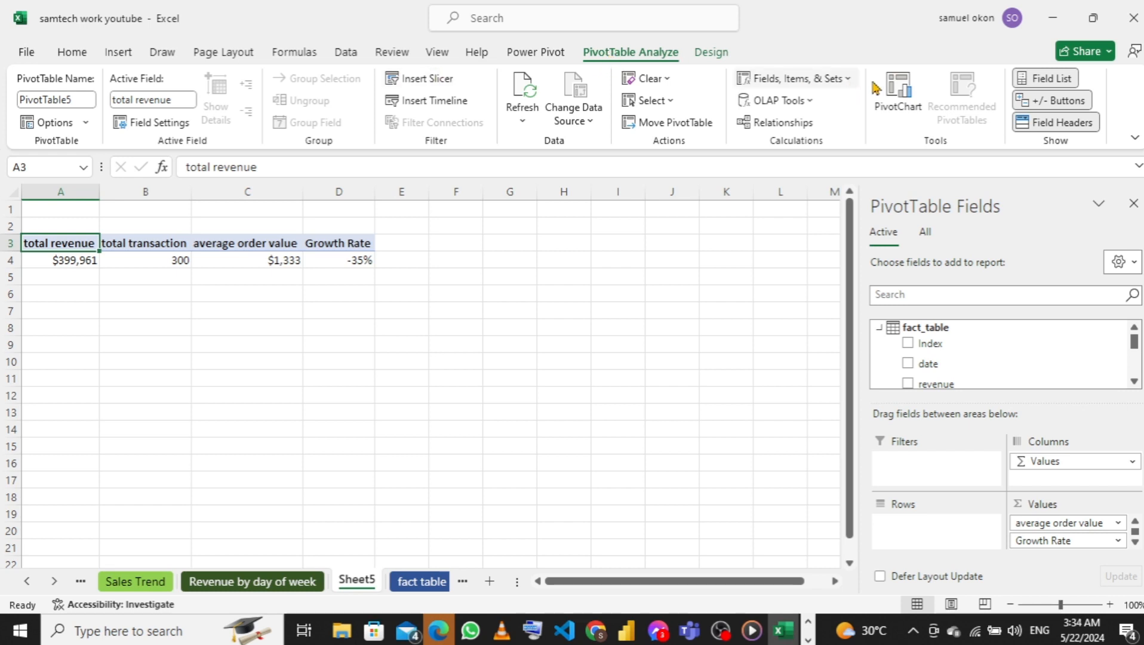
Insert a slicer for the Calendar table's Year field and move it away from the PivotTable to columns G to J
{"action": "left_click", "coordinate": [421, 85]}
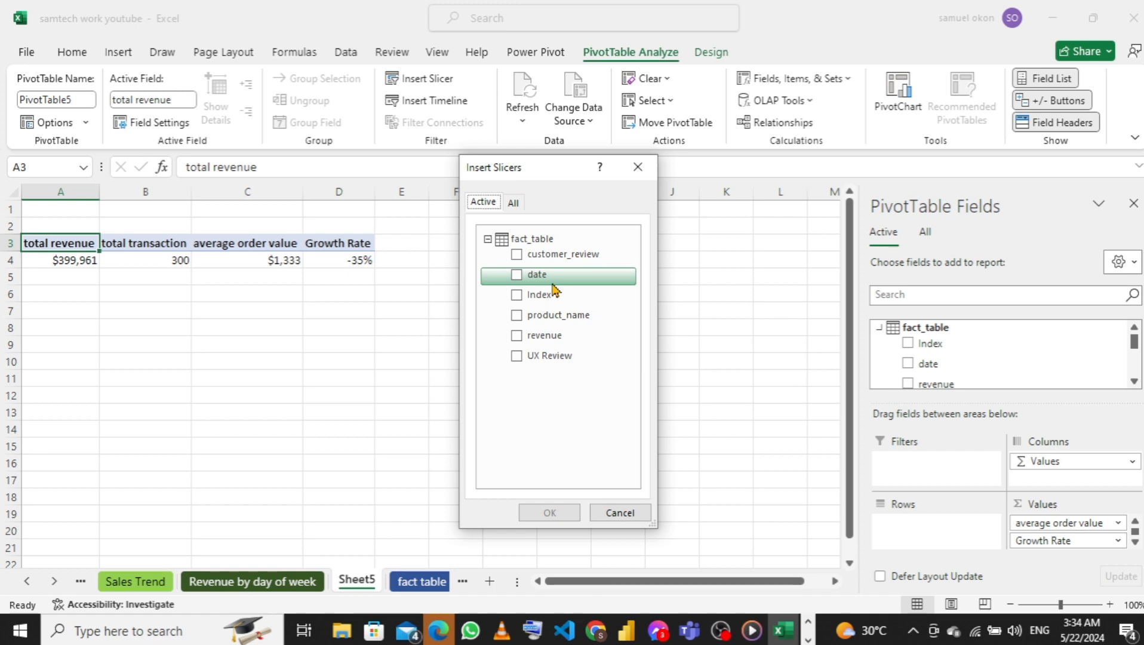
{"action": "left_click", "coordinate": [513, 203]}
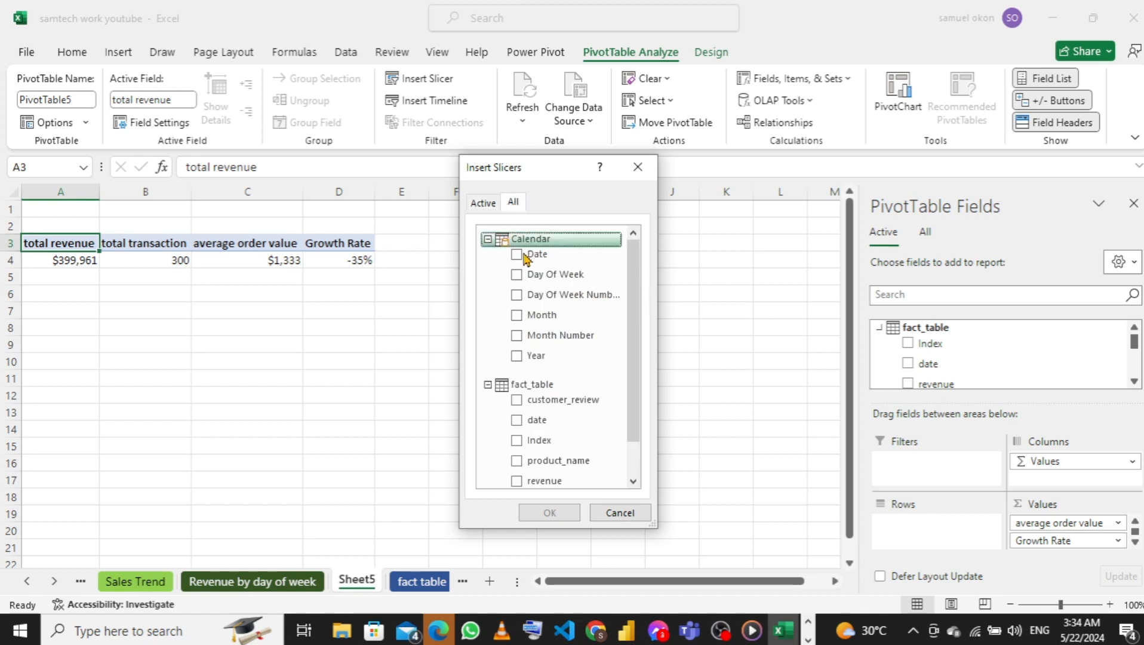
{"action": "left_click", "coordinate": [517, 356]}
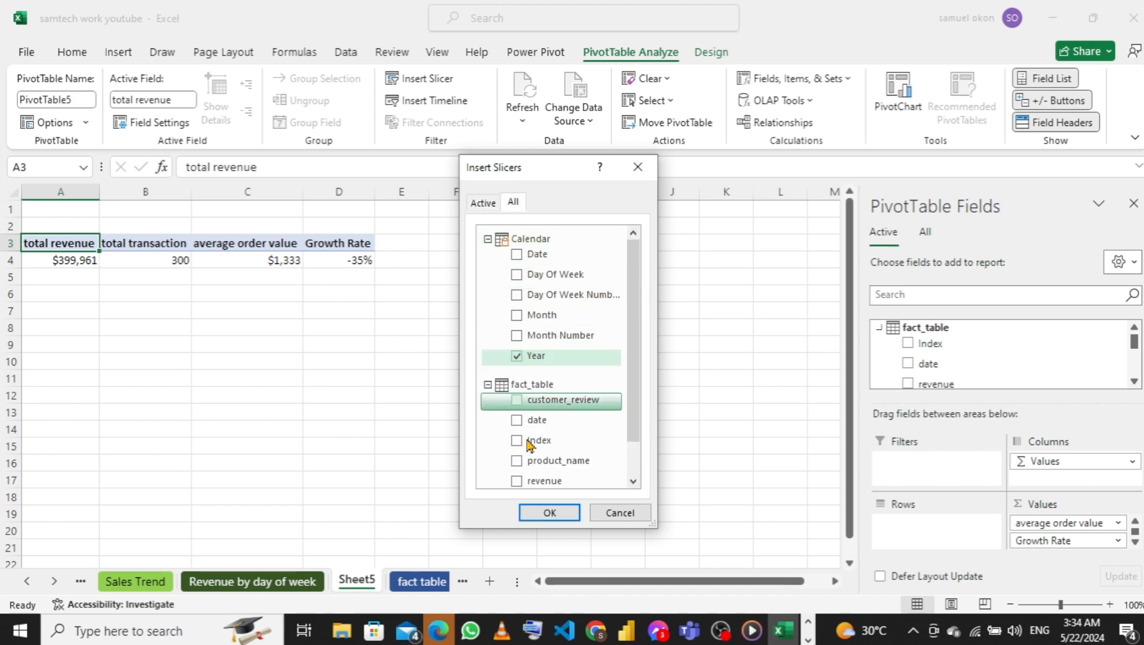
{"action": "left_click", "coordinate": [544, 515]}
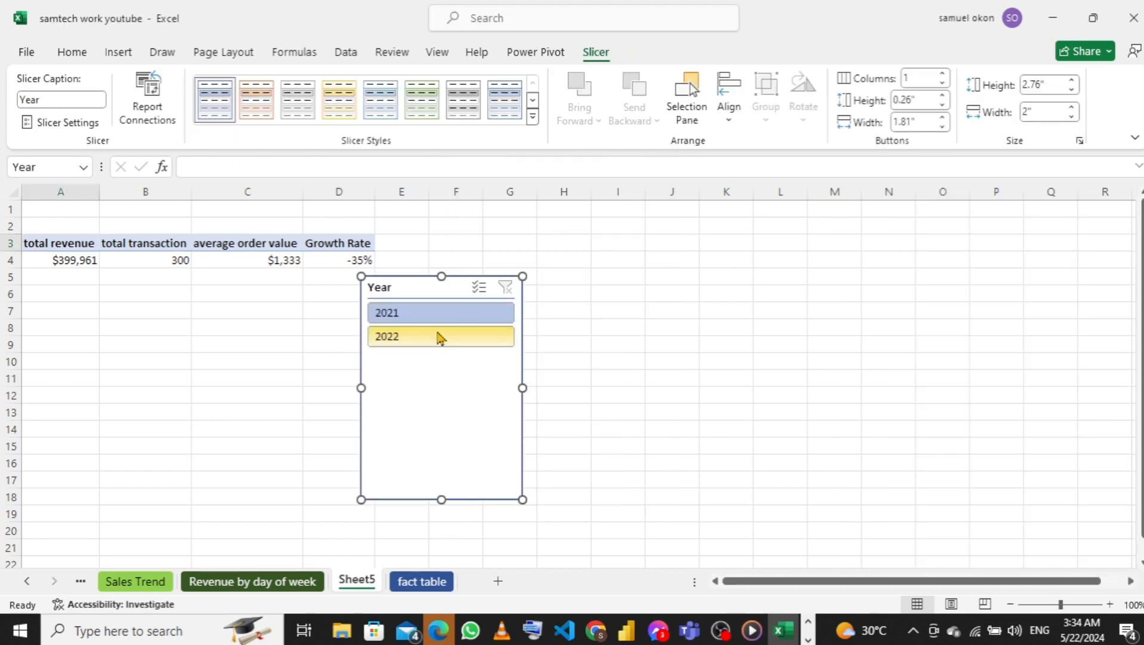
{"action": "left_click_drag", "start_coordinate": [413, 283], "coordinate": [582, 286]}
Connect the Year slicer to PivotTable1, PivotTable3 and PivotTable2 as well, through its report connections
{"action": "right_click", "coordinate": [582, 288]}
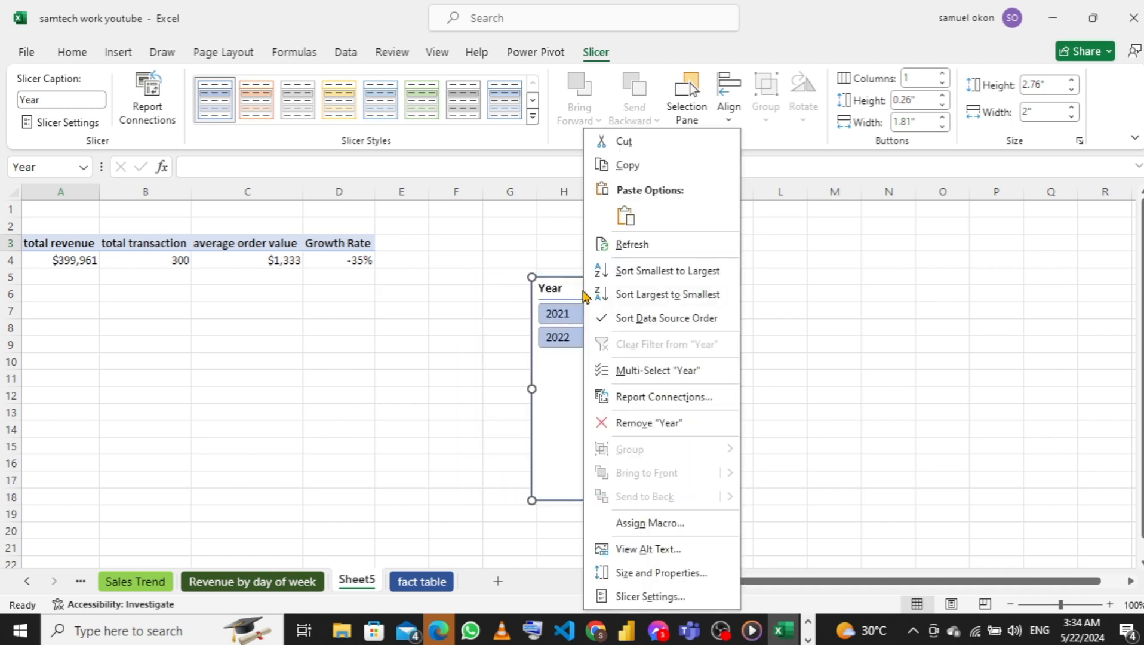
{"action": "left_click", "coordinate": [642, 398]}
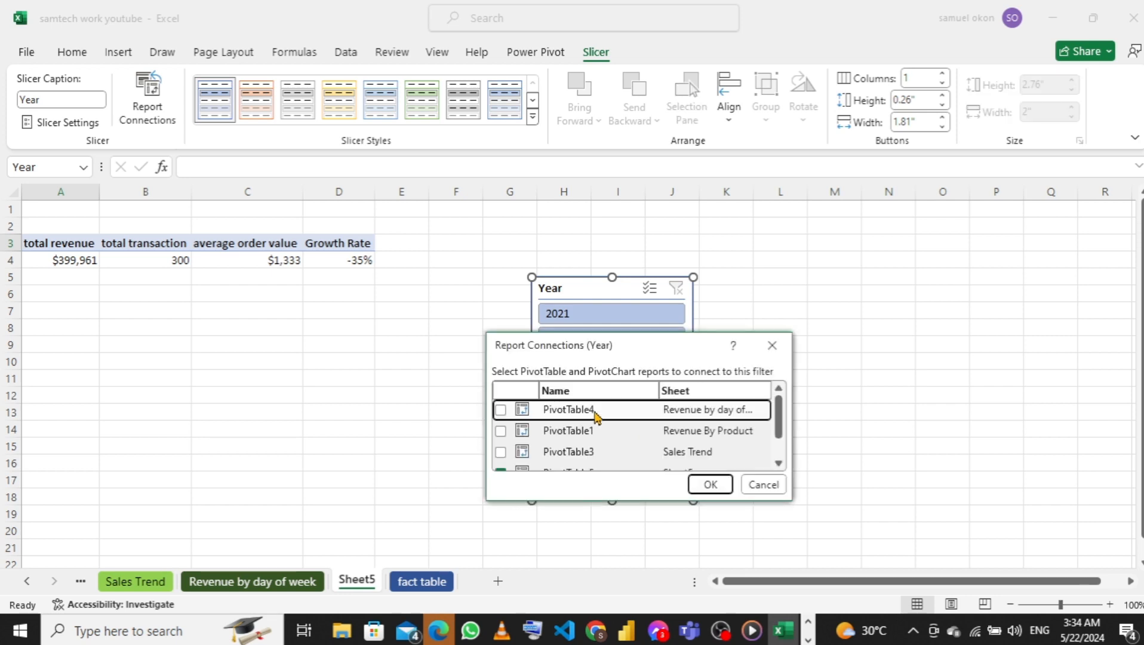
{"action": "left_click", "coordinate": [500, 431]}
{"action": "left_click", "coordinate": [500, 452]}
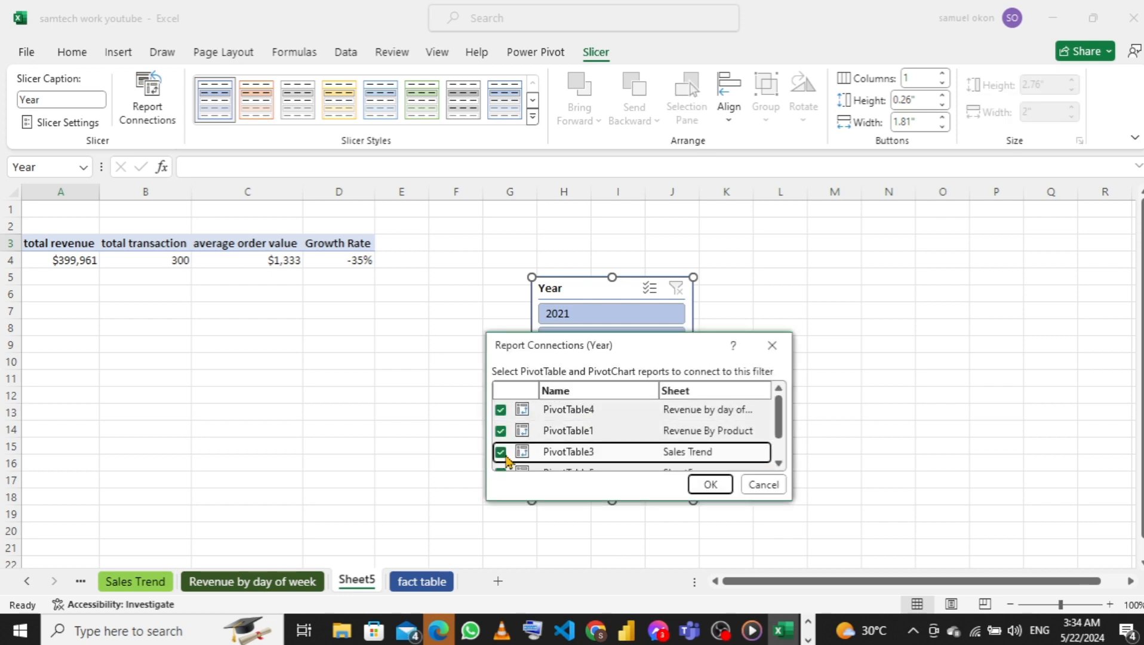
{"action": "scroll", "coordinate": [506, 460], "scroll_direction": "down", "scroll_amount": 1}
{"action": "left_click", "coordinate": [501, 460]}
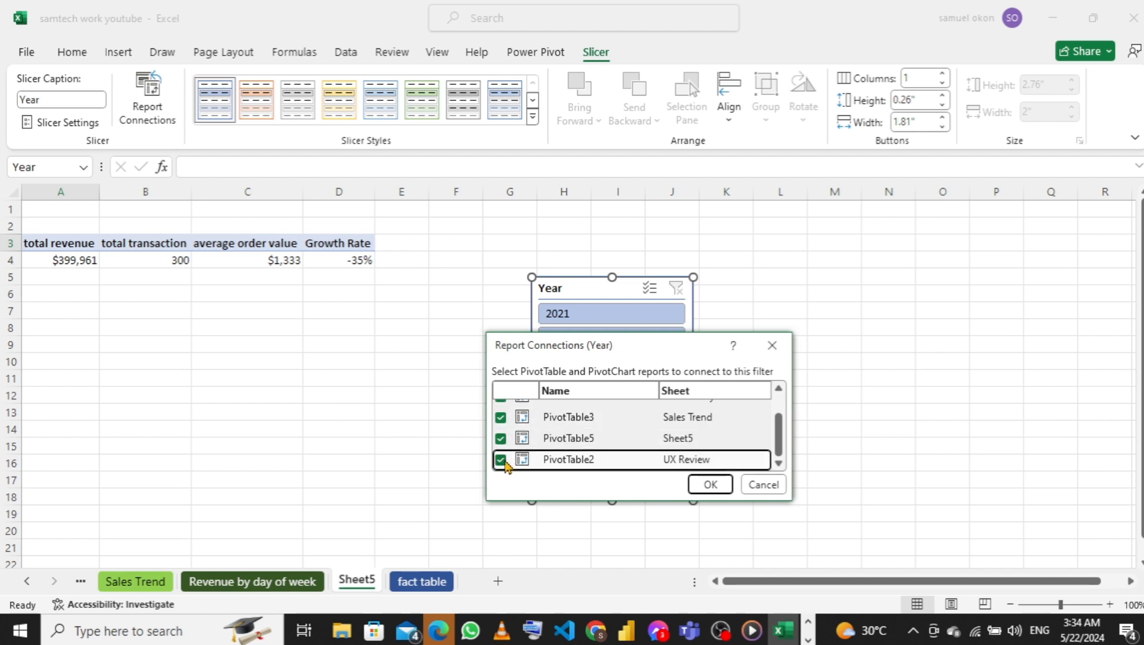
{"action": "left_click", "coordinate": [709, 486]}
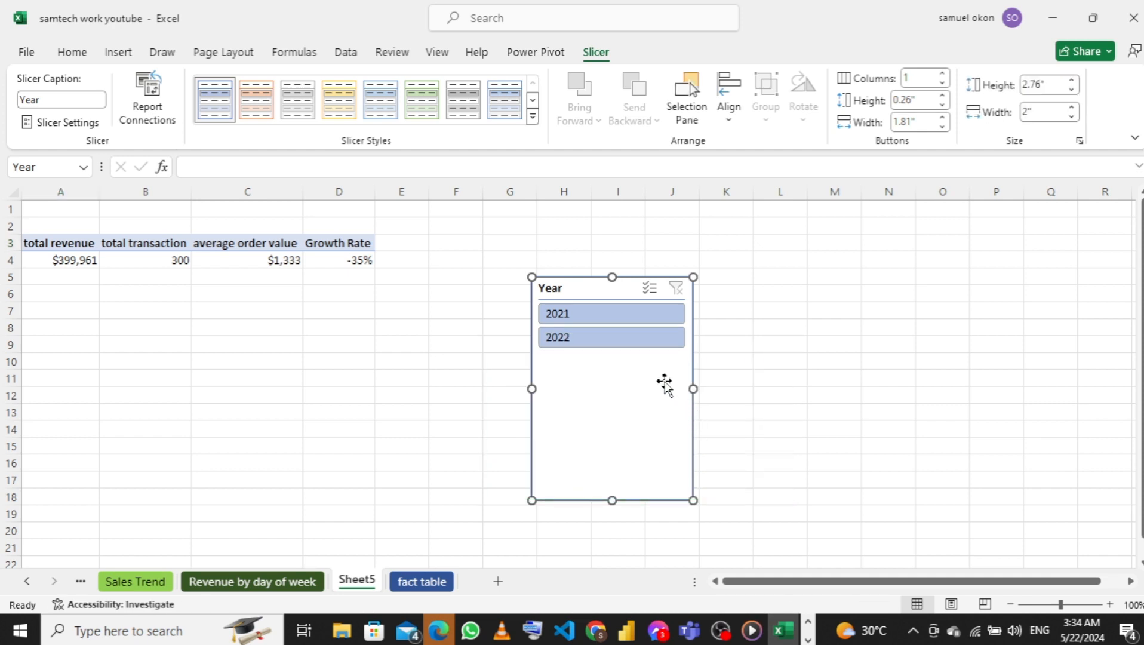
Test the Year slicer by filtering the KPI PivotTable to 2021, and clear the filter again
{"action": "left_click", "coordinate": [591, 335]}
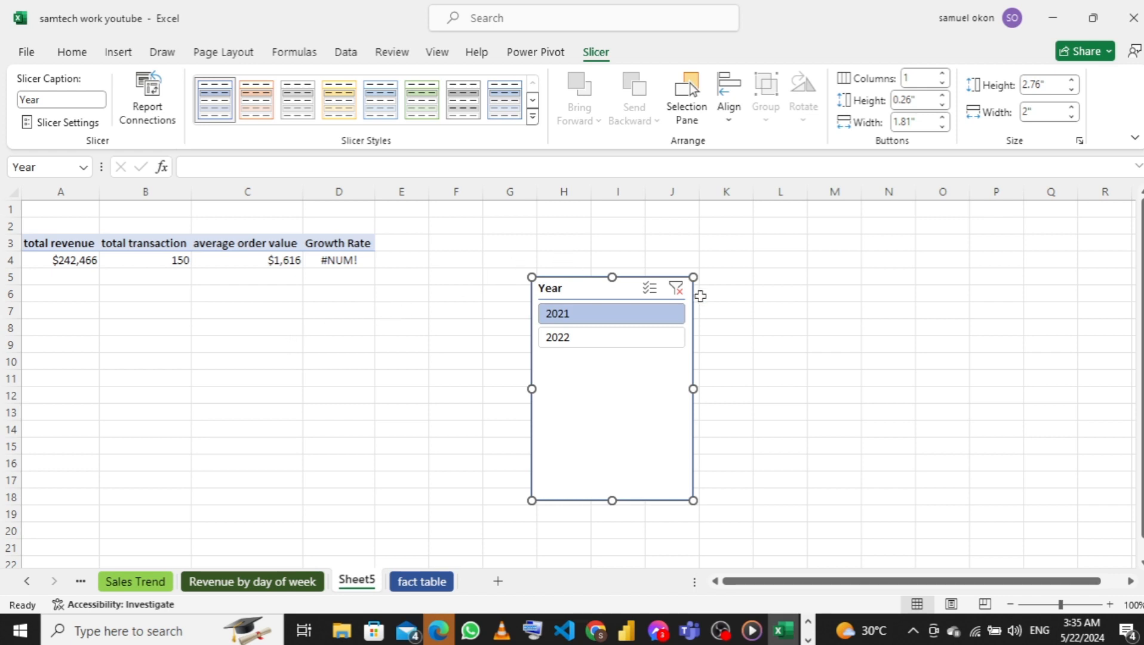
{"action": "left_click", "coordinate": [676, 288]}
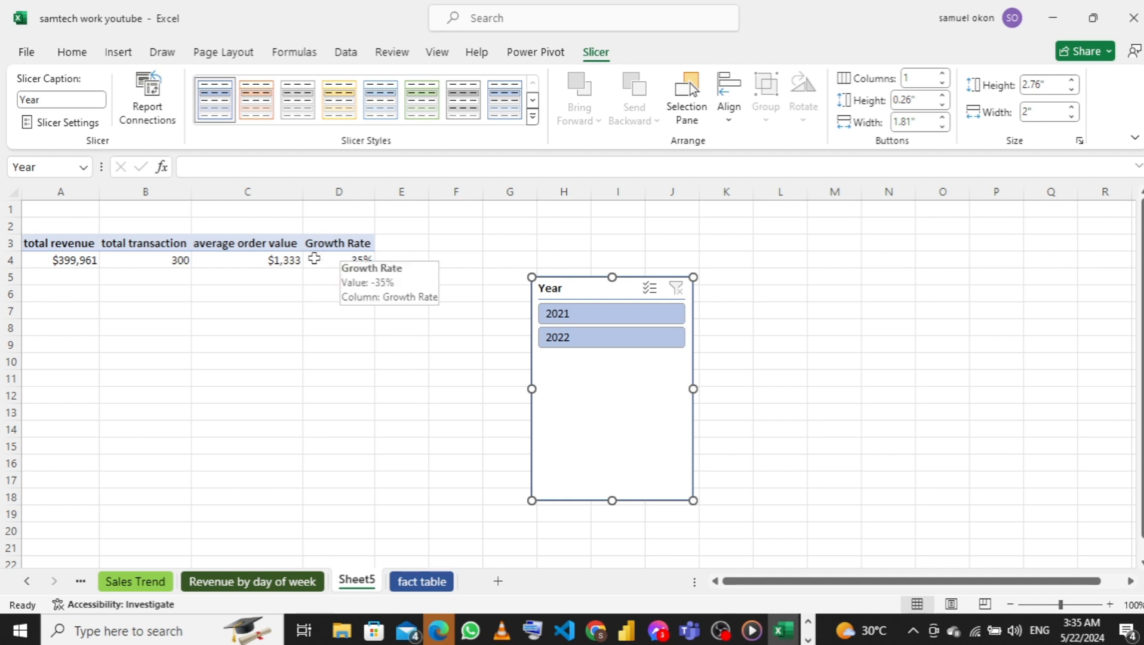
Open the Growth Rate measure to review which measures its formula uses, and close it without changes
{"action": "left_click", "coordinate": [313, 258]}
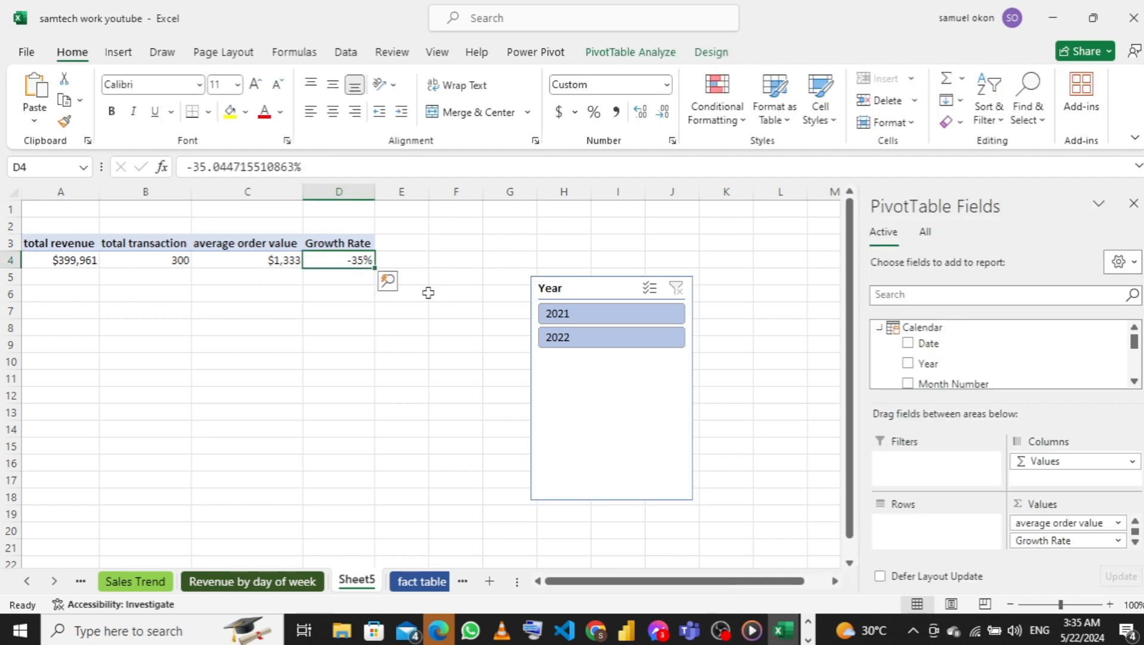
{"action": "scroll", "coordinate": [1016, 361], "scroll_direction": "down", "scroll_amount": 5}
{"action": "scroll", "coordinate": [1004, 361], "scroll_direction": "down", "scroll_amount": 4}
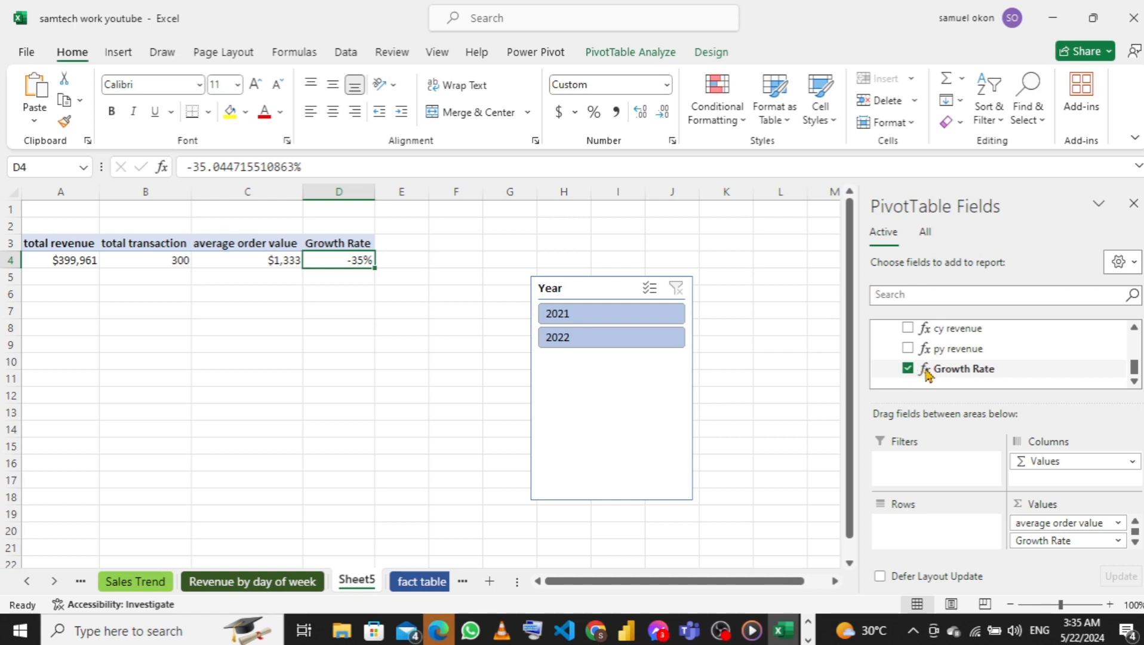
{"action": "right_click", "coordinate": [927, 375]}
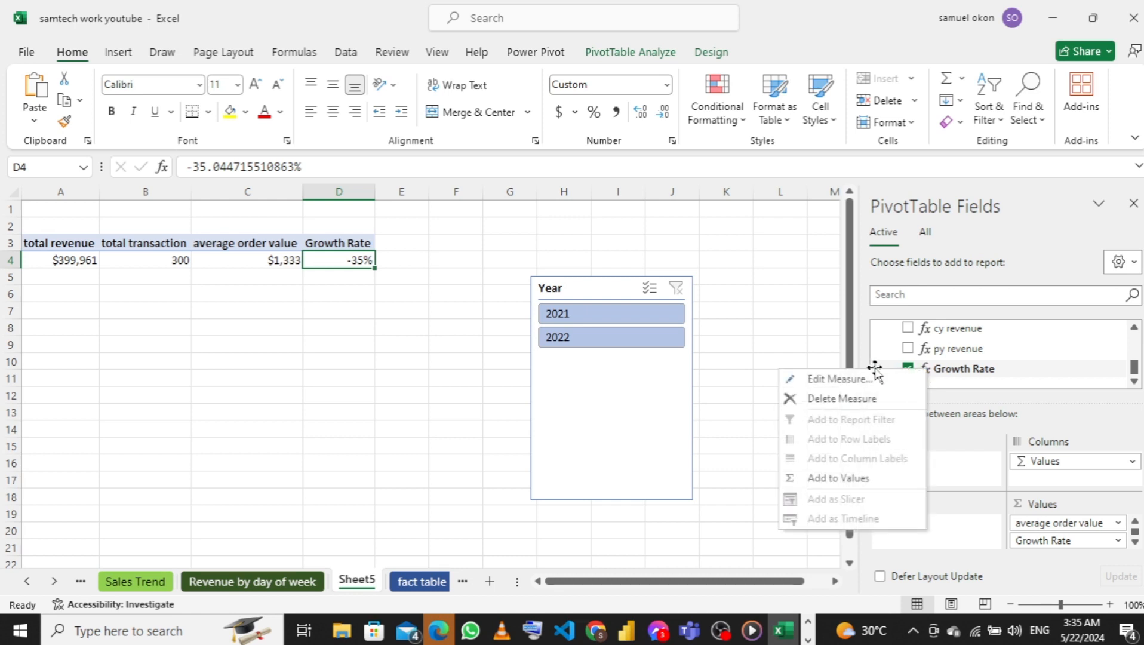
{"action": "left_click", "coordinate": [845, 380]}
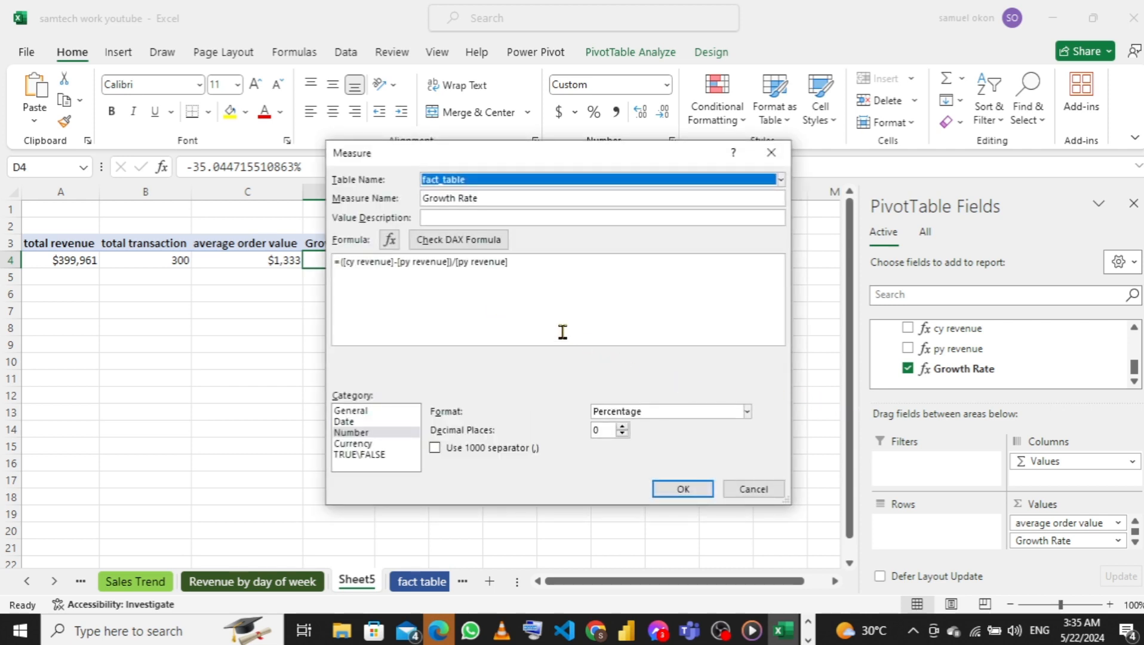
{"action": "left_click", "coordinate": [753, 490]}
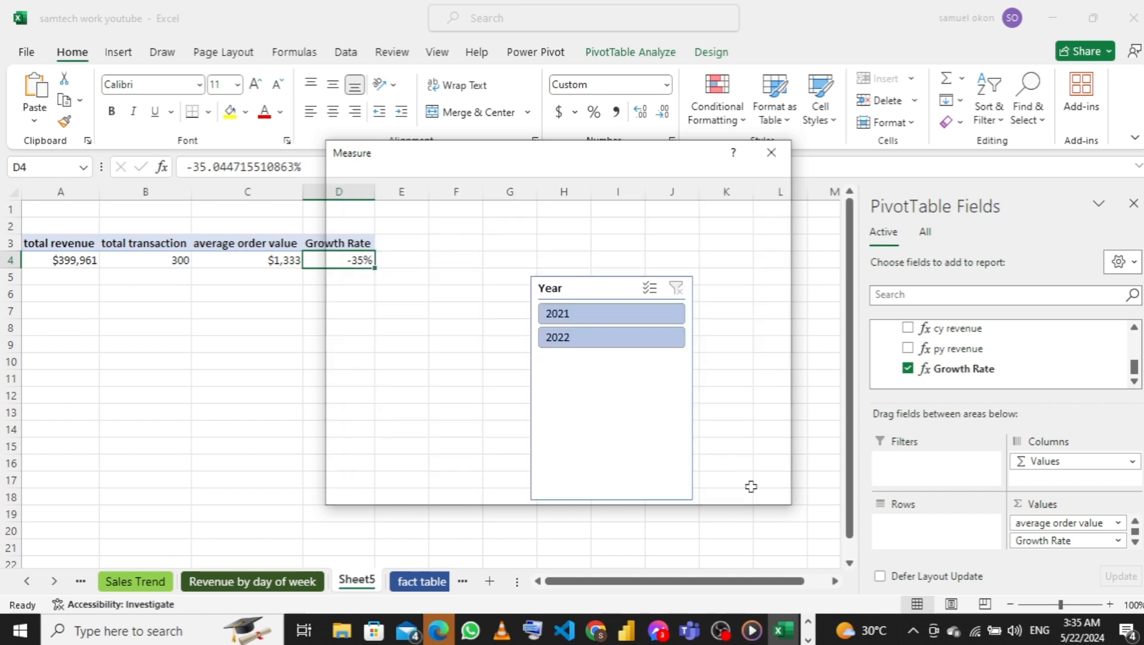
Edit the py revenue measure, wrapping its CALCULATE expression in an IF that tests whether it equals BLANK()
{"action": "right_click", "coordinate": [932, 353]}
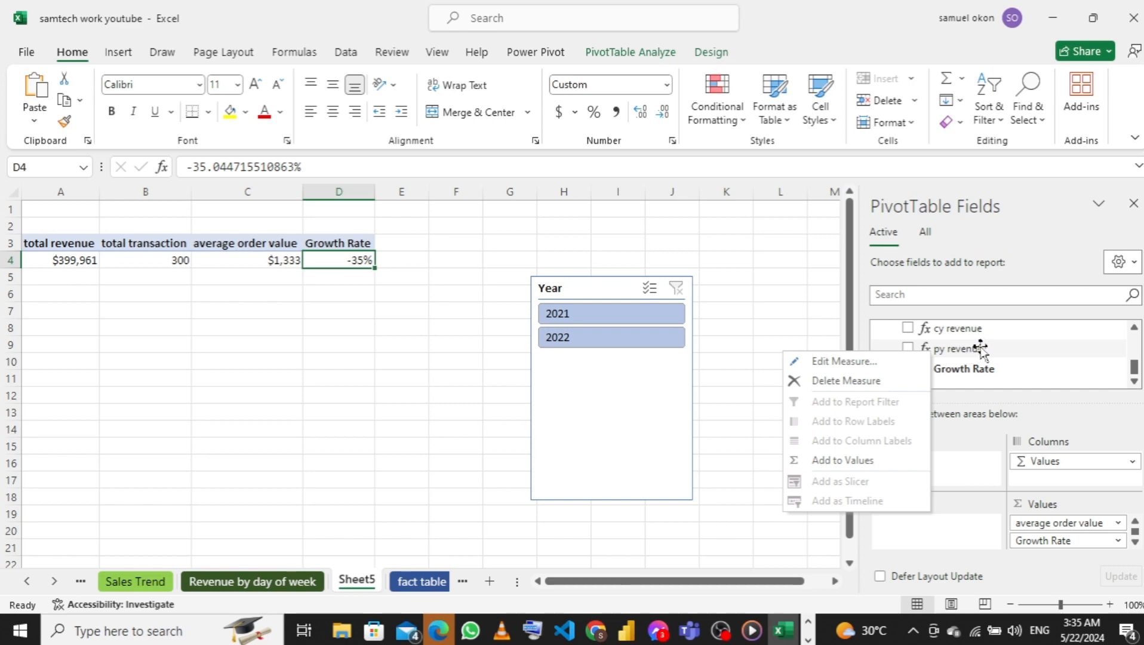
{"action": "left_click", "coordinate": [842, 366]}
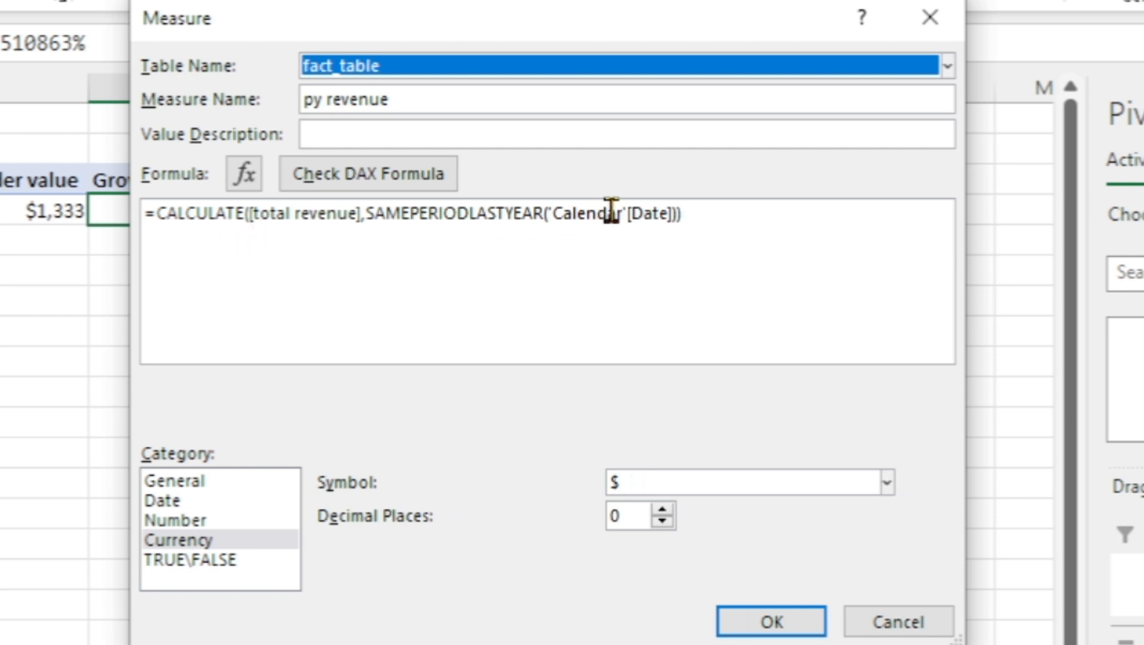
{"action": "left_click", "coordinate": [719, 213]}
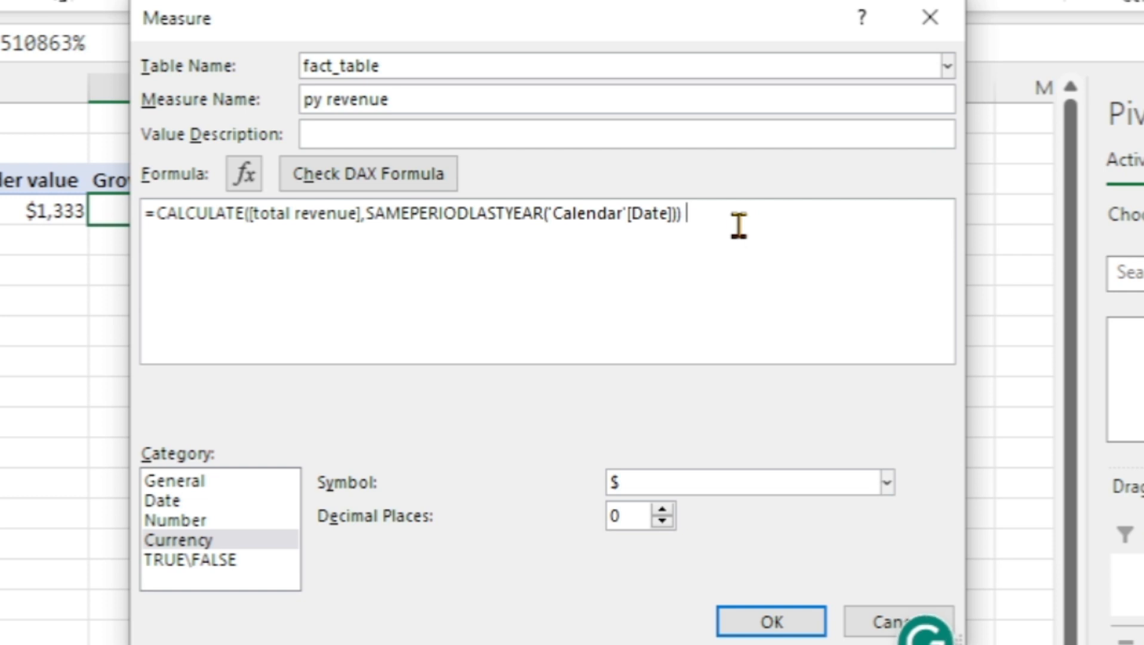
{"action": "type", "text": "="}
{"action": "key", "text": "BackSpace"}
{"action": "type", "text": "if"}
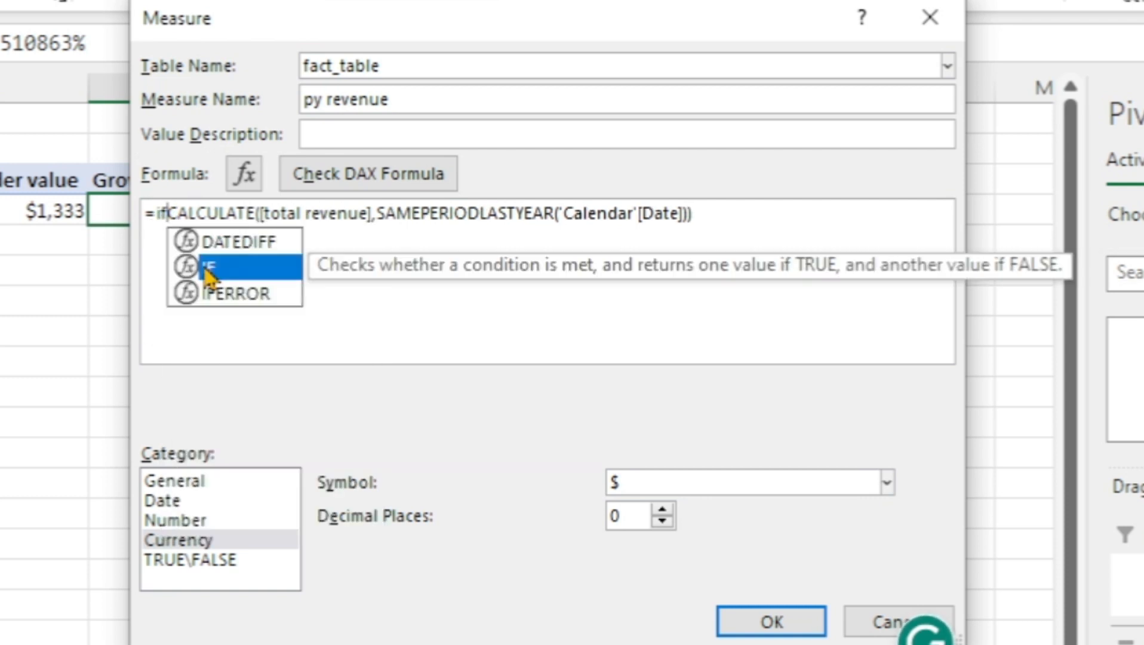
{"action": "double_click", "coordinate": [208, 274]}
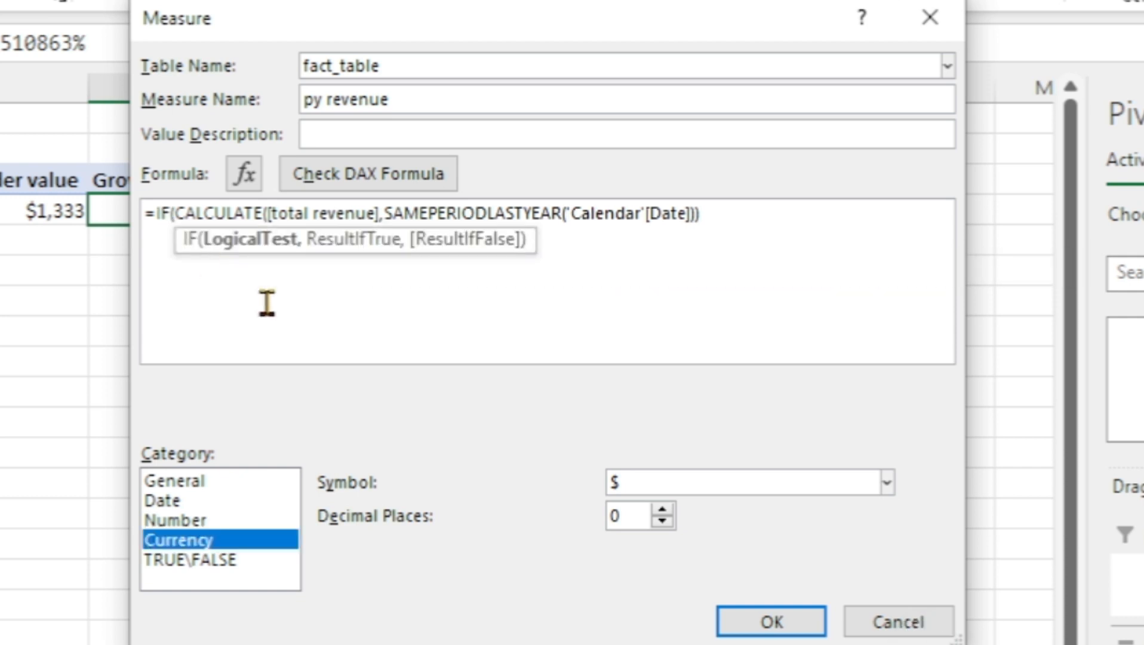
{"action": "left_click", "coordinate": [738, 224]}
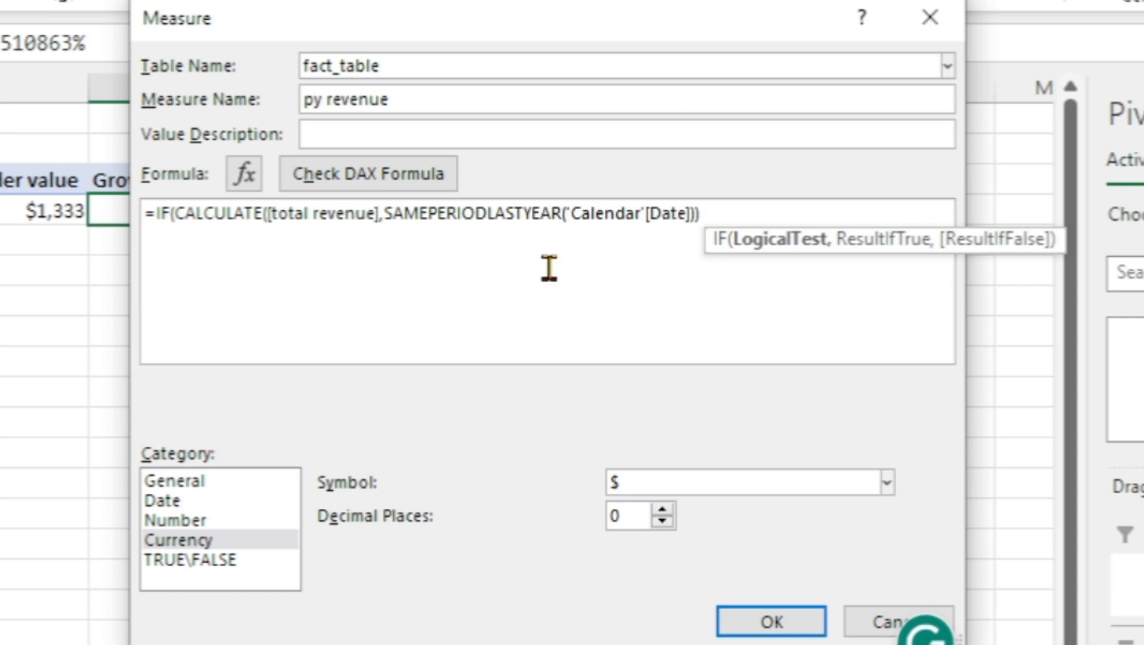
{"action": "type", "text": "= b"}
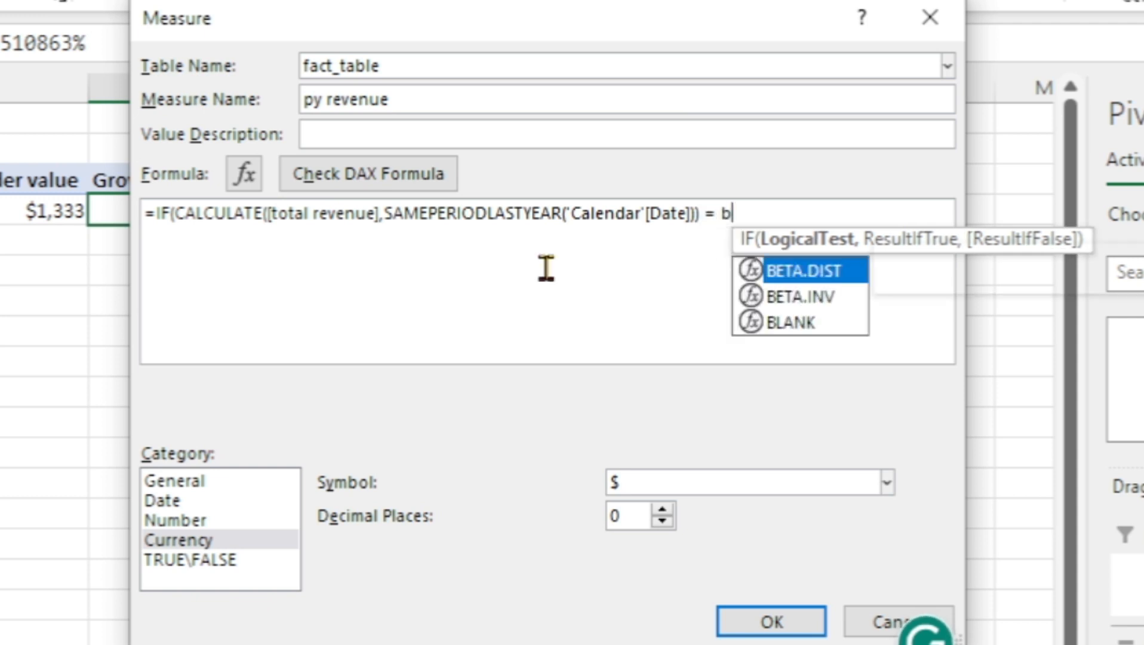
{"action": "type", "text": "la"}
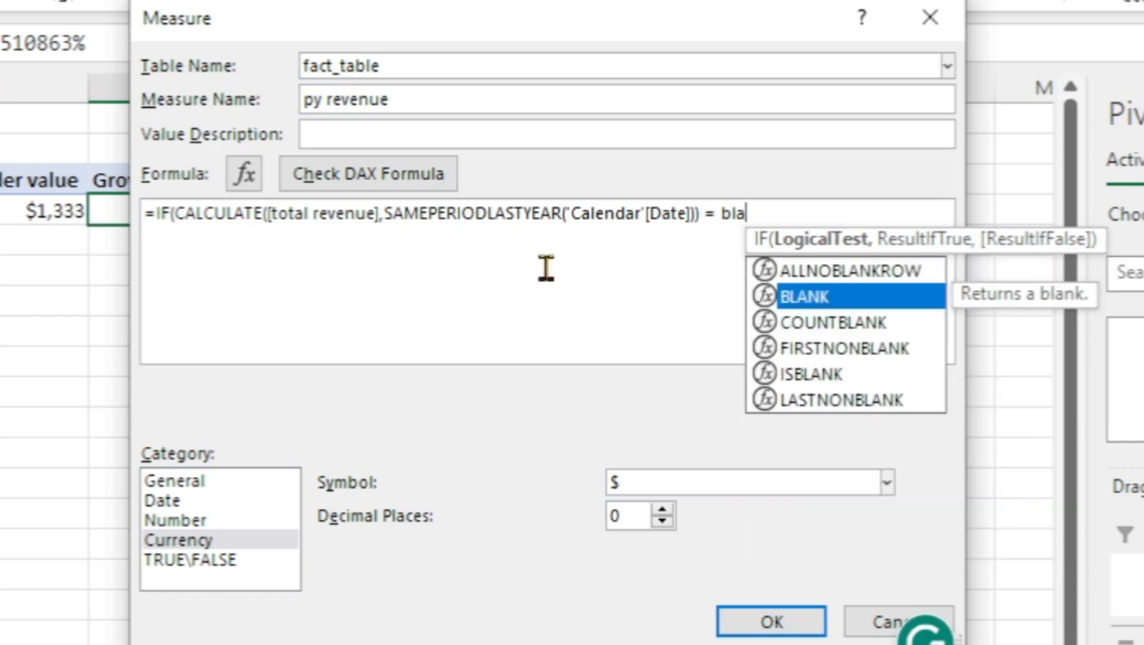
{"action": "key", "text": "Tab"}
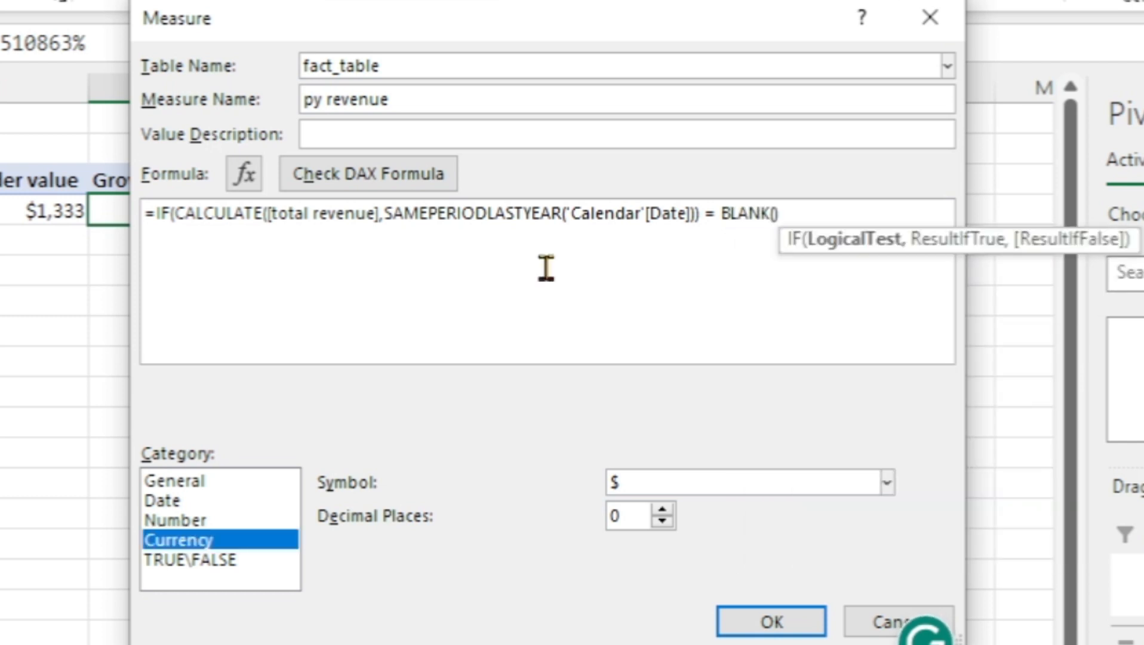
Make the IF in the py revenue formula return 0 when the test is true, and start a new line for the false result
{"action": "left_click", "coordinate": [822, 215]}
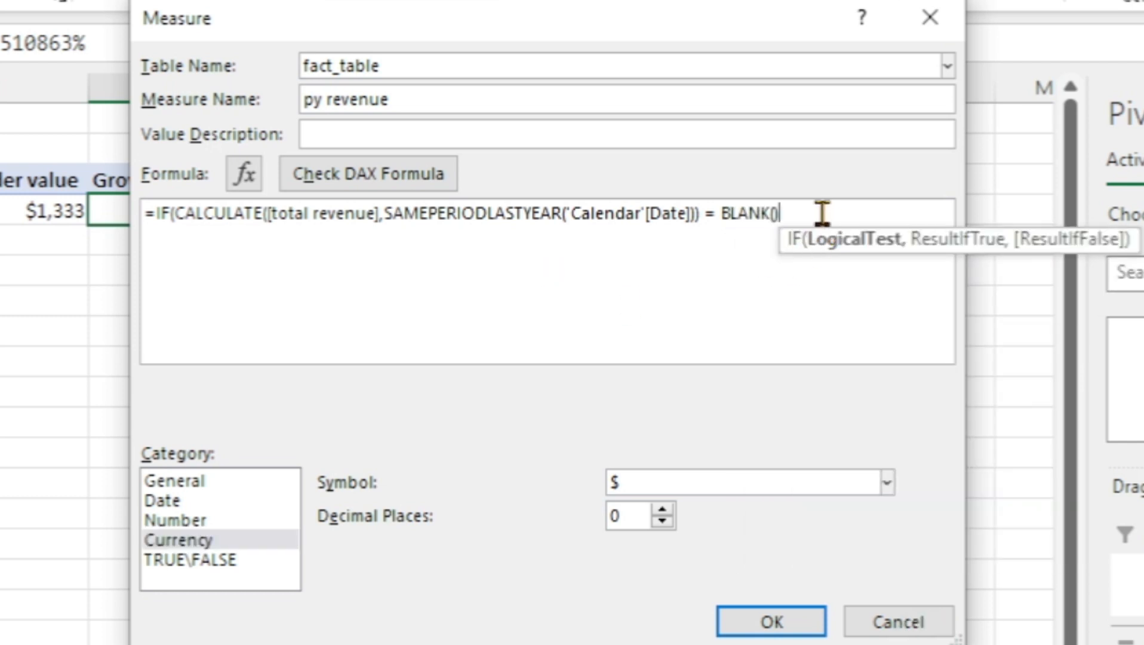
{"action": "type", "text": ","}
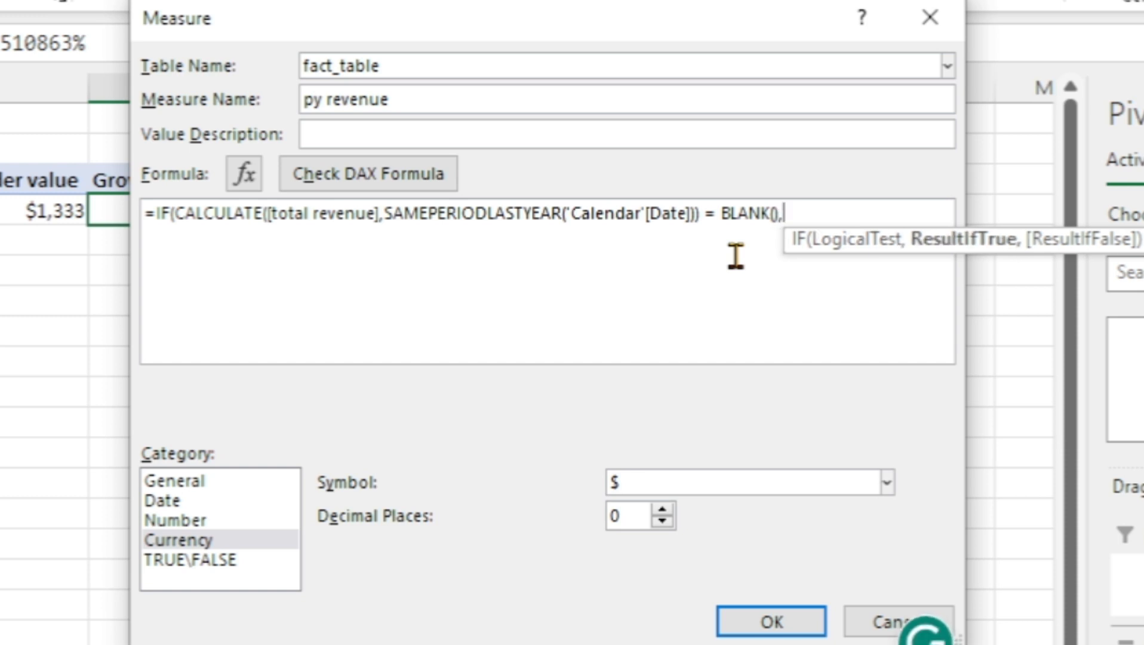
{"action": "key", "text": "Return"}
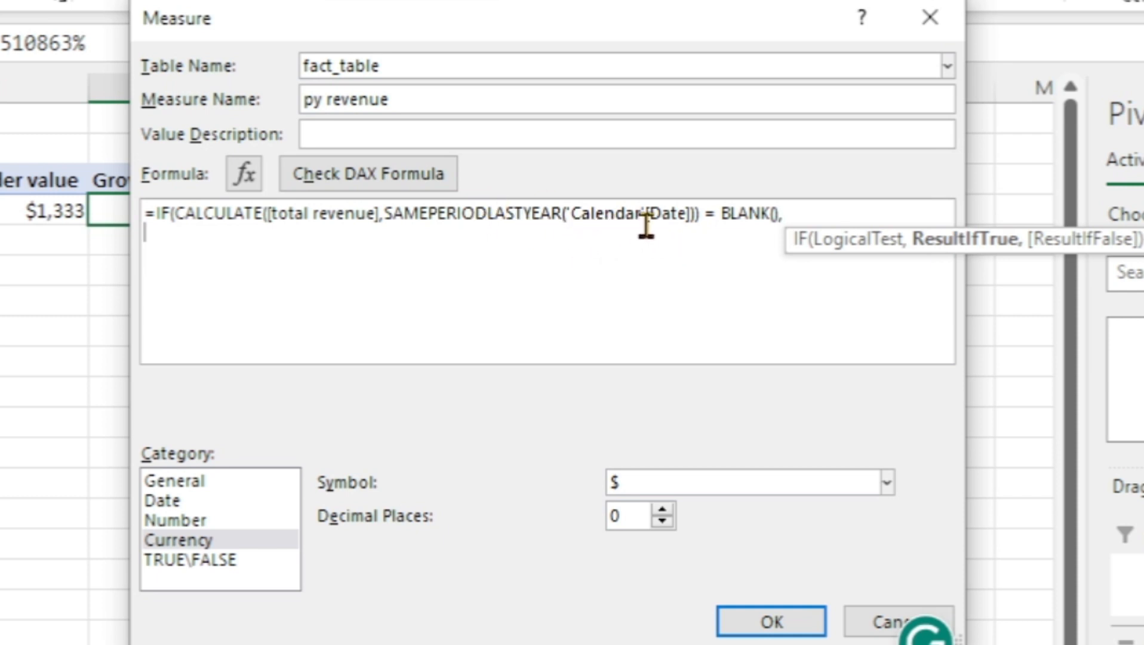
{"action": "left_click", "coordinate": [822, 212]}
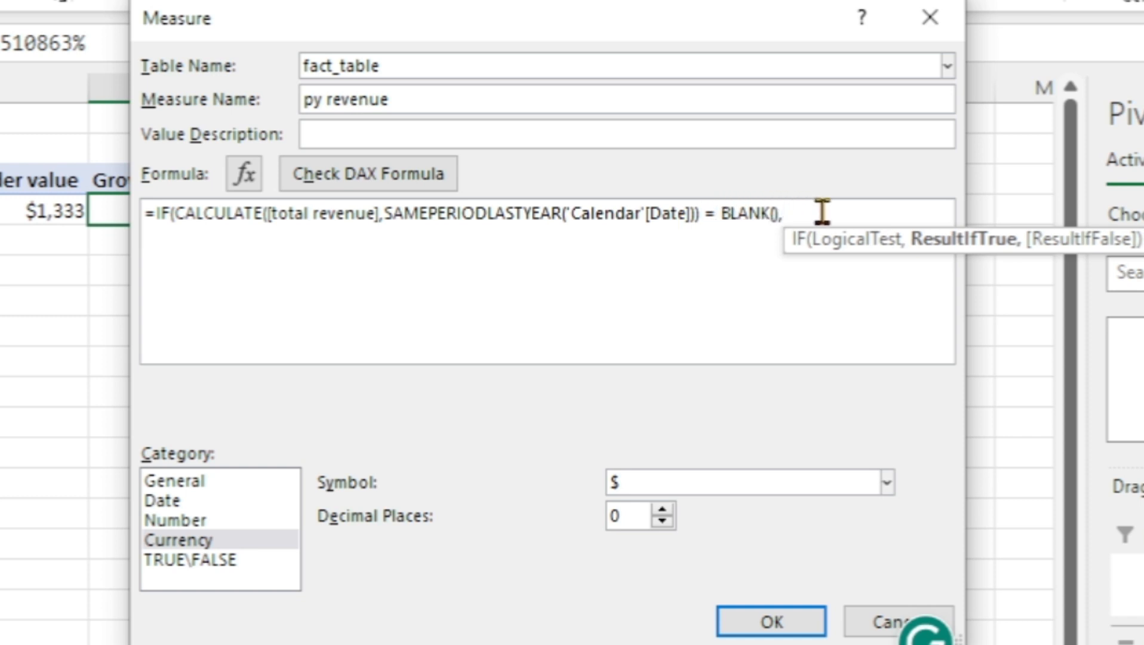
{"action": "type", "text": "0"}
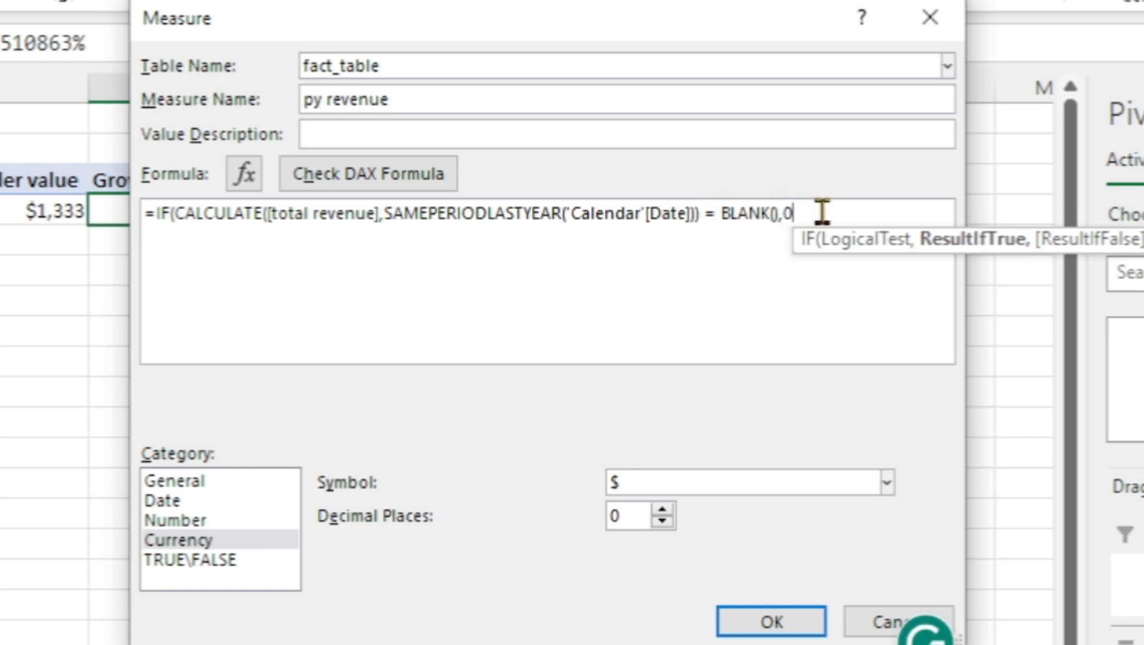
{"action": "type", "text": ","}
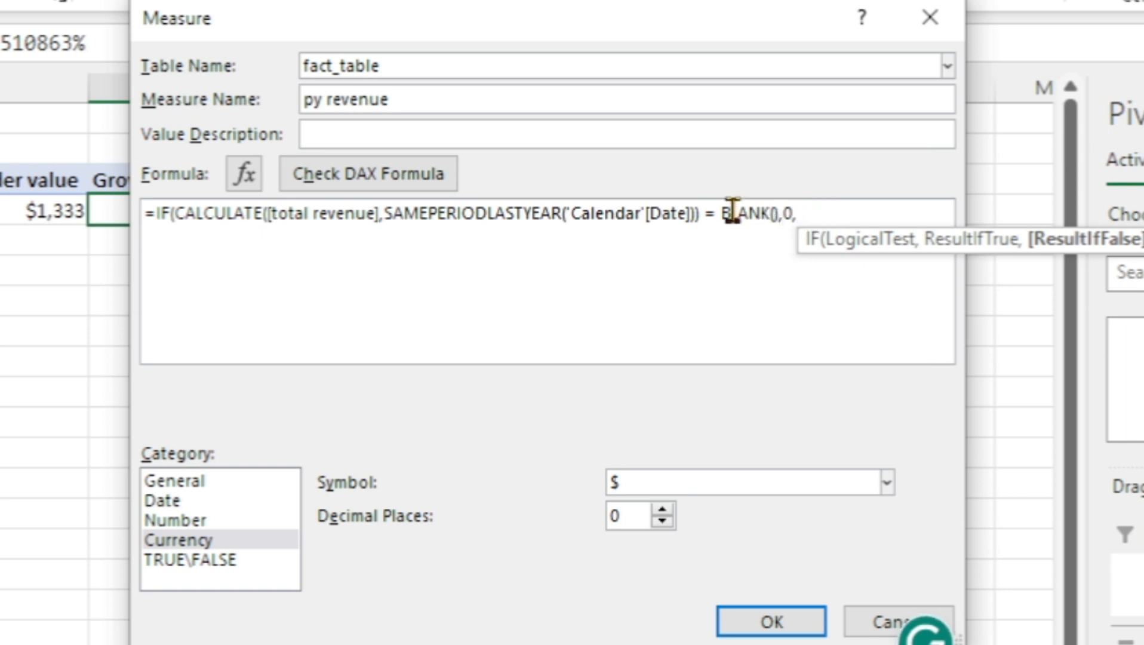
{"action": "key", "text": "shift+Return"}
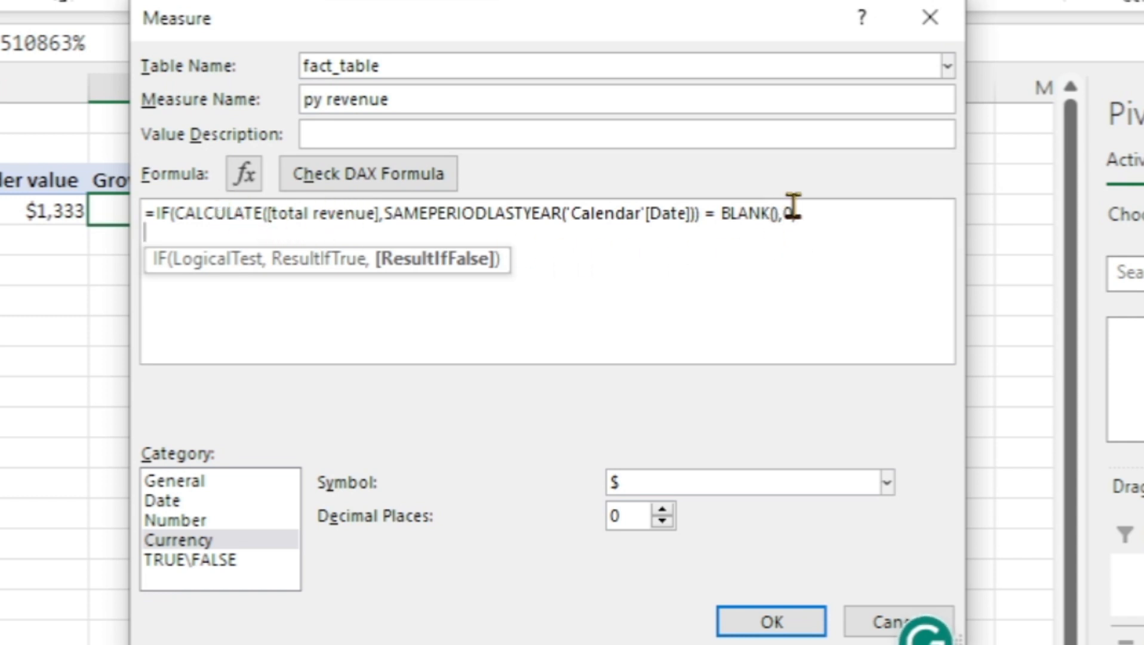
Reuse CALCULATE([total revenue],SAMEPERIODLASTYEAR('Calendar'[Date])) as the IF's false result, close the parenthesis, check the DAX formula and save the py revenue measure
{"action": "left_click", "coordinate": [176, 216]}
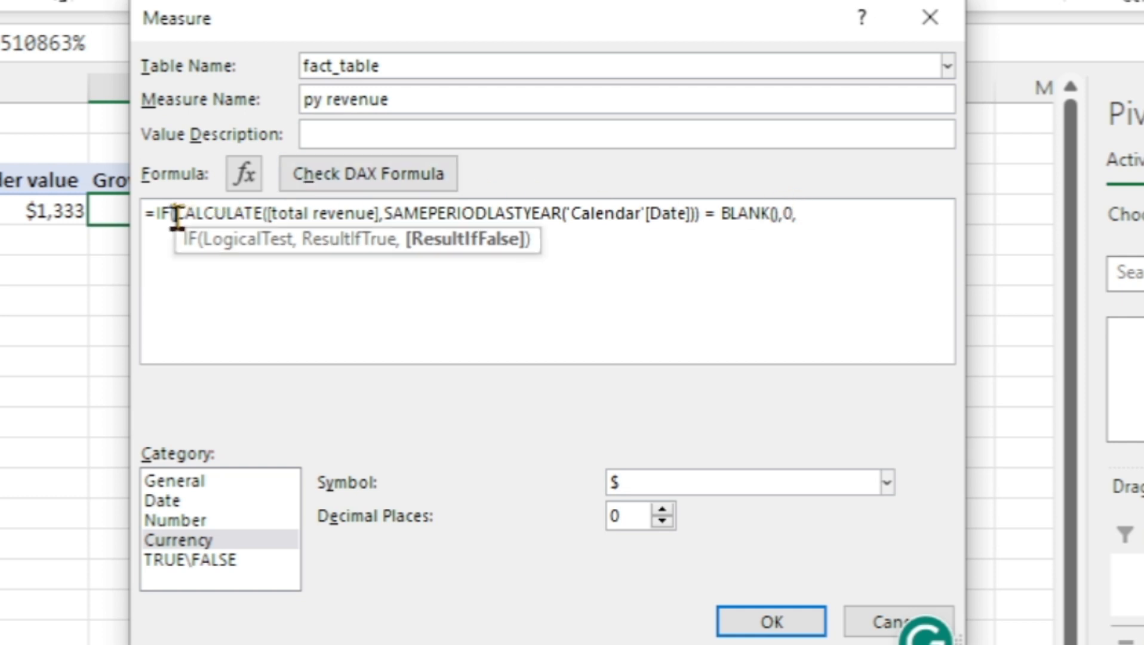
{"action": "left_click_drag", "start_coordinate": [177, 216], "coordinate": [697, 221]}
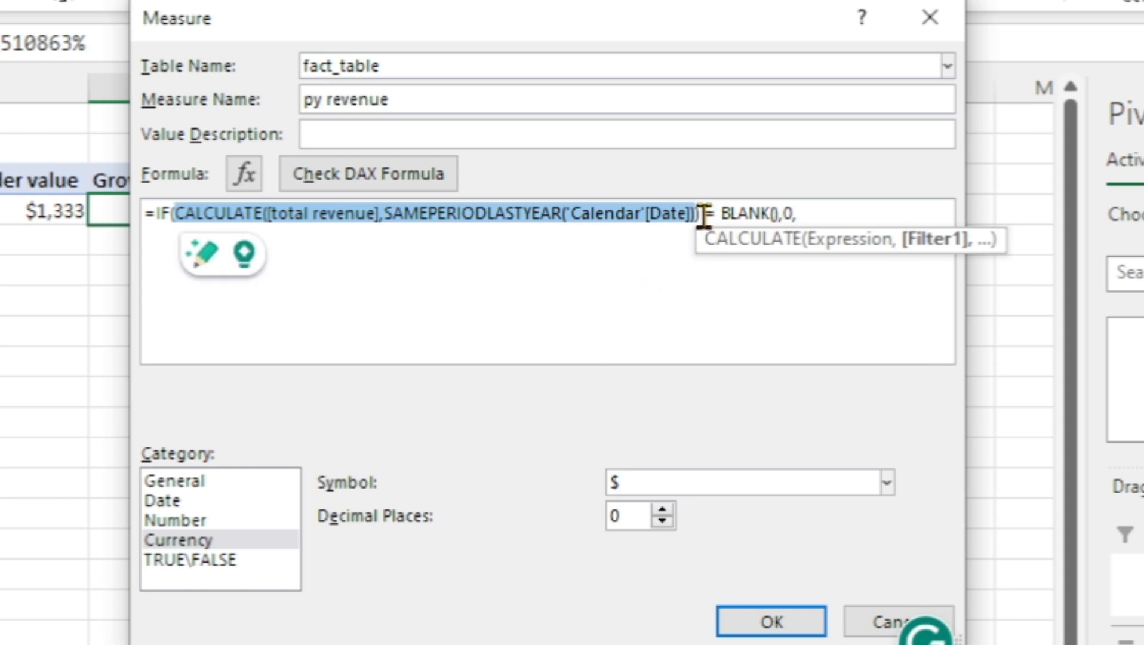
{"action": "left_click_drag", "start_coordinate": [700, 215], "coordinate": [169, 214]}
{"action": "key", "text": "ctrl+c"}
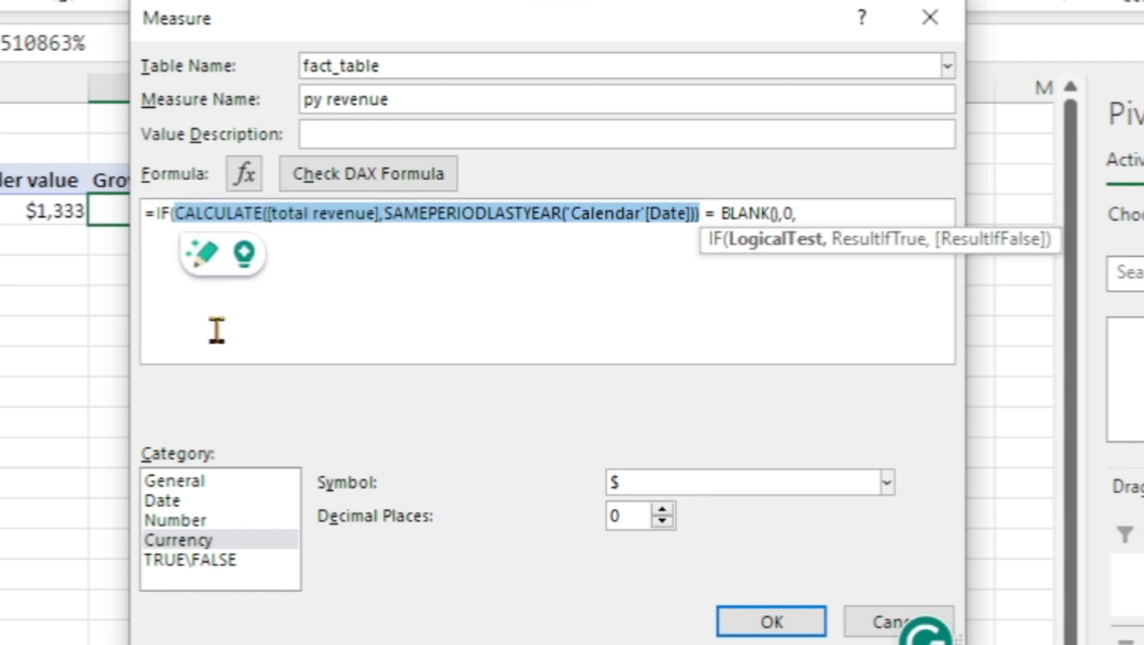
{"action": "left_click", "coordinate": [849, 221]}
{"action": "key", "text": "Return"}
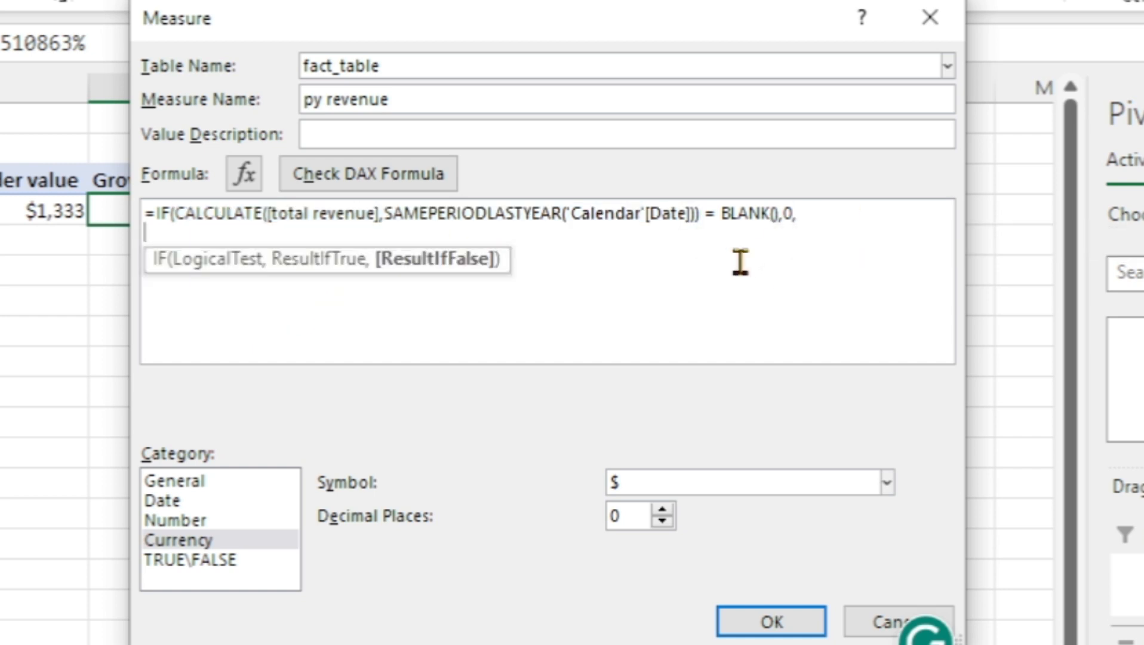
{"action": "key", "text": "ctrl+v"}
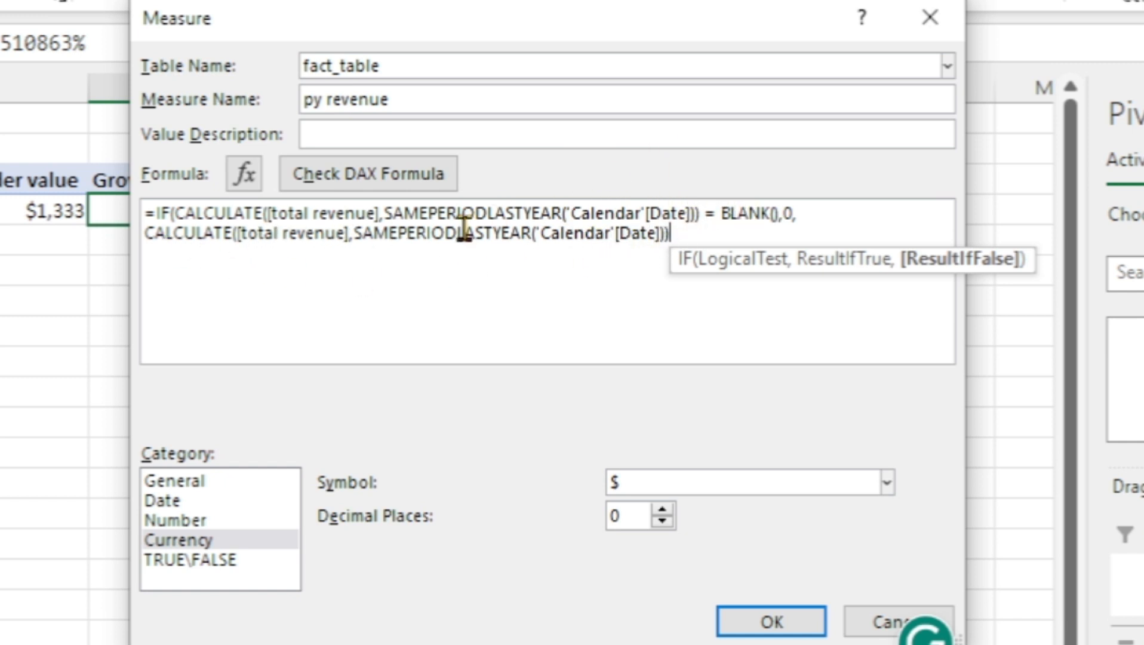
{"action": "type", "text": ")"}
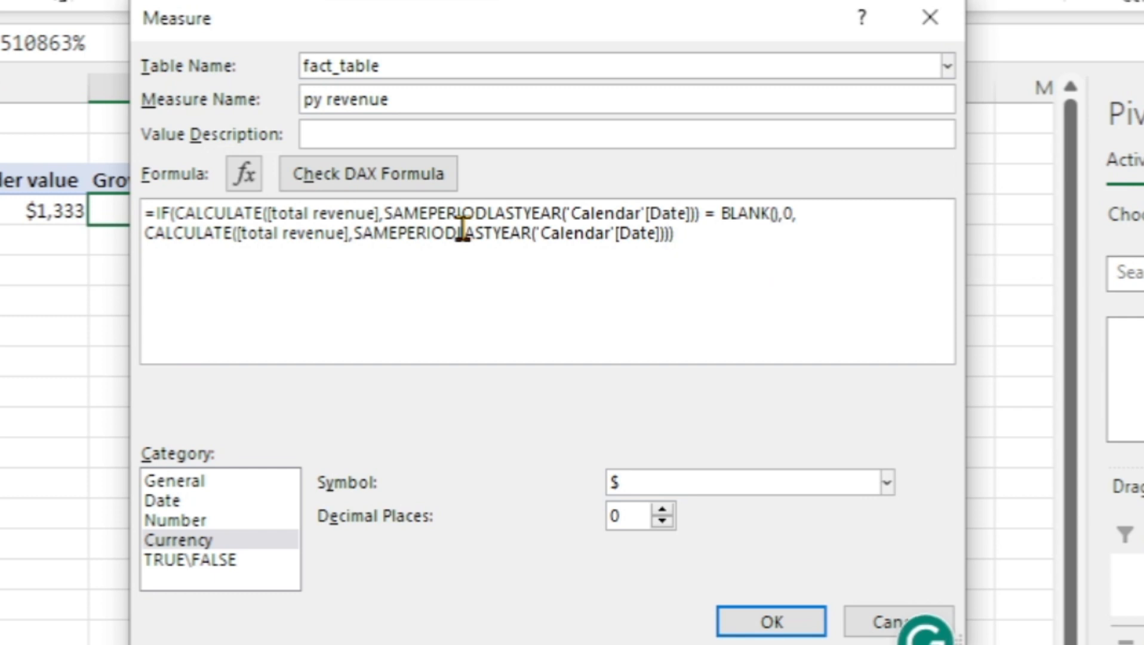
{"action": "left_click", "coordinate": [377, 190]}
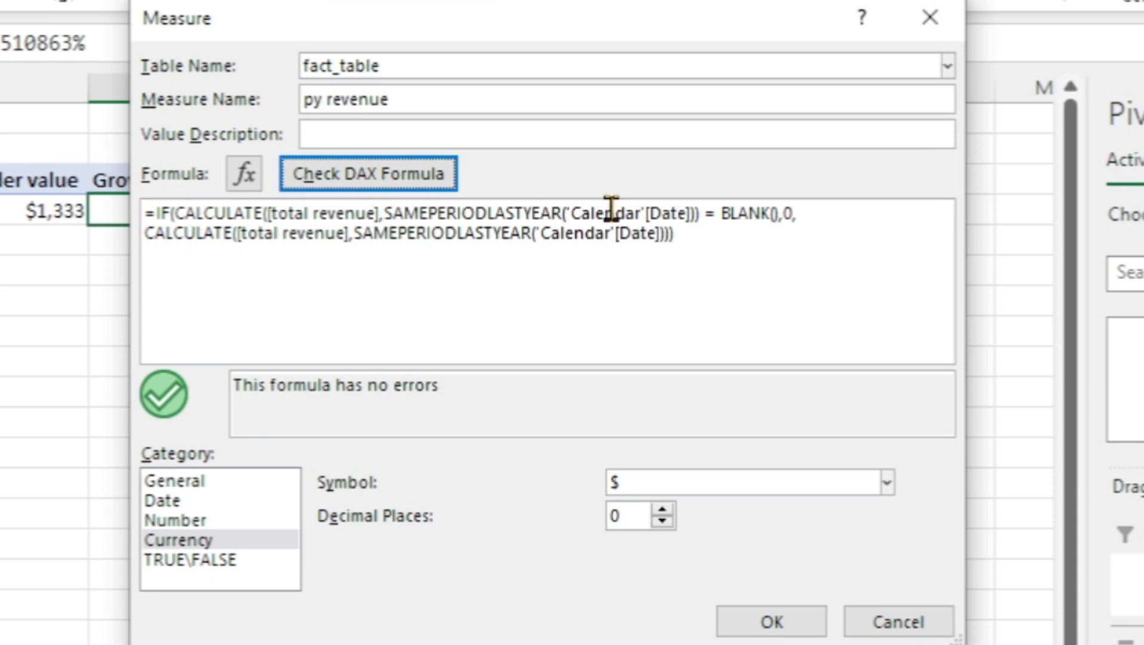
{"action": "left_click", "coordinate": [778, 622]}
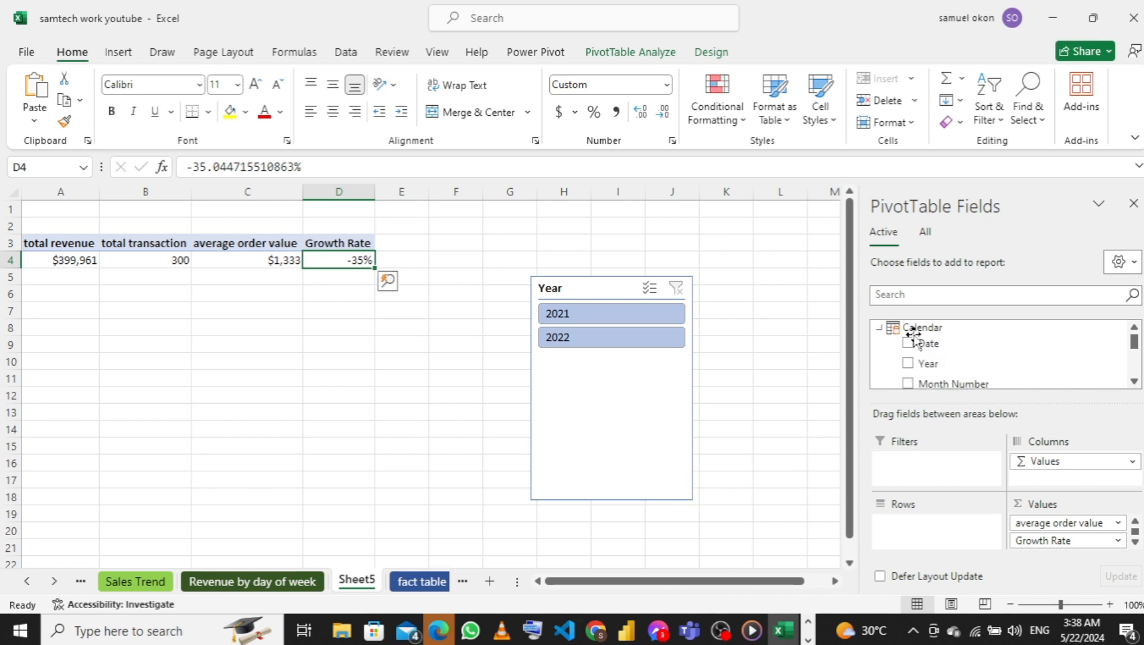
Review the Growth Rate formula again in light of the edited py revenue measure, and cancel without editing
{"action": "scroll", "coordinate": [934, 346], "scroll_direction": "down", "scroll_amount": 5}
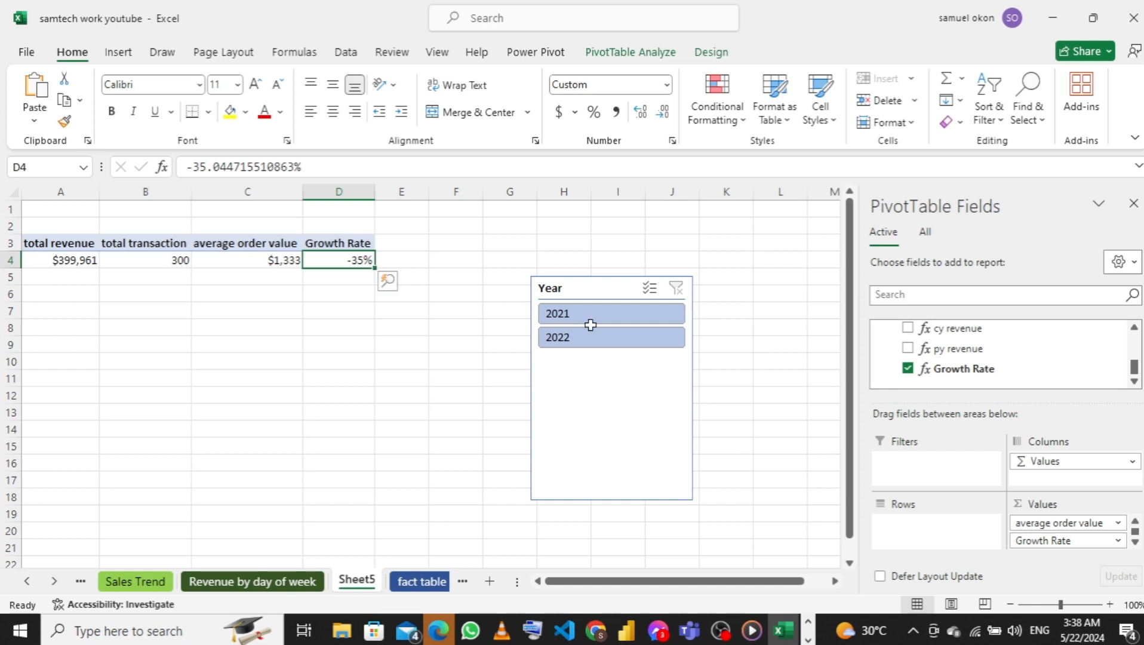
{"action": "right_click", "coordinate": [923, 369]}
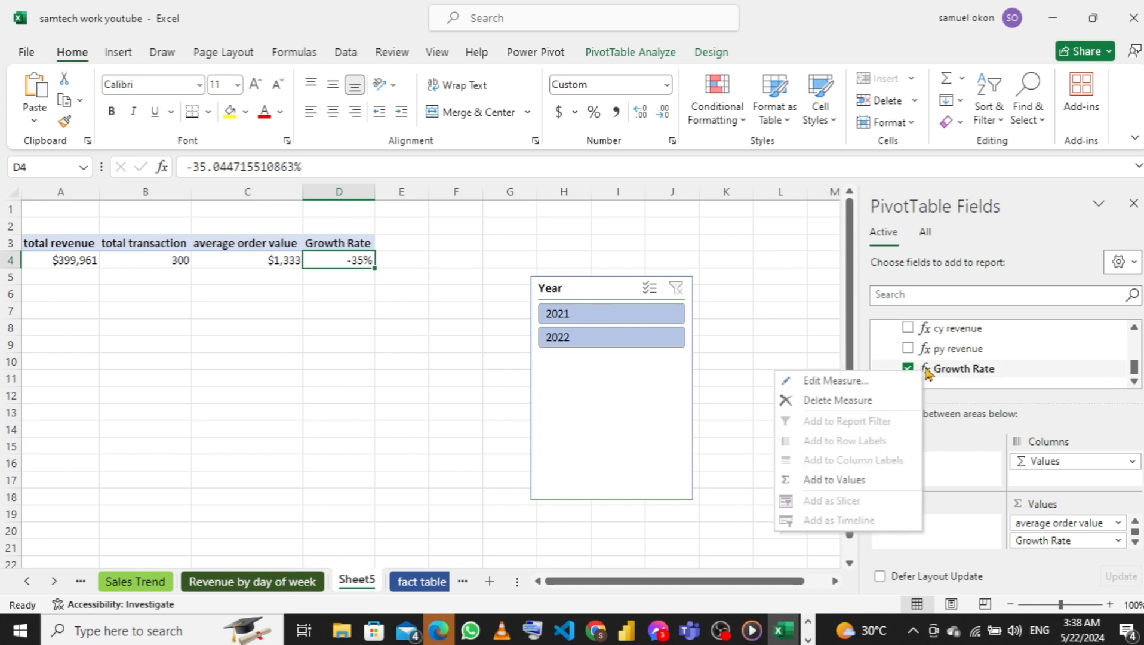
{"action": "left_click", "coordinate": [874, 383]}
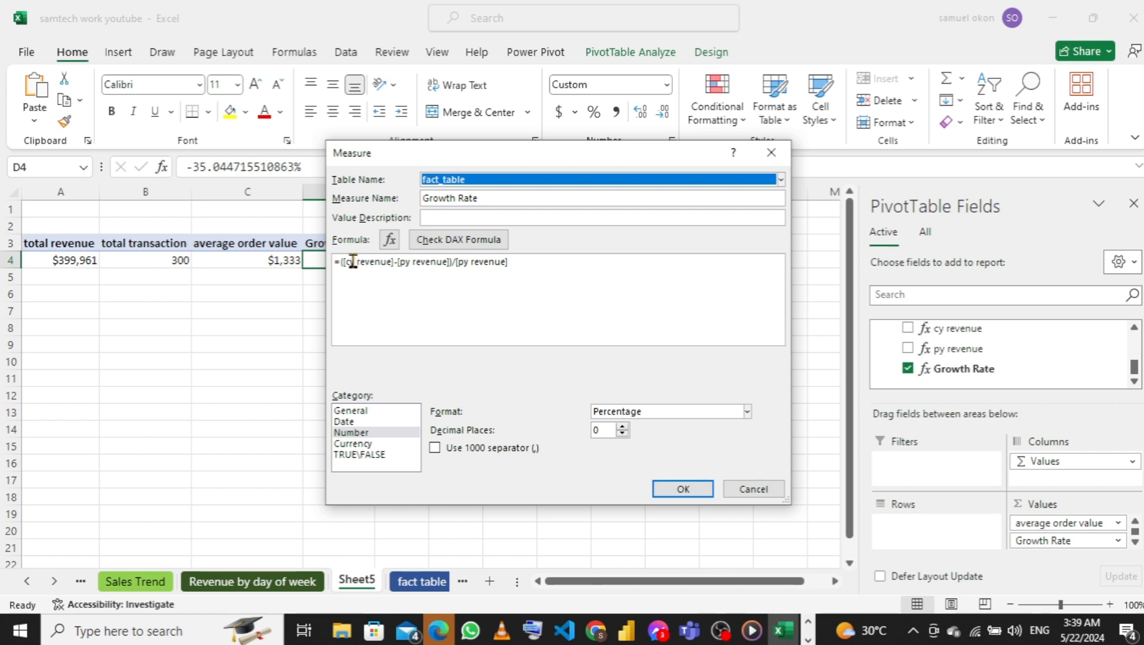
{"action": "left_click", "coordinate": [753, 489]}
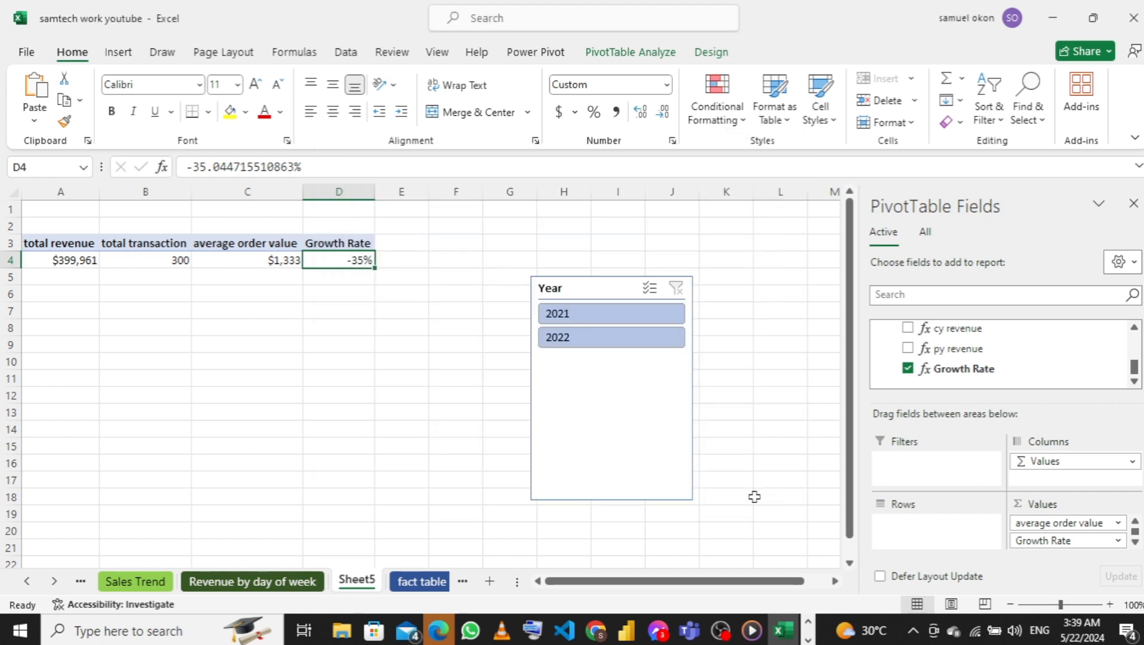
Check the Growth Rate with the Year slicer set to 2022 and to 2021
{"action": "left_click", "coordinate": [602, 341]}
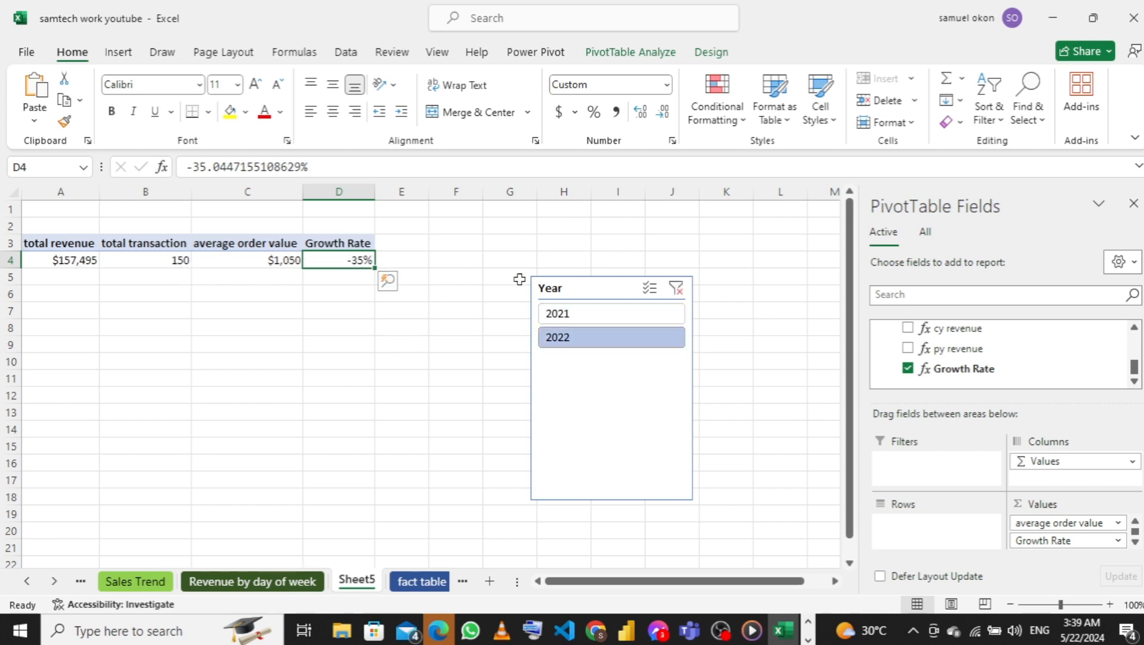
{"action": "left_click", "coordinate": [589, 316]}
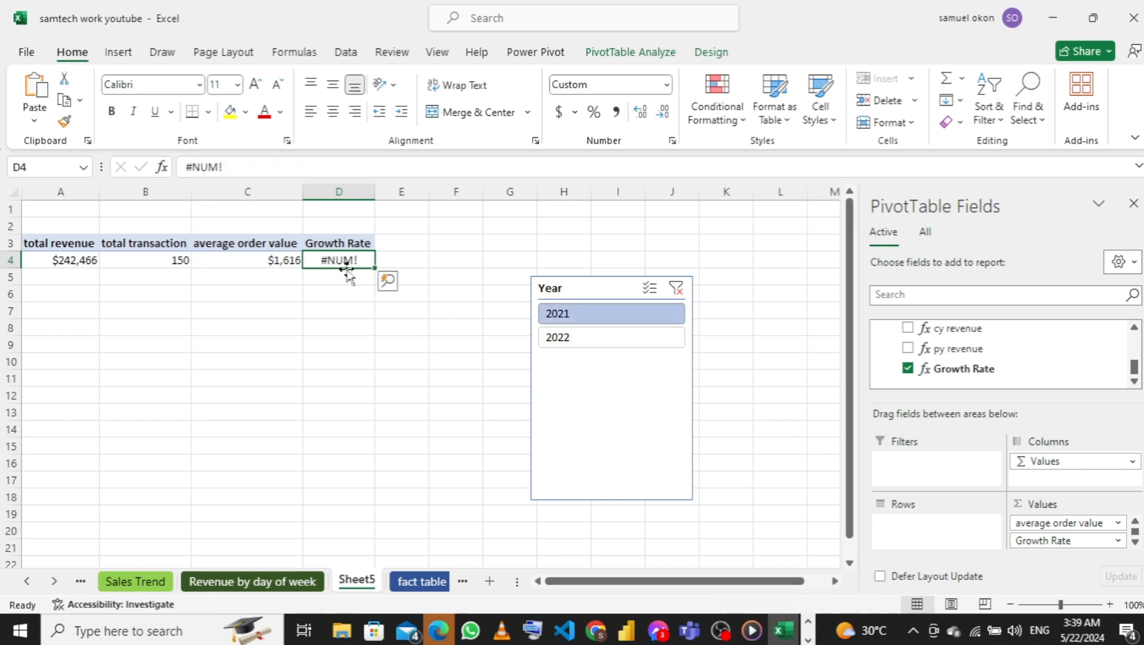
Clear the Year slicer filter and replace the Growth Rate measure's whole formula with the start of a DIVIDE function
{"action": "left_click", "coordinate": [675, 288]}
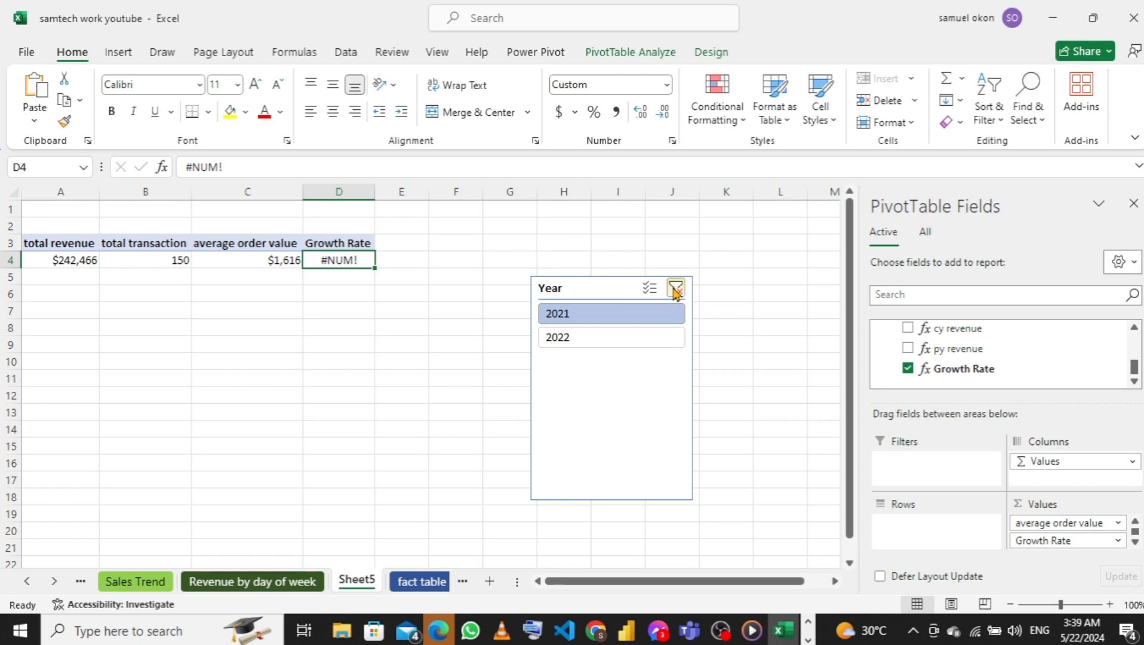
{"action": "right_click", "coordinate": [949, 369]}
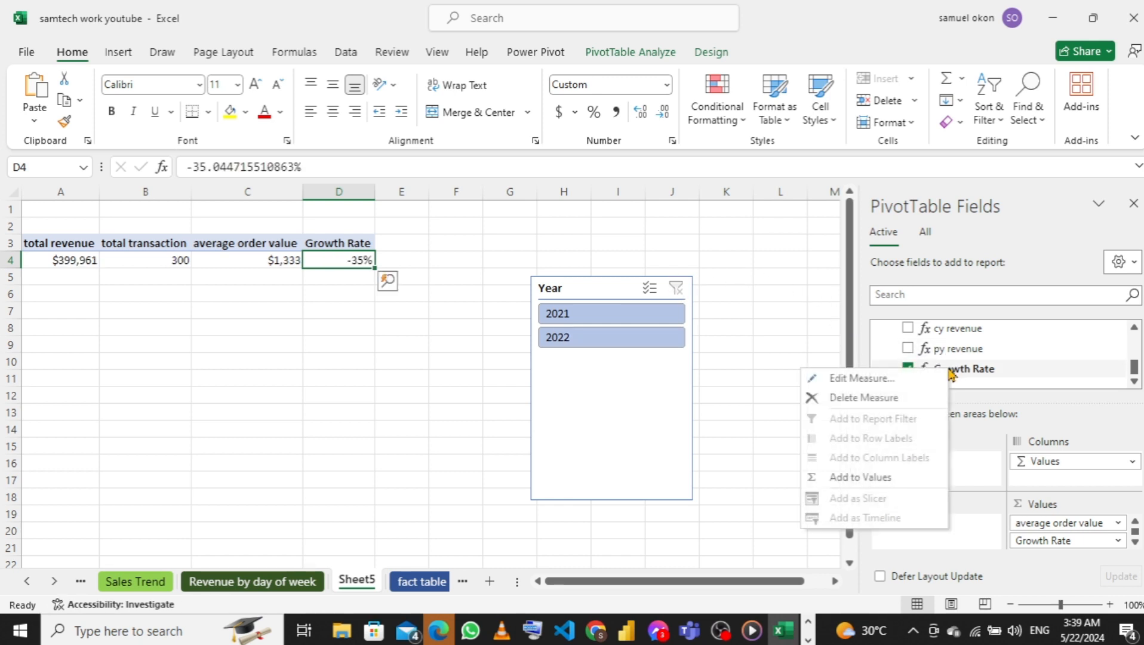
{"action": "left_click", "coordinate": [842, 379]}
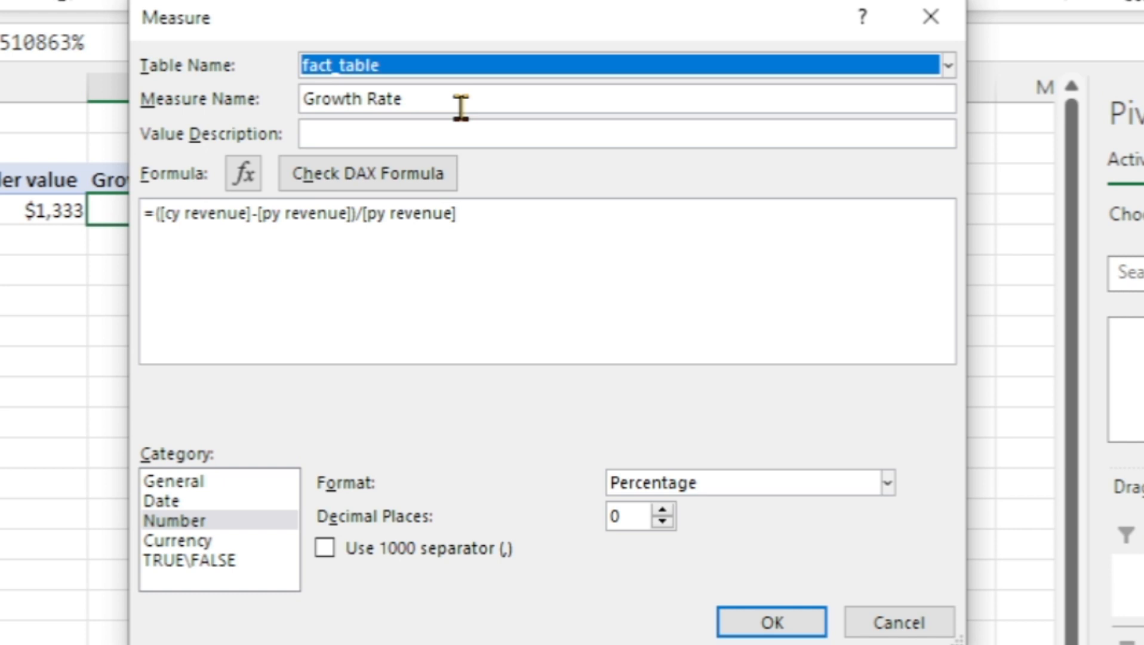
{"action": "left_click_drag", "start_coordinate": [473, 215], "coordinate": [156, 215]}
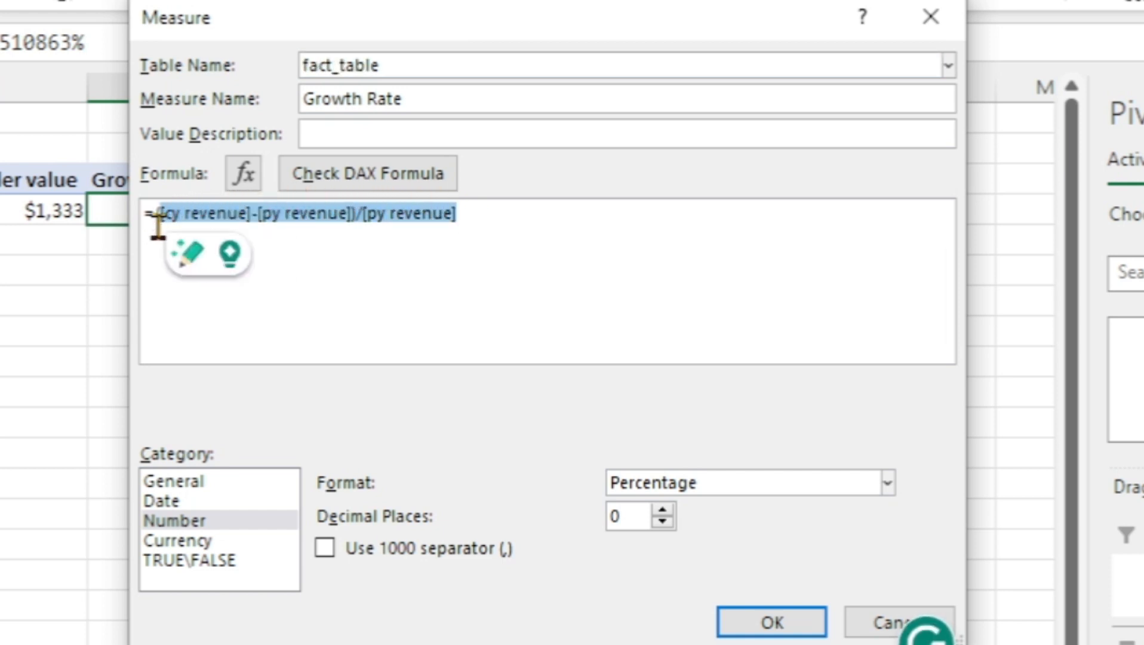
{"action": "key", "text": "BackSpace"}
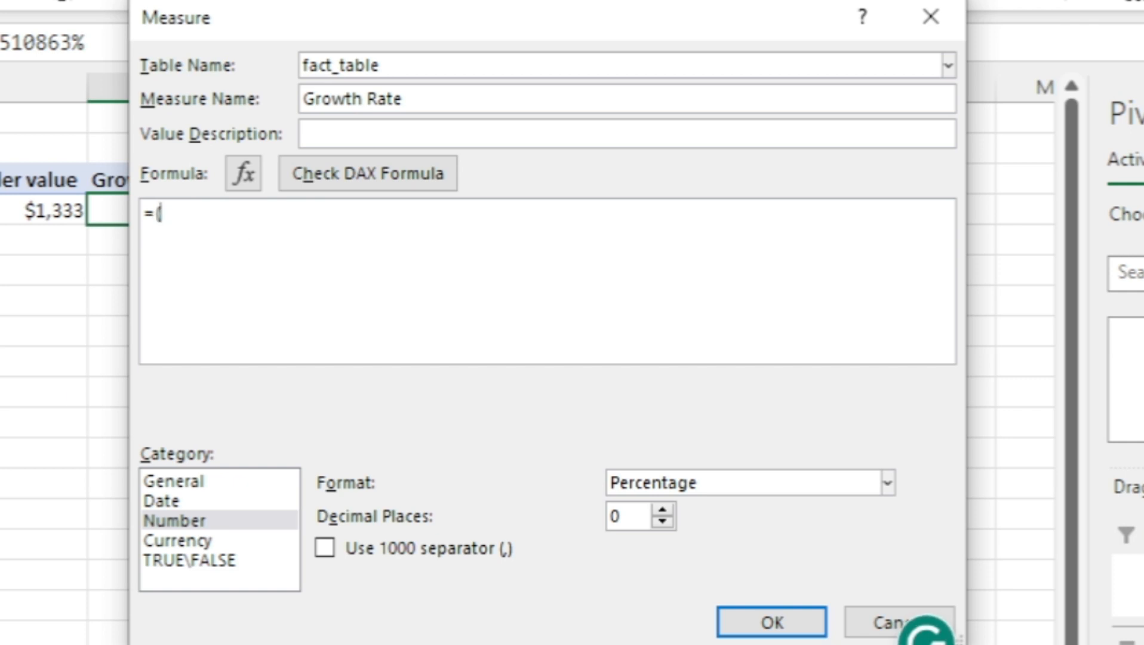
{"action": "key", "text": "BackSpace"}
{"action": "type", "text": "divi"}
{"action": "key", "text": "Tab"}
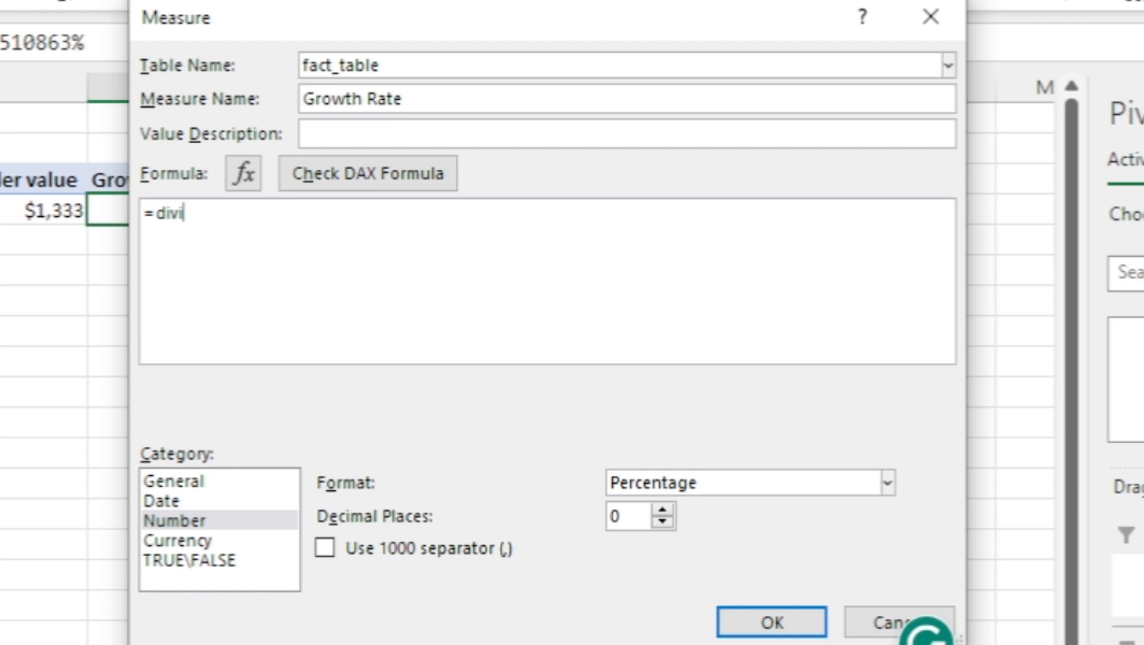
{"action": "left_click", "coordinate": [236, 214]}
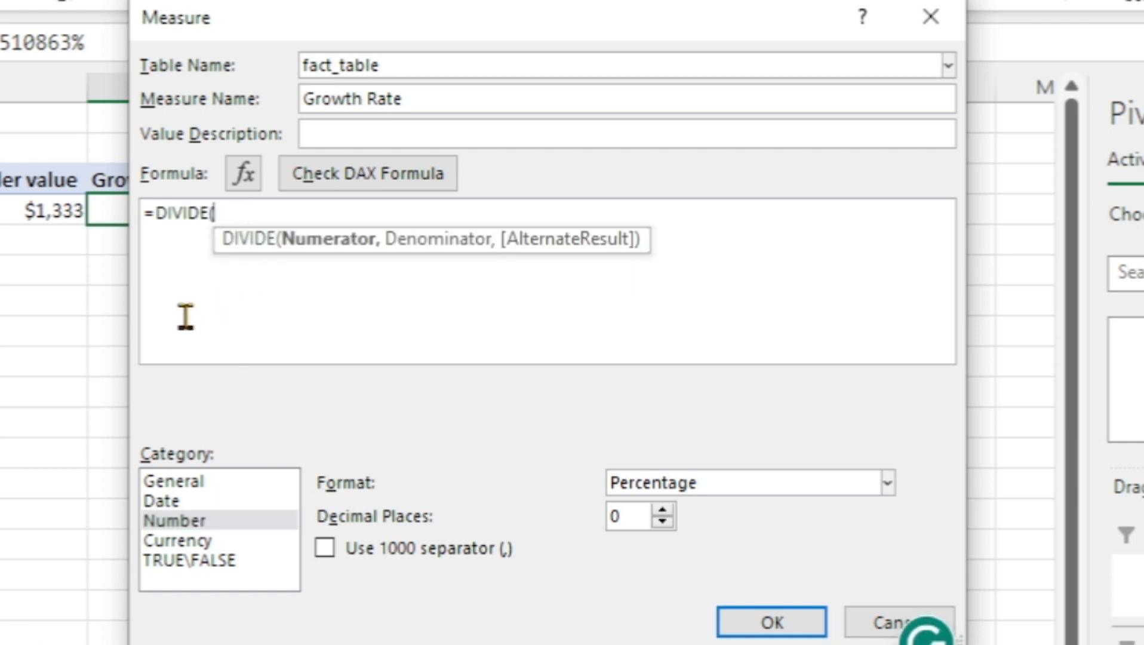
Complete the DIVIDE function with [cy revenue] as numerator, [py revenue] as denominator and 1 as alternate result
{"action": "type", "text": "cy"}
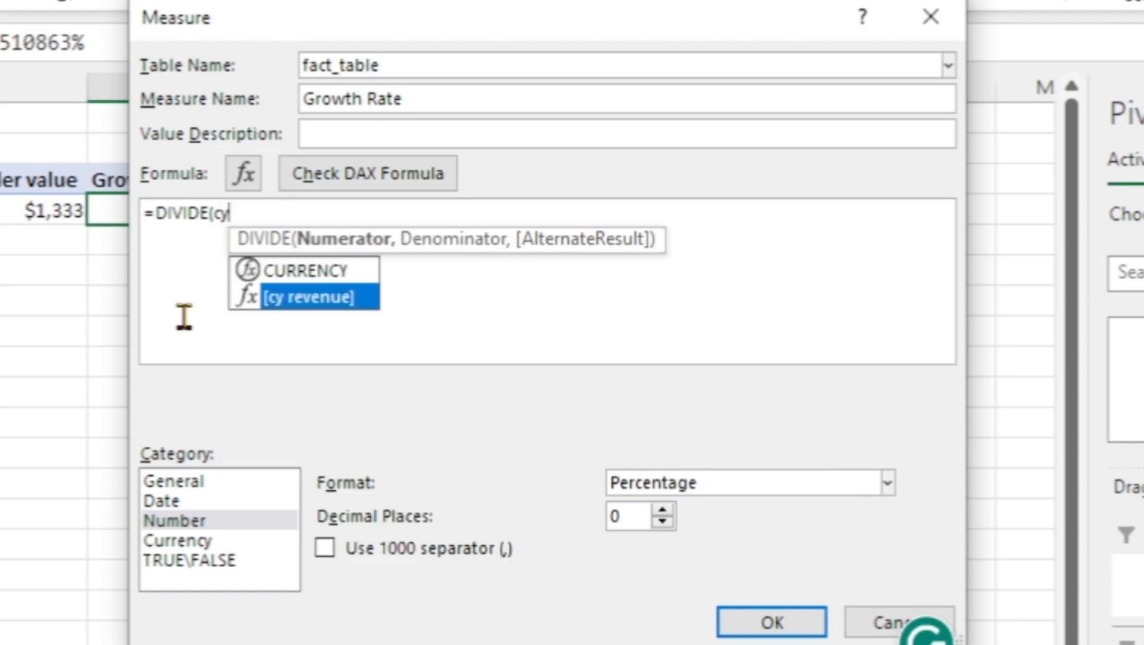
{"action": "key", "text": "Tab"}
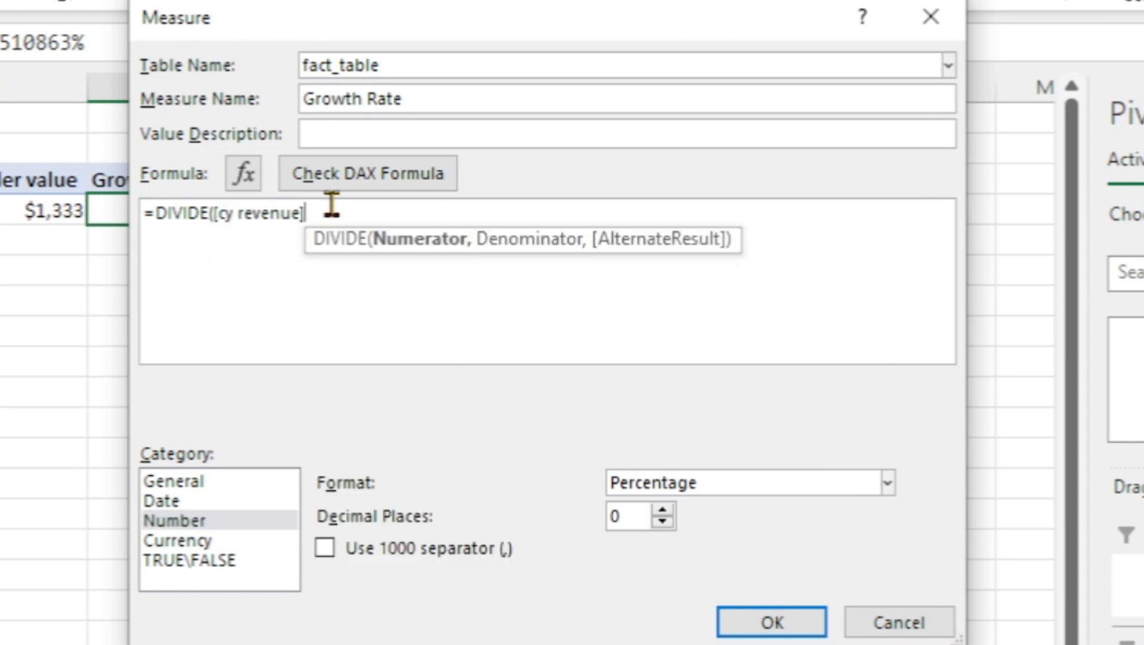
{"action": "type", "text": ","}
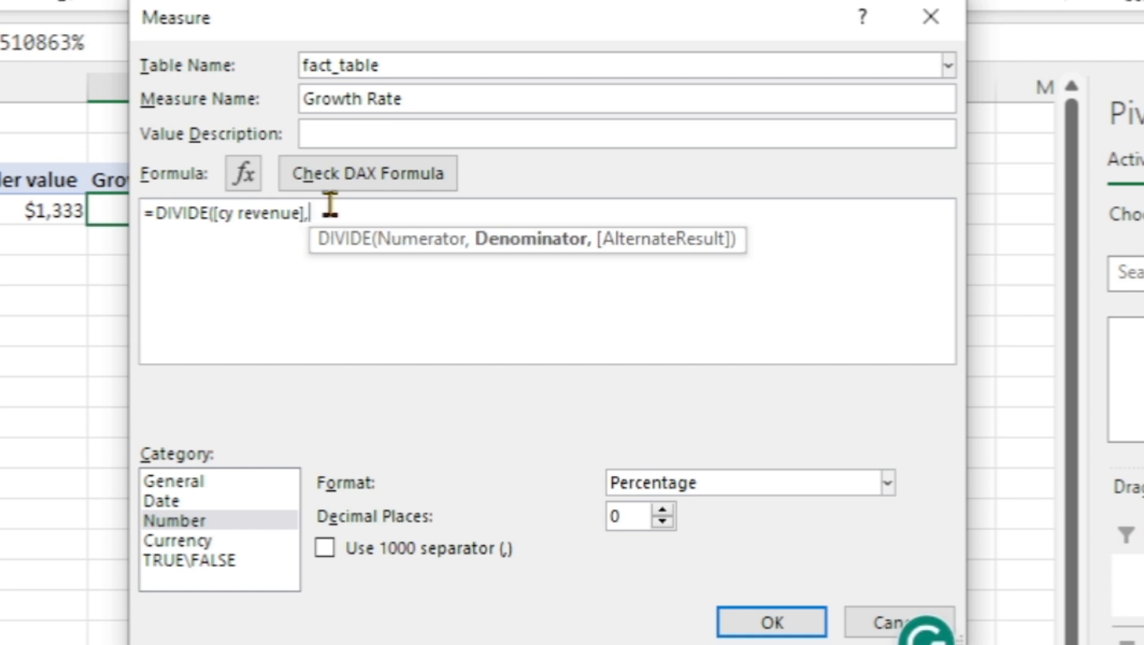
{"action": "type", "text": "py"}
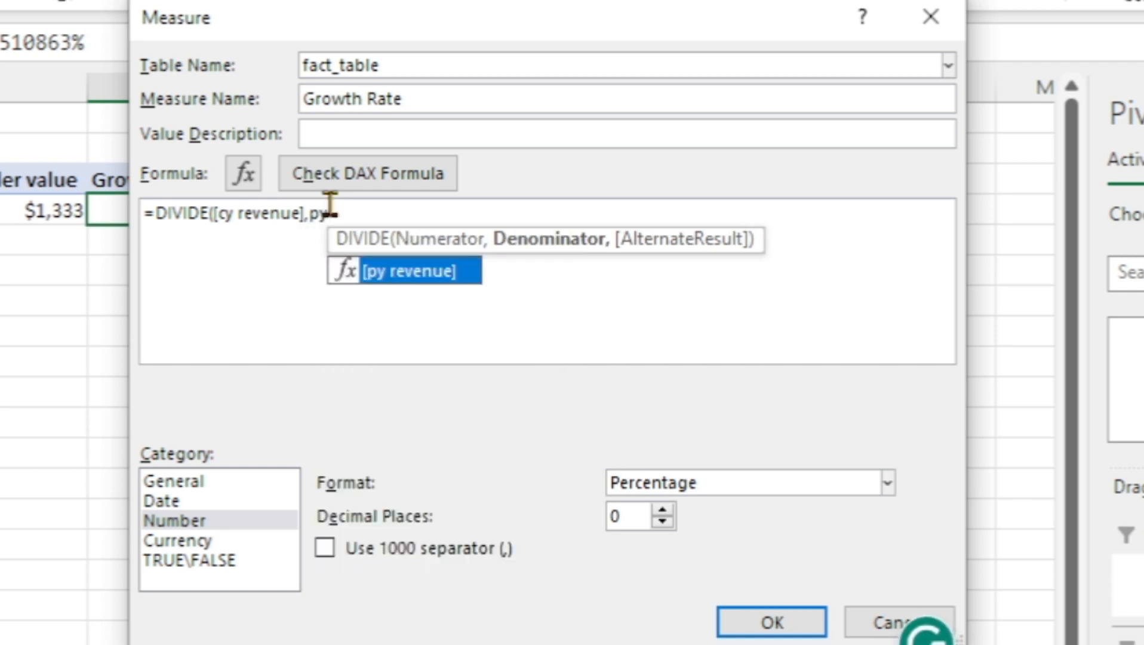
{"action": "key", "text": "Tab"}
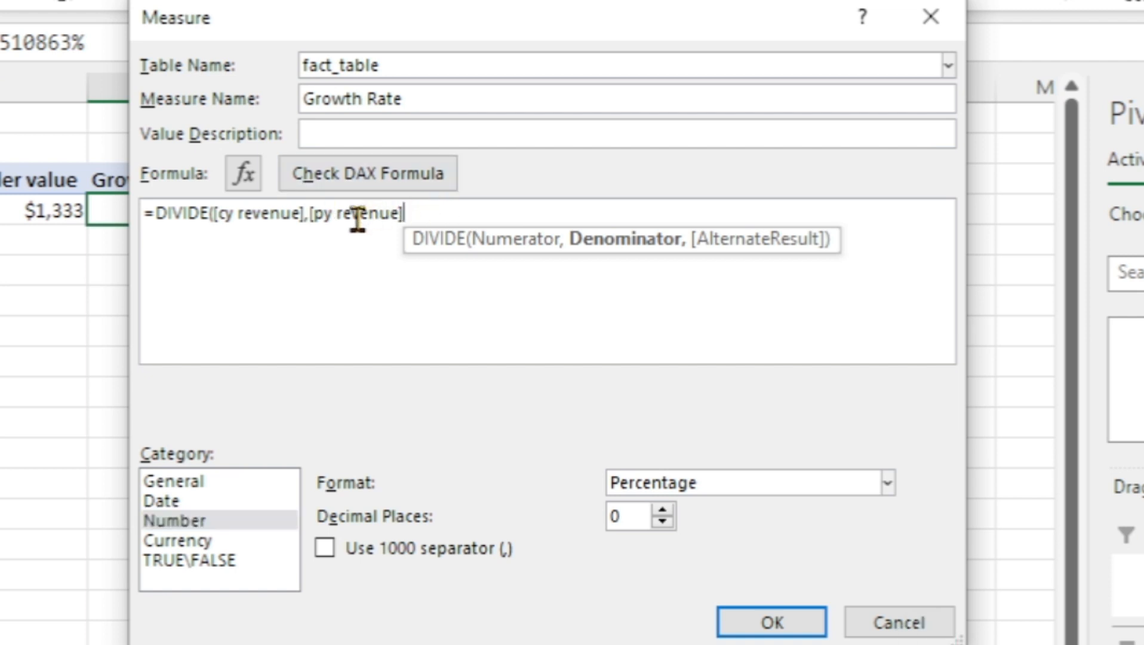
{"action": "type", "text": ","}
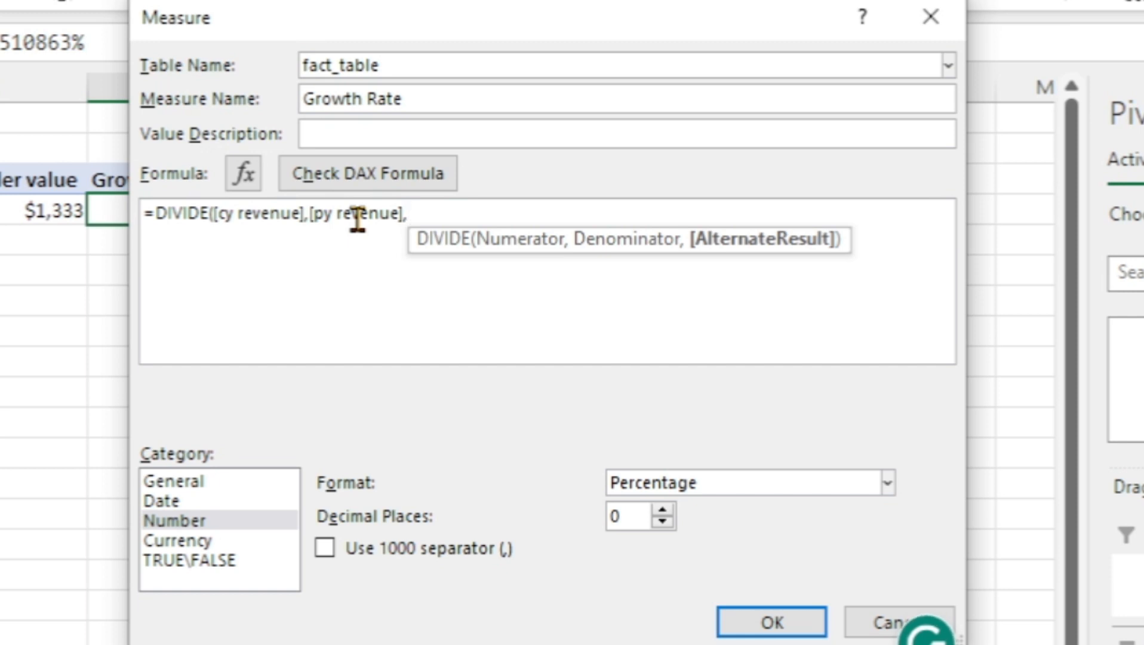
{"action": "type", "text": "1"}
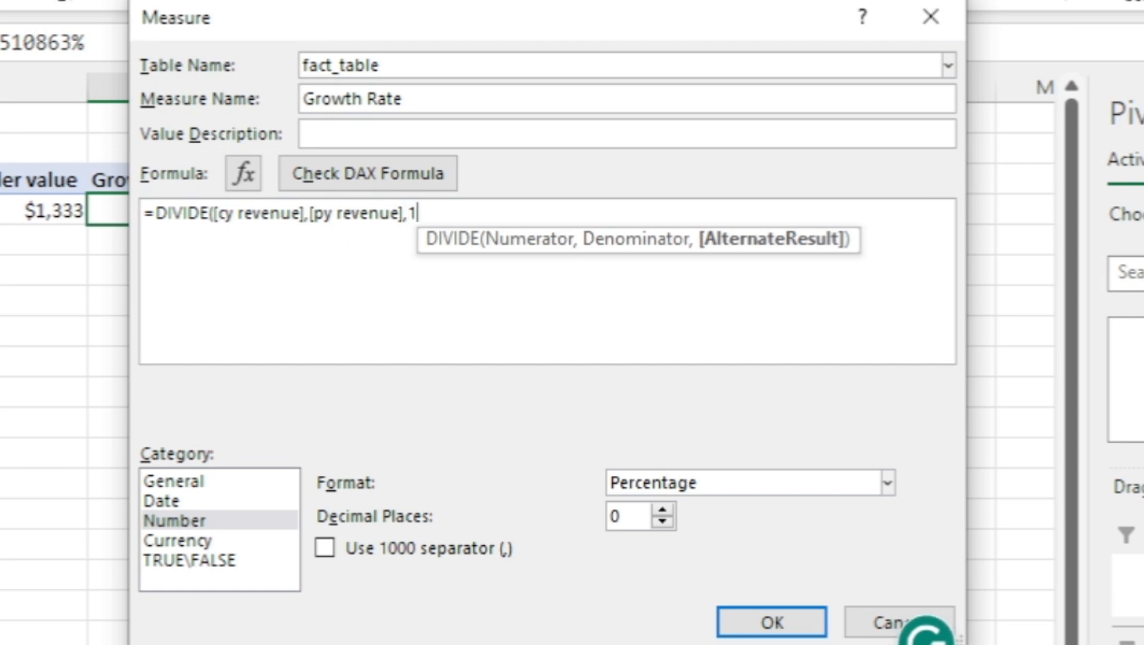
{"action": "type", "text": ")"}
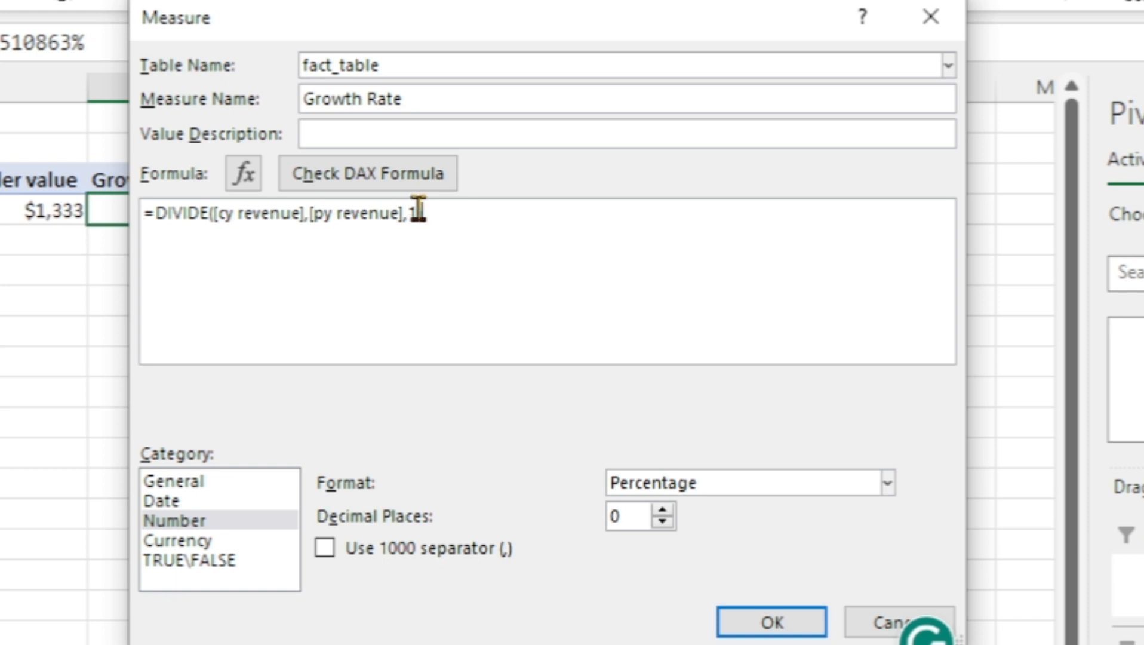
{"action": "type", "text": ")-1"}
Subtract 1 from the DIVIDE result, check the DAX formula and save the Growth Rate measure
{"action": "left_click", "coordinate": [344, 179]}
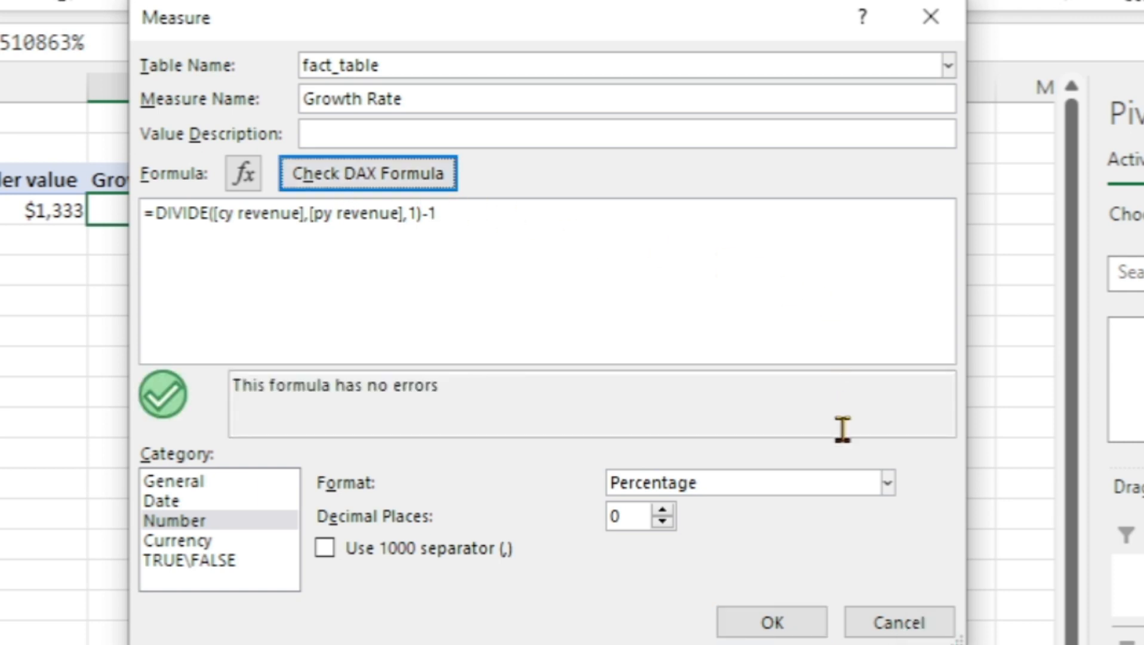
{"action": "left_click", "coordinate": [765, 624]}
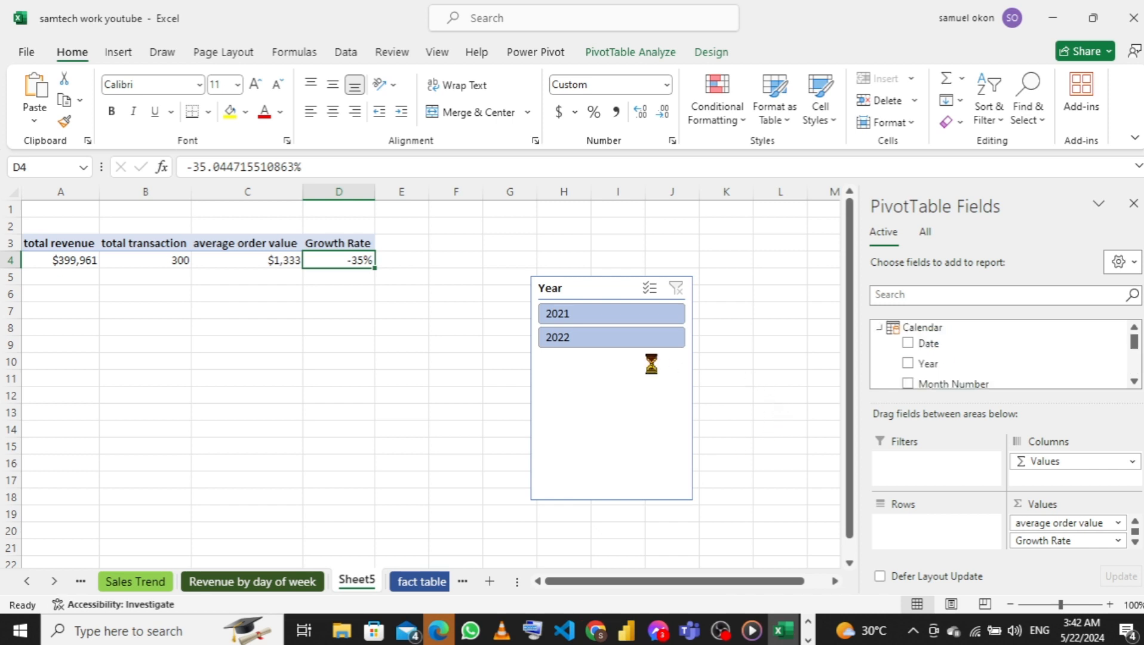
Check the new Growth Rate for 2021 and for 2022 with the Year slicer, and clear the slicer filter
{"action": "left_click", "coordinate": [590, 320]}
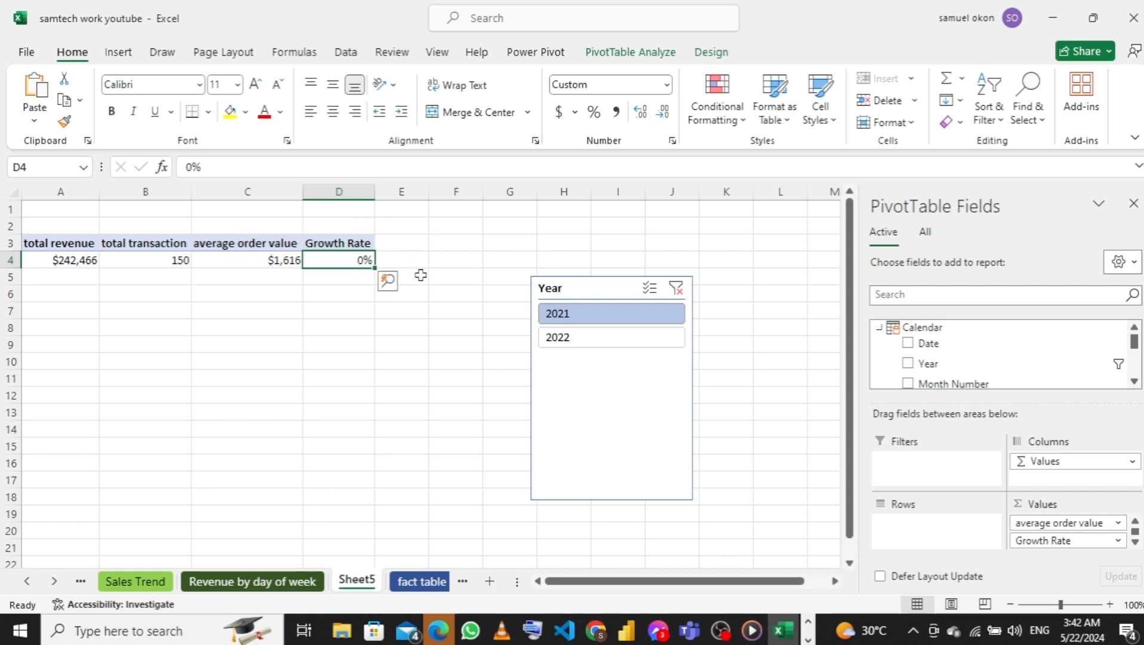
{"action": "left_click", "coordinate": [618, 338]}
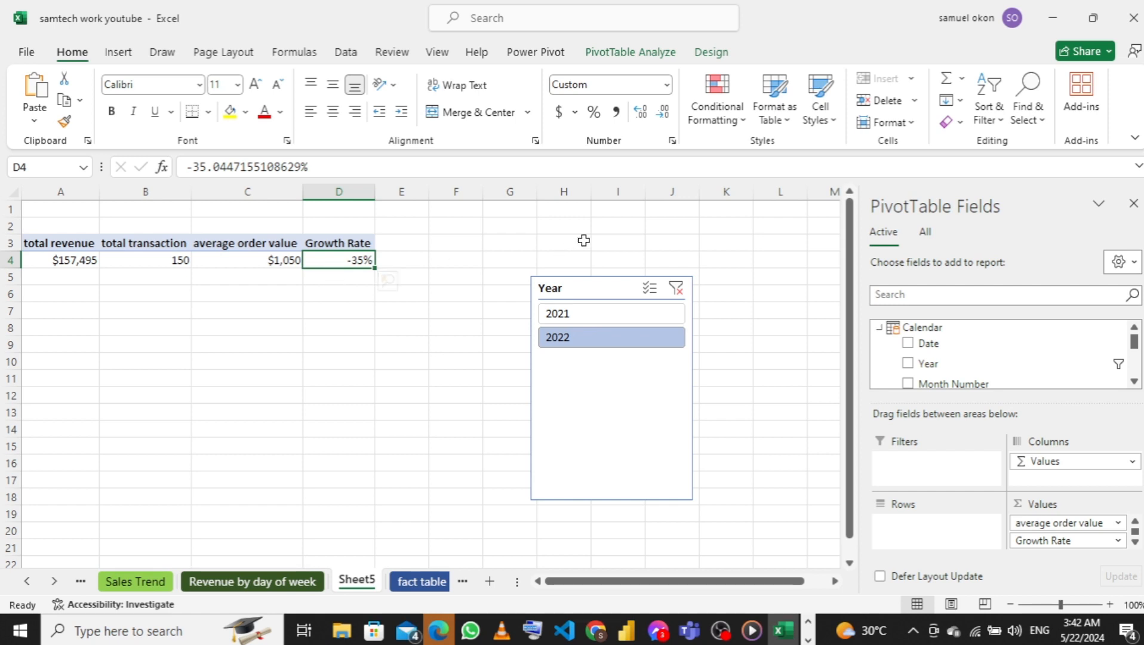
{"action": "left_click", "coordinate": [675, 290]}
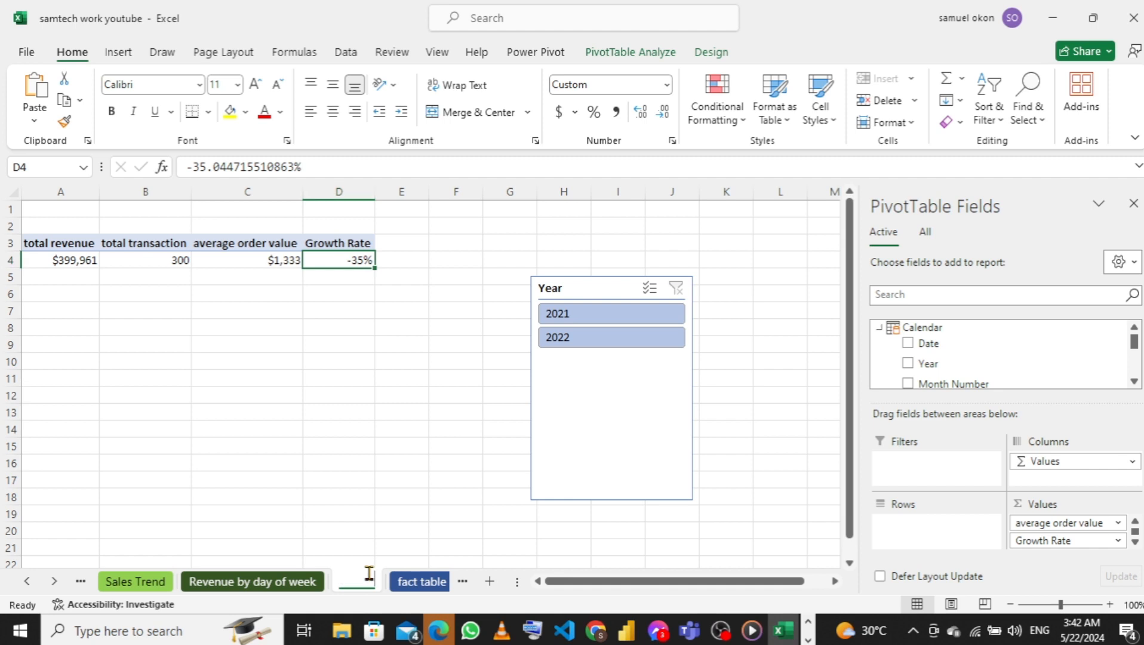
Rename Sheet5 as KPI and give its sheet tab the light blue theme colour
{"action": "double_click", "coordinate": [368, 576]}
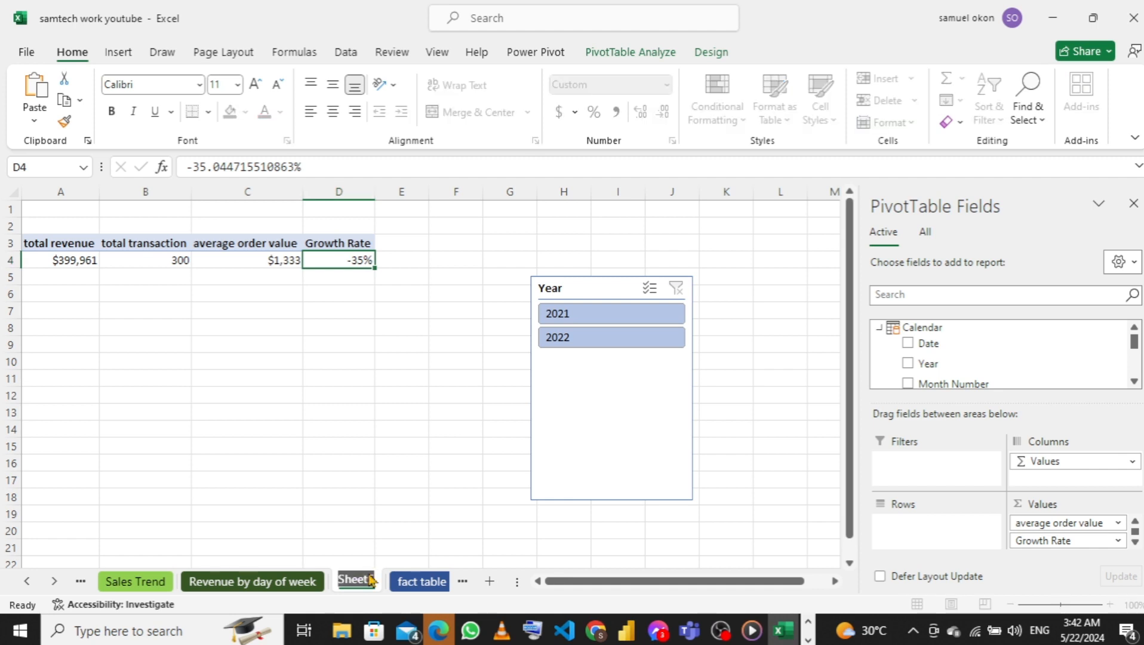
{"action": "type", "text": "KPI"}
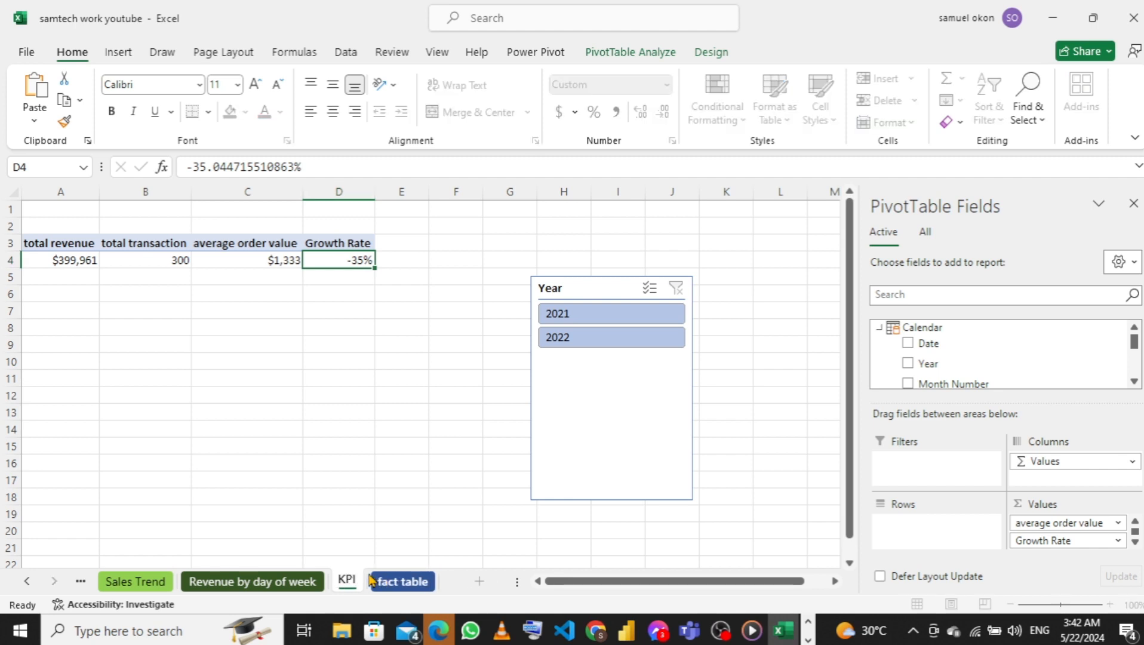
{"action": "key", "text": "Return"}
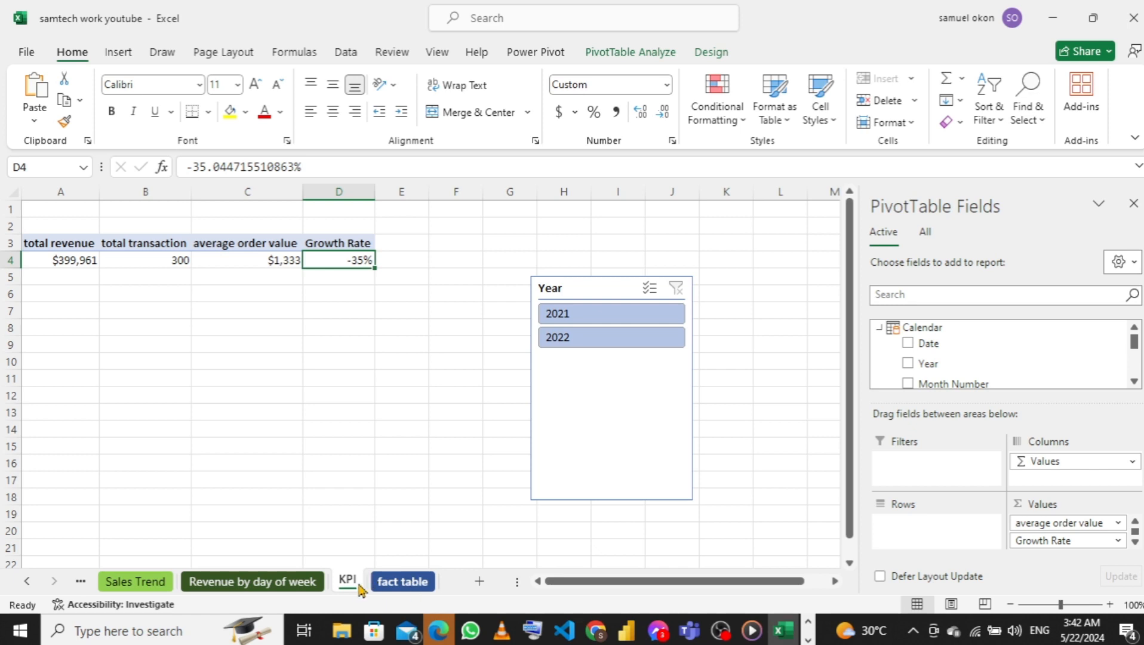
{"action": "right_click", "coordinate": [337, 589]}
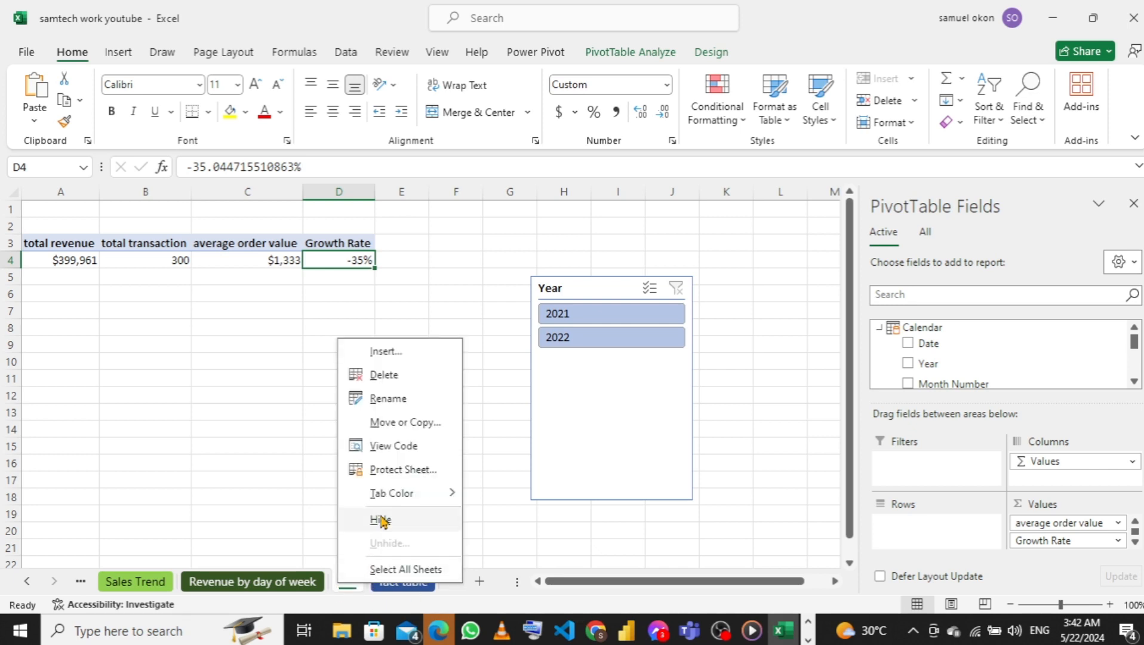
{"action": "mouse_move", "coordinate": [396, 497]}
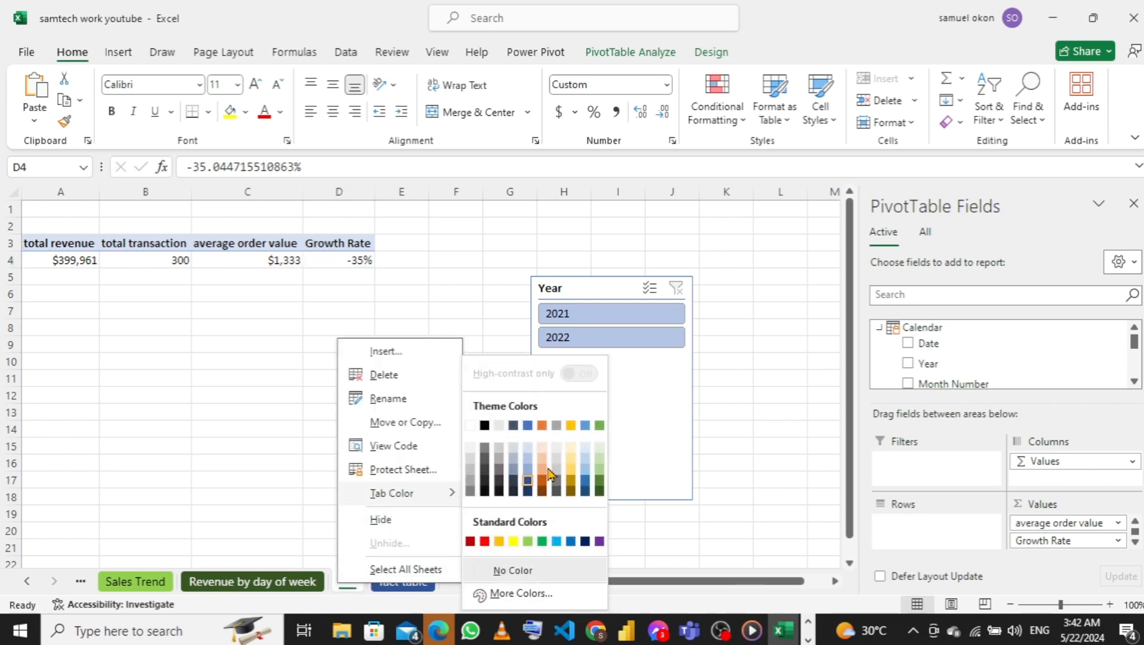
{"action": "left_click", "coordinate": [584, 426]}
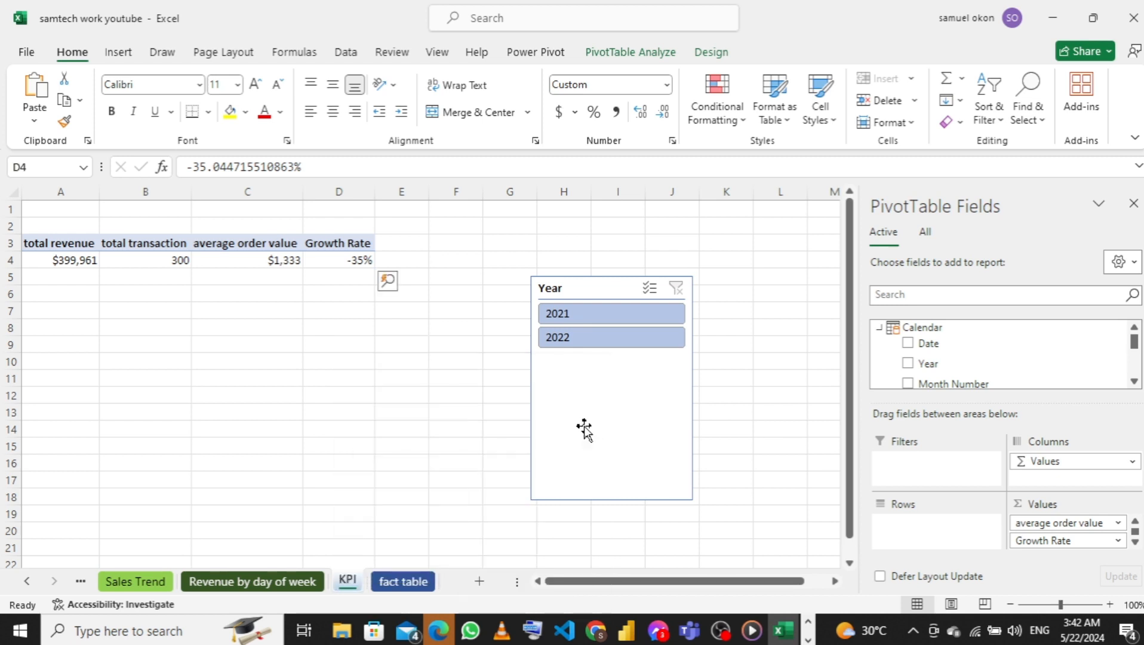
{"action": "left_click", "coordinate": [436, 495]}
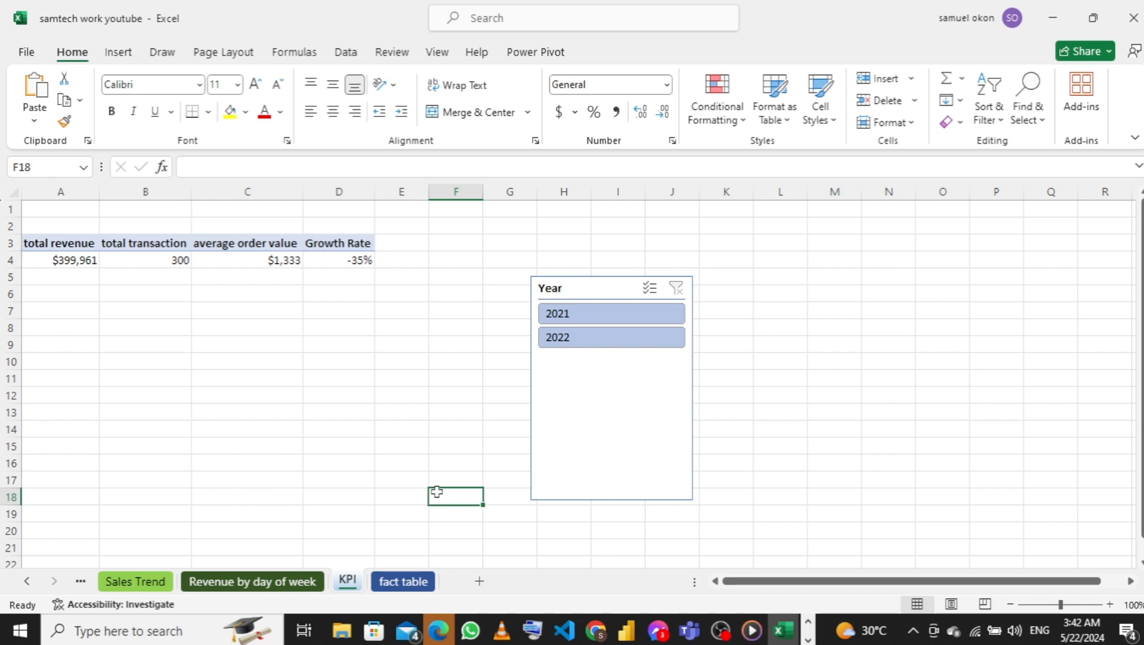